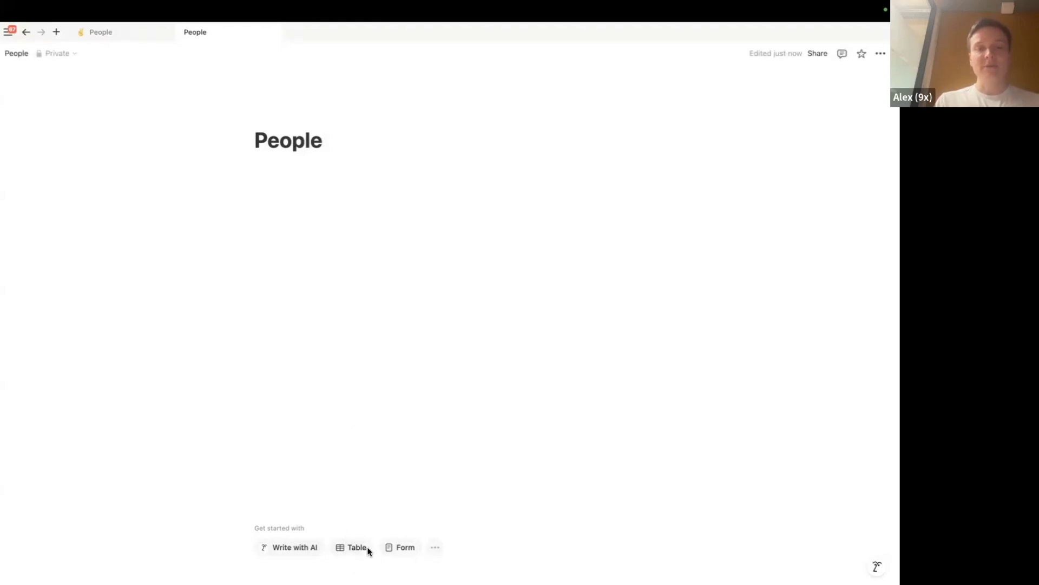
Create a Table database on the People page, discarding the test row so only Name remains
click(350, 547)
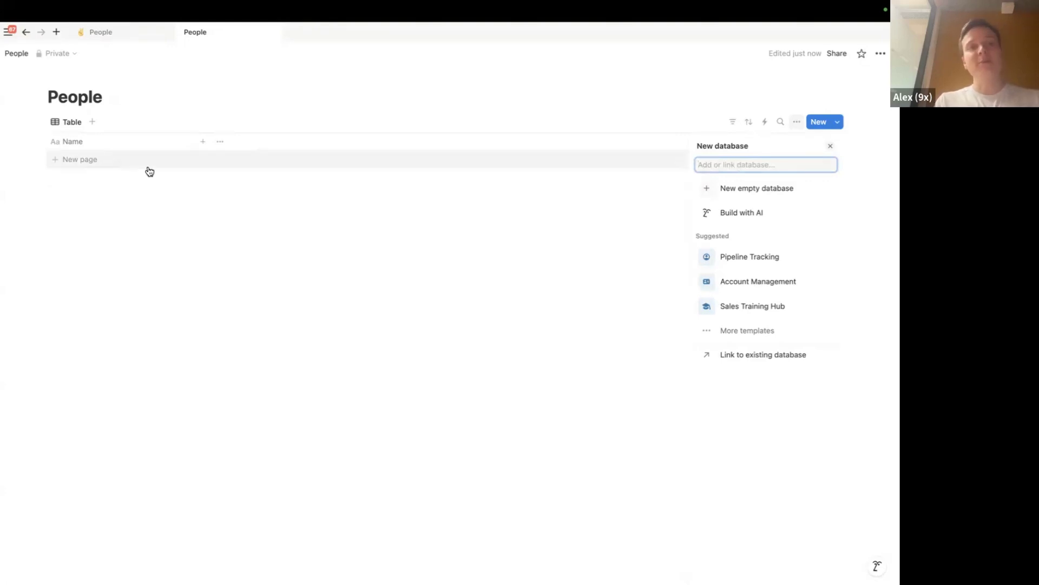
click(70, 160)
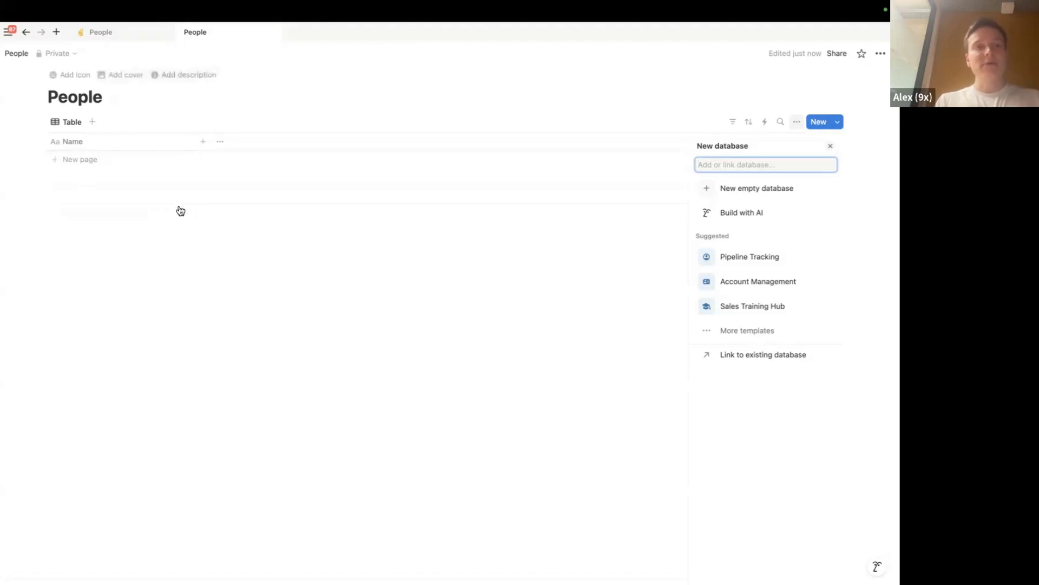
click(165, 160)
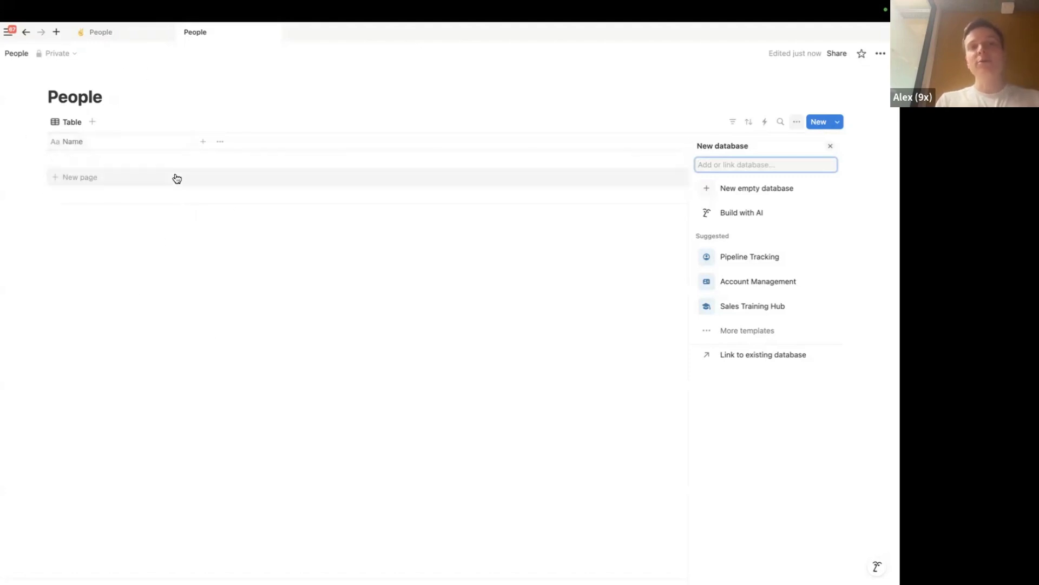
key(ctrl+z)
key(Escape)
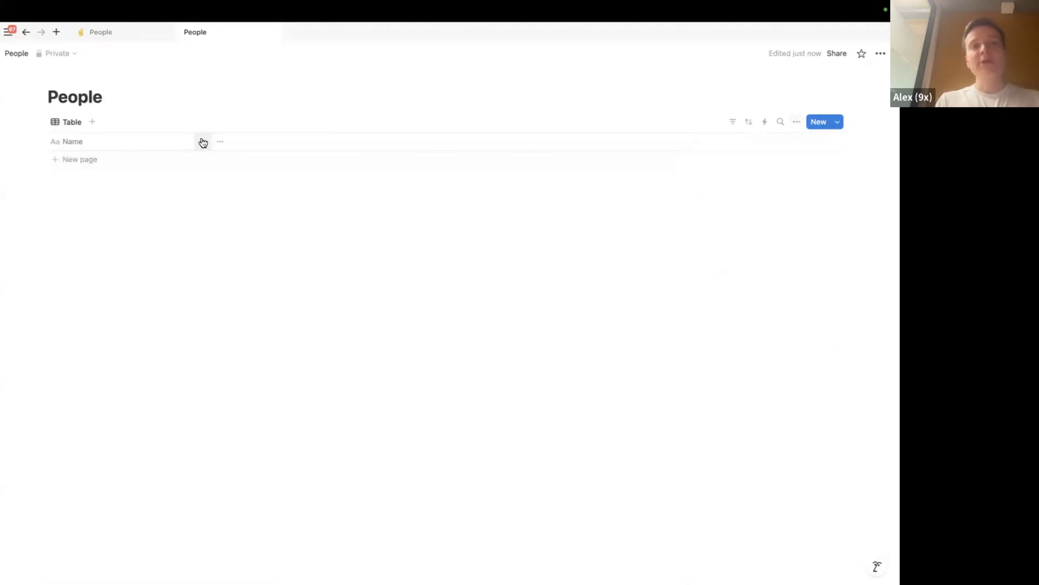
Add an Email-type property named Email beside Name, then add a new empty row
click(204, 143)
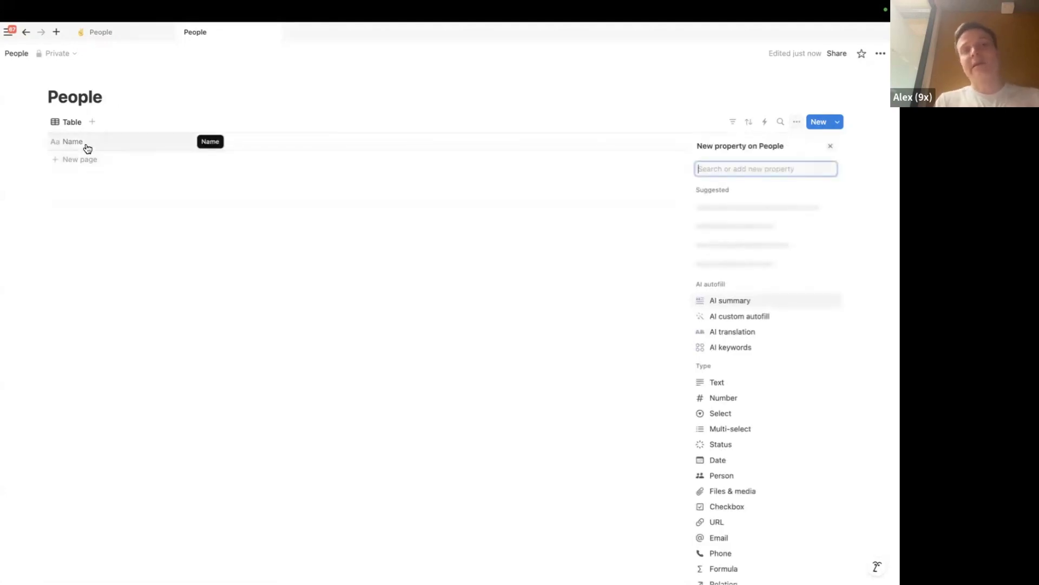
text(Email)
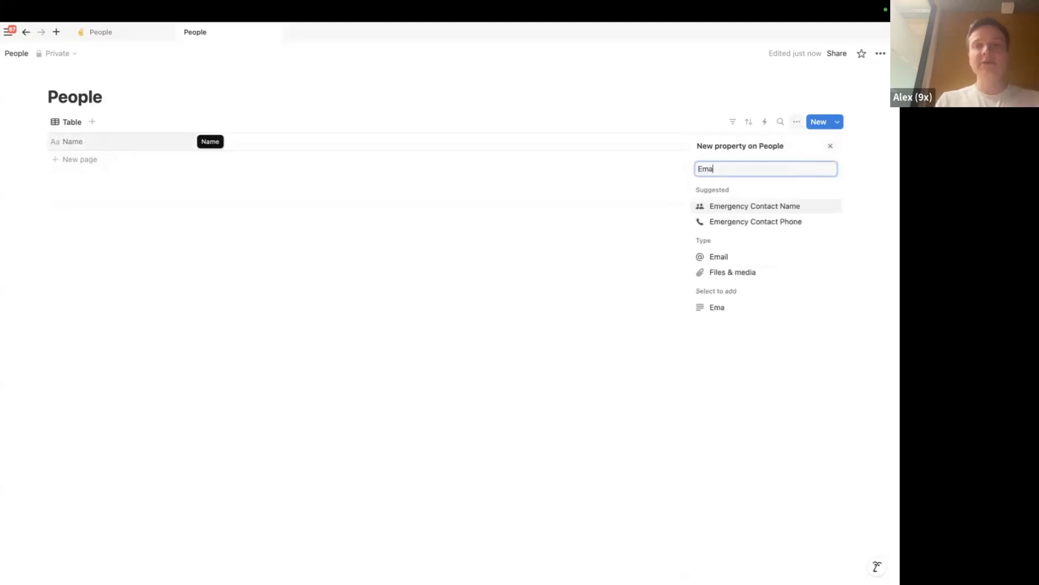
key(BackSpace)
key(BackSpace)
key(BackSpace)
key(BackSpace)
key(BackSpace)
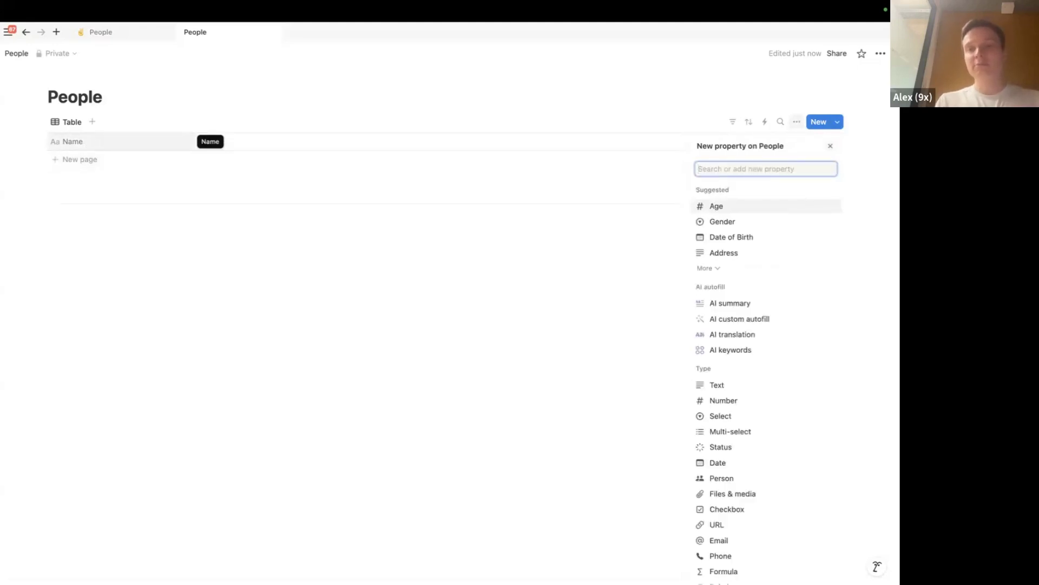
text(Email)
click(712, 208)
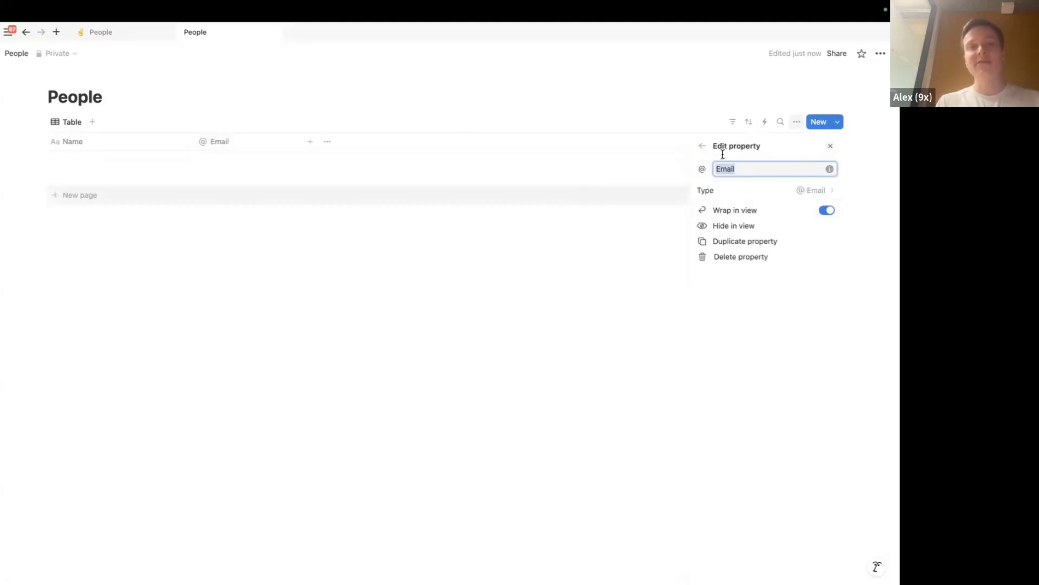
click(522, 291)
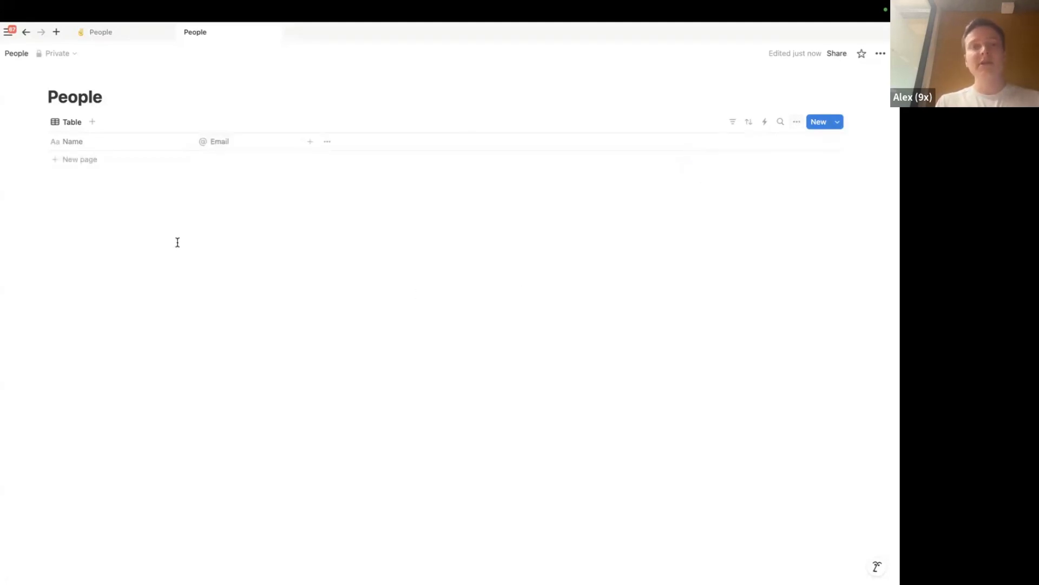
click(72, 161)
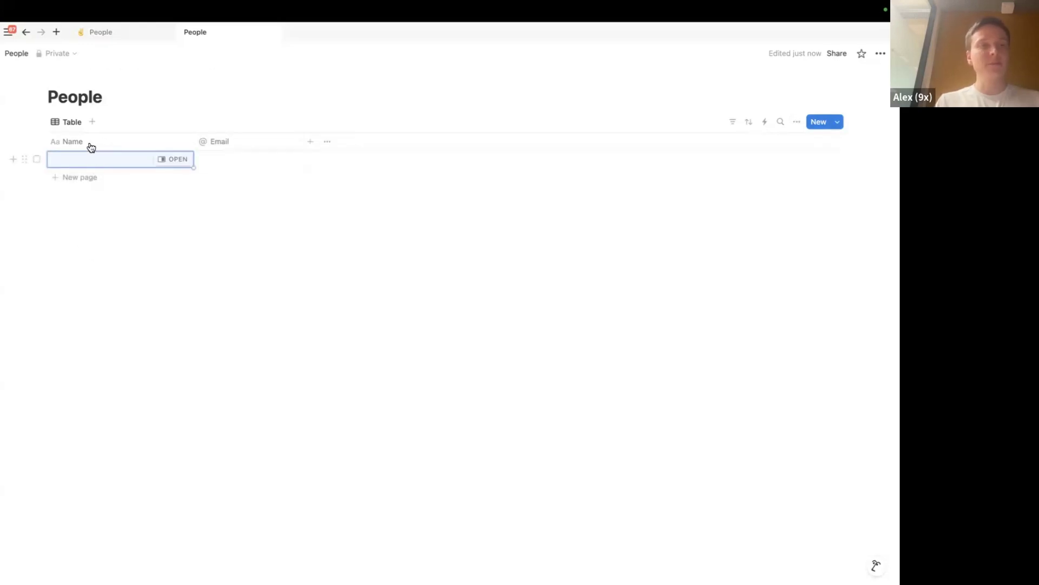
Enter the person's full name in the Name cell and their e-mail address in Email
click(97, 163)
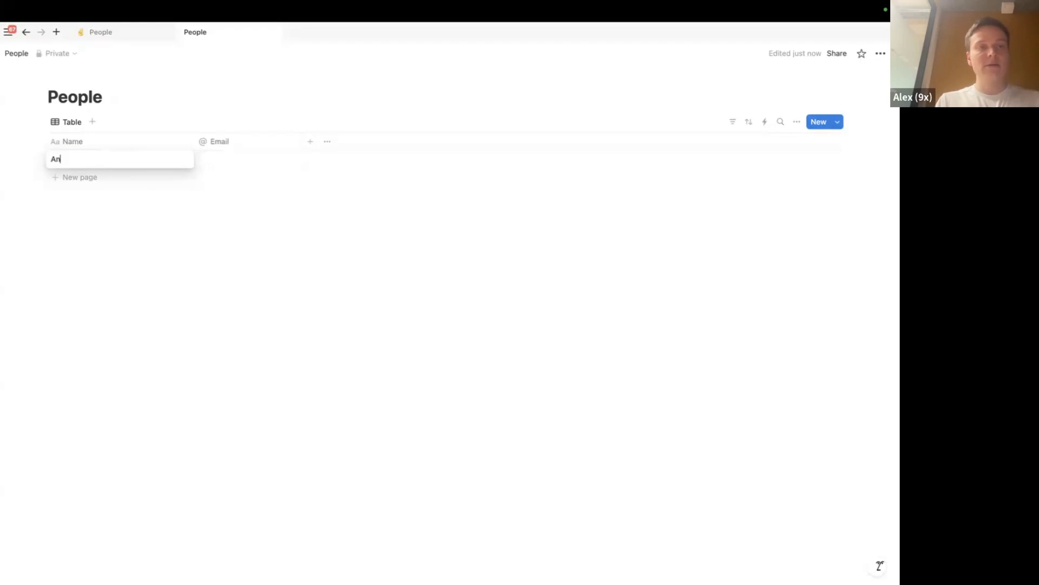
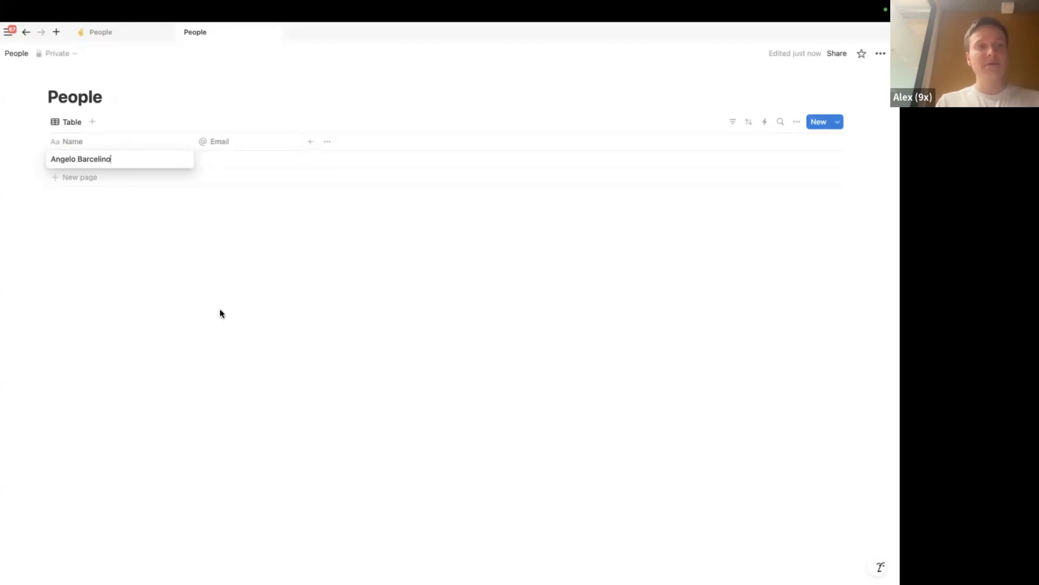
click(226, 158)
key(Return)
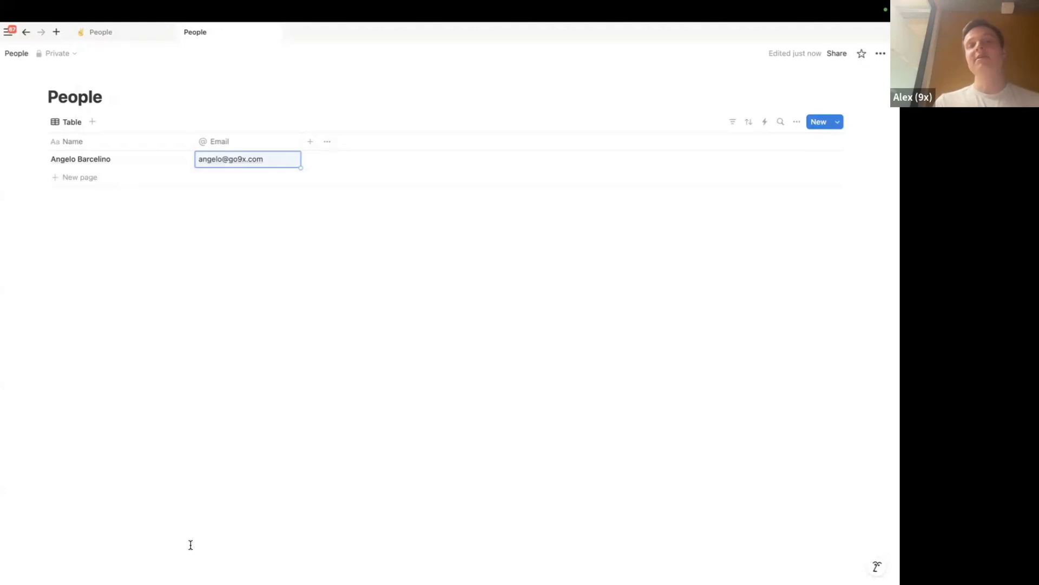
Add a new property column named Job title to the People table
click(311, 141)
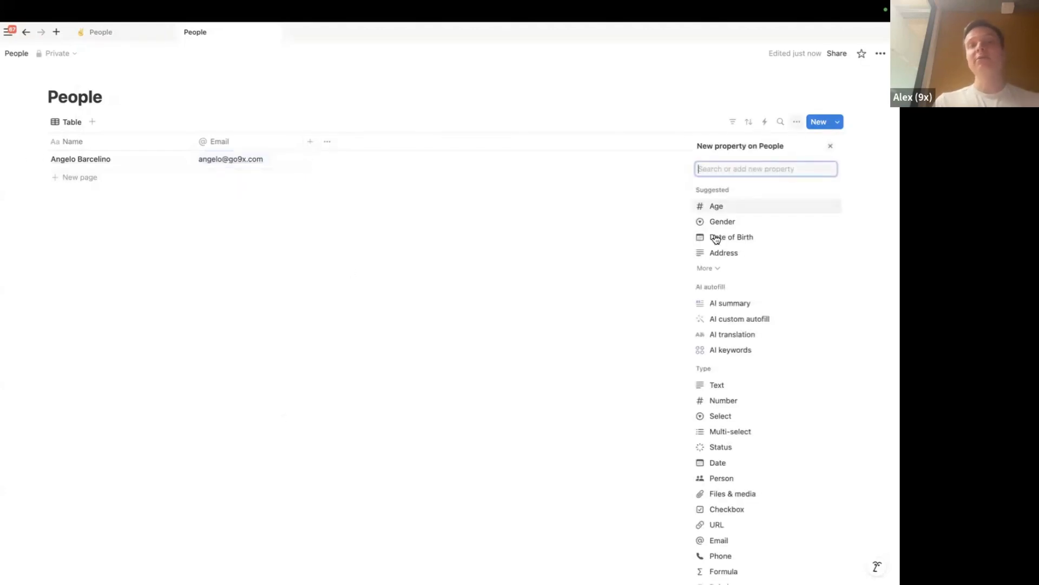
text(Job ti)
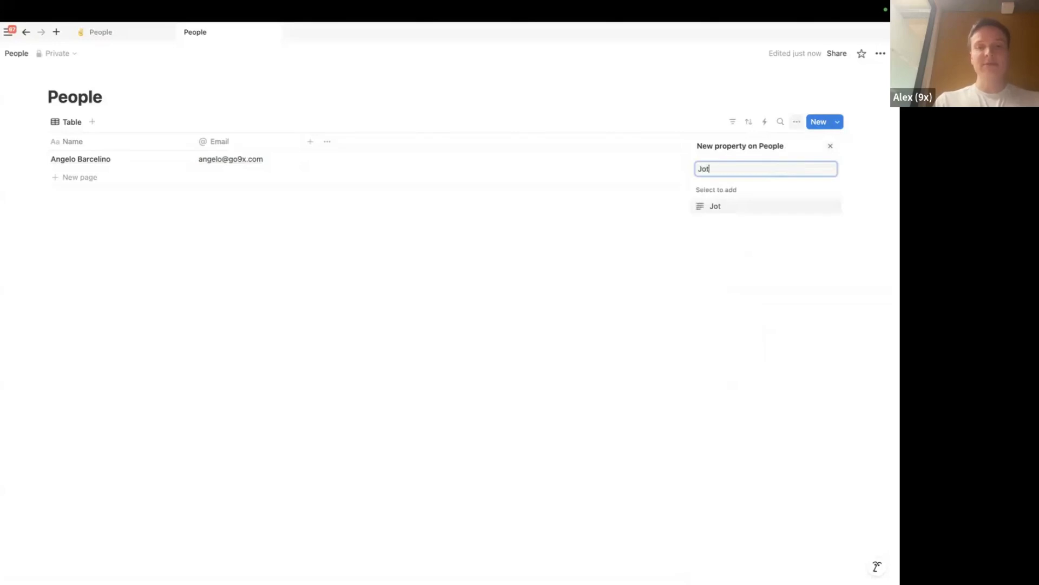
text(tle)
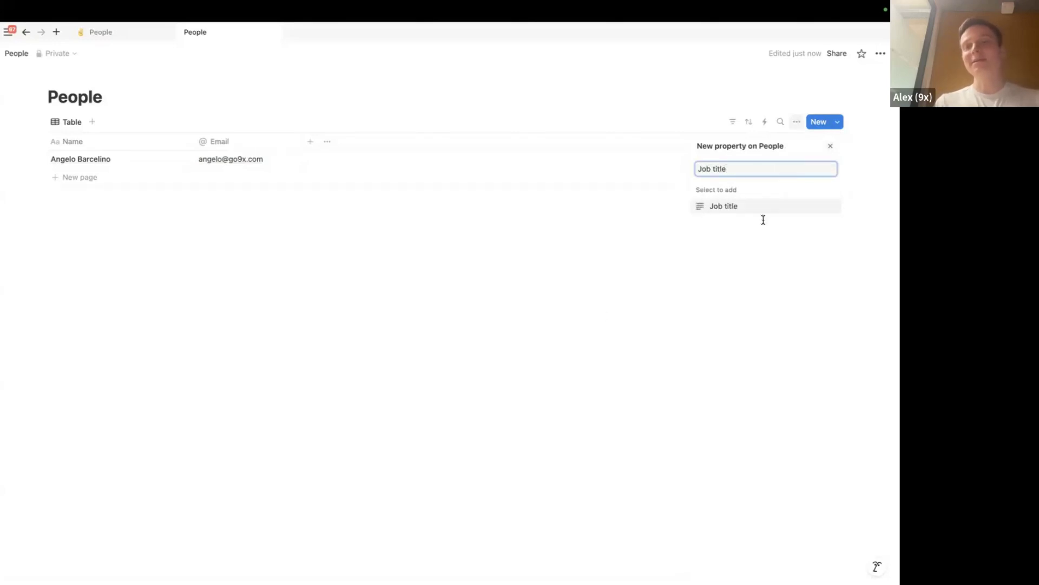
click(734, 210)
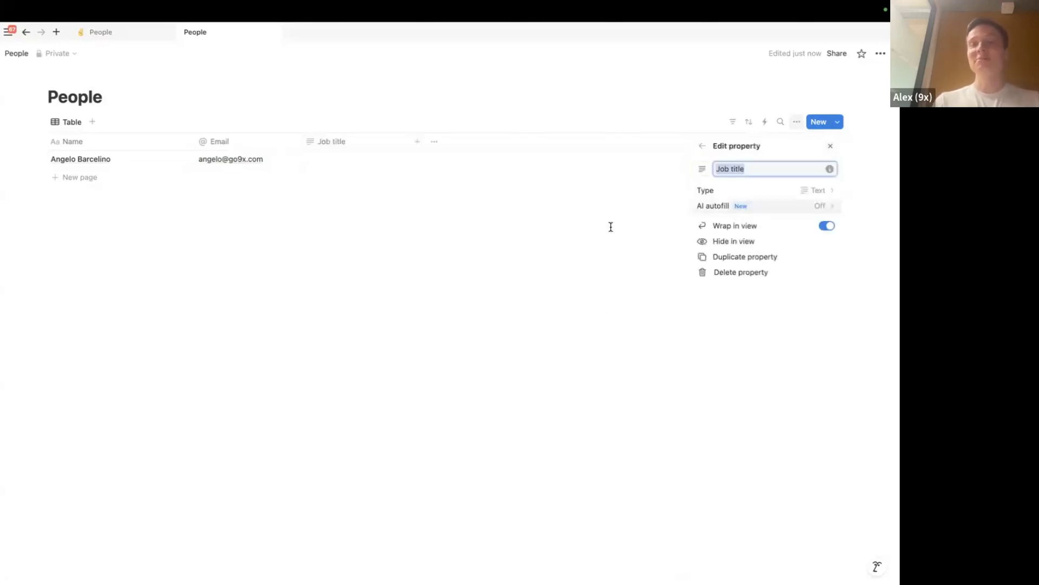
click(406, 214)
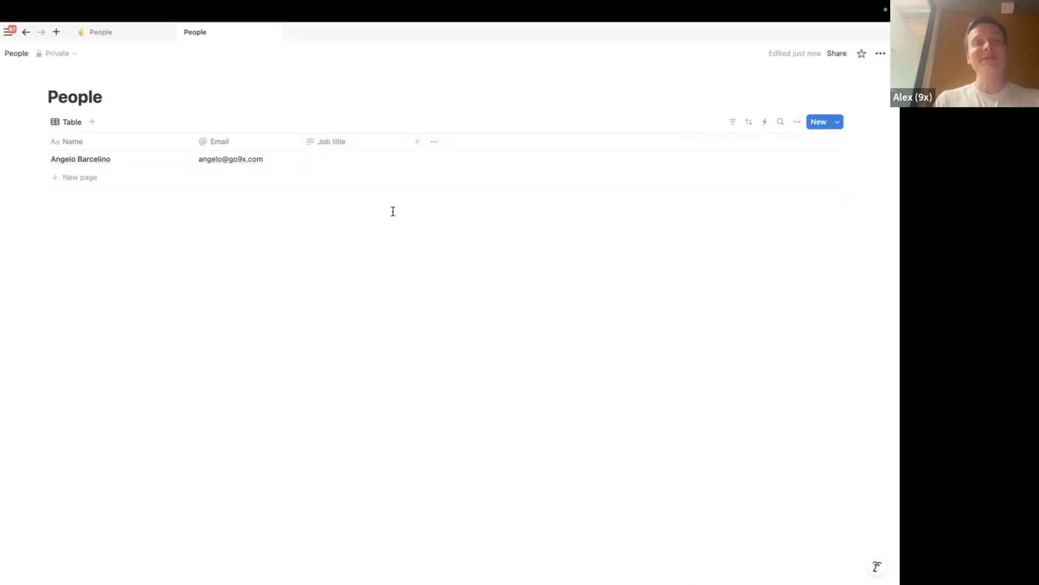
Enter 'Project Manager' as the first person's job title
click(322, 161)
text(Project Manger)
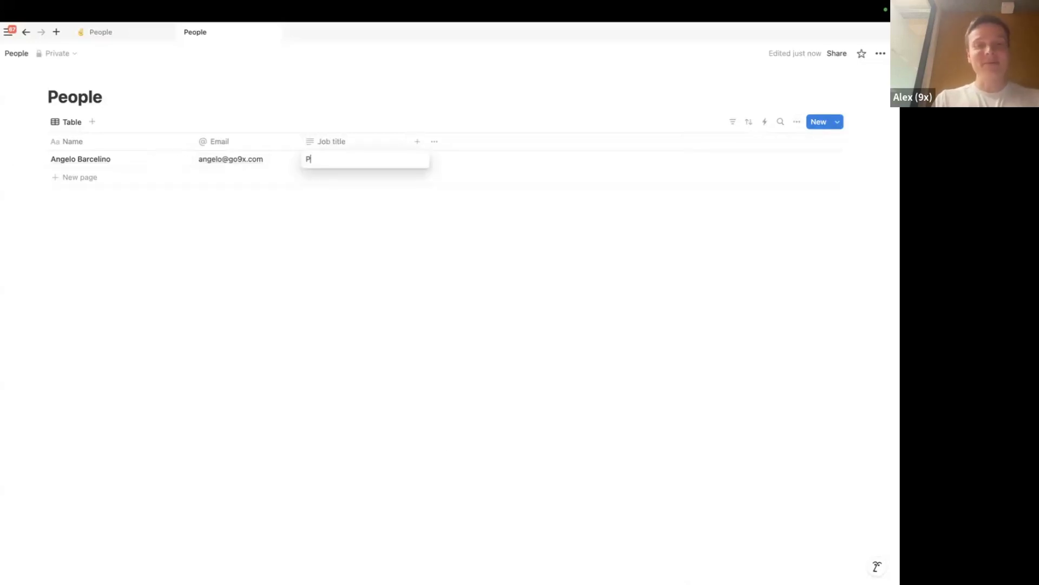
key(BackSpace)
key(BackSpace)
key(BackSpace)
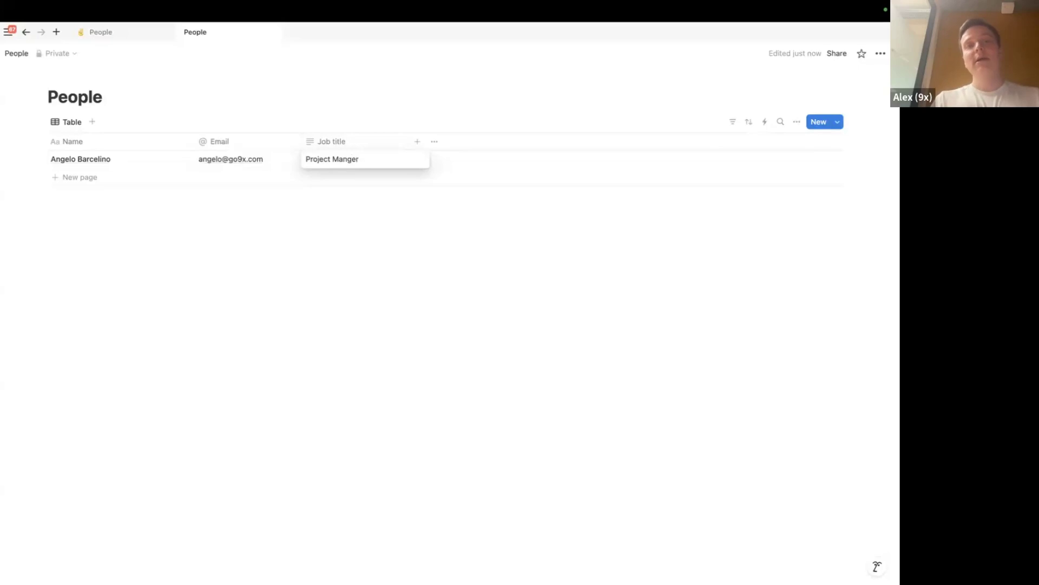
text(ager)
key(Escape)
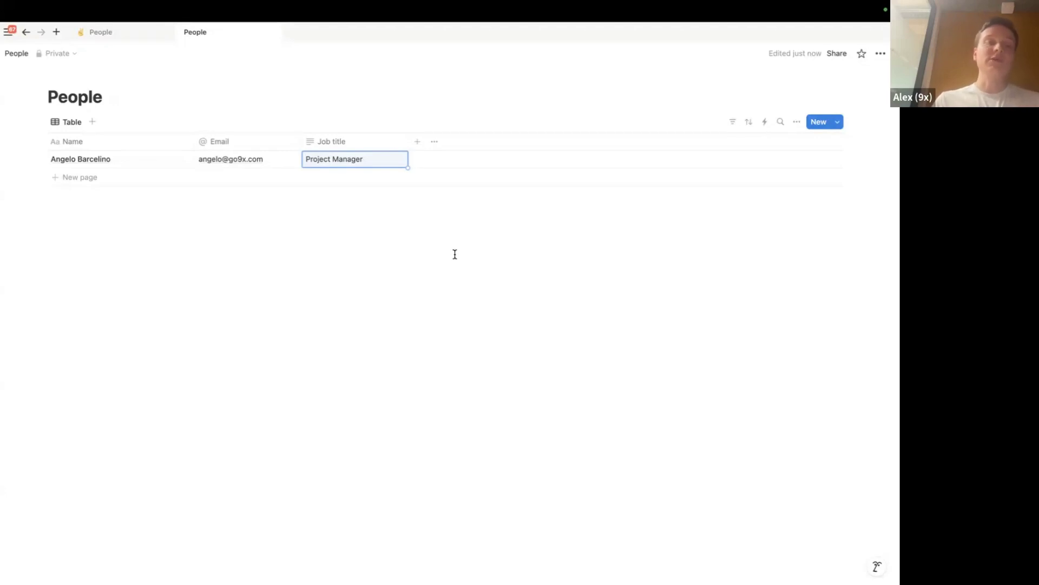
Add a Files & media column named 'Picture' beside Job title
click(417, 141)
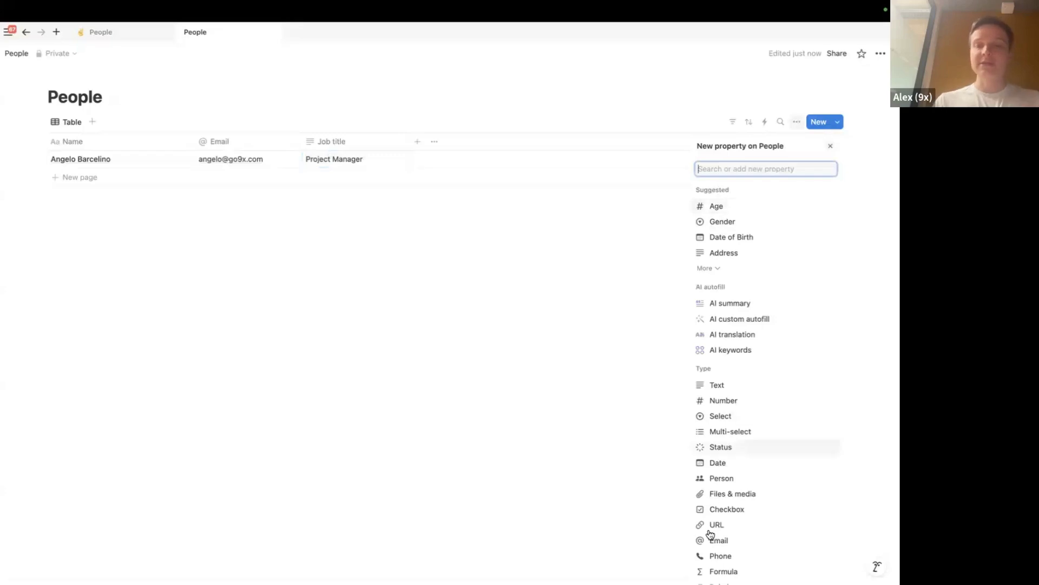
click(725, 499)
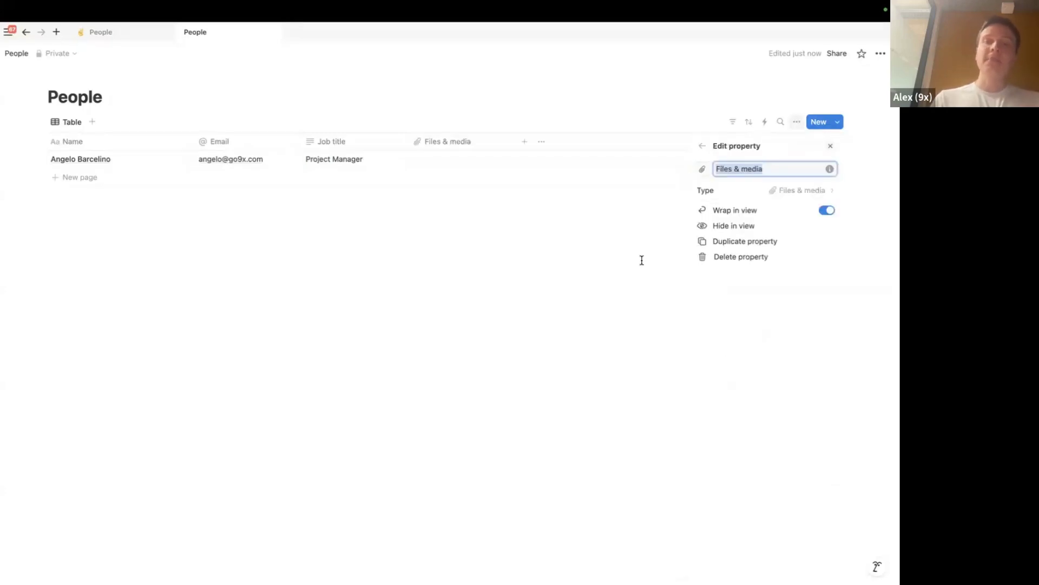
text(Ph)
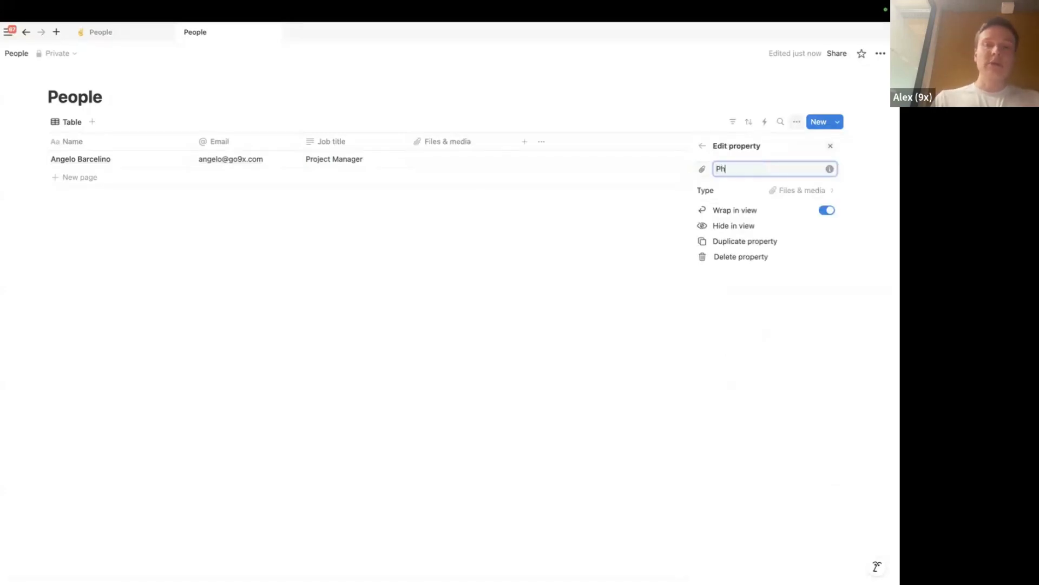
key(BackSpace)
text(icture)
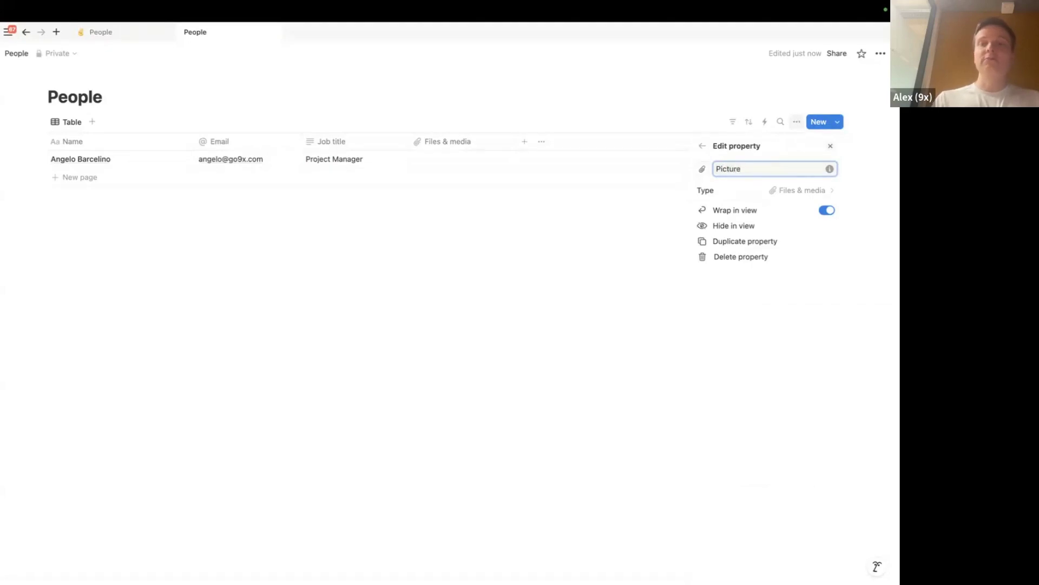
click(369, 316)
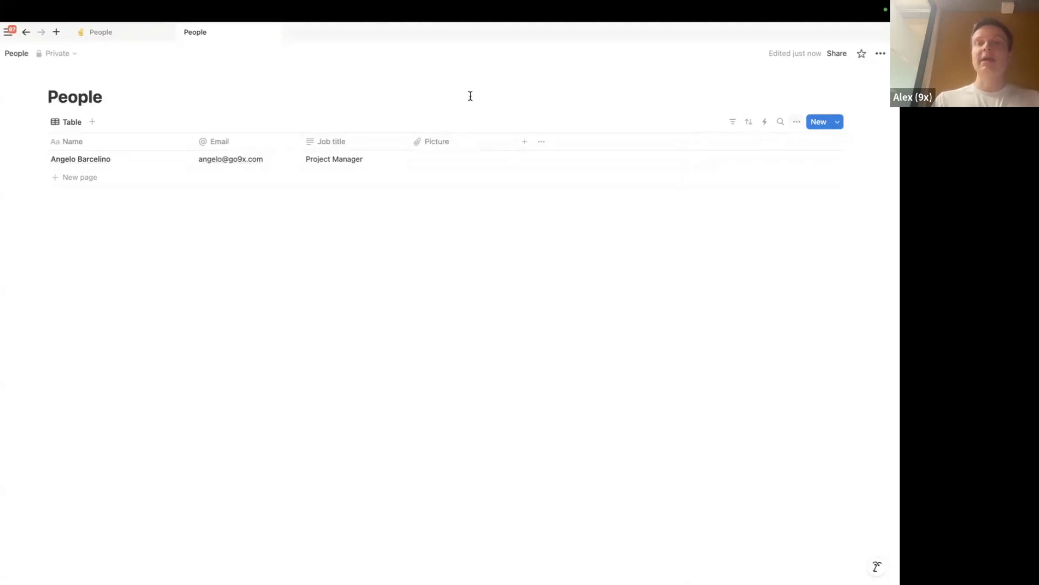
Open the first person's Picture upload options and close them without adding a file
click(444, 163)
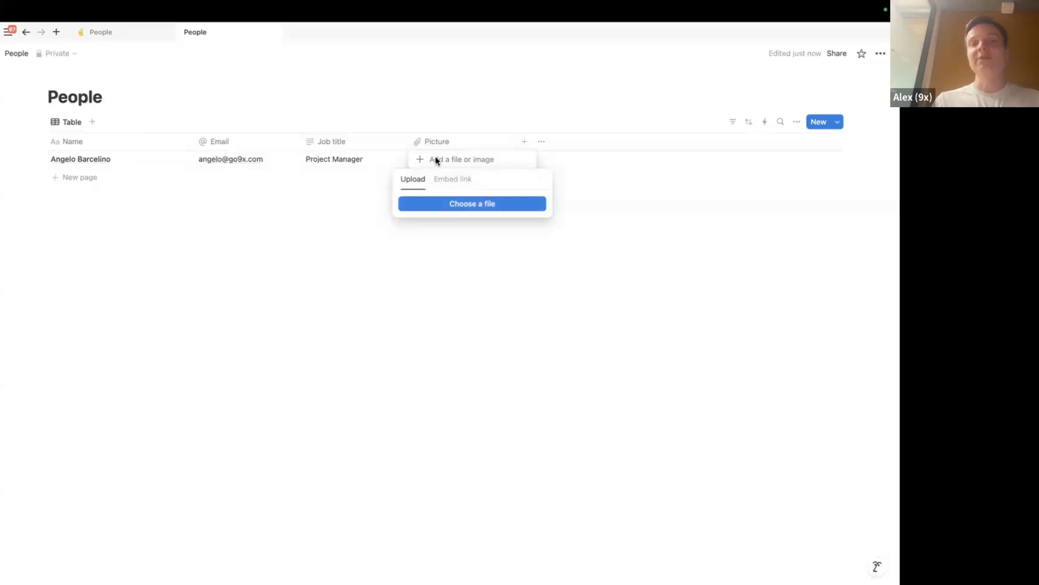
key(Escape)
click(438, 159)
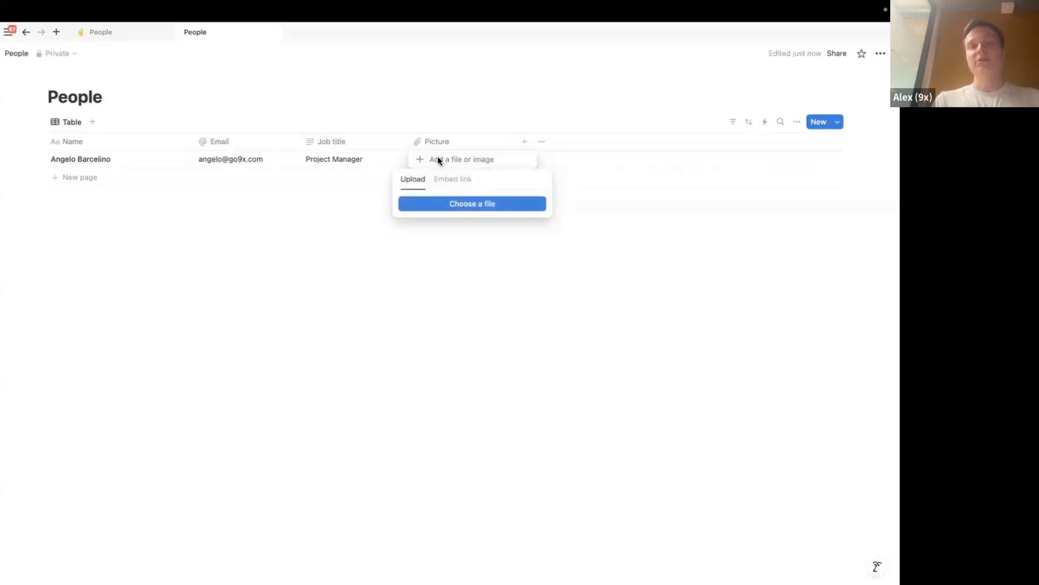
key(Escape)
key(Escape)
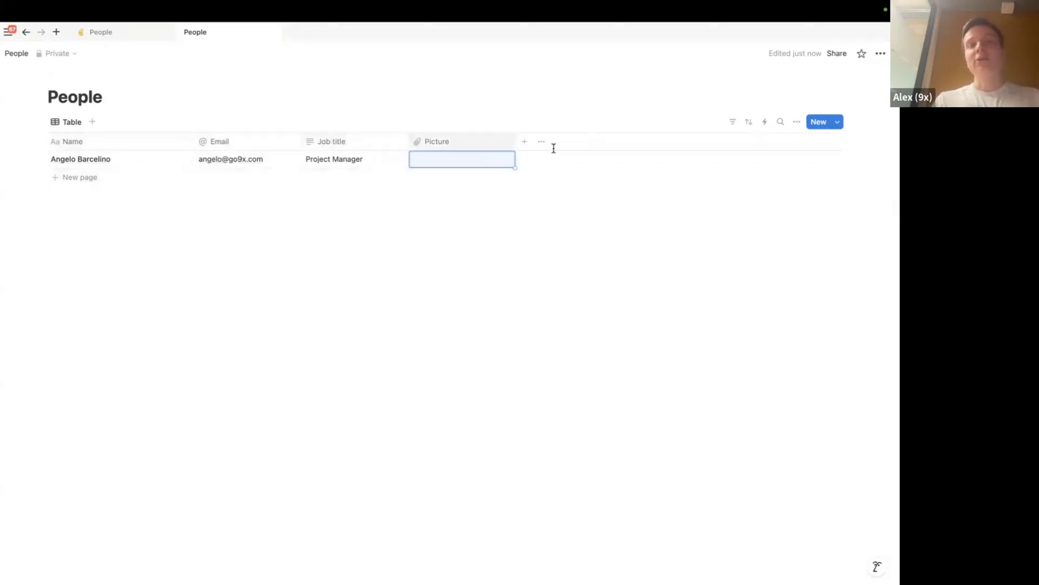
click(524, 143)
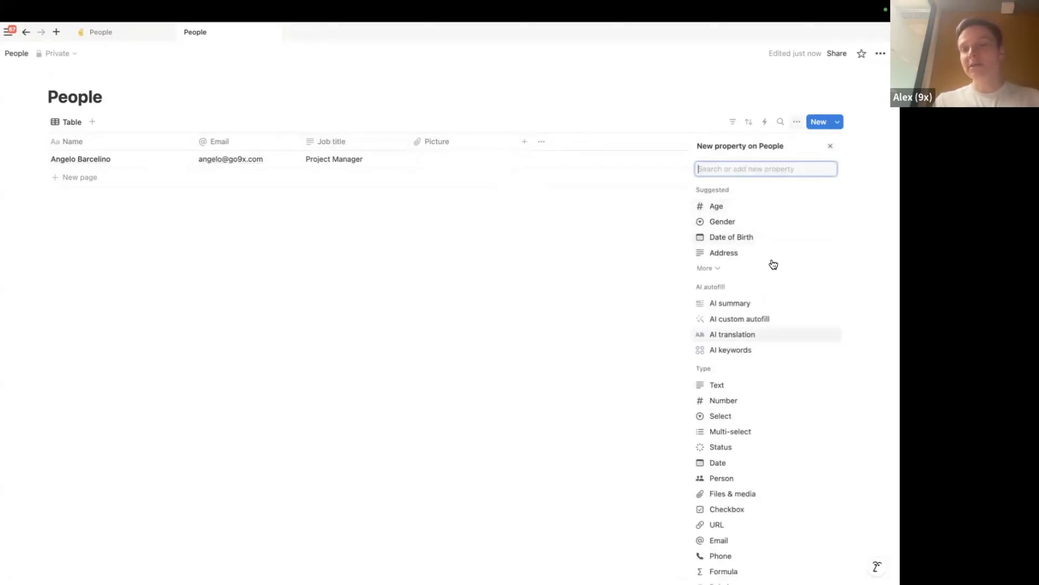
Create a Select column with the options New, Onboarded, Active and Offboarded
scroll(773, 264, down, 3)
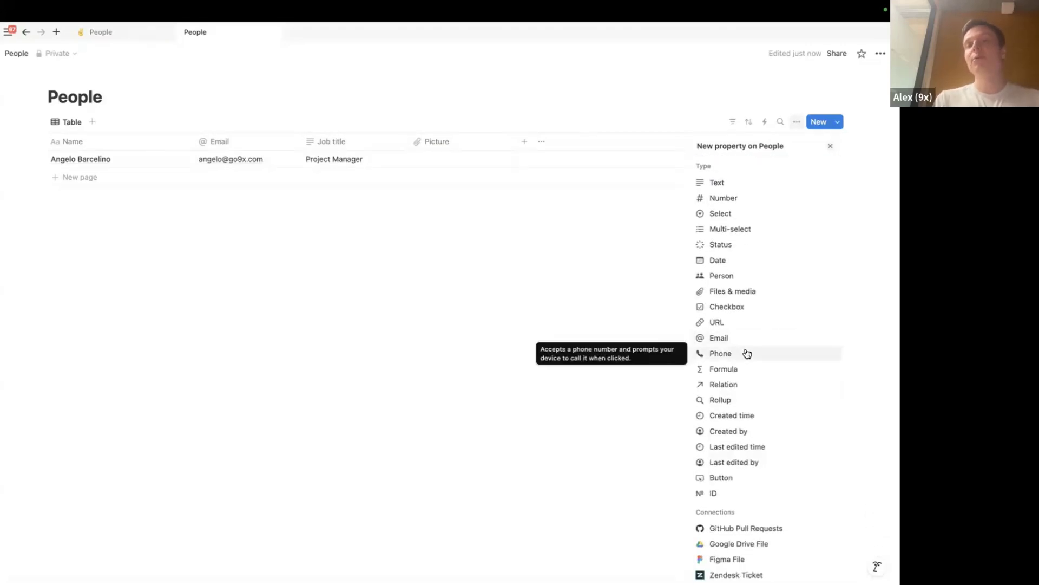
scroll(728, 205, up, 1)
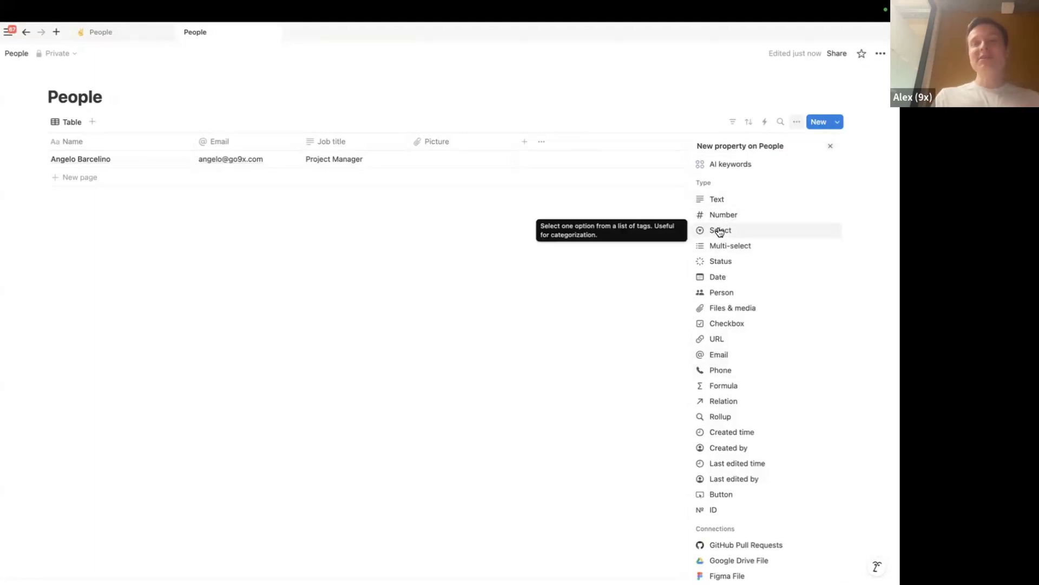
click(721, 231)
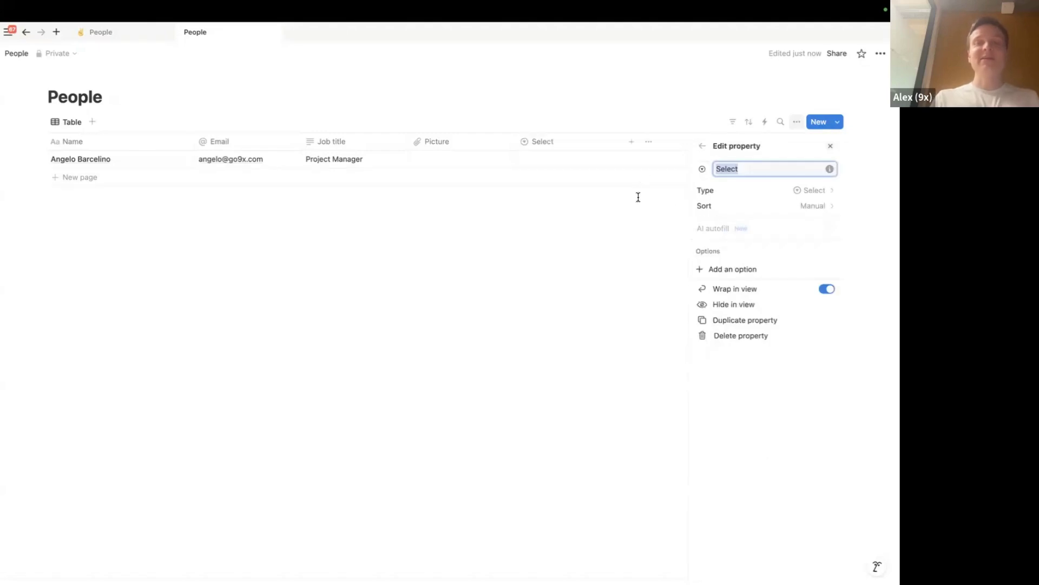
click(725, 270)
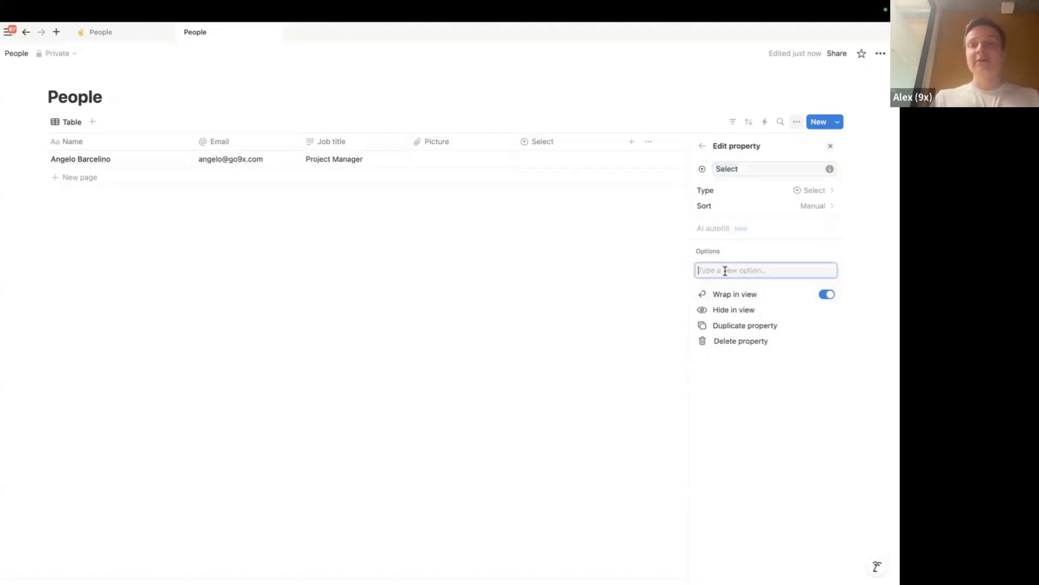
text(New)
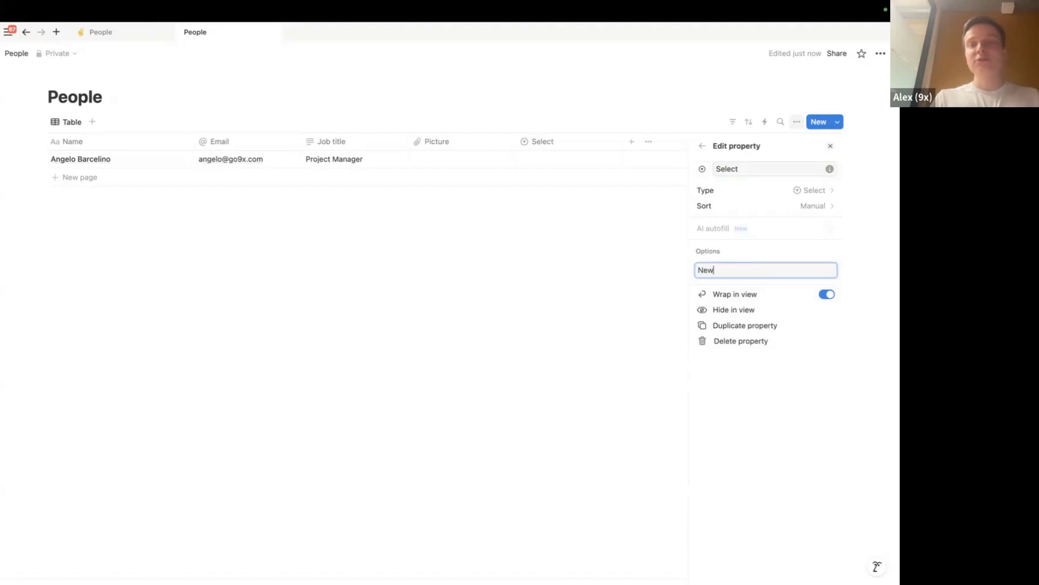
key(Return)
text(Onboarded)
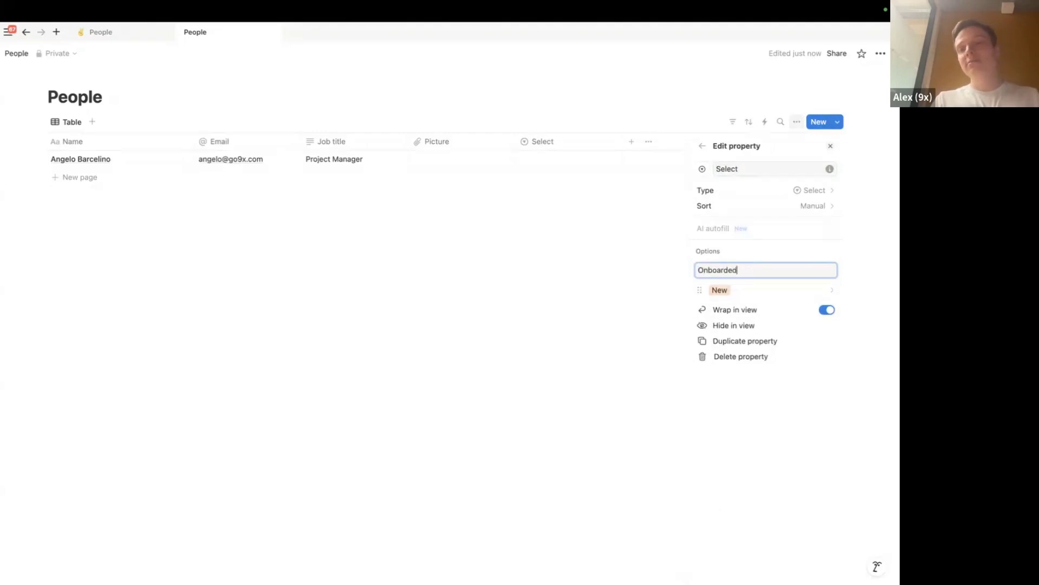
key(Return)
text(Active)
key(Return)
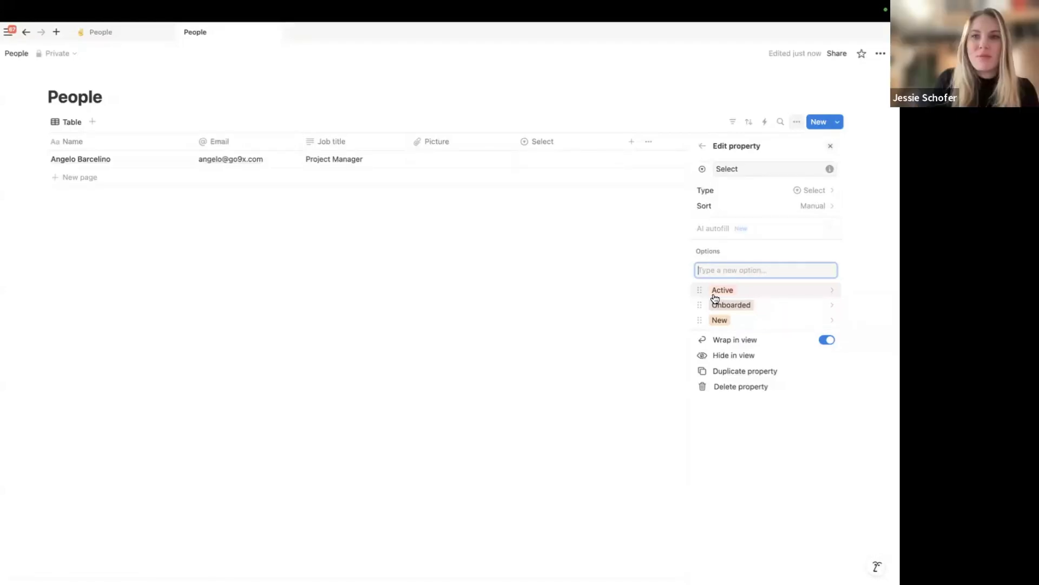
text(Offboarded)
key(Return)
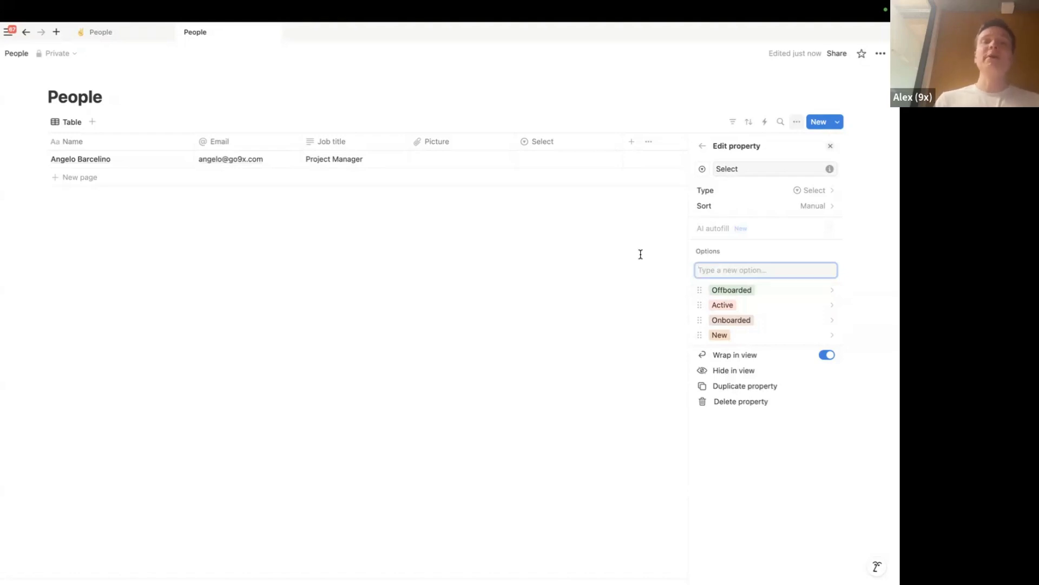
Close the Select property settings and its column options, staying in Notion
click(612, 331)
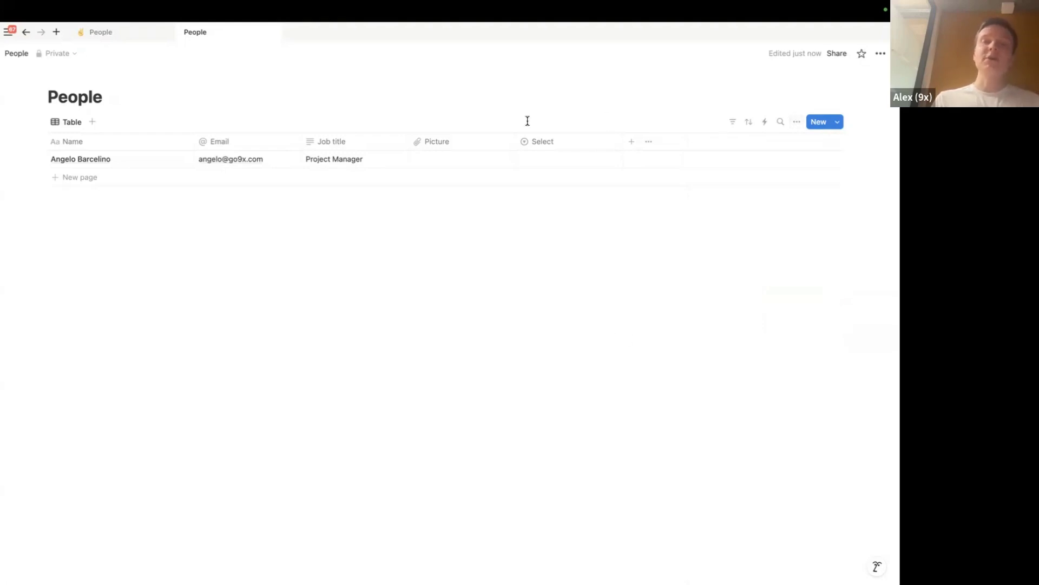
click(531, 143)
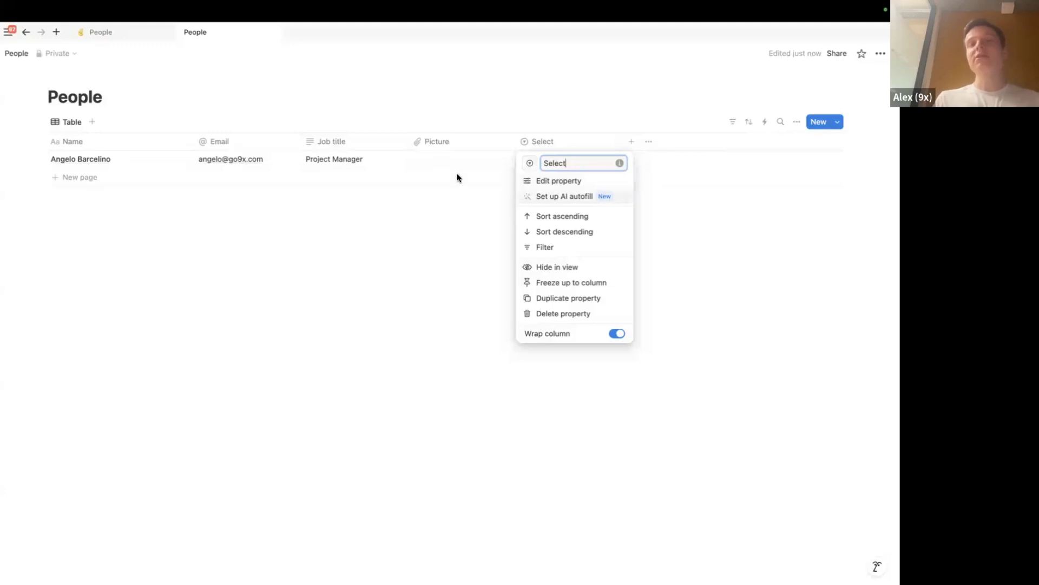
click(431, 244)
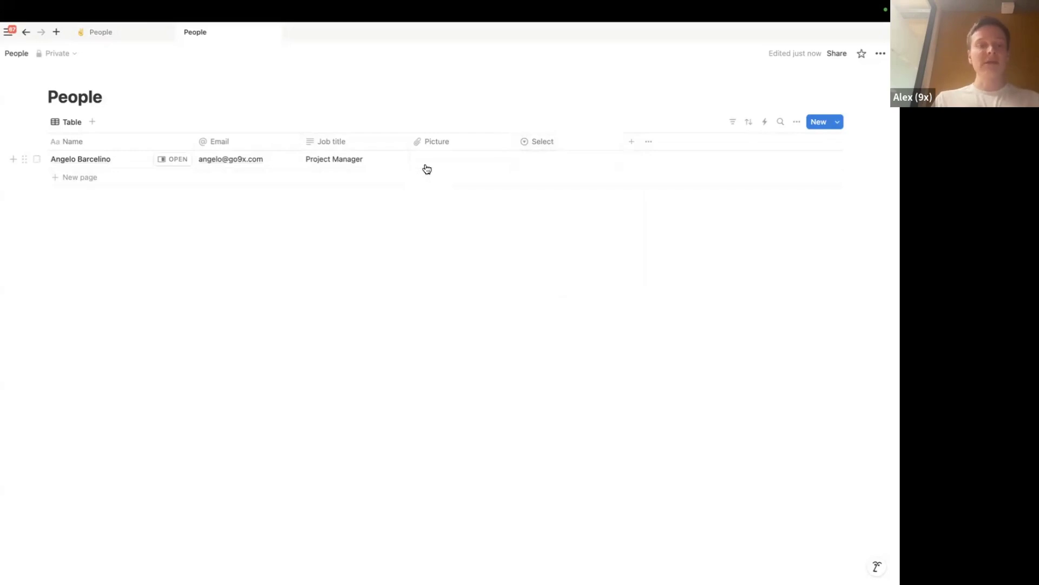
key(super+Tab)
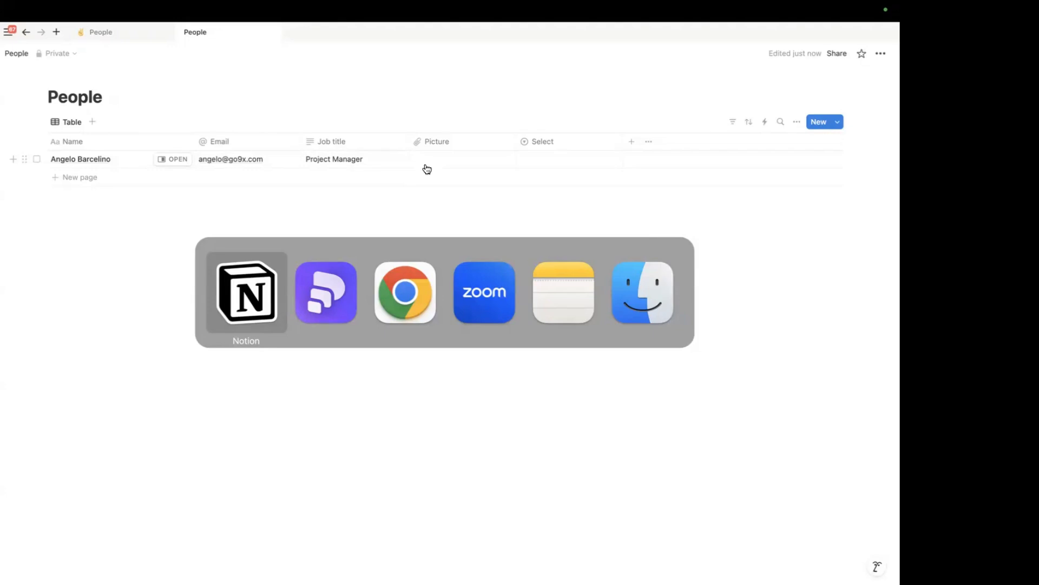
key(Escape)
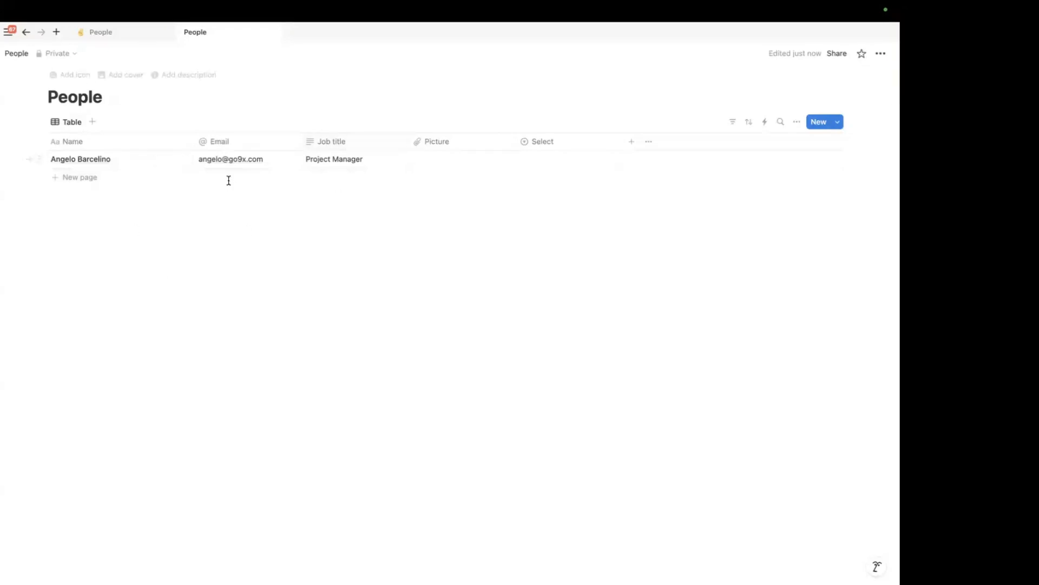
Add a blank row beneath the first person's entry in the People table
click(59, 179)
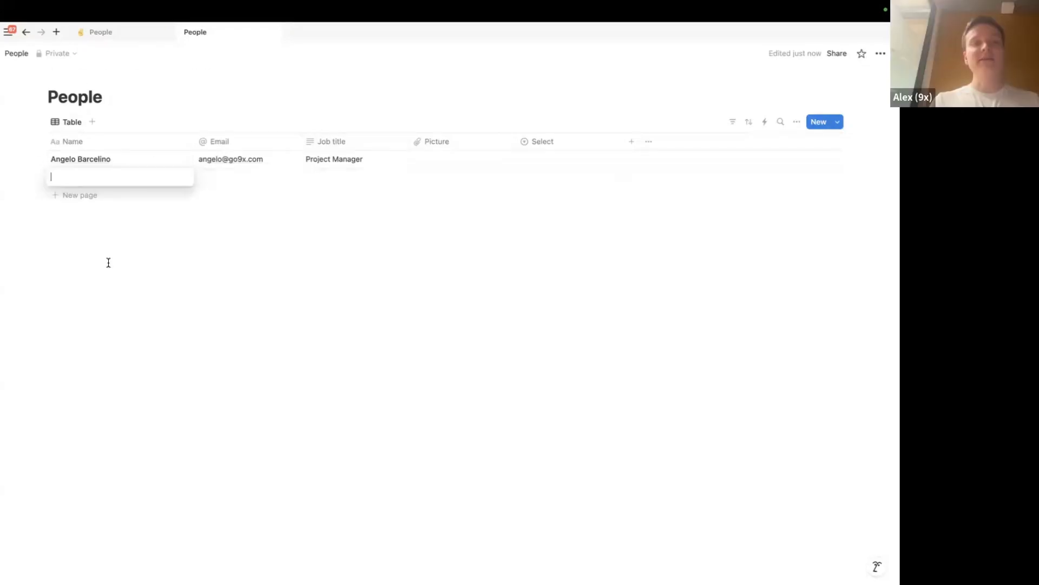
click(160, 327)
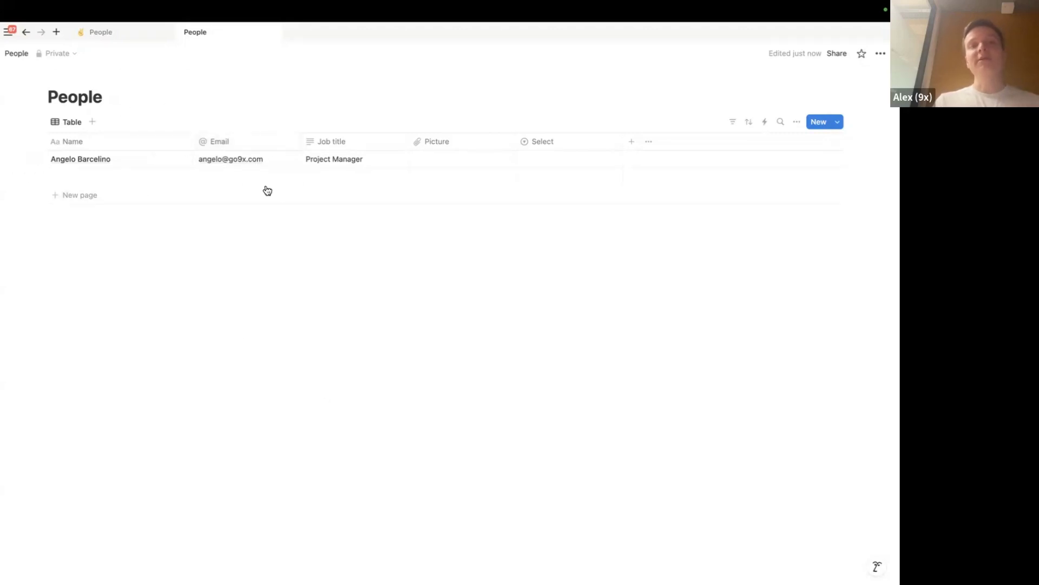
click(624, 142)
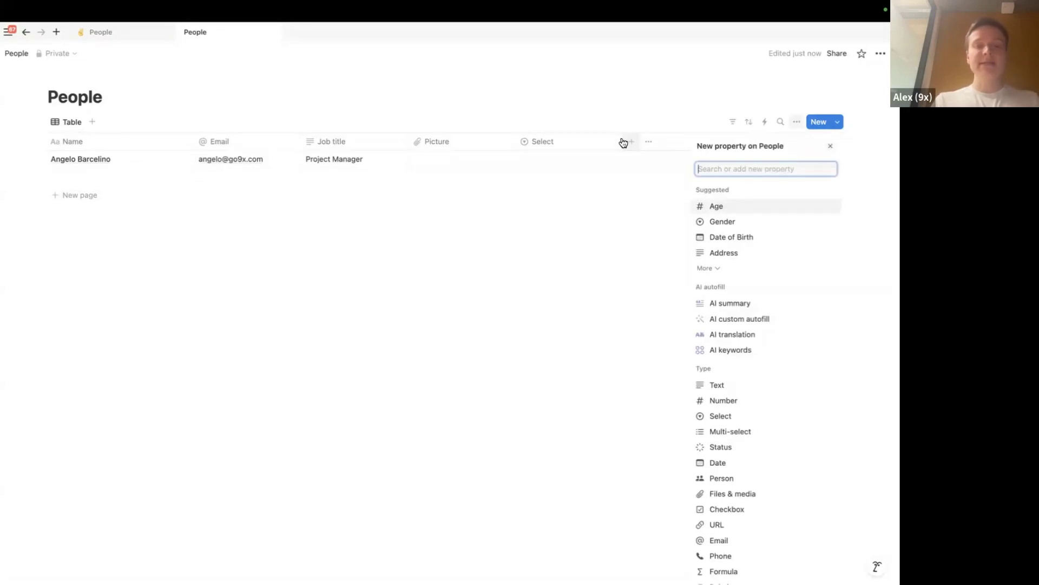
Create a 'Birth date' property and change its type to Date
text(Birtfh)
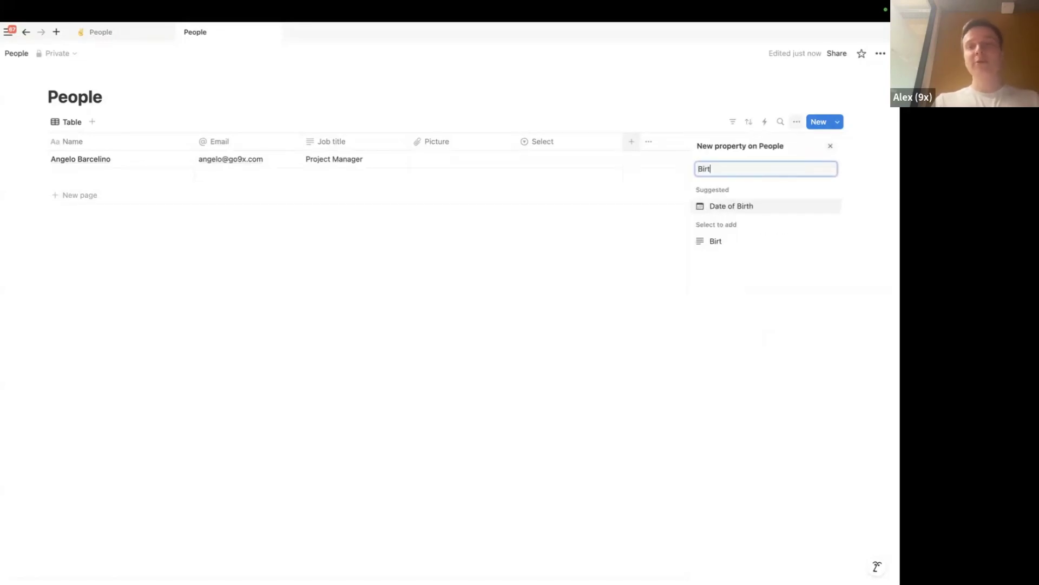
key(BackSpace)
key(BackSpace)
text(h )
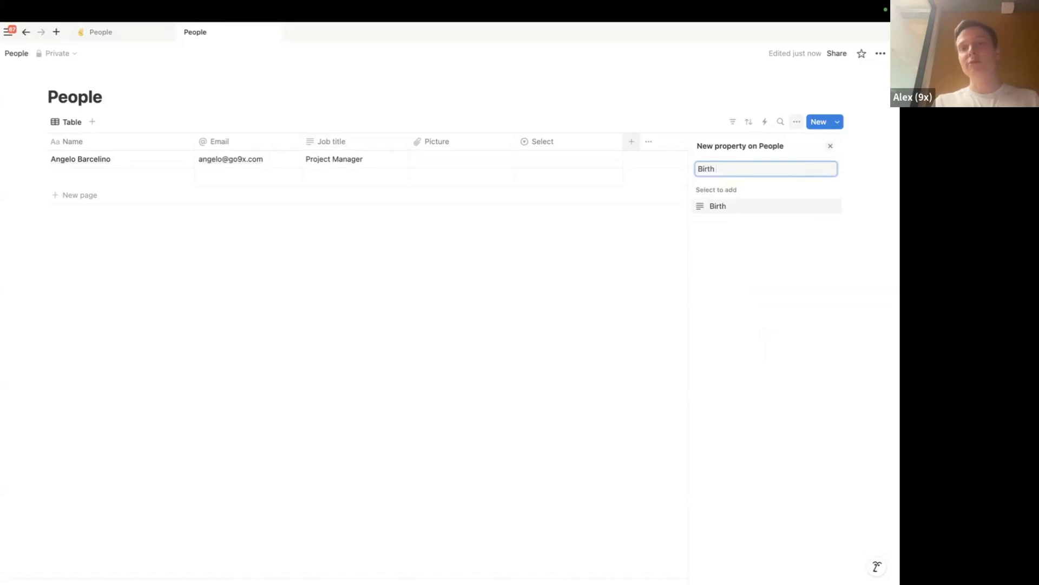
text(date)
key(Return)
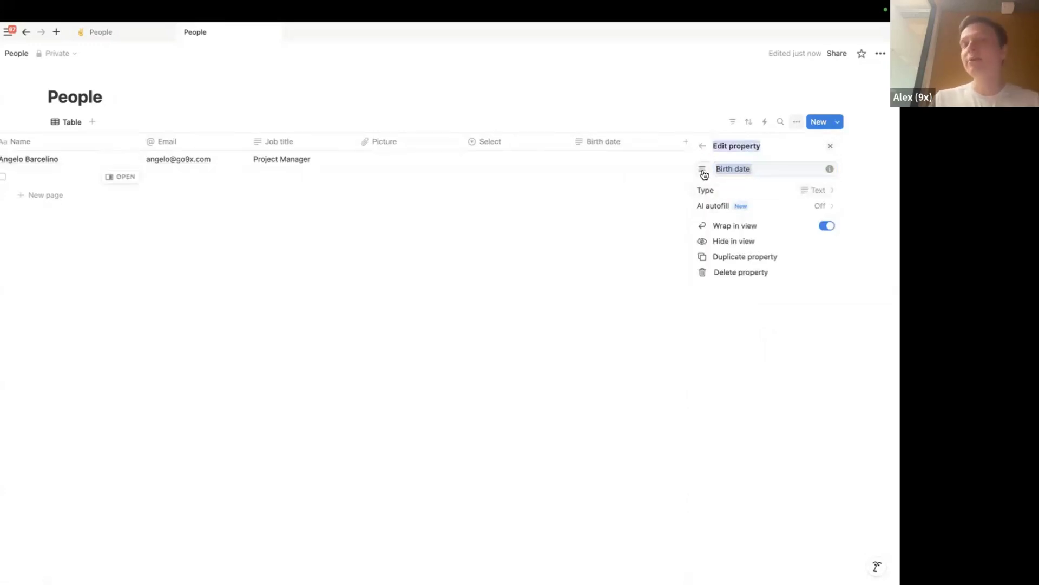
click(703, 170)
click(755, 168)
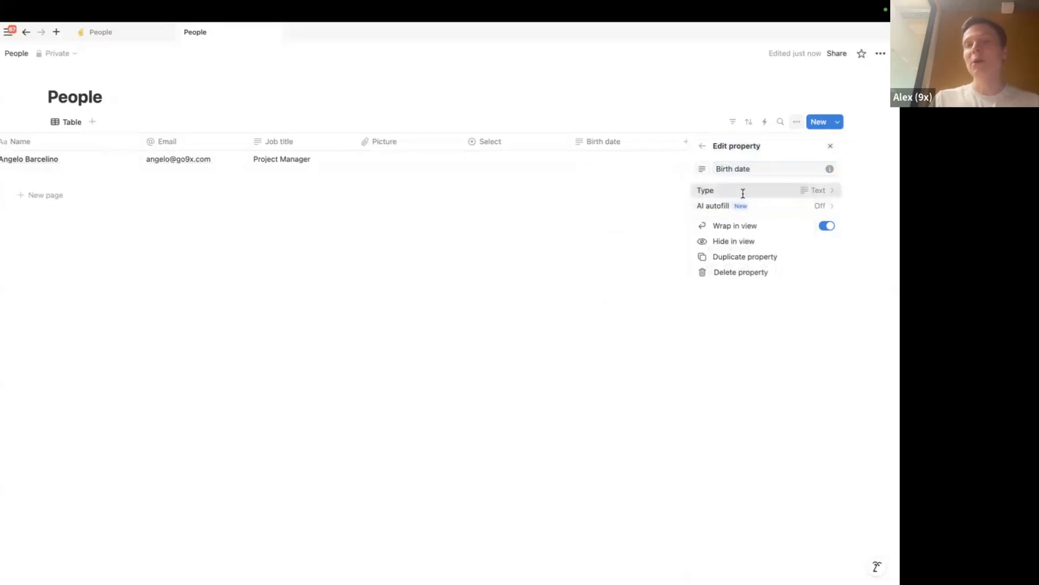
click(743, 193)
click(749, 364)
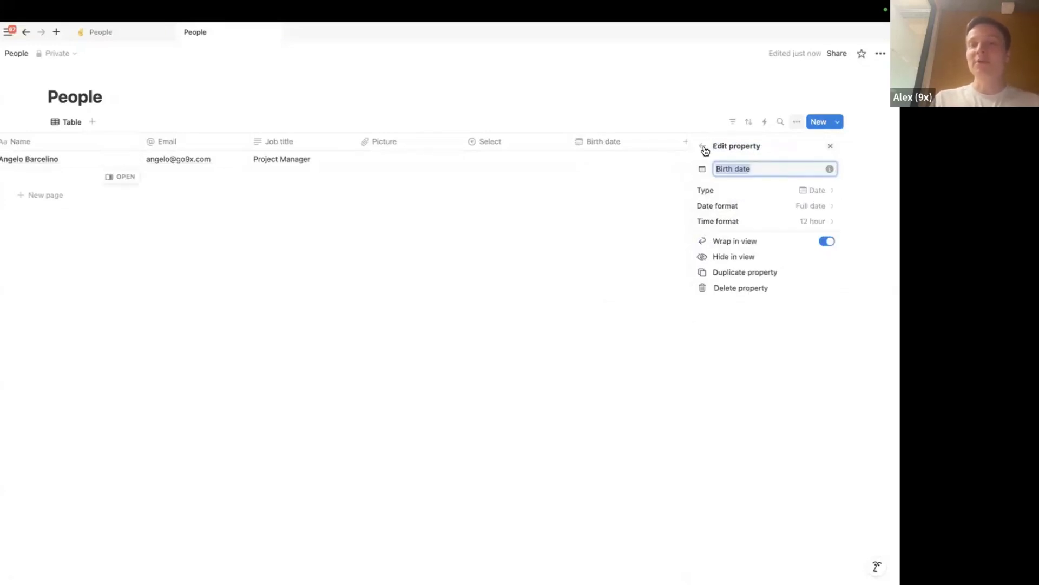
click(563, 244)
scroll(493, 157, left, 2)
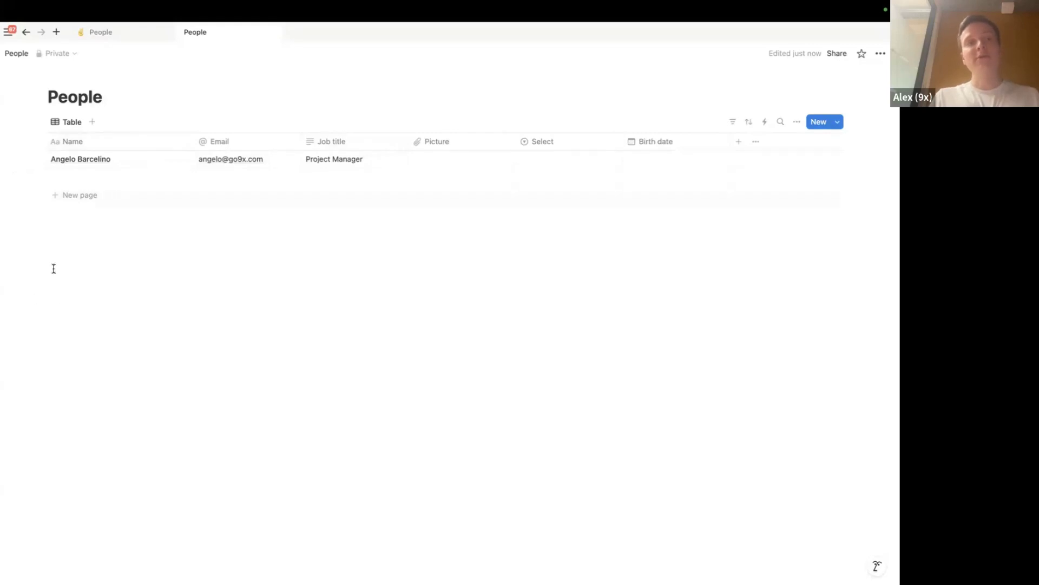
Add another empty row and dismiss the first entry's picture upload options
click(54, 197)
key(Escape)
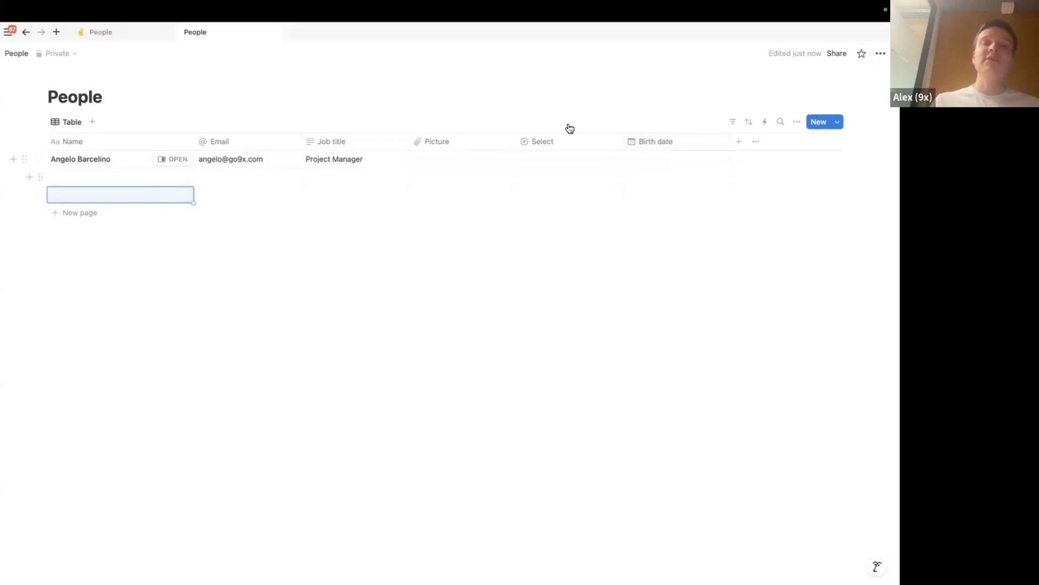
click(448, 161)
click(429, 198)
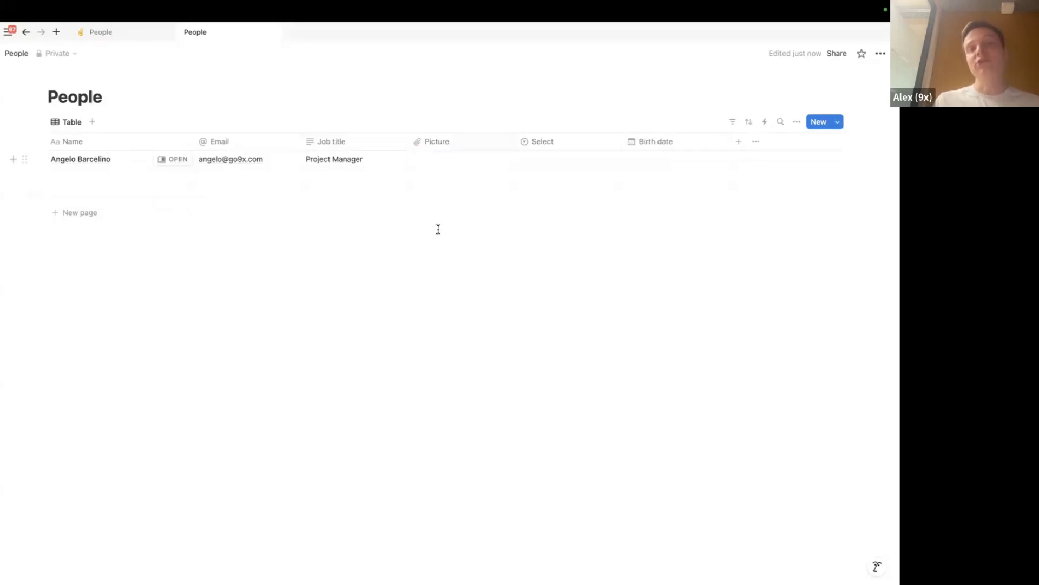
Set the first entry's Birth date to February 5, 2025
click(657, 158)
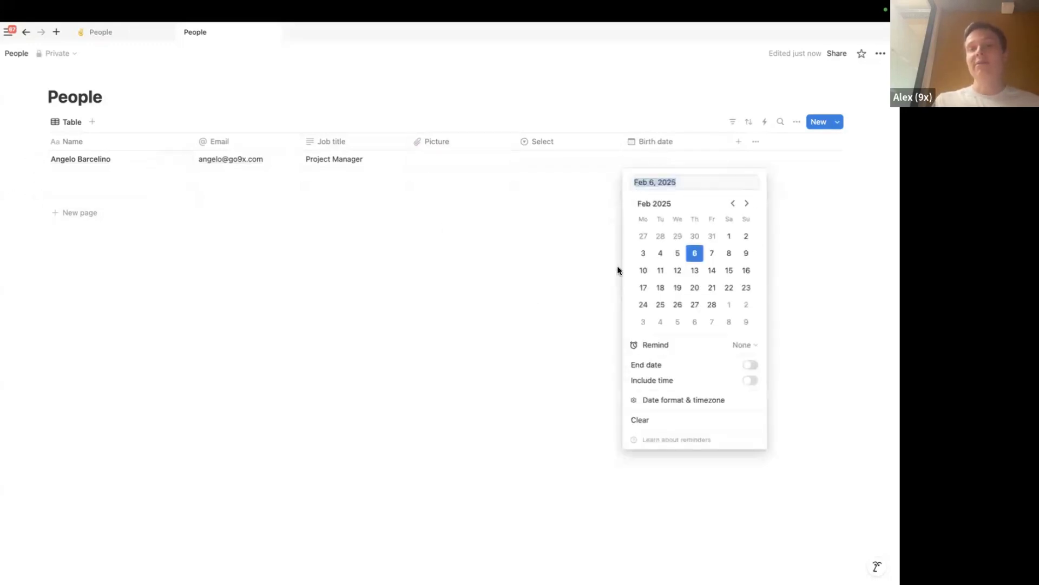
click(674, 253)
key(Escape)
click(666, 162)
key(Escape)
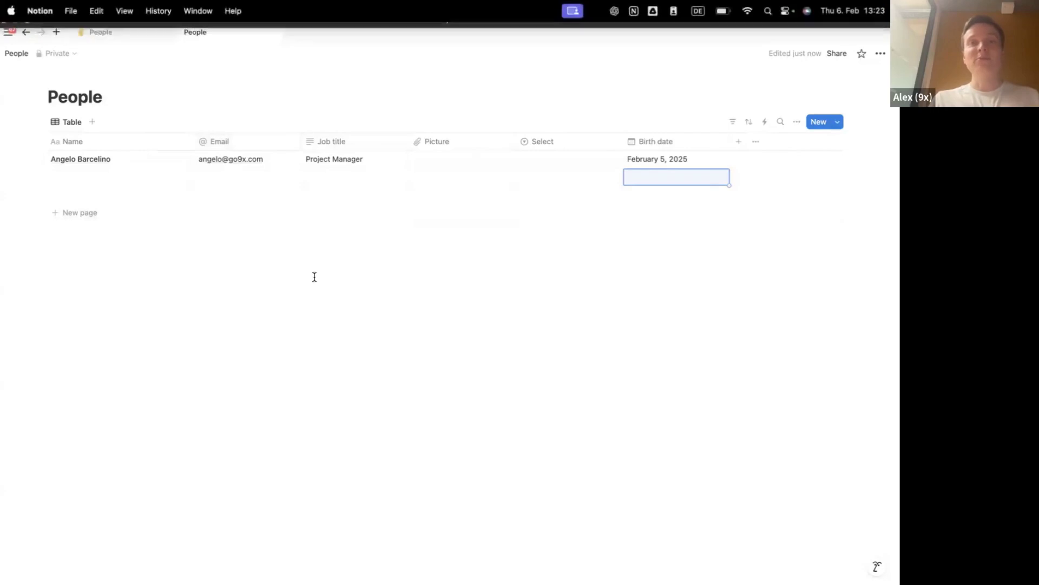
View the full team People database, widen its Languages column, then return to the Pitch slides
click(125, 32)
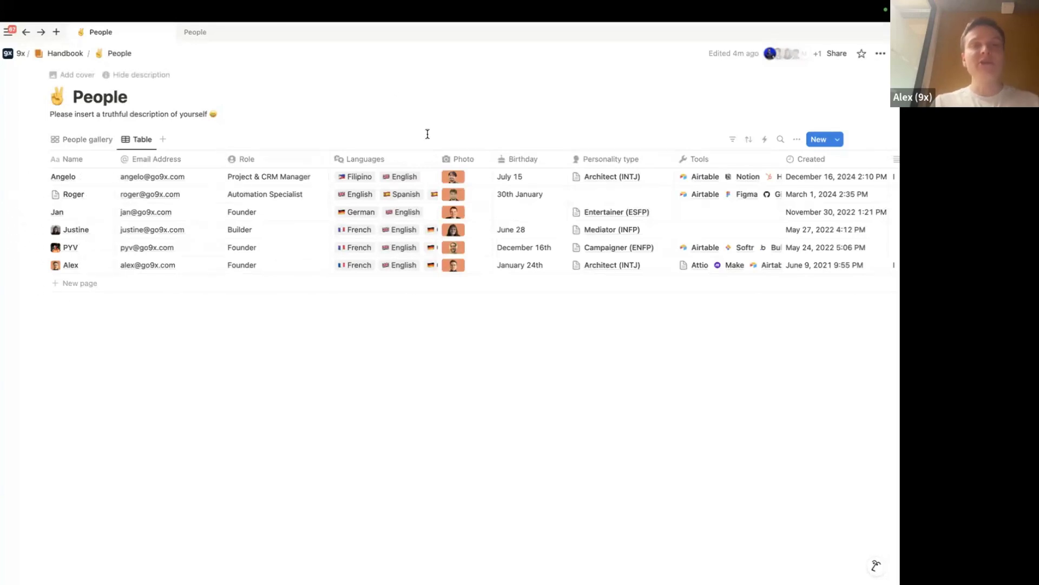
drag(439, 160, 506, 159)
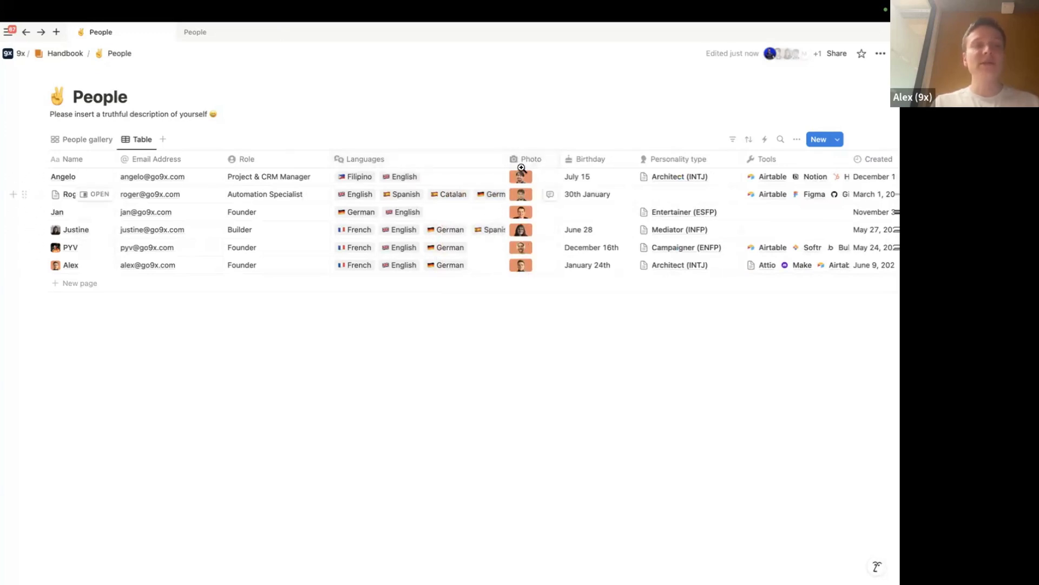
scroll(373, 194, right, 4)
scroll(374, 193, left, 4)
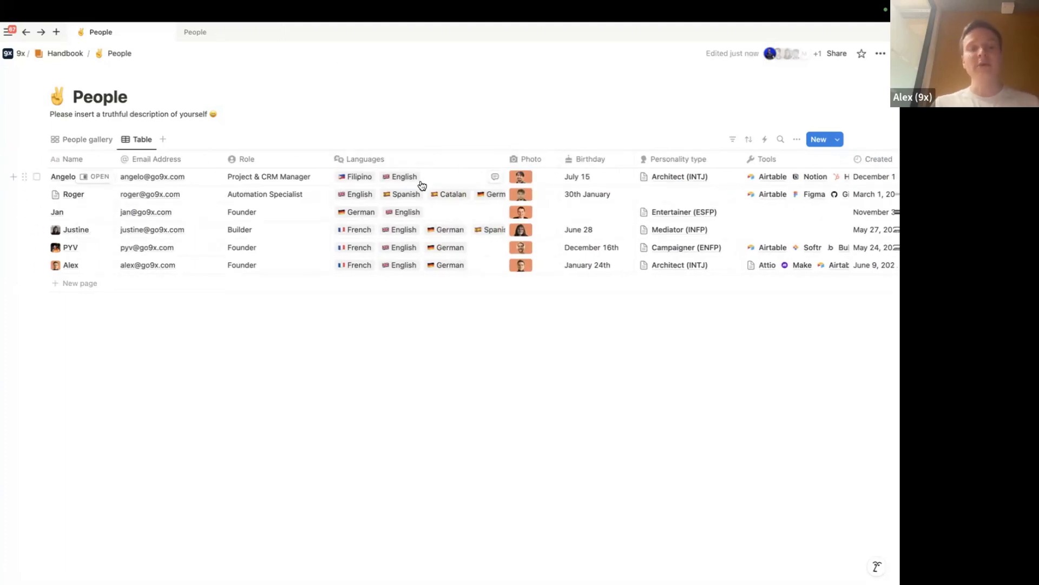
key(super+Tab)
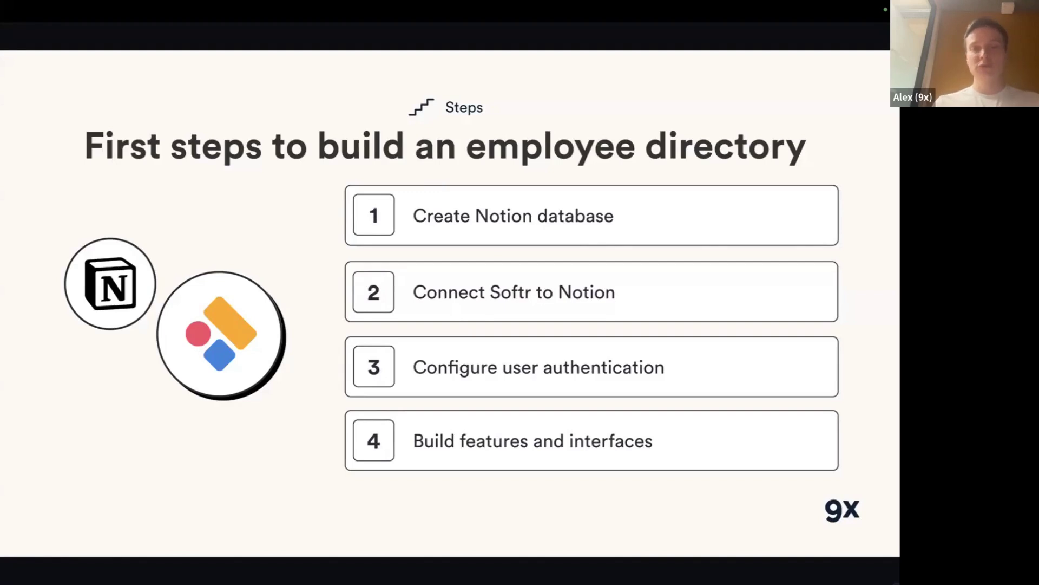
Switch from the slides to the Softr Studio dashboard, skim the apps, and view My templates
key(super+Tab)
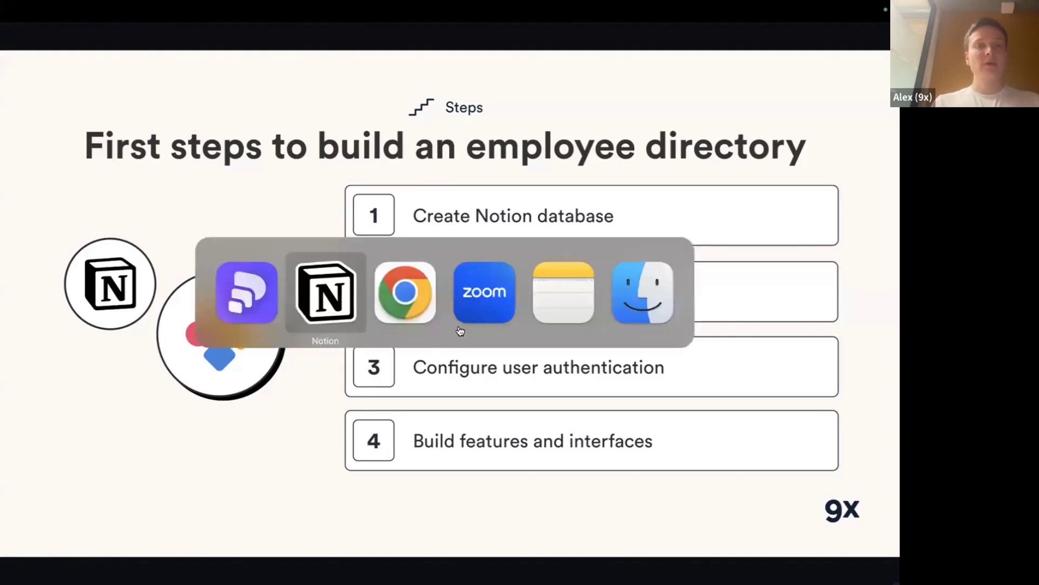
key(super+Tab)
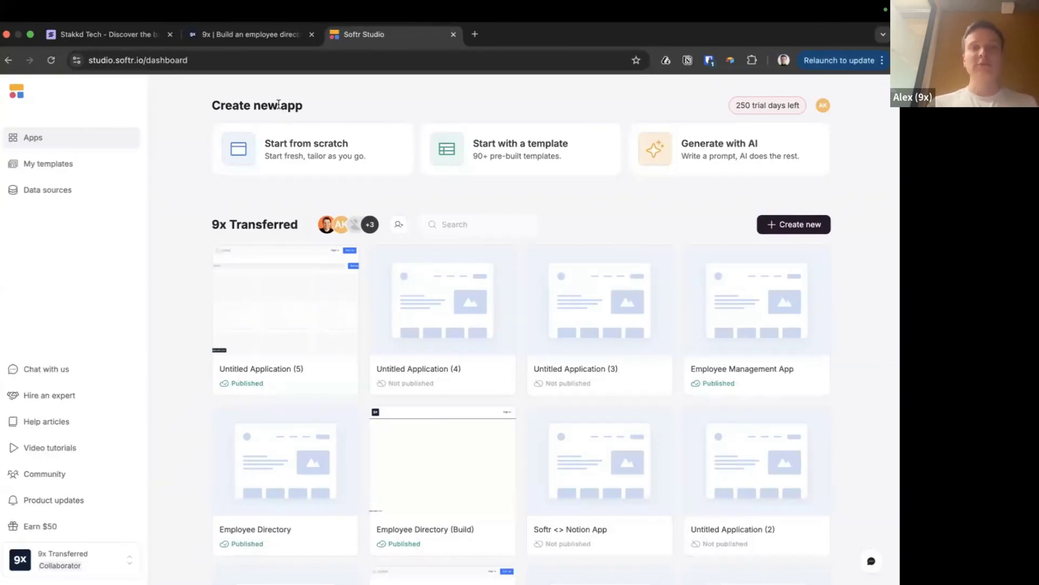
scroll(716, 349, down, 5)
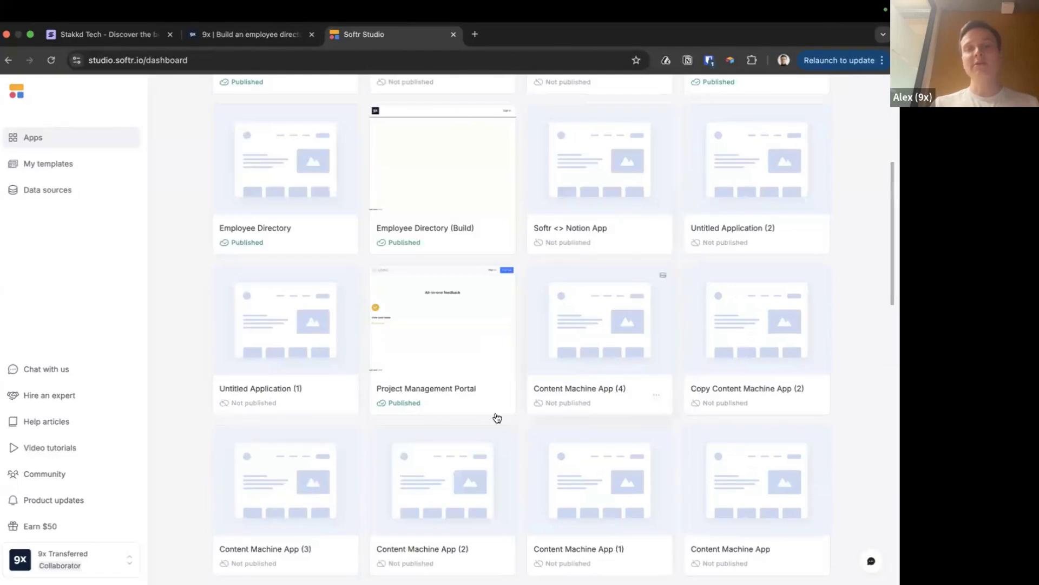
scroll(497, 417, up, 5)
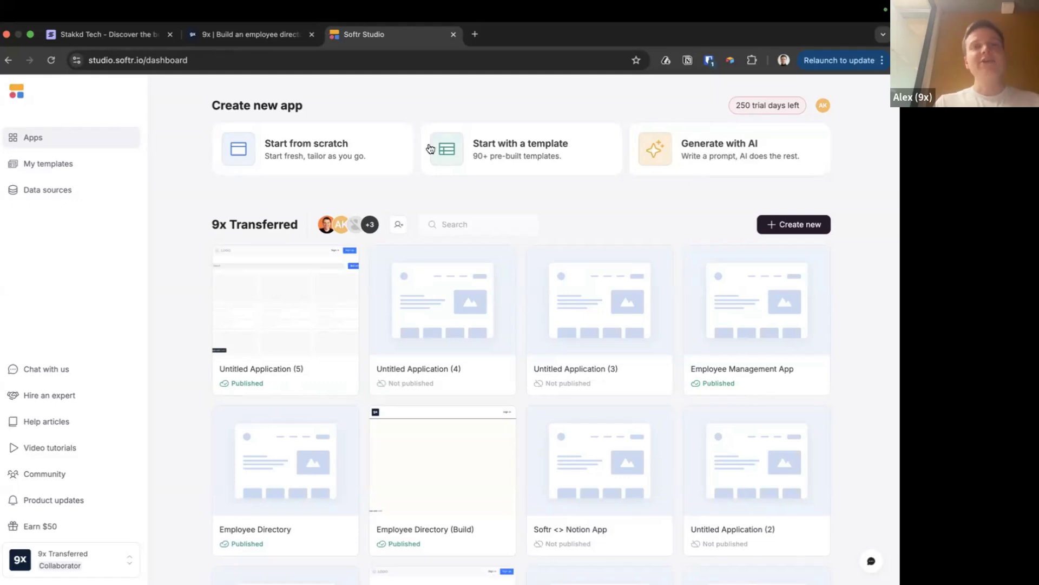
click(46, 168)
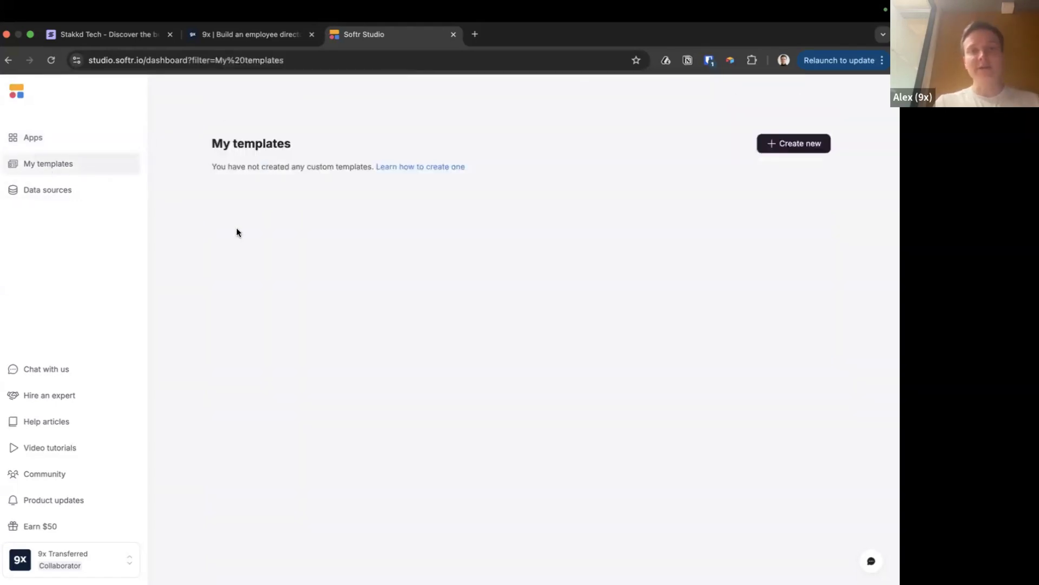
Return to Apps and search the ready-made templates for 'directo', then clear the search
click(21, 145)
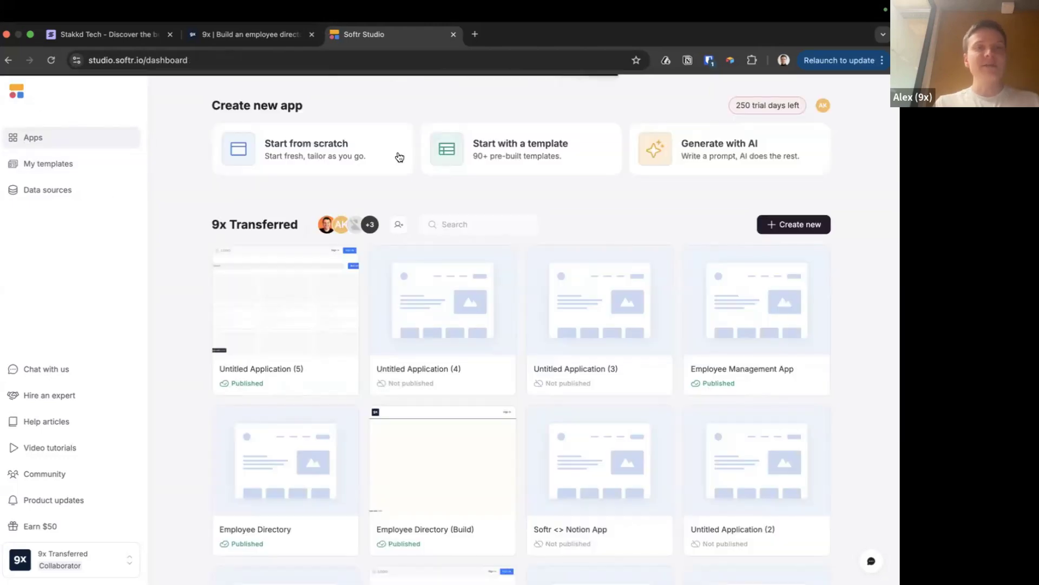
click(520, 148)
text(directo)
mouse_move(297, 250)
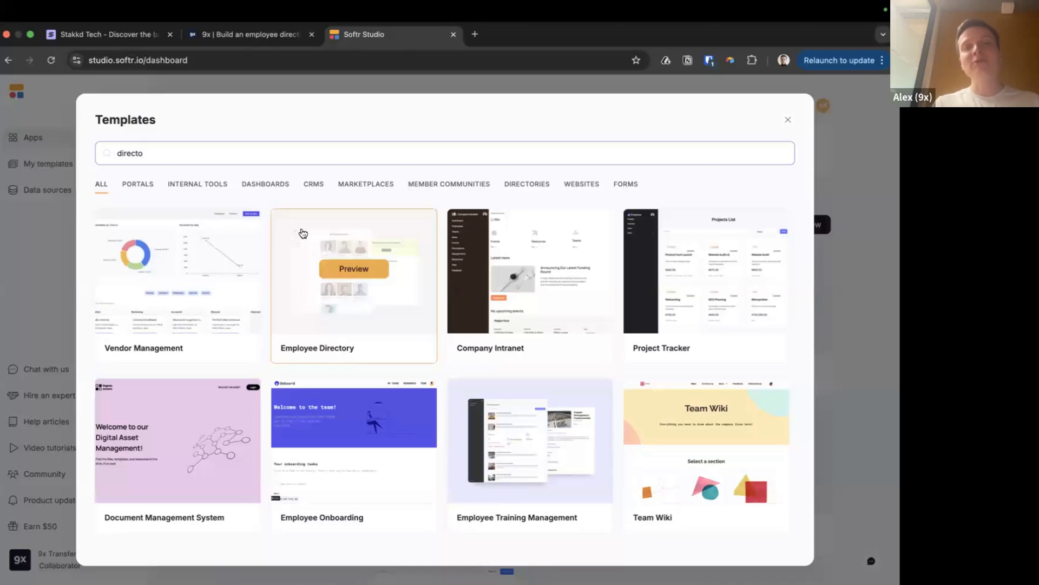
key(super+a)
key(BackSpace)
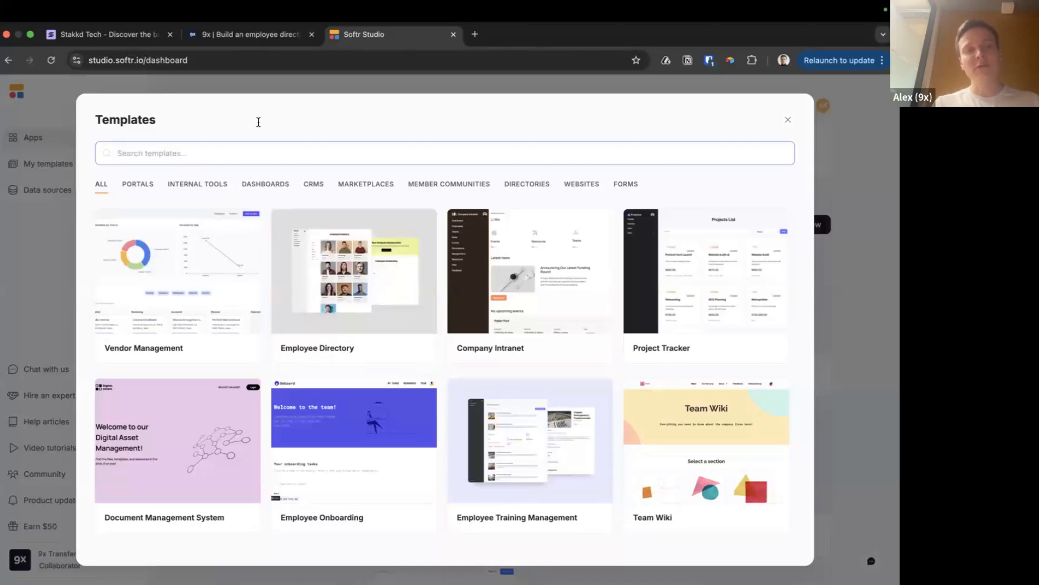
Close the template browser and start a new app from scratch
click(788, 118)
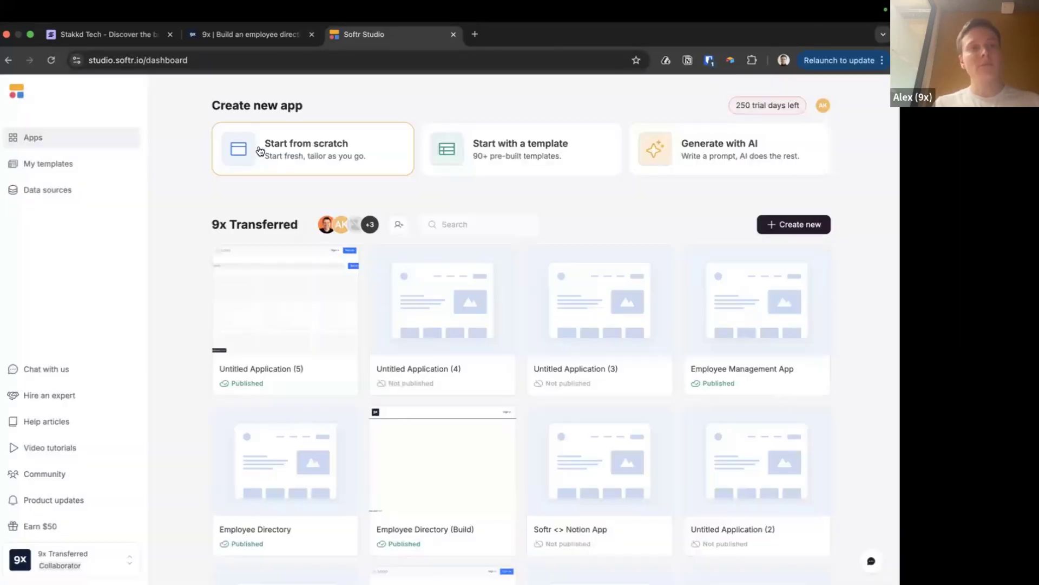
click(343, 170)
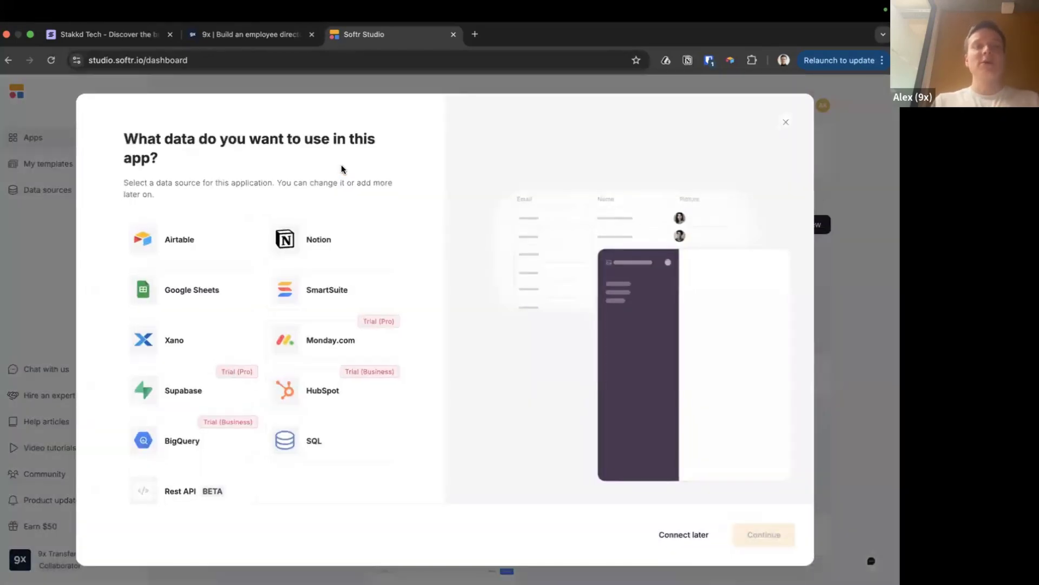
After a glance at the slides, choose Notion as the data source and create the app
key(super+Tab)
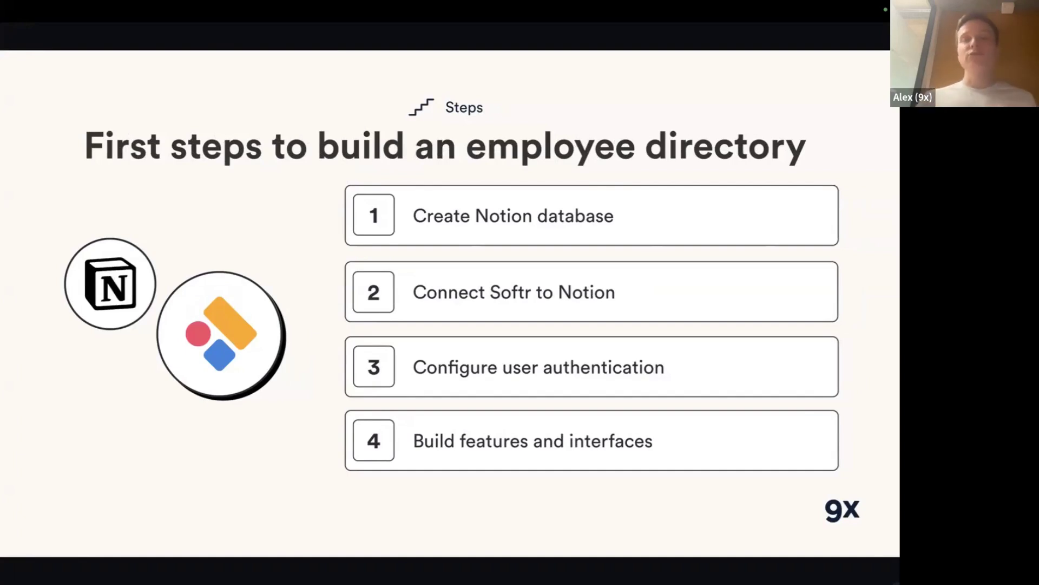
key(super+Tab)
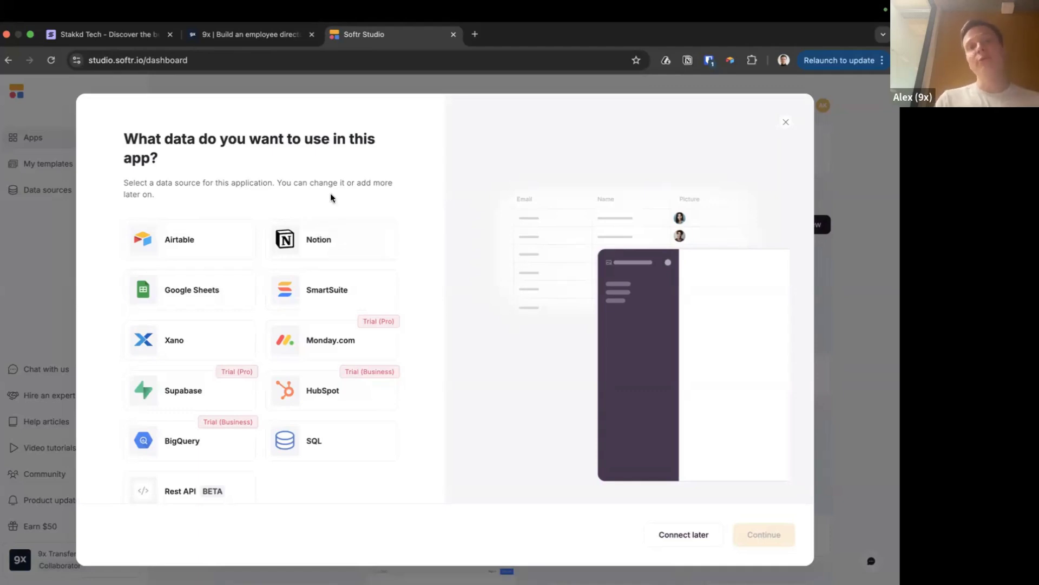
click(335, 234)
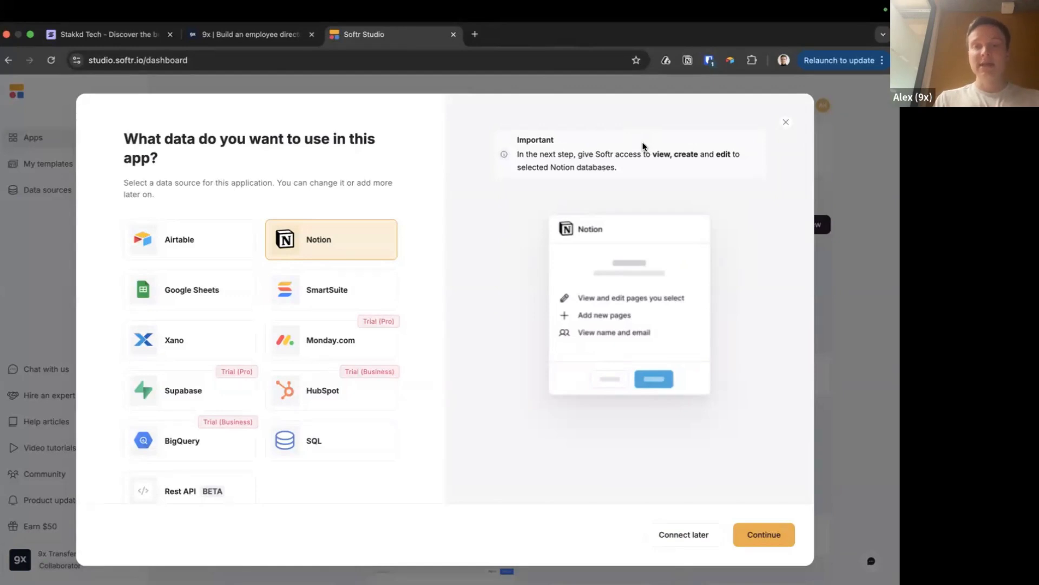
click(763, 536)
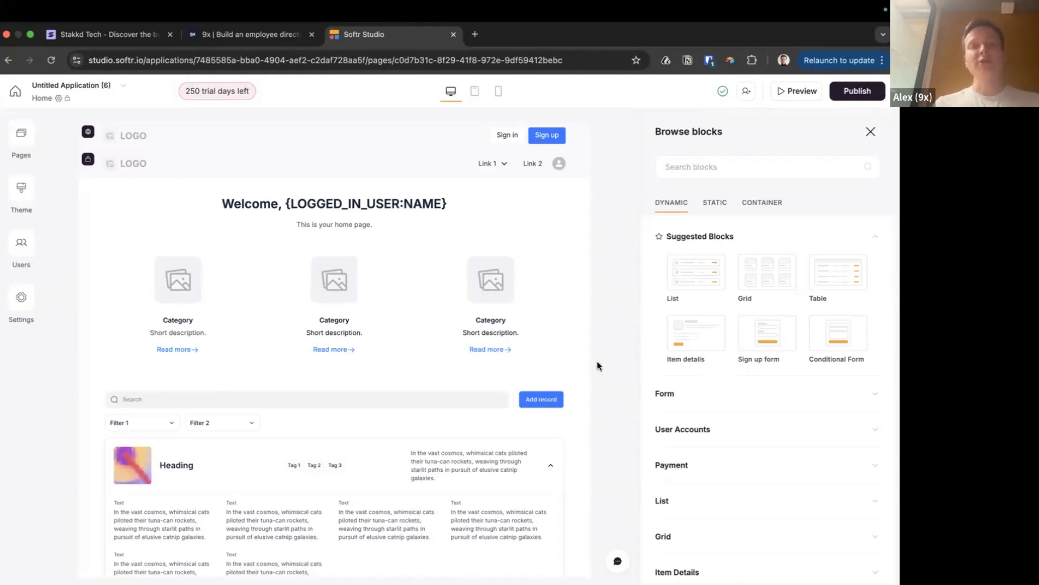
Switch over to Notion to look at the source data
key(super+Tab)
key(super+Tab)
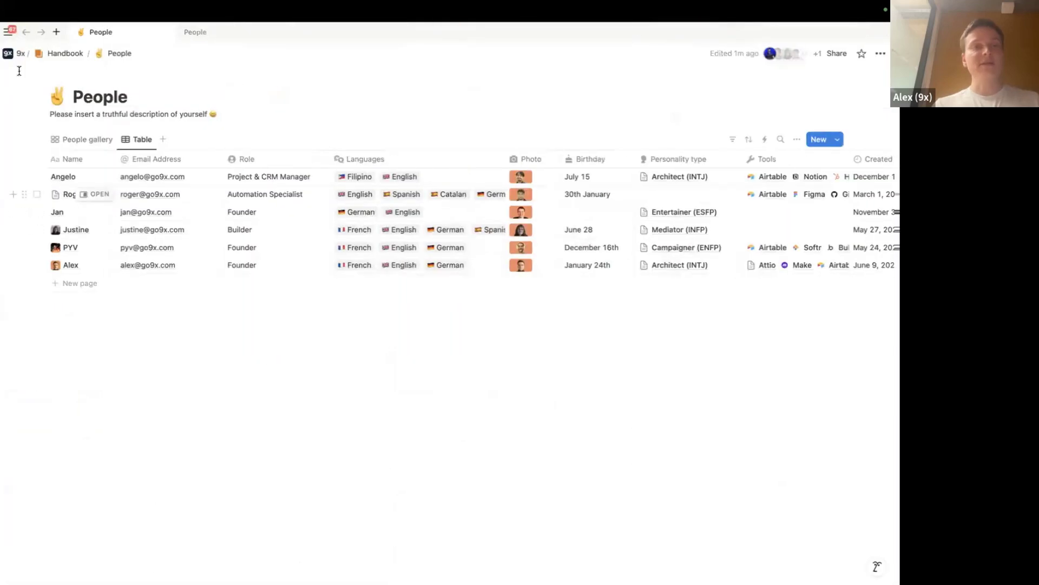
Pin the Notion sidebar, expand the 9x teamspace, and open its Objects page
mouse_move(8, 37)
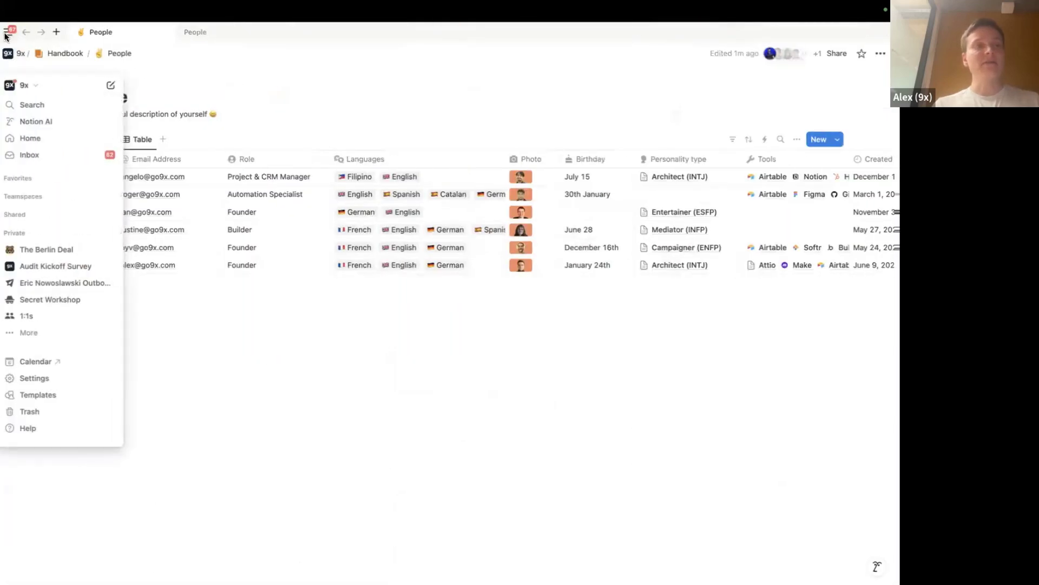
click(9, 34)
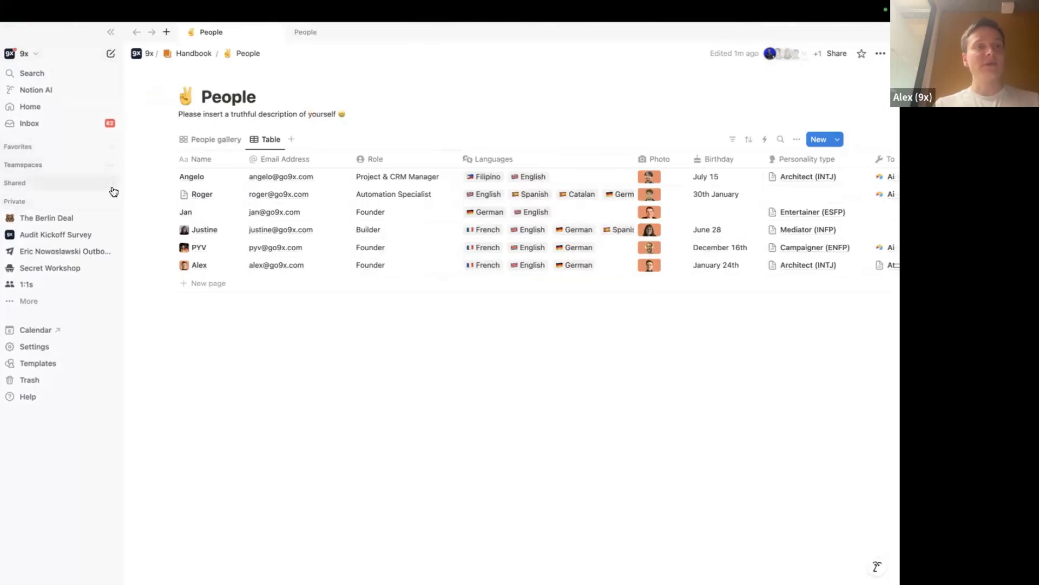
click(40, 167)
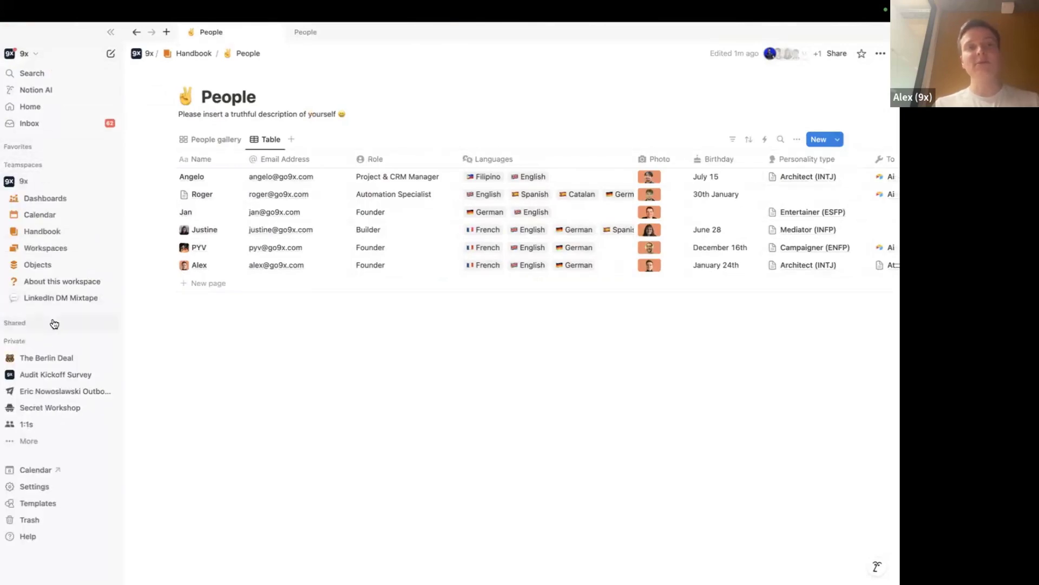
click(40, 265)
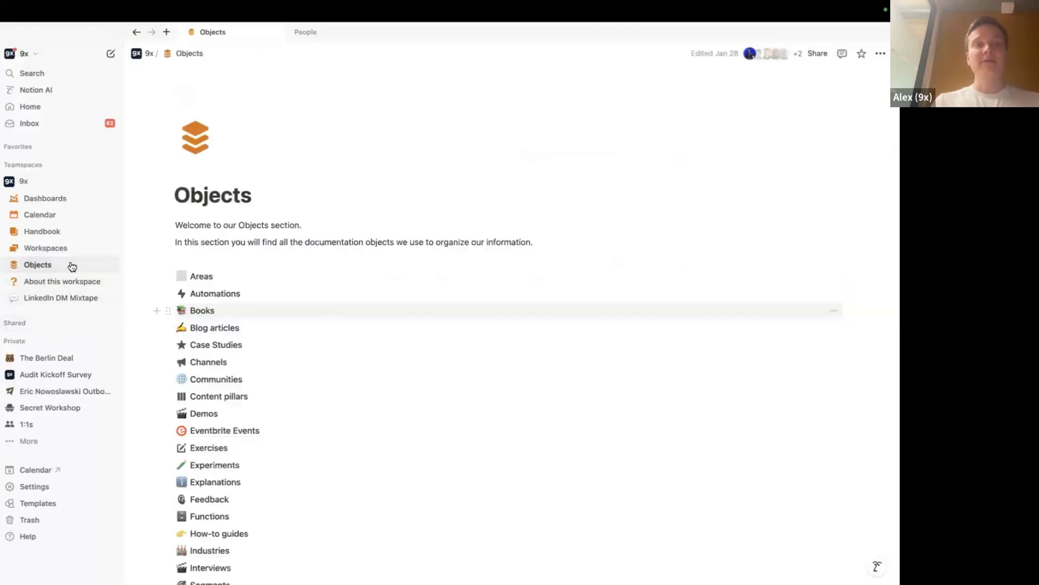
Scroll through the Objects databases like Areas, Automations and Books, then return to Softr Studio
scroll(289, 255, down, 5)
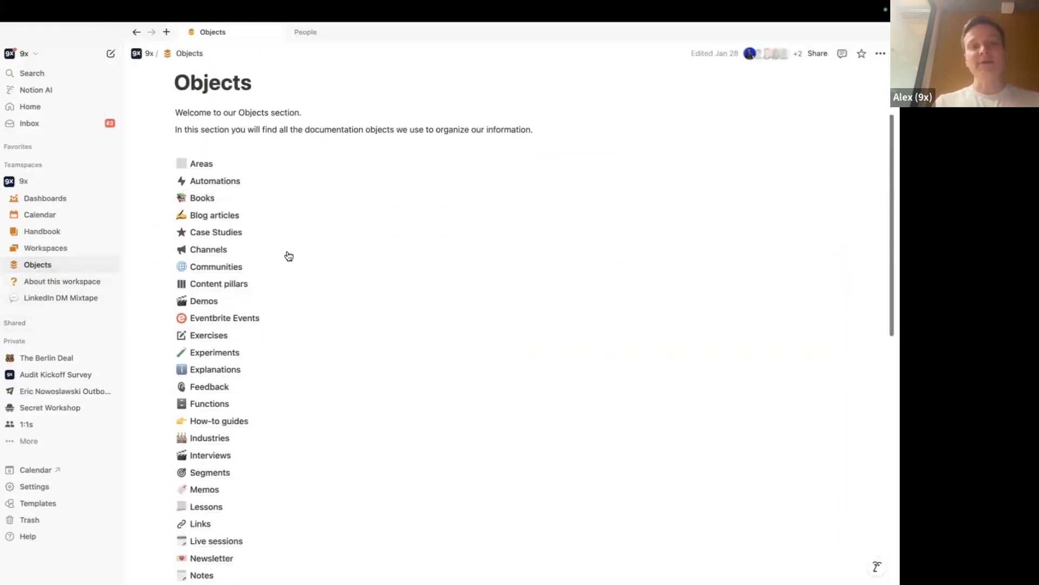
scroll(289, 256, down, 2)
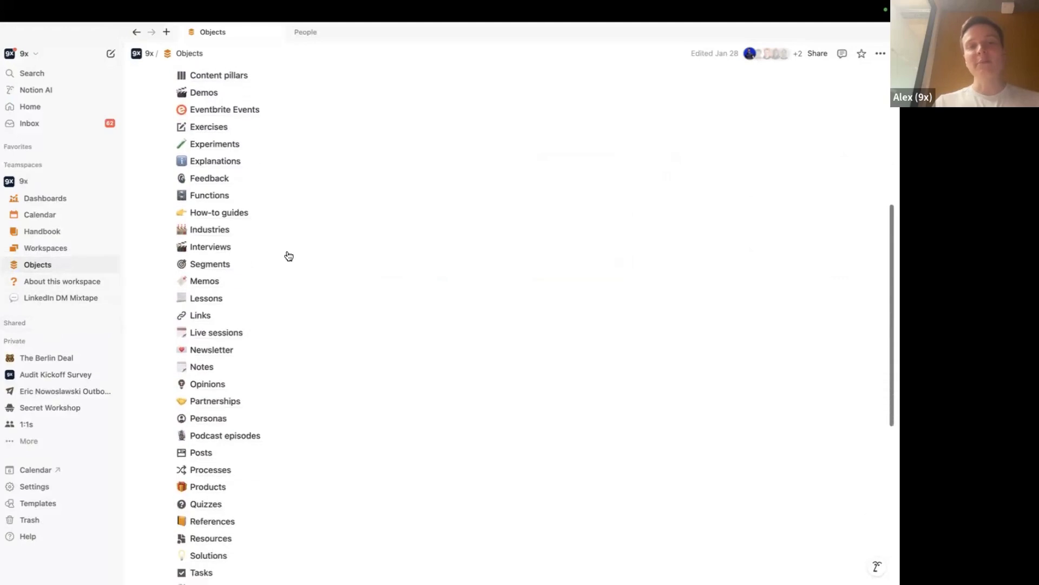
scroll(288, 255, up, 1)
scroll(289, 255, down, 2)
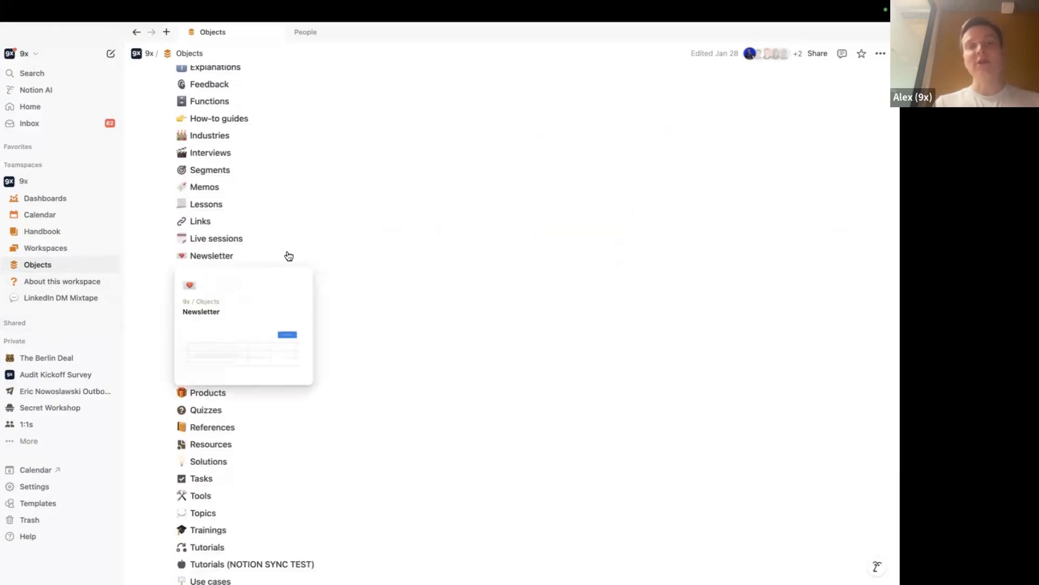
scroll(289, 256, up, 7)
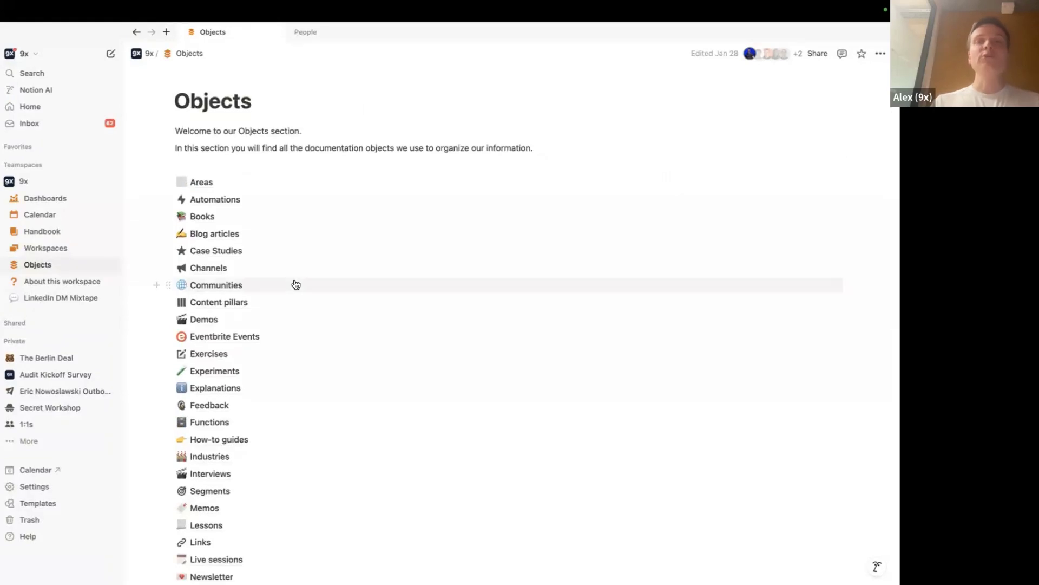
mouse_move(295, 284)
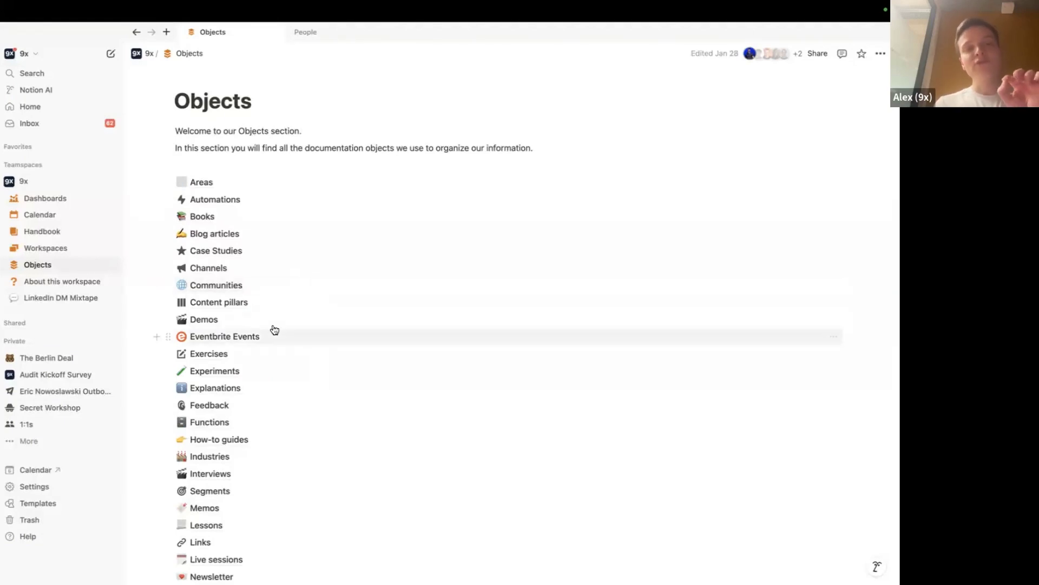
mouse_move(298, 334)
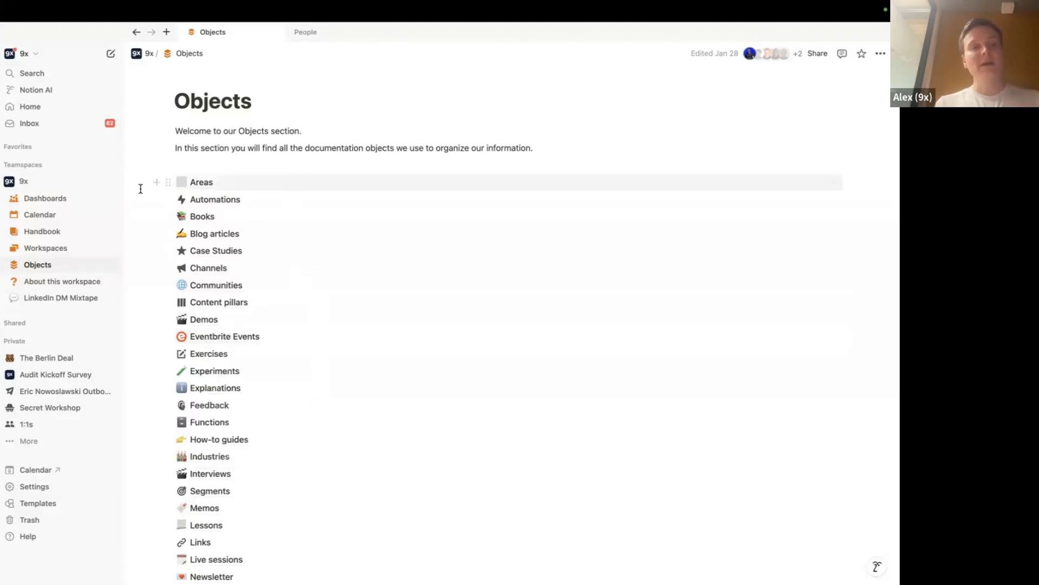
key(super+Tab)
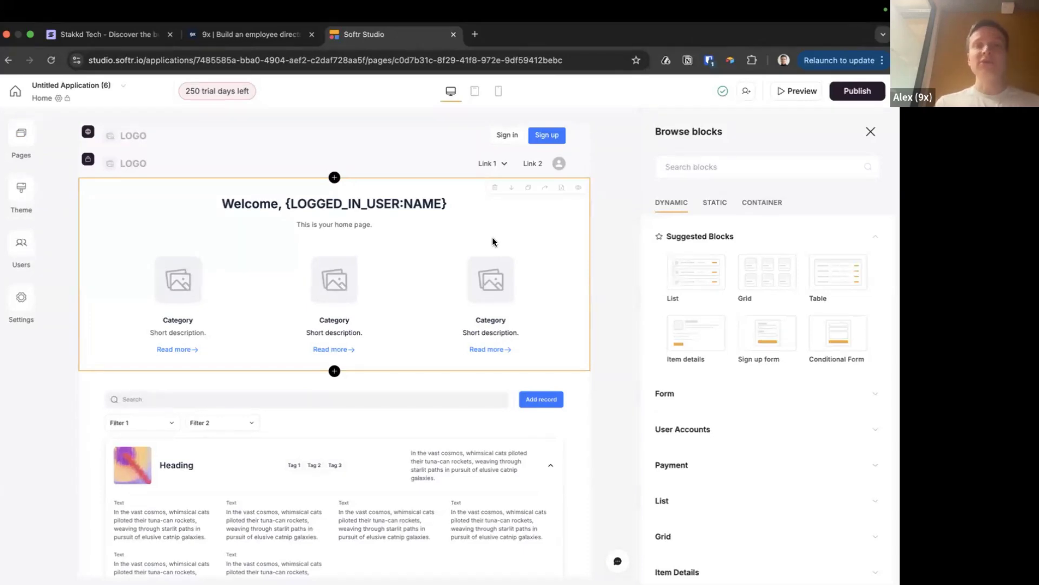
Close the block library to give the Untitled Application (6) Home page more room
click(870, 132)
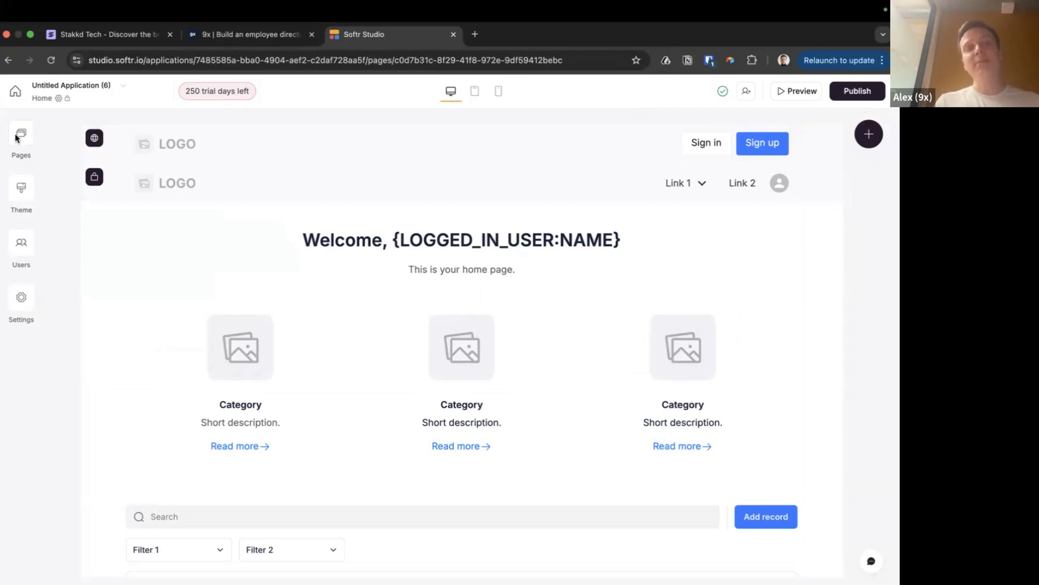
Look over the Pages panel and header settings, then open the List page's card grid
click(27, 135)
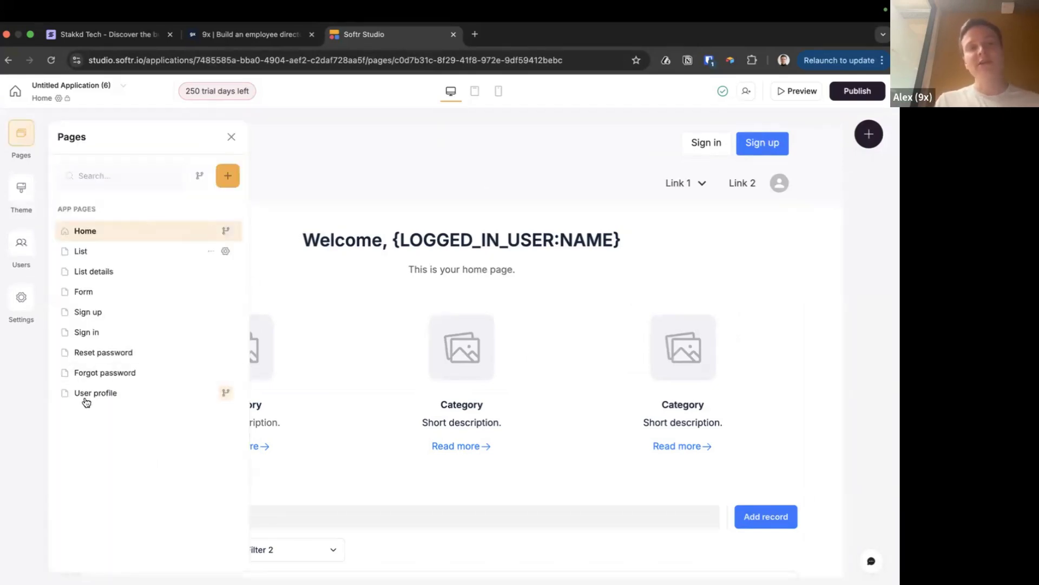
click(366, 143)
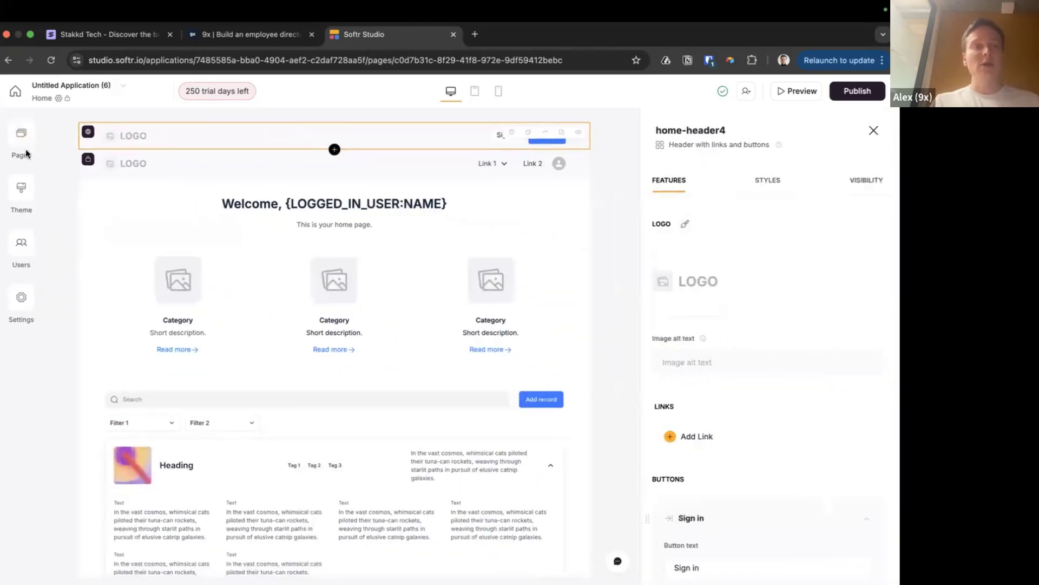
click(19, 137)
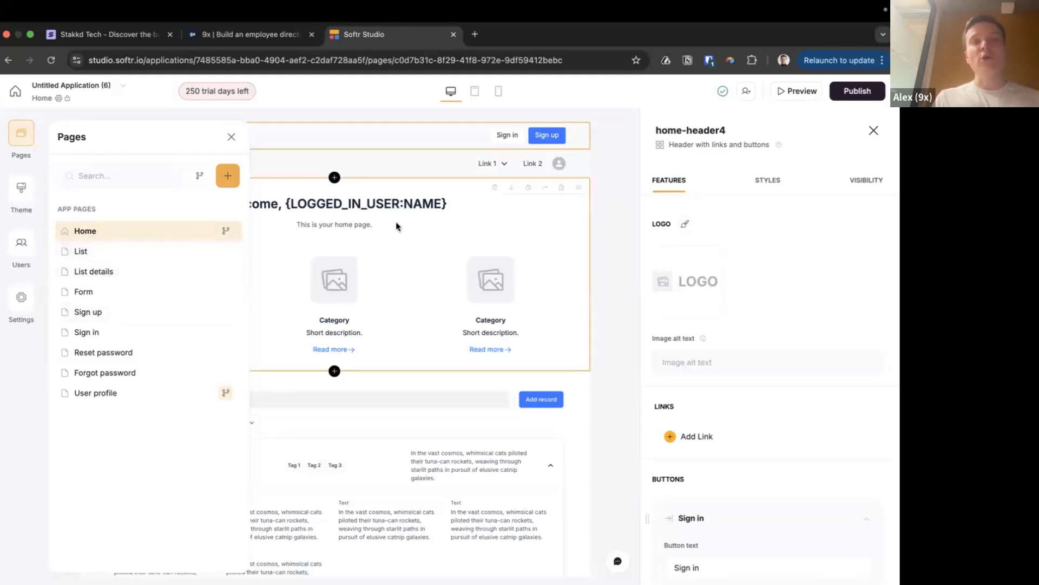
click(612, 220)
click(23, 135)
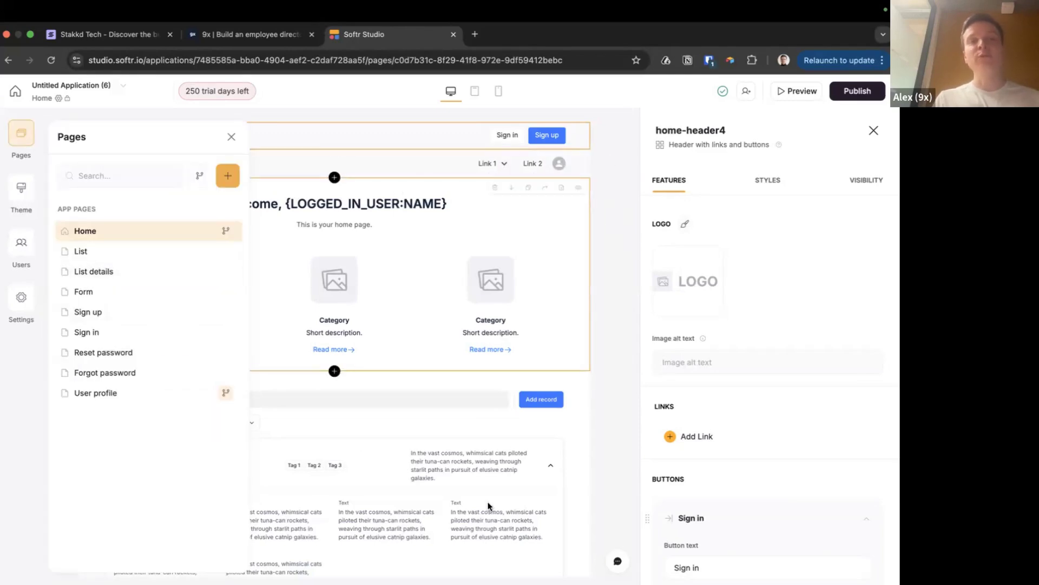
click(87, 251)
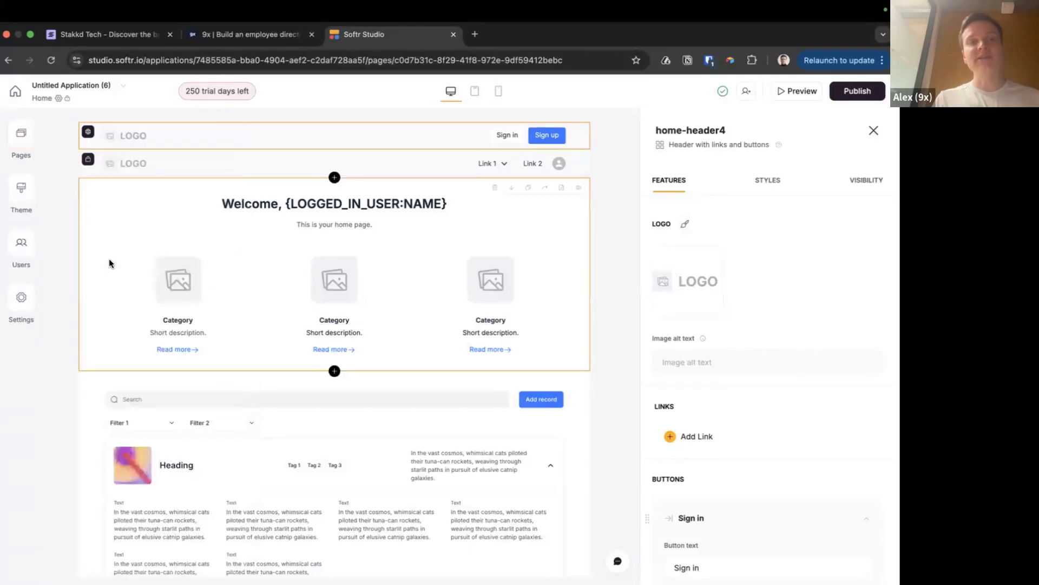
click(20, 142)
Open the Form page and inspect its header, then go back to the Home page
click(122, 291)
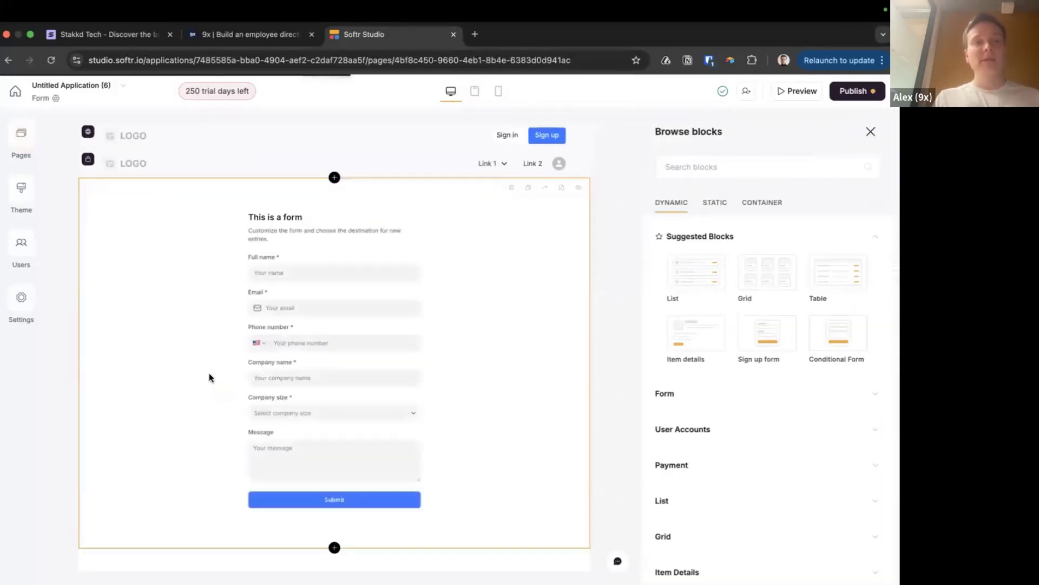
click(27, 145)
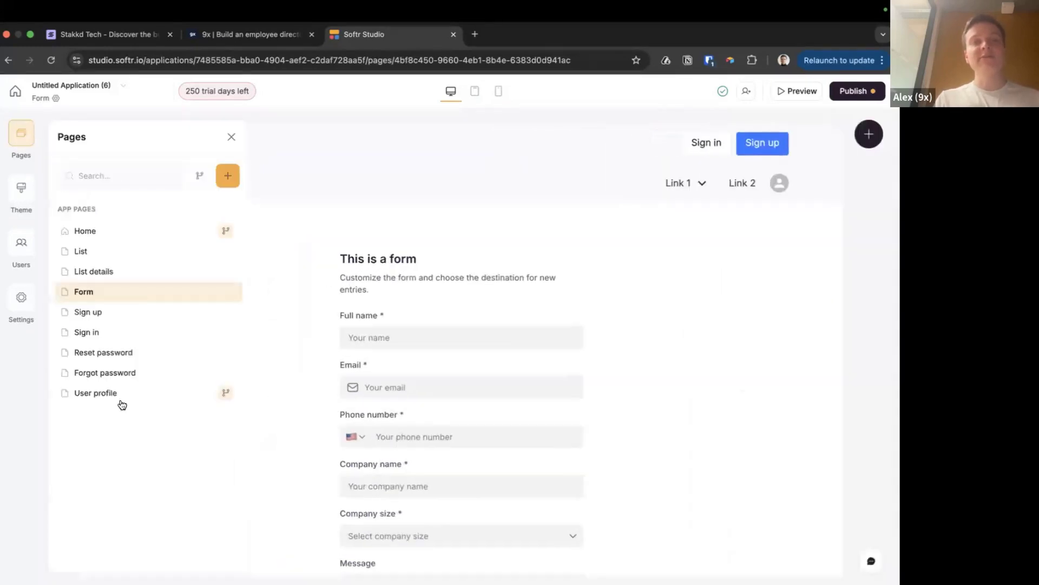
click(355, 135)
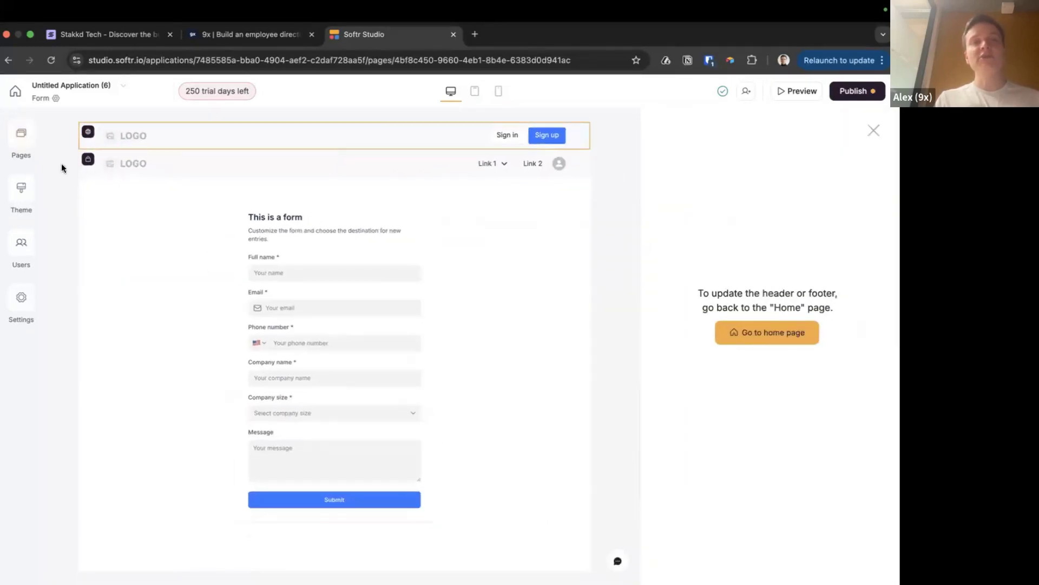
click(21, 136)
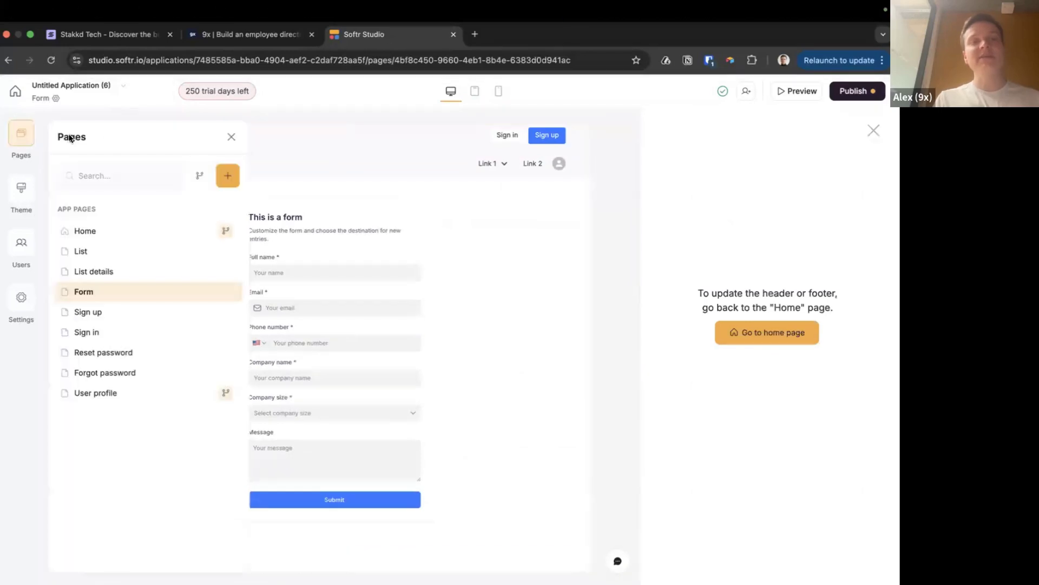
click(84, 233)
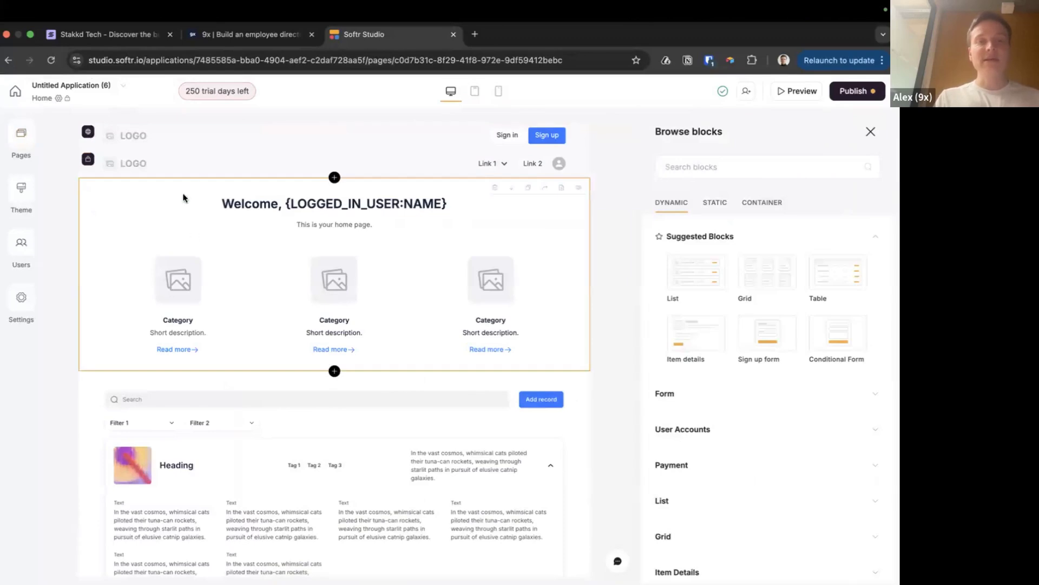
Select the Welcome feature-grid block and look through its feature-grid3 settings
click(390, 296)
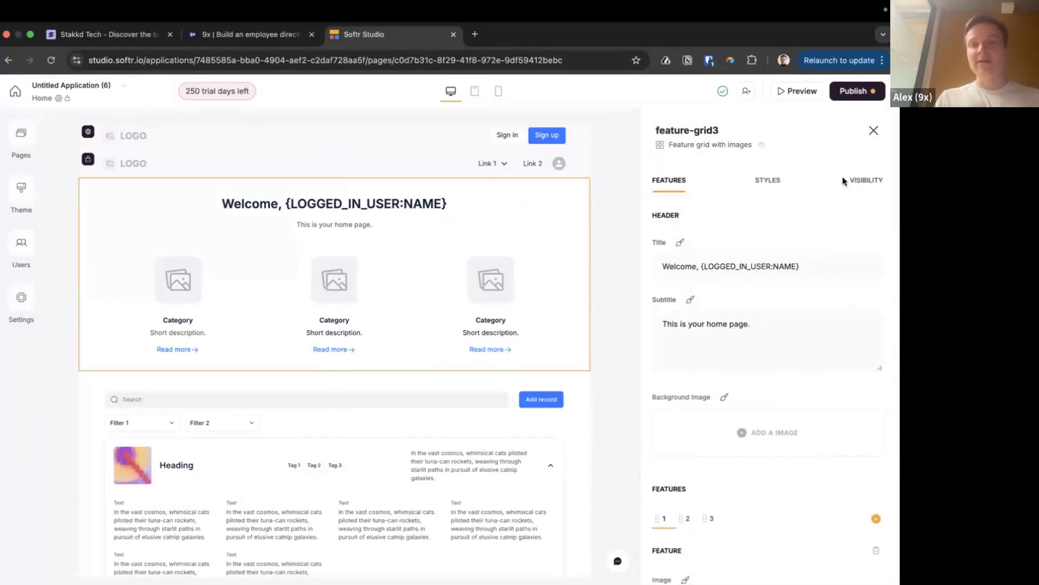
scroll(803, 296, down, 1)
scroll(803, 295, down, 6)
scroll(804, 294, up, 7)
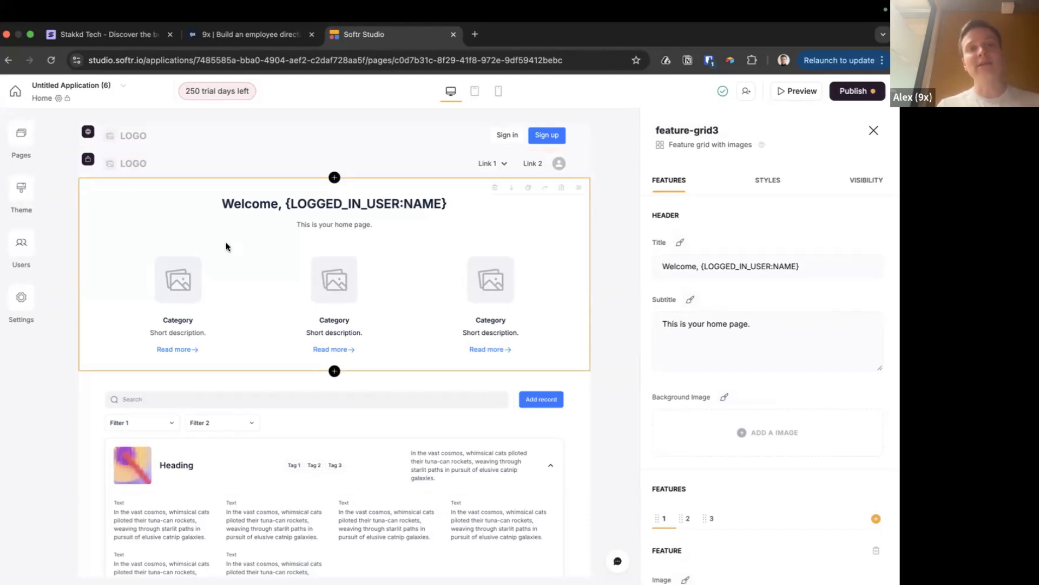
click(21, 133)
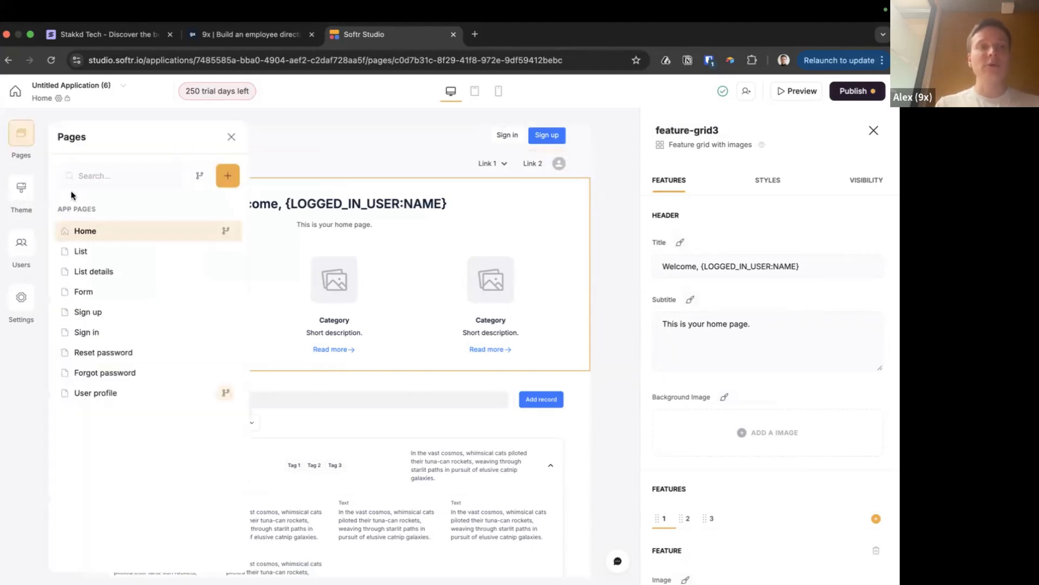
click(32, 153)
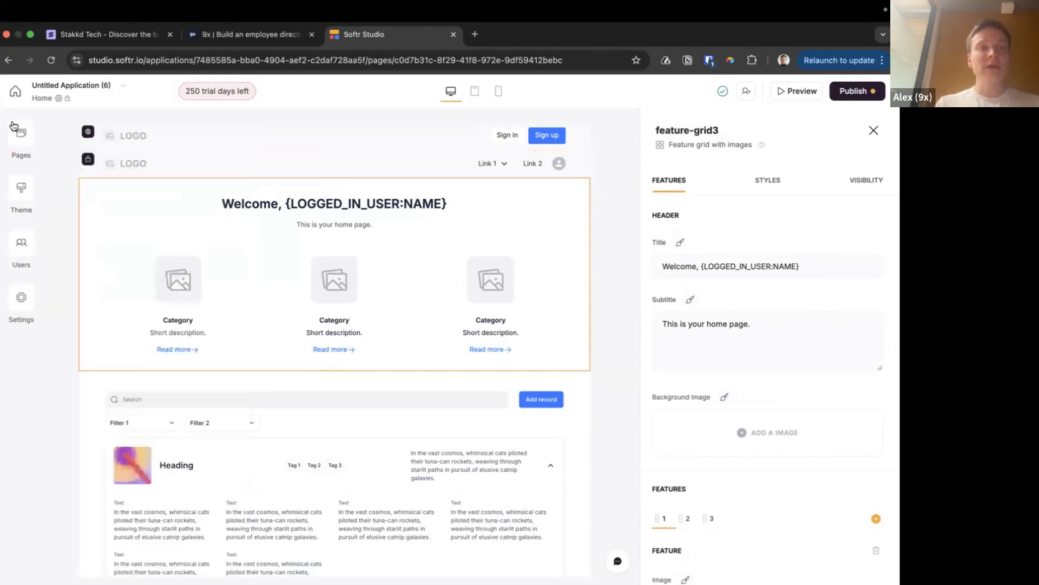
scroll(202, 268, down, 3)
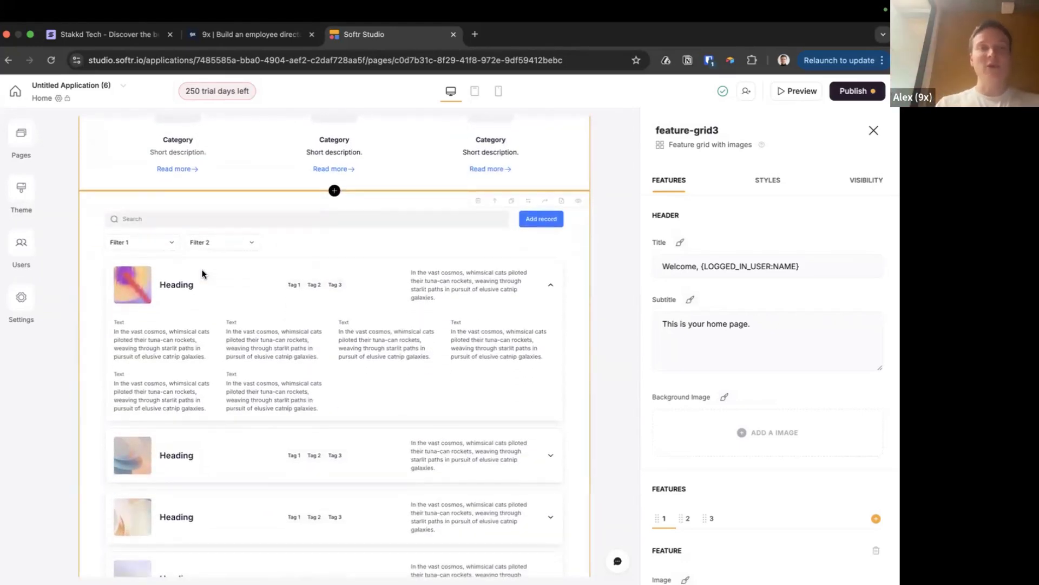
scroll(213, 301, up, 3)
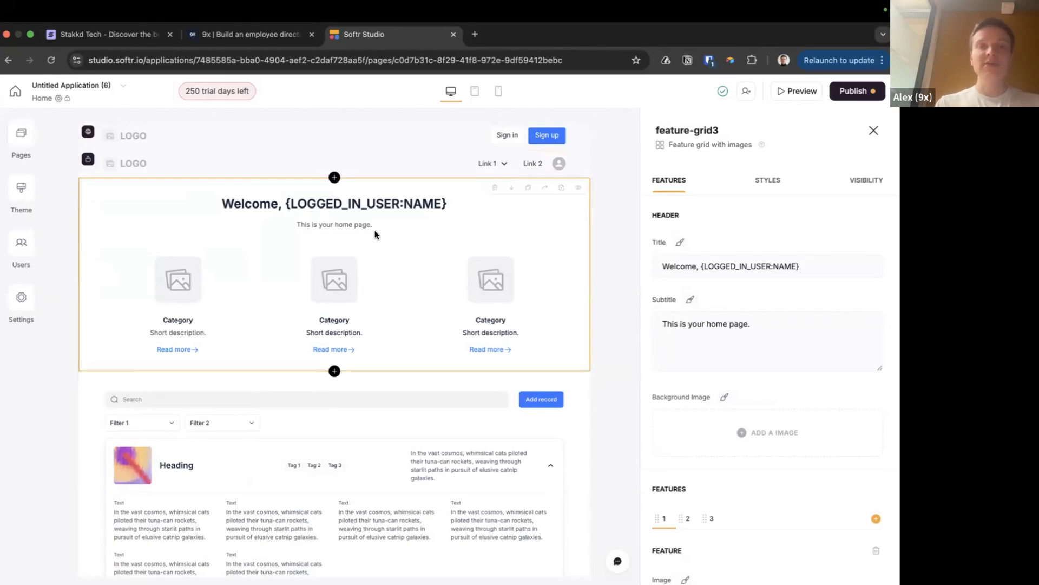
scroll(728, 222, down, 10)
scroll(734, 326, up, 10)
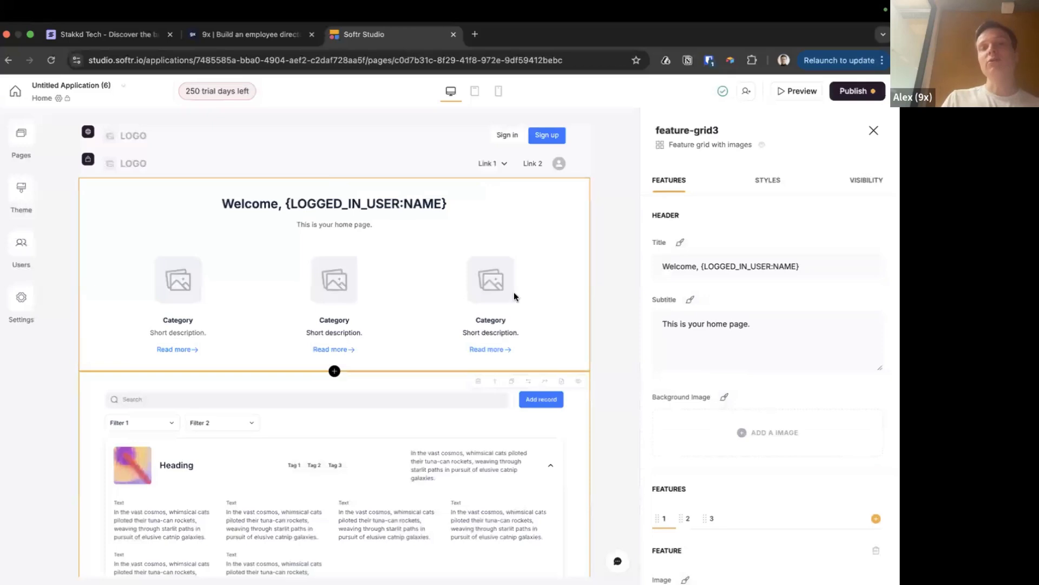
Delete the Welcome feature grid and template list blocks from the Home page
click(494, 189)
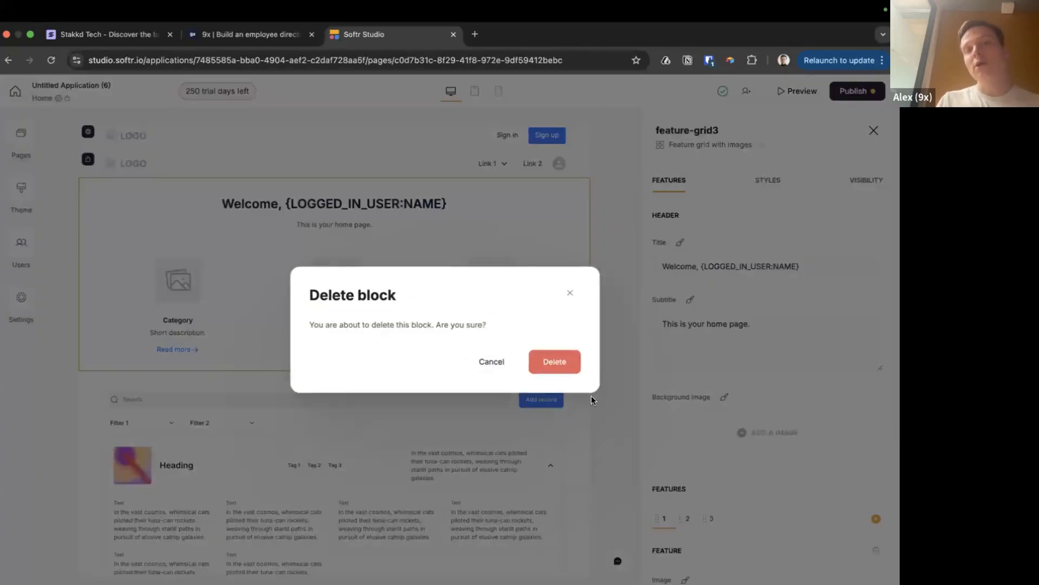
click(554, 362)
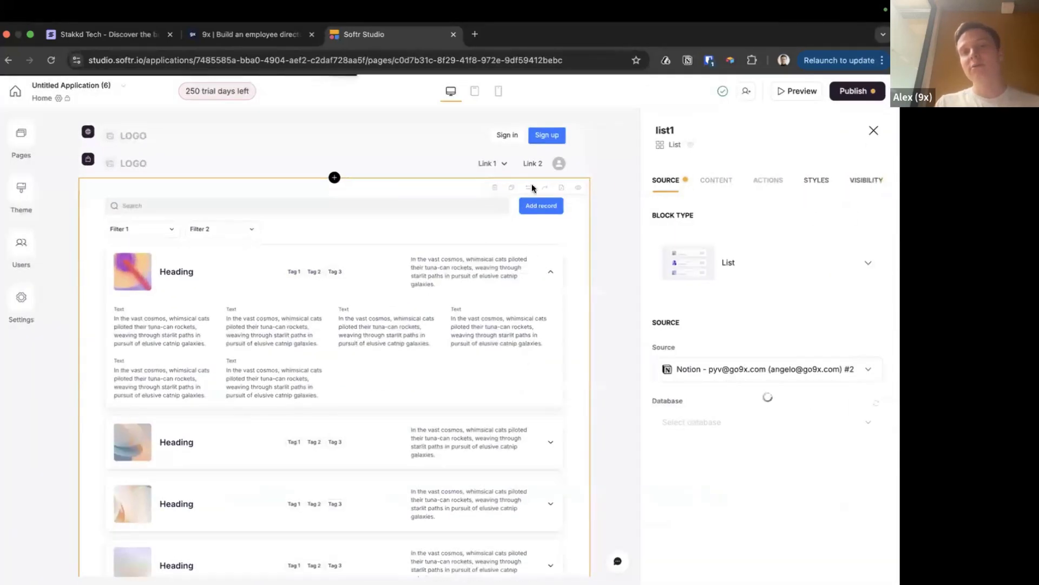
click(494, 188)
click(561, 359)
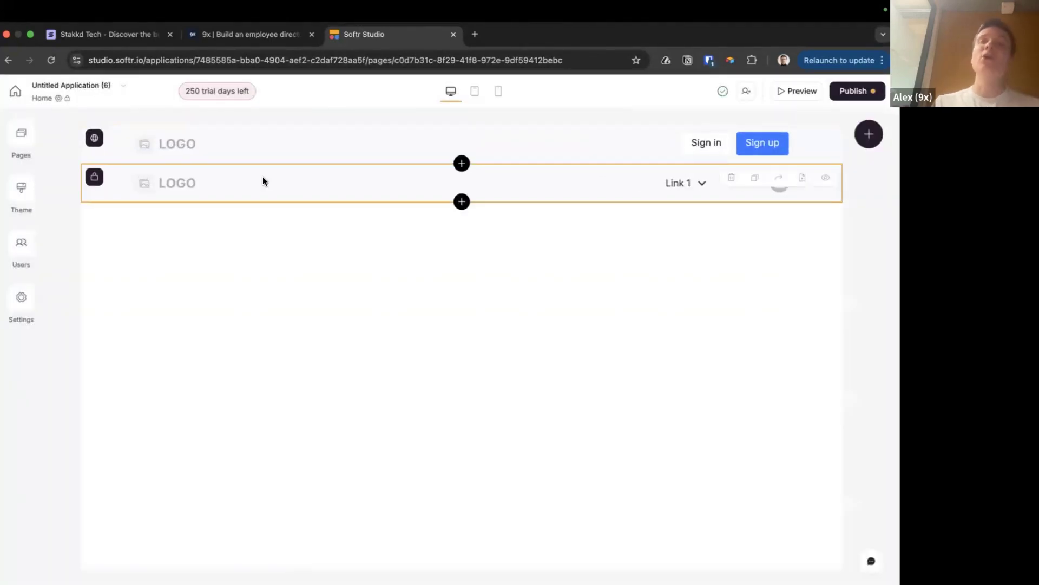
Delete the List, List details and Form pages from the app's Pages list
click(21, 136)
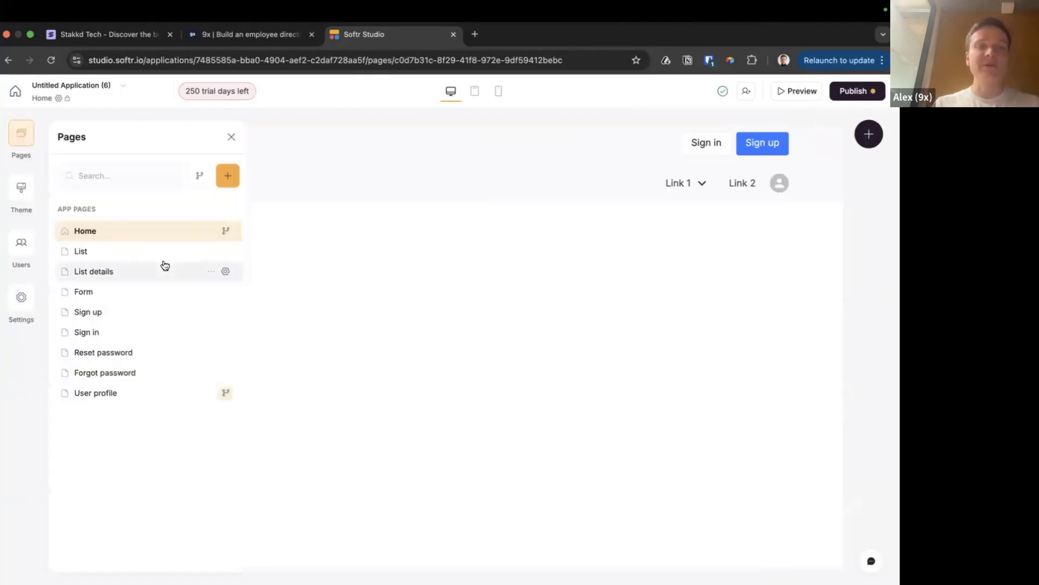
click(212, 252)
click(241, 318)
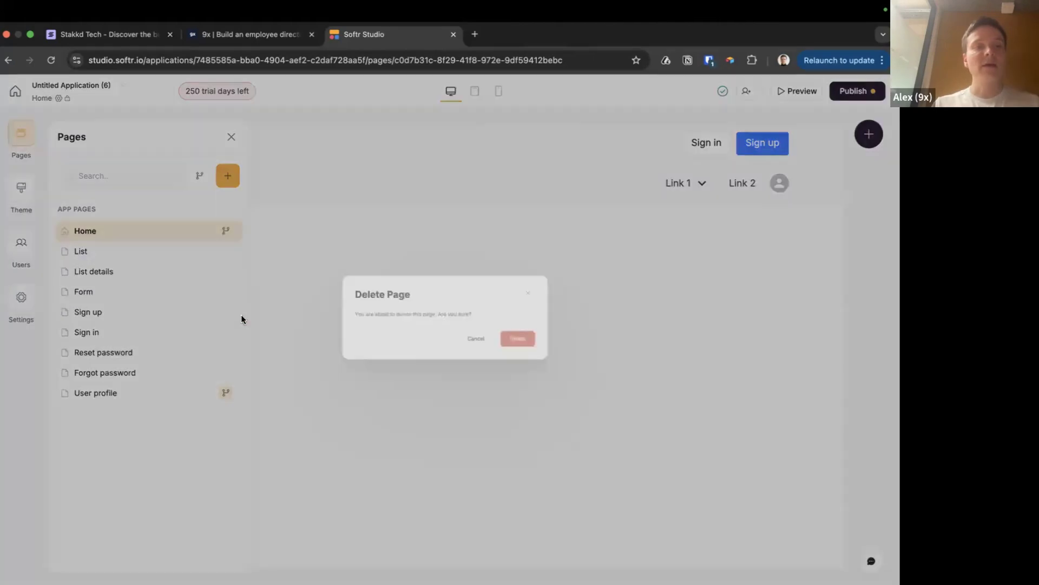
click(550, 359)
click(215, 253)
click(273, 321)
click(551, 361)
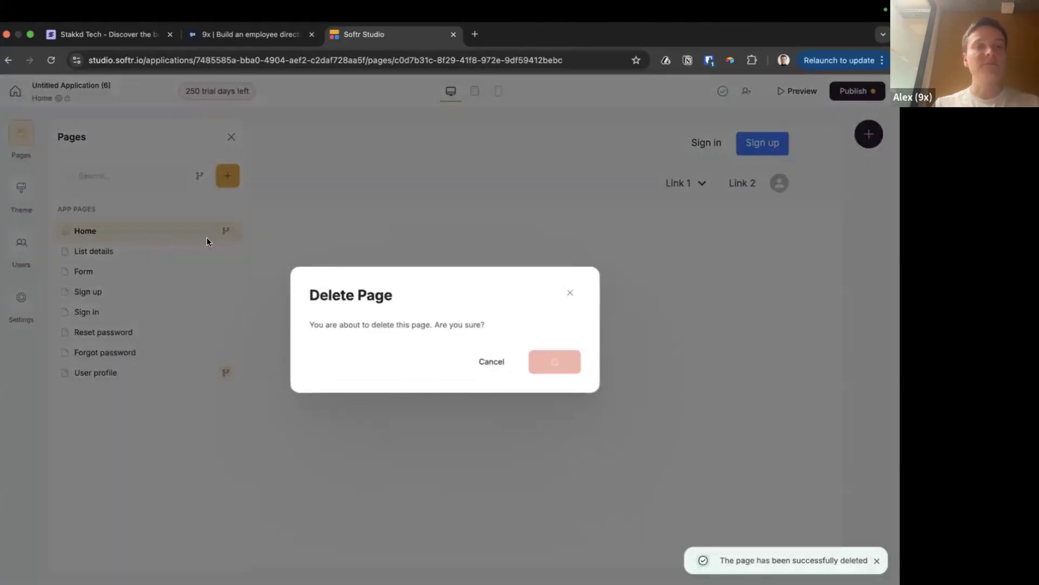
click(211, 251)
click(277, 320)
click(562, 353)
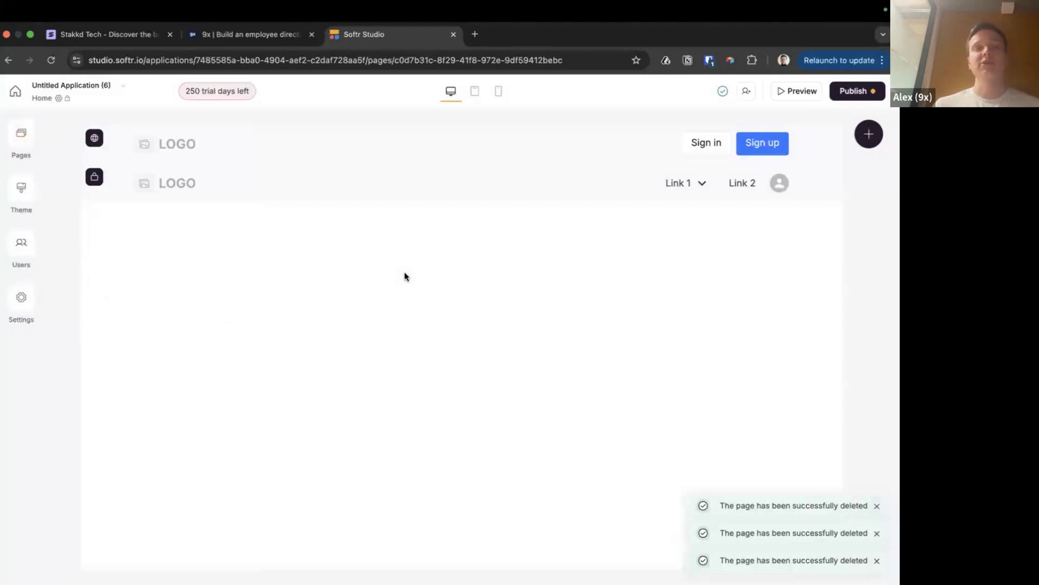
key(super+Tab)
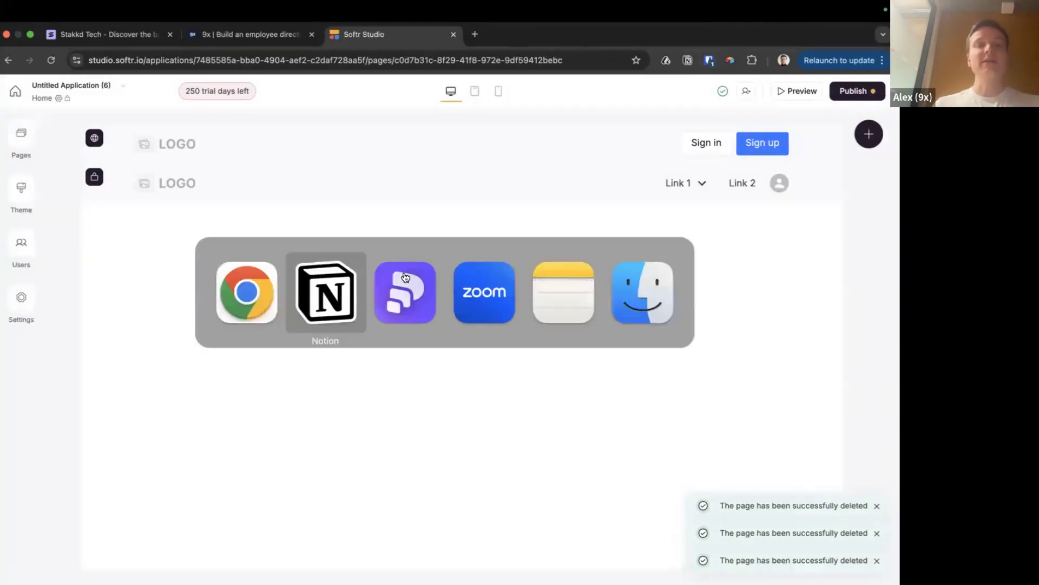
Glance at the presentation slides, then return Notion to the People page
click(406, 278)
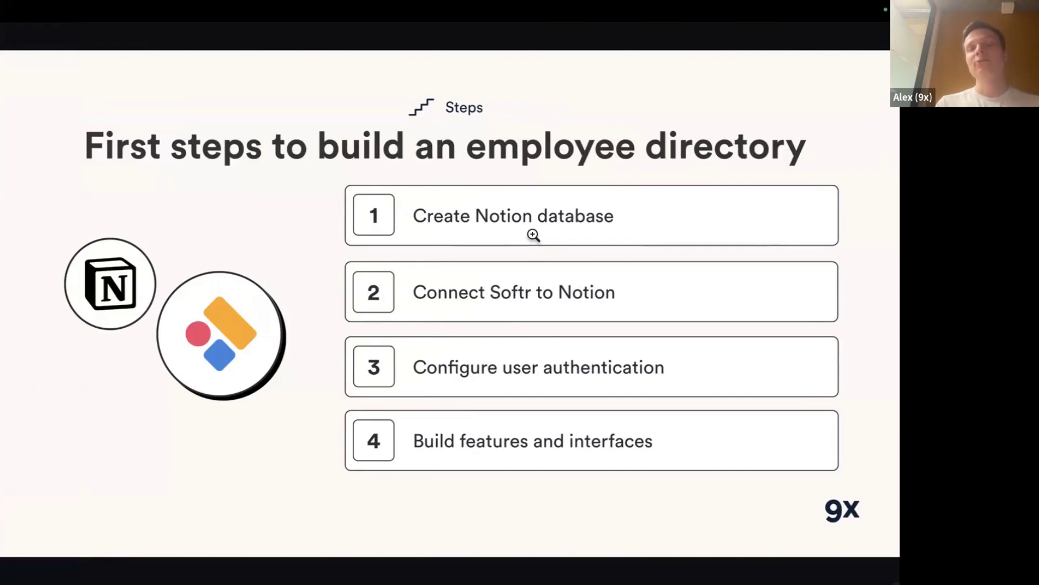
key(super+Tab)
key(super+Tab)
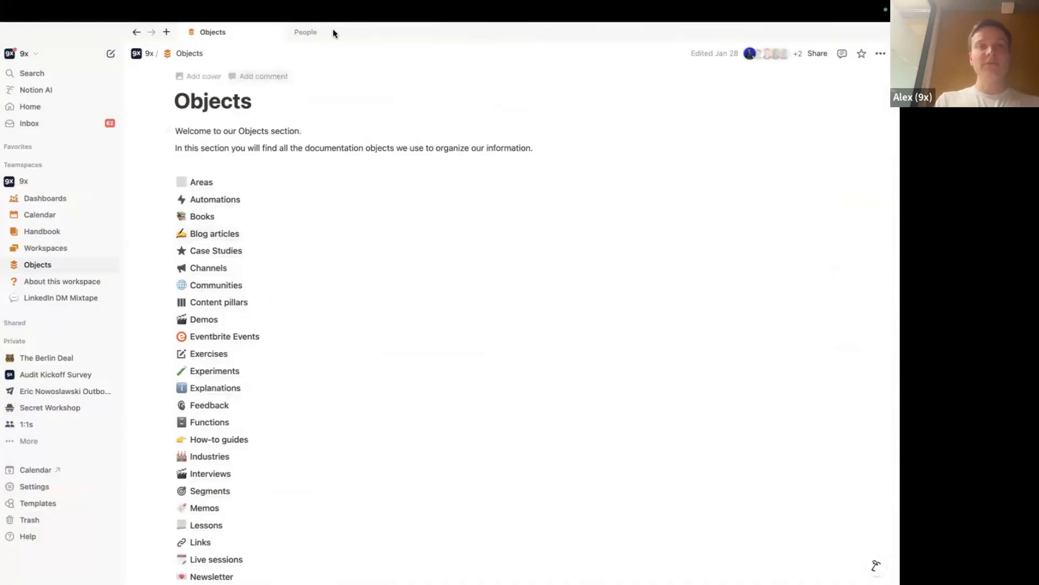
key(super+k)
text(ne)
key(BackSpace)
key(BackSpace)
key(Escape)
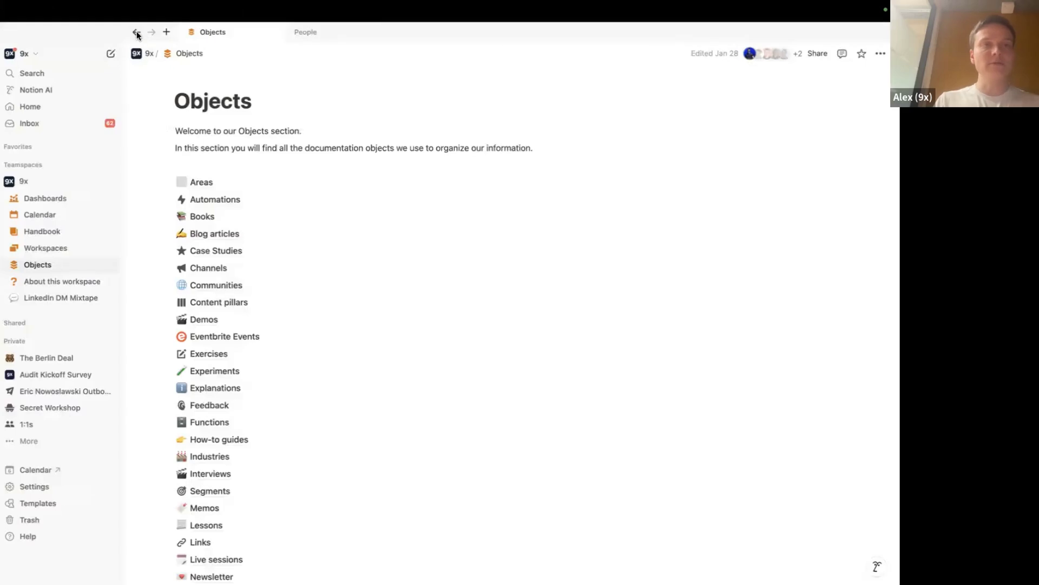
click(136, 33)
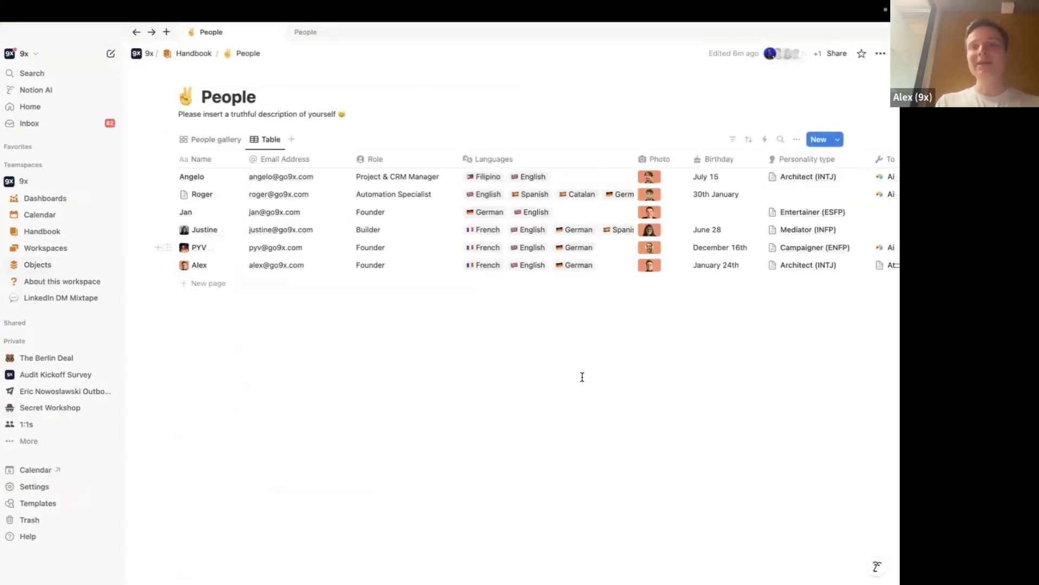
Show the employee directory slide full screen, then add and remove a test Header block on Home
key(ctrl+Right)
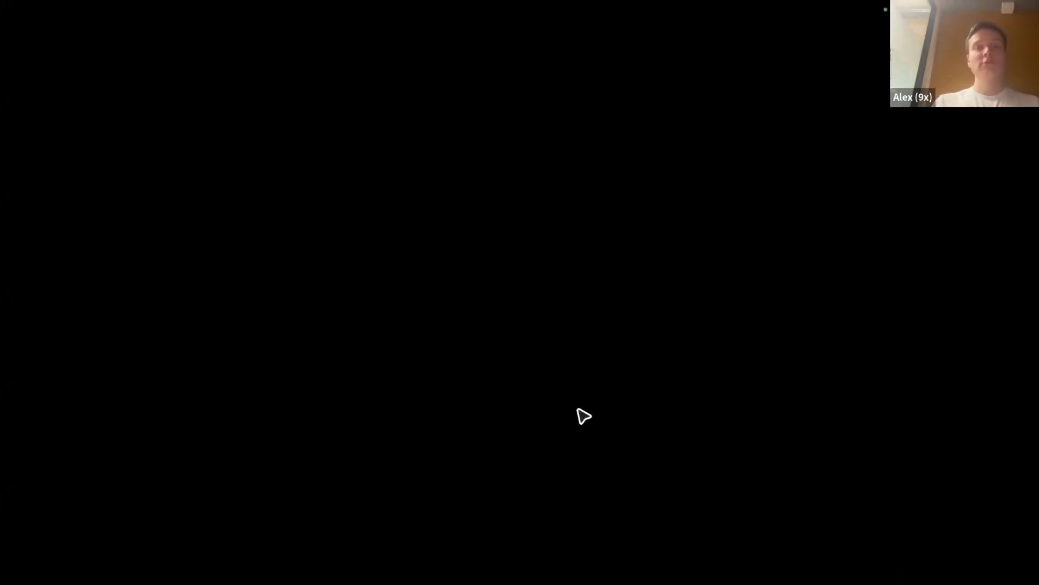
key(super+Tab)
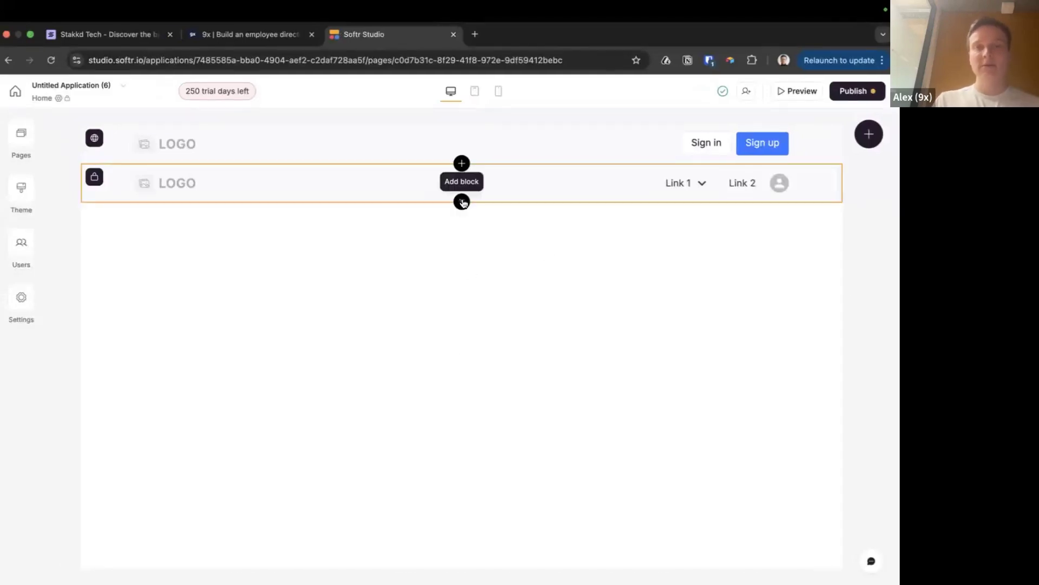
click(461, 202)
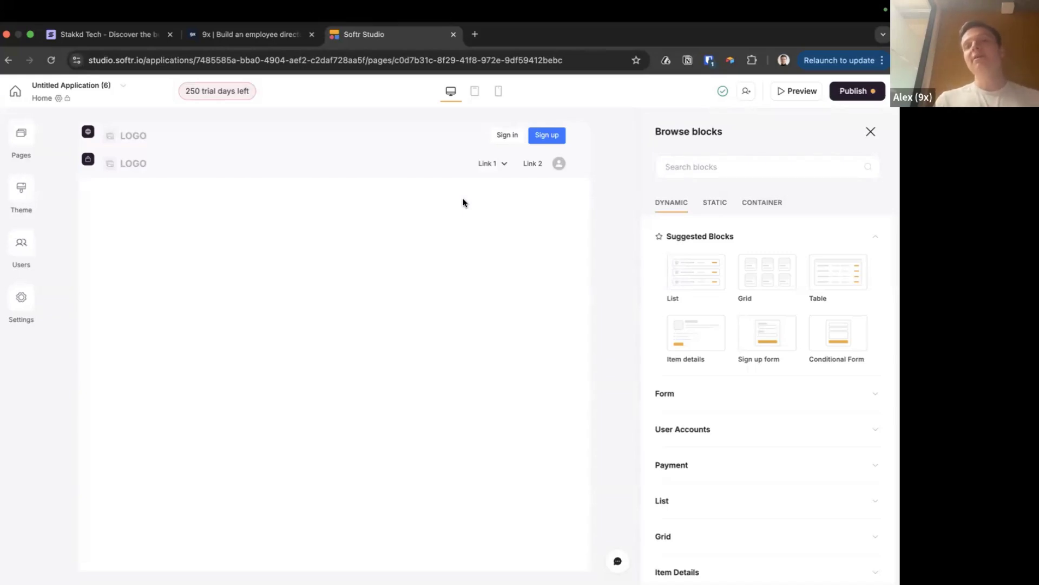
click(714, 201)
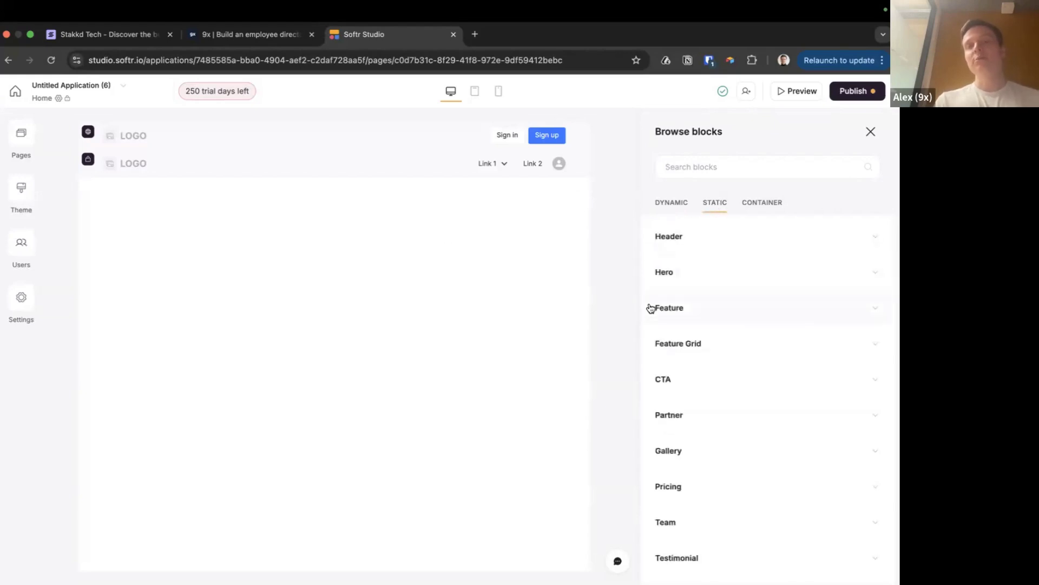
scroll(651, 314, down, 3)
scroll(652, 314, up, 3)
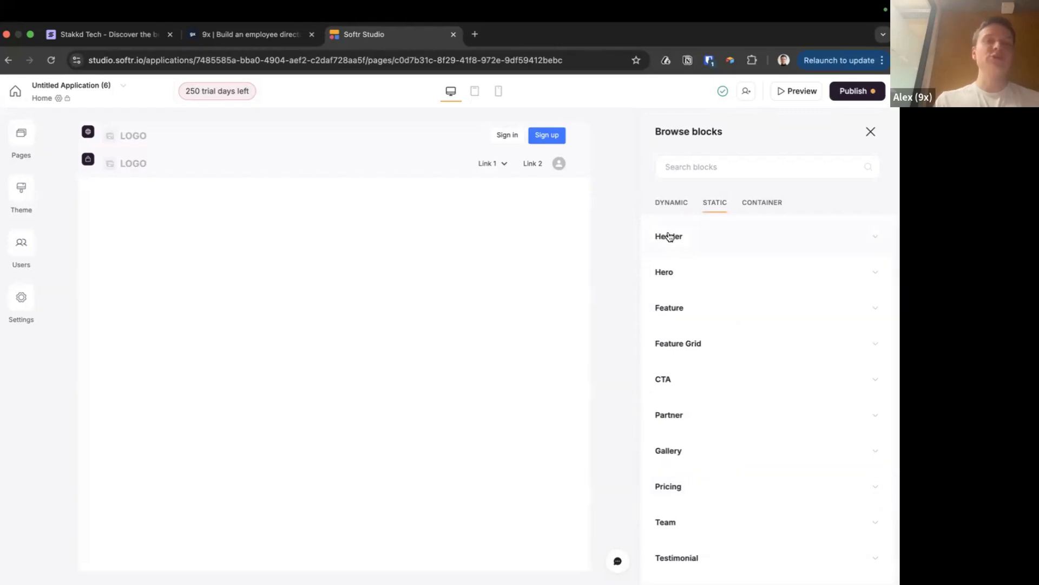
click(675, 244)
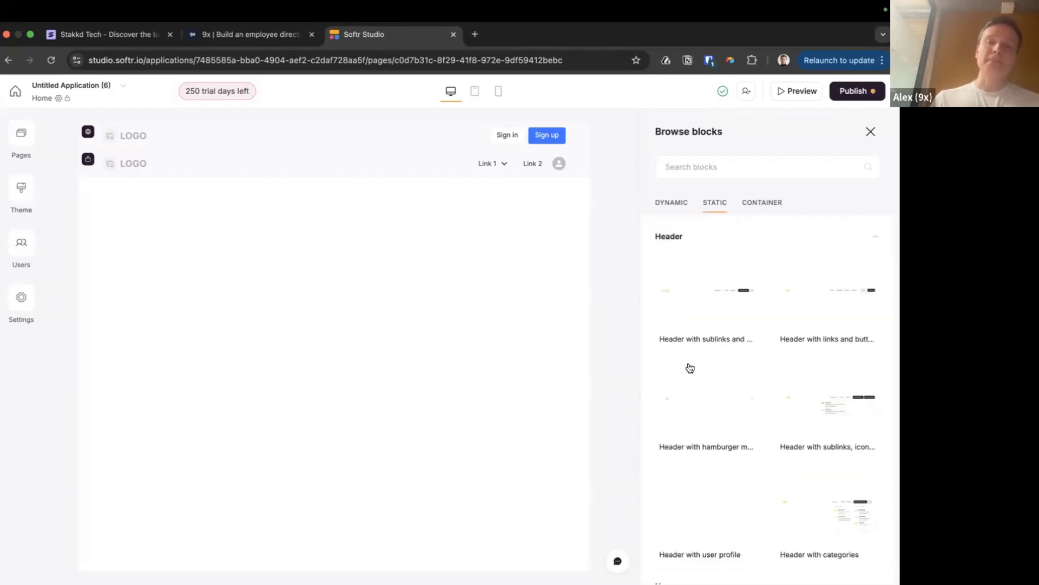
click(710, 312)
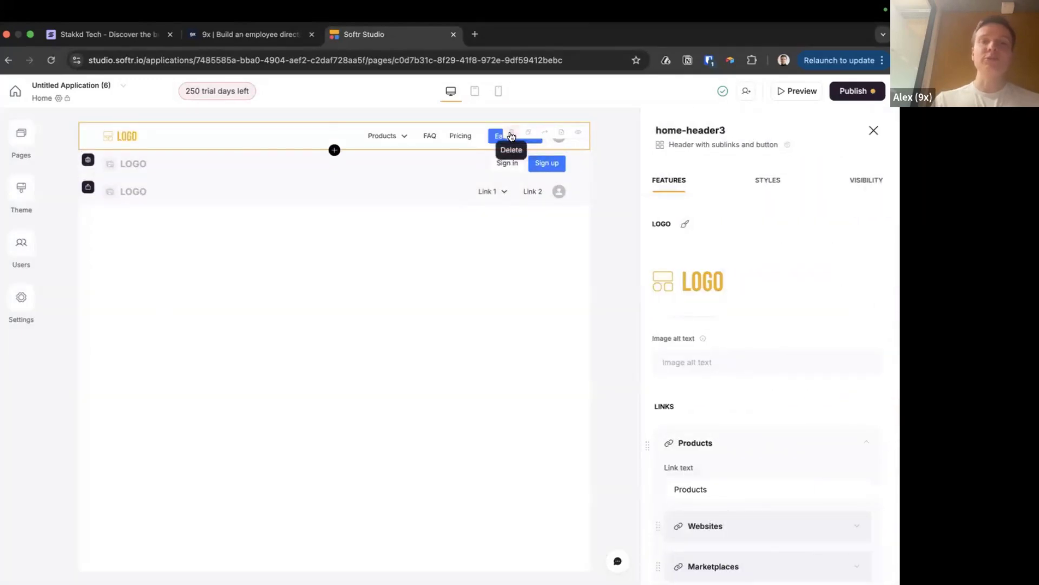
click(511, 133)
click(551, 360)
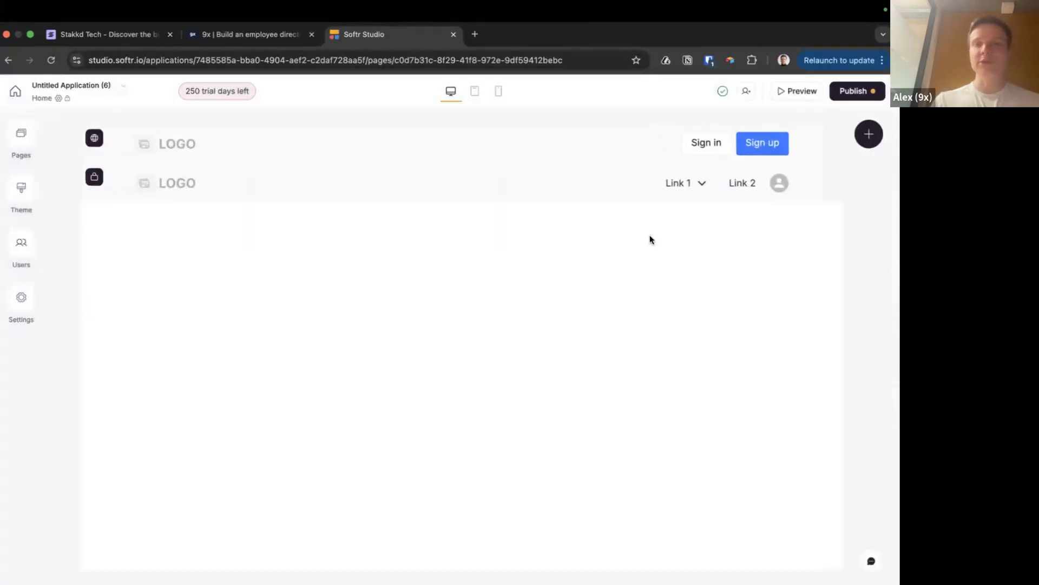
Add a STATIC Hero with call to action block to the Home page
click(869, 135)
scroll(702, 364, down, 3)
scroll(687, 297, up, 3)
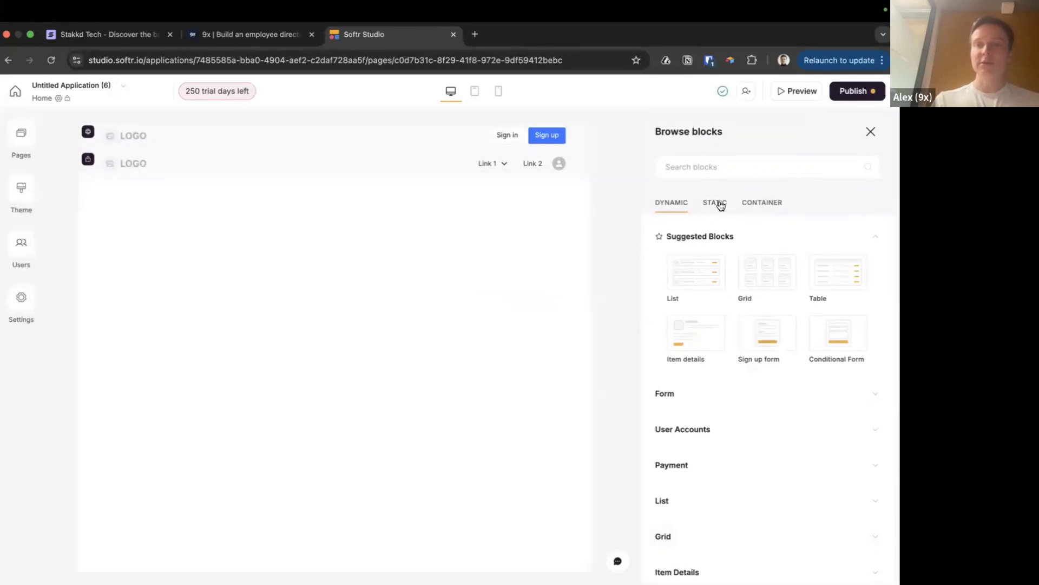
click(716, 202)
scroll(787, 319, down, 1)
scroll(786, 318, down, 2)
scroll(774, 303, up, 3)
click(763, 285)
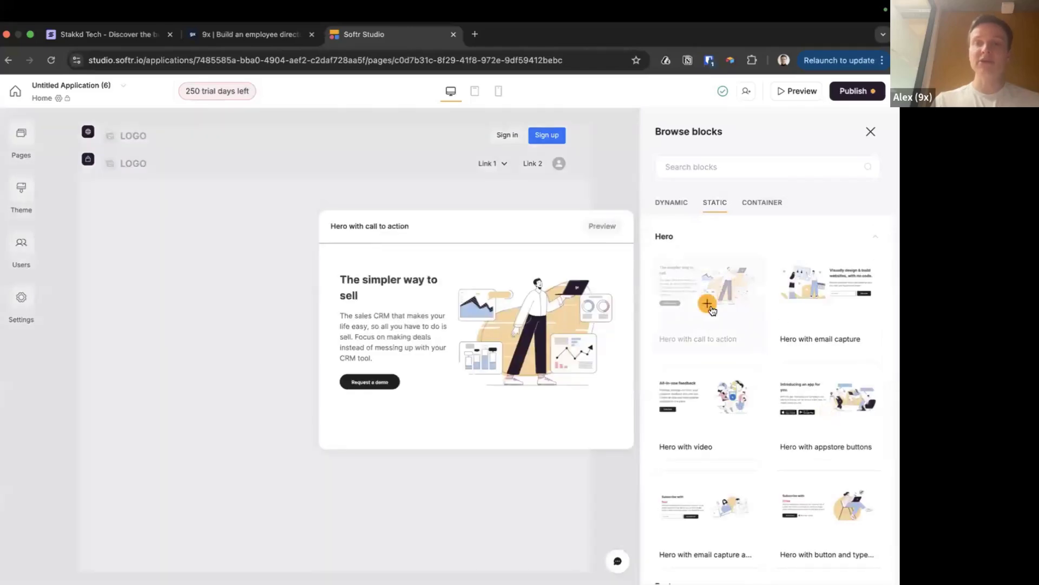
click(709, 306)
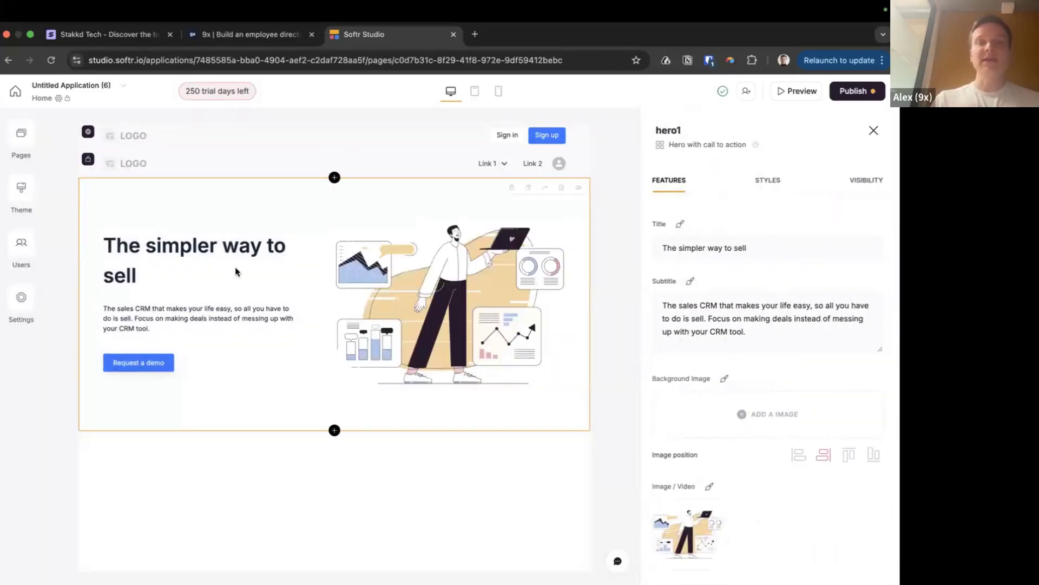
Set the hero title to 'The best employee directory in the market'
click(677, 246)
key(ctrl+a)
text(Ther tel)
key(BackSpace)
key(BackSpace)
key(BackSpace)
key(BackSpace)
key(BackSpace)
text(best )
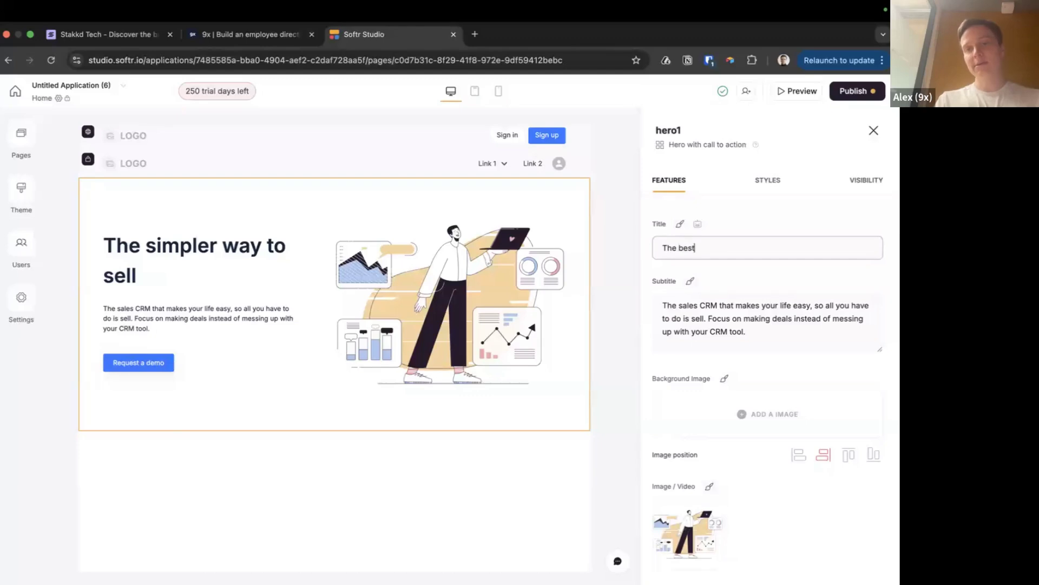
text(employee d)
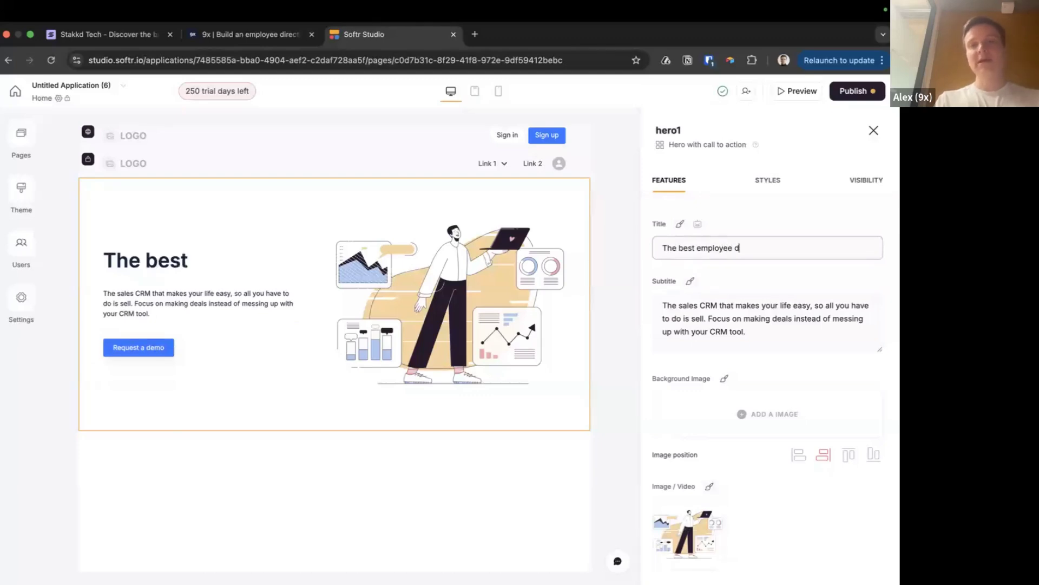
text(irectory in the market)
click(726, 220)
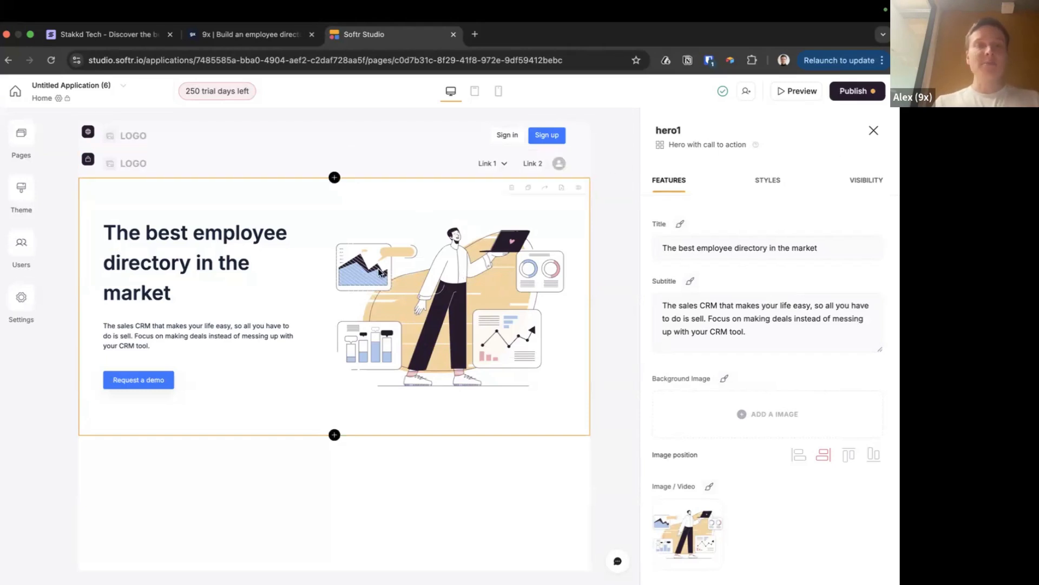
Delete the hero block and add a Grid card block below the navigation
click(511, 191)
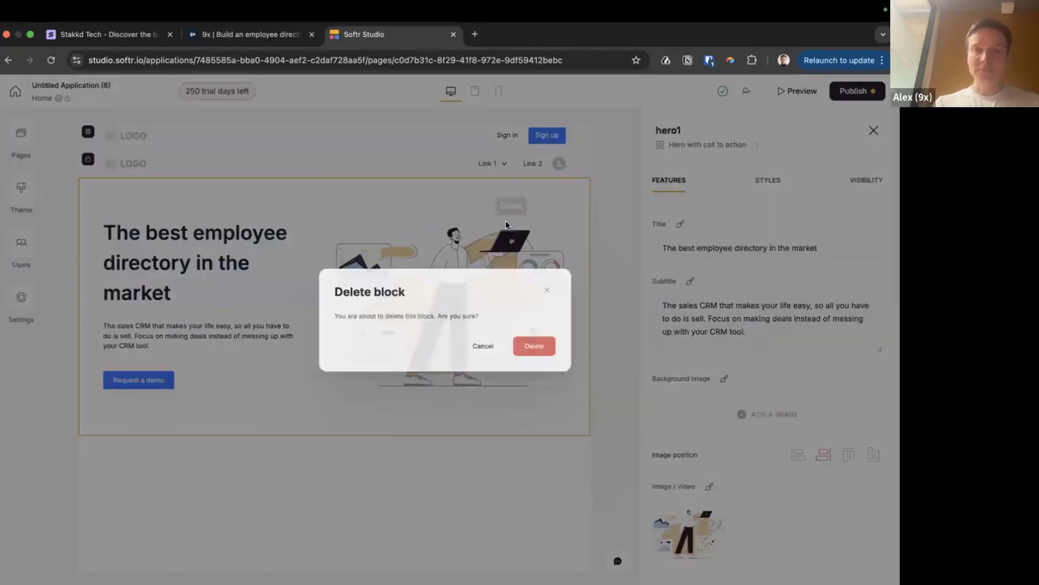
click(550, 359)
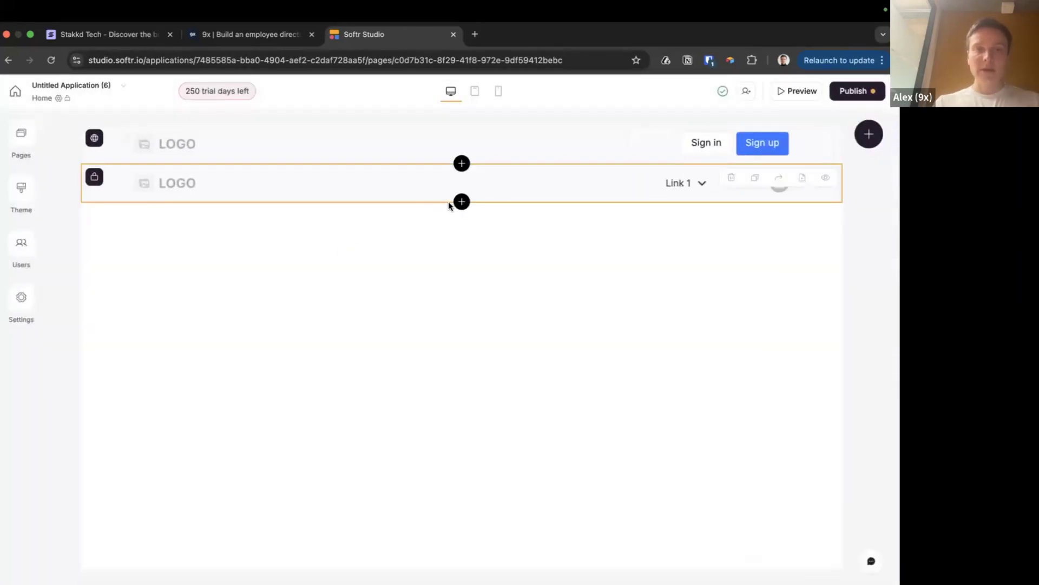
click(462, 199)
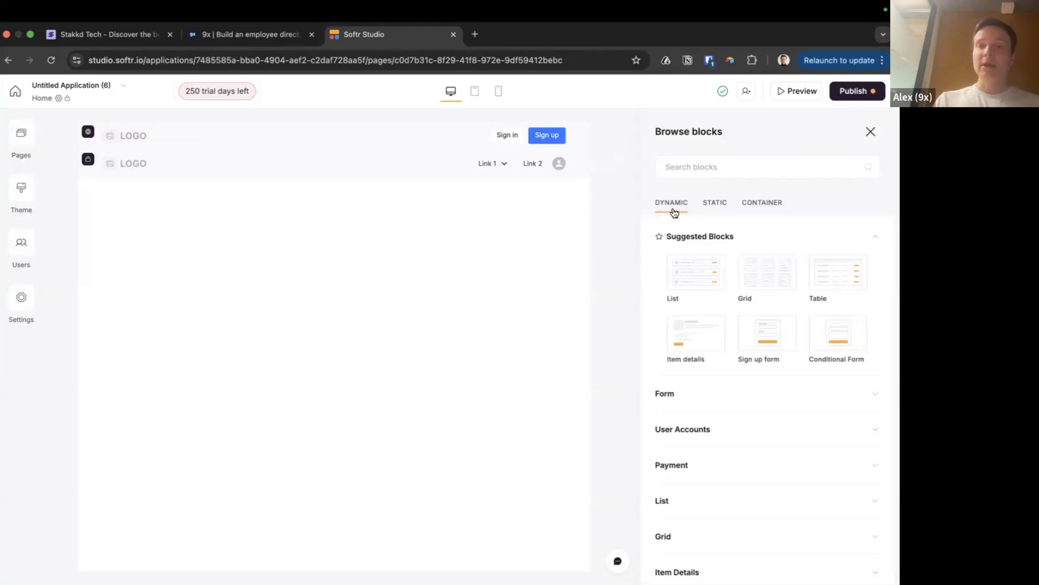
mouse_move(774, 275)
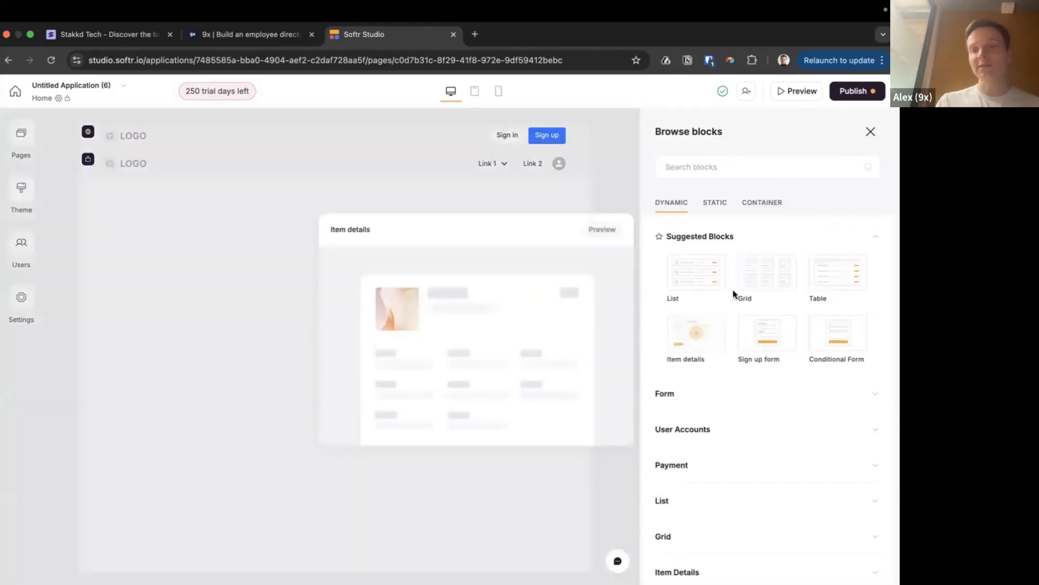
mouse_move(733, 290)
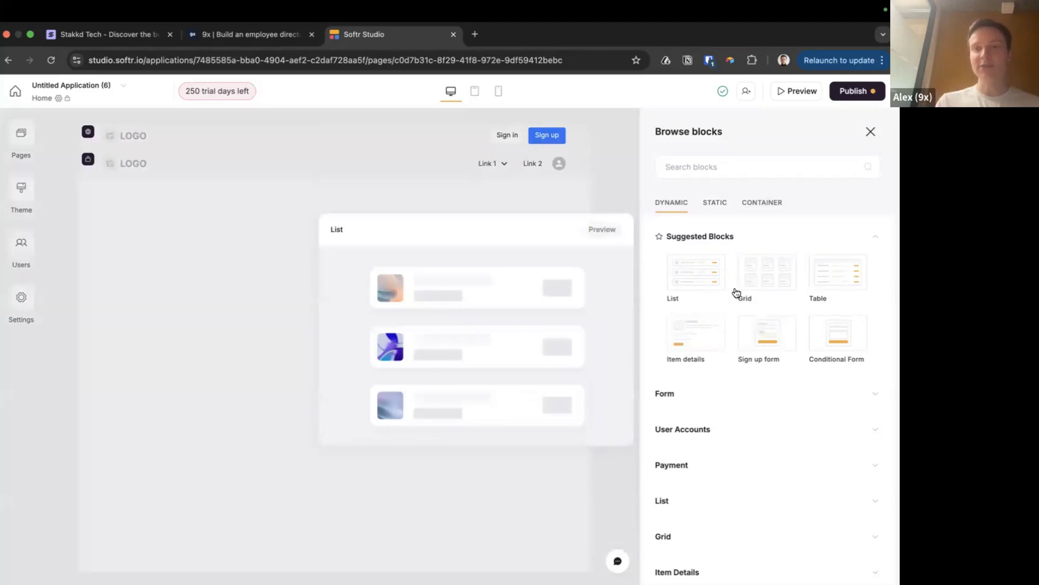
click(769, 274)
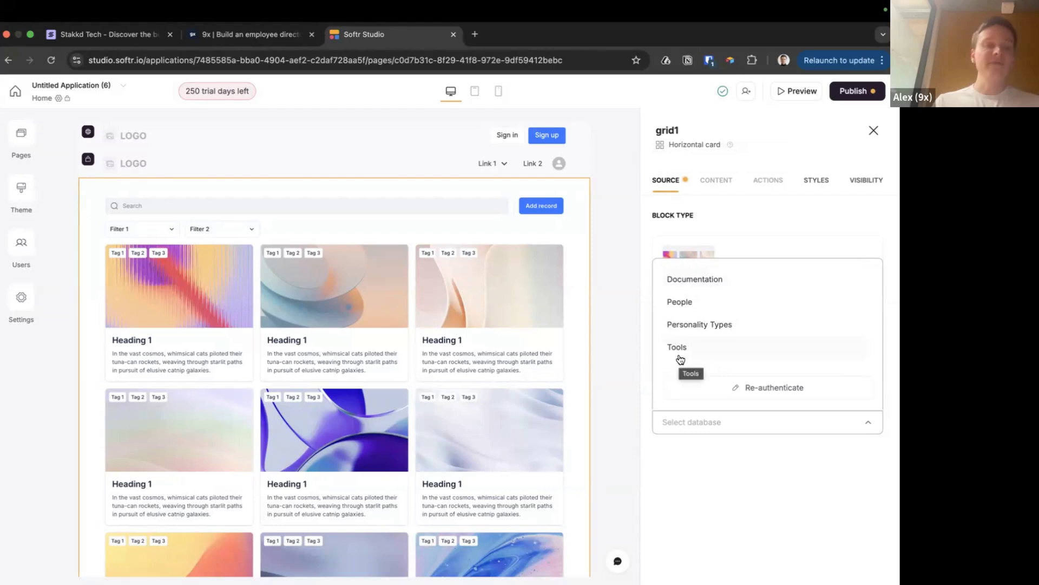
Look through the Tools database page in Notion
key(super+Tab)
key(super+Tab)
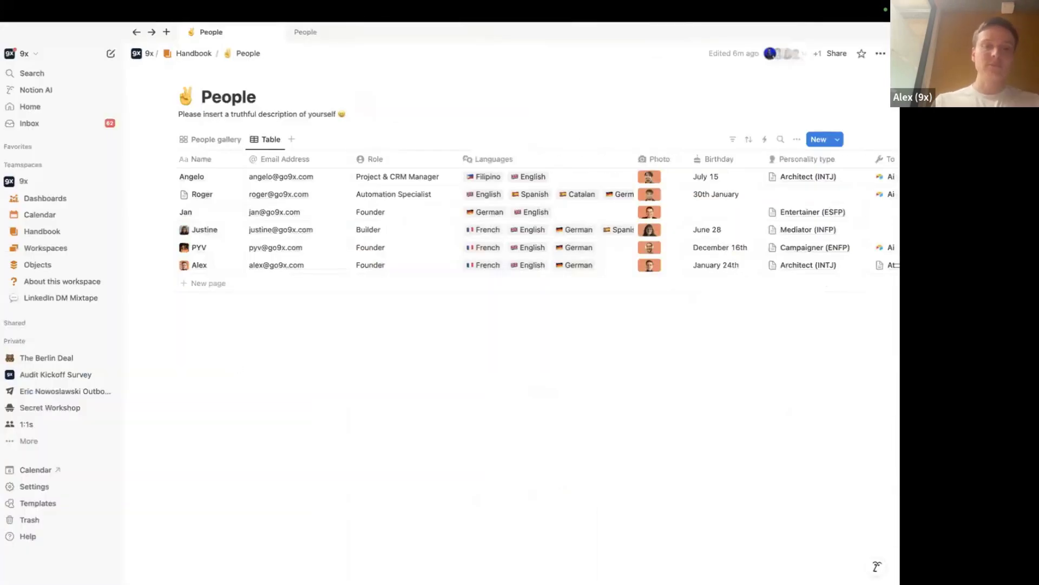
key(super+k)
text(tools)
click(349, 191)
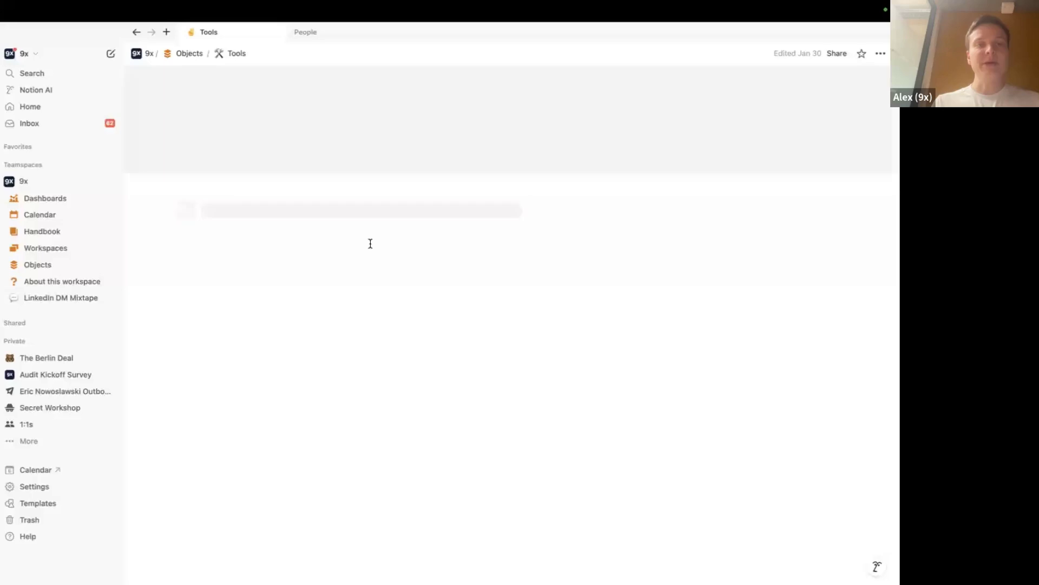
scroll(394, 291, down, 10)
scroll(395, 291, up, 10)
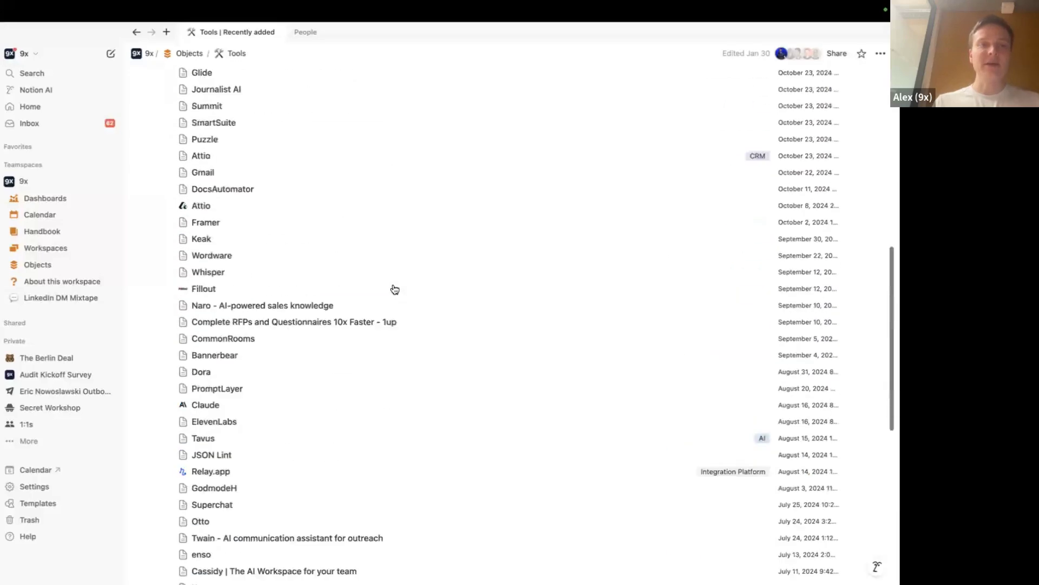
scroll(241, 274, down, 5)
scroll(241, 274, up, 5)
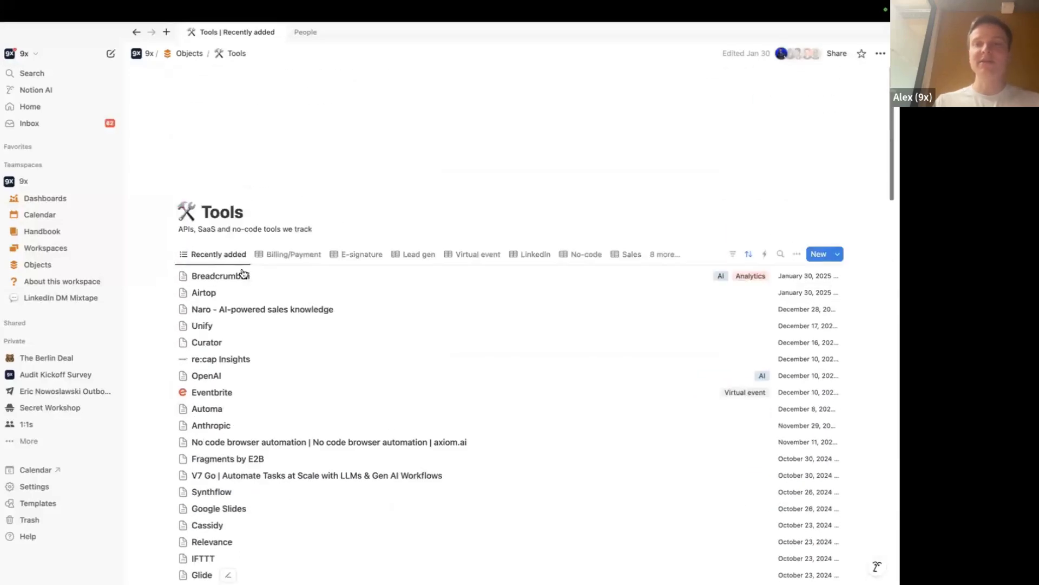
Find the Personality Types page, review its 16-row table, and return to Softr Studio
key(ctrl+k)
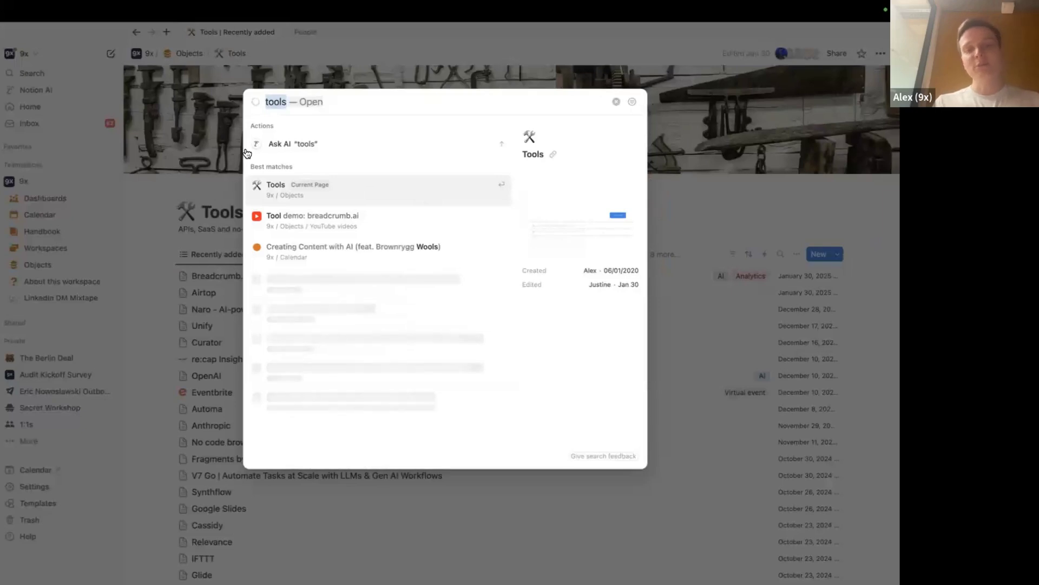
text(personalit)
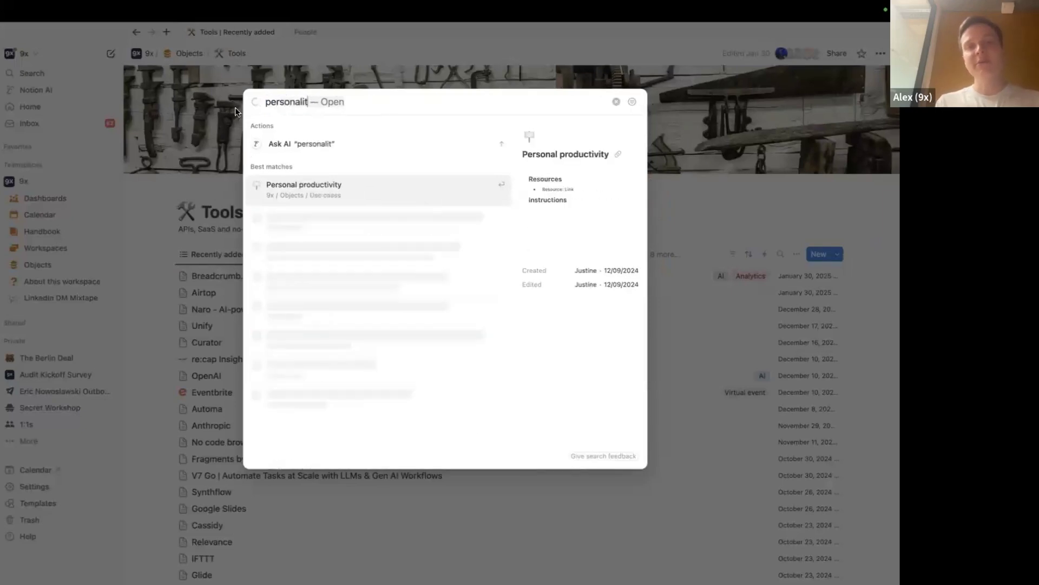
click(314, 192)
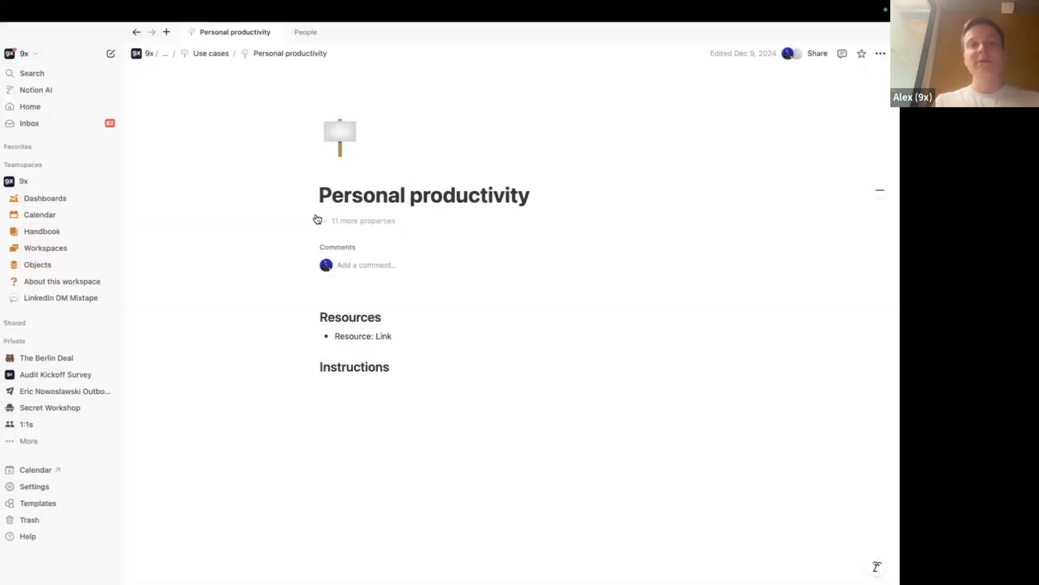
key(ctrl+k)
text(person)
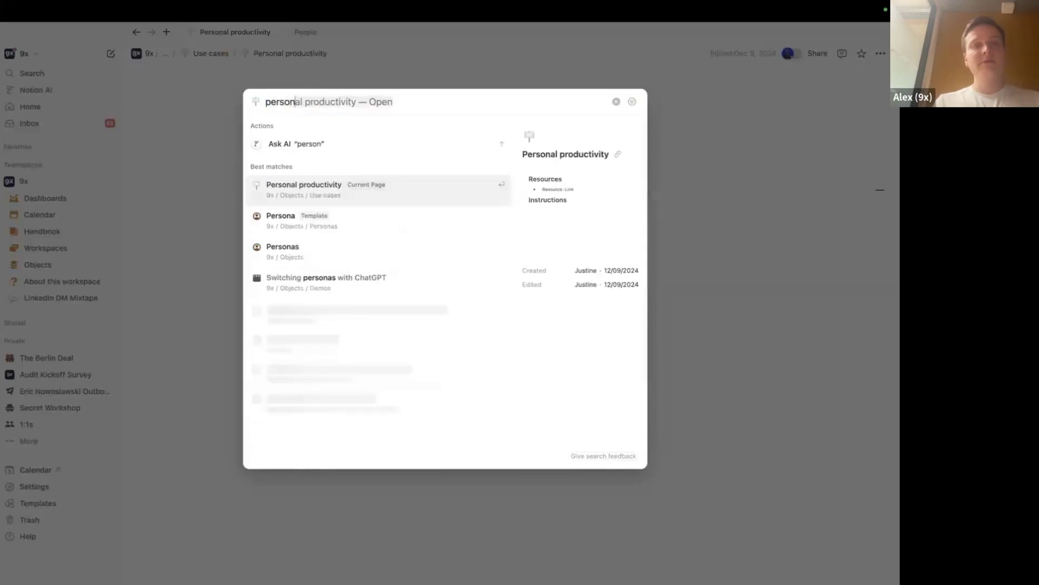
text(ality )
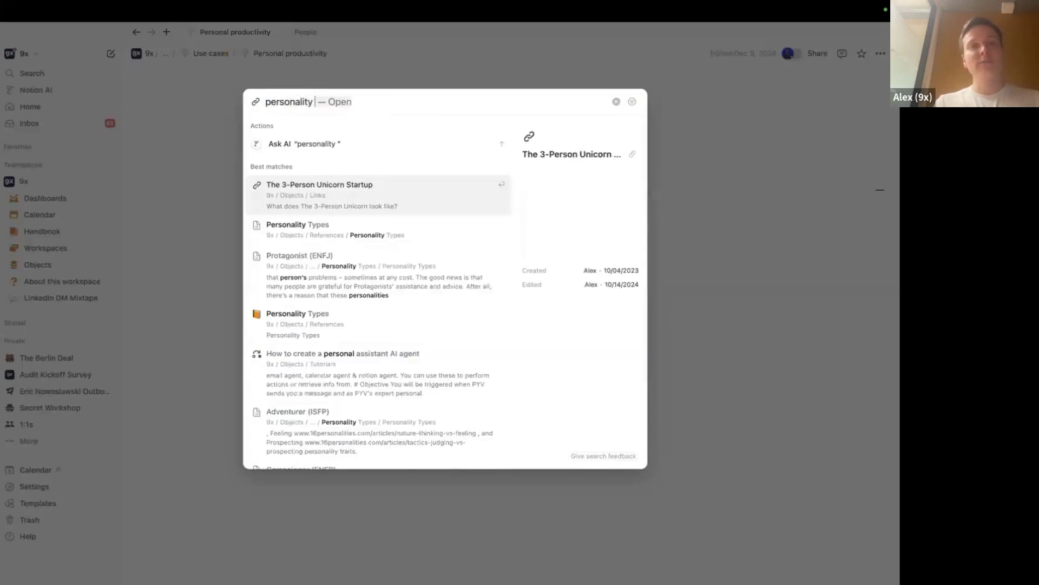
text(types)
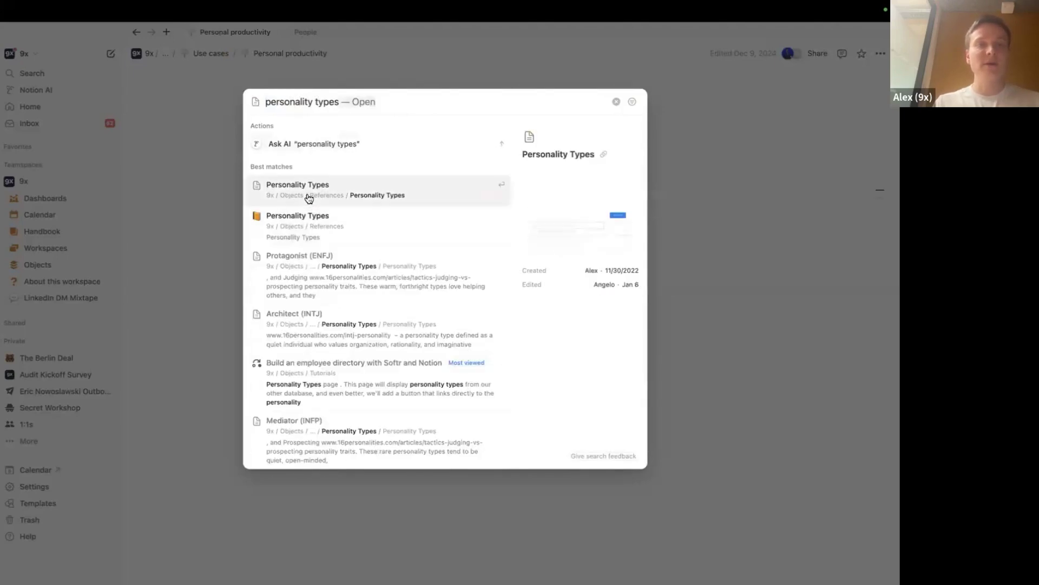
click(304, 225)
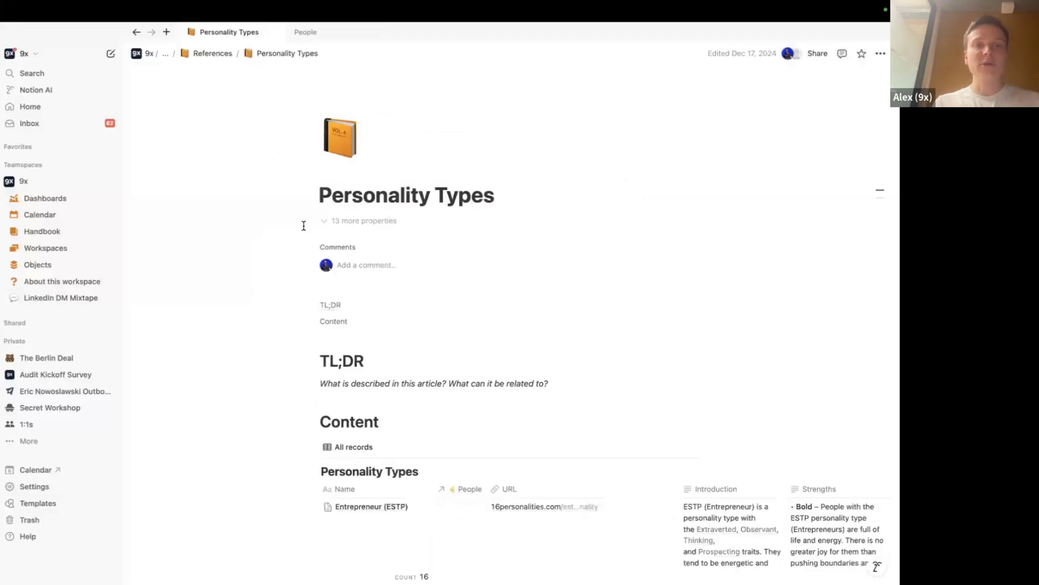
scroll(304, 224, down, 5)
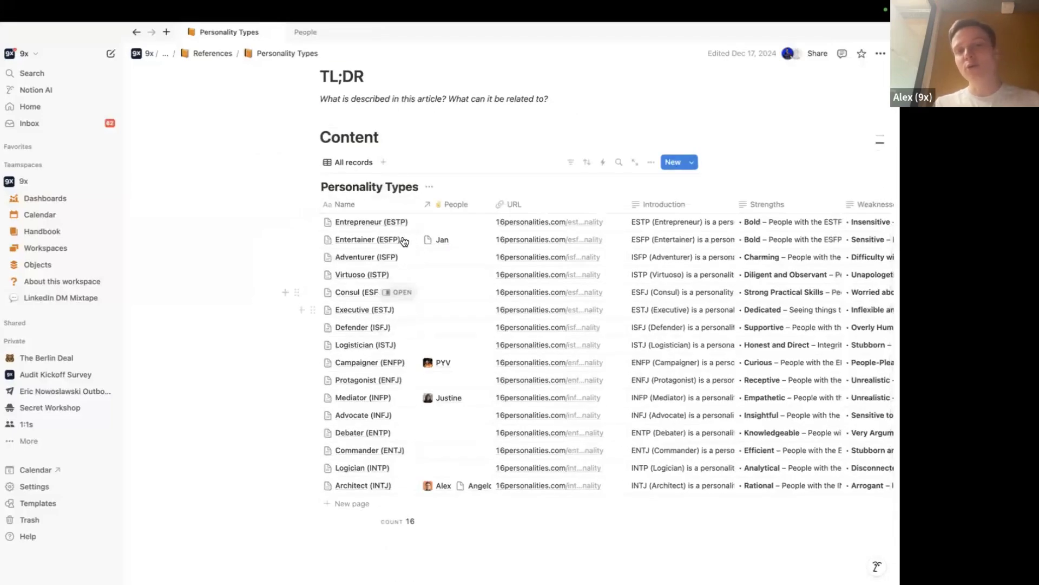
scroll(394, 388, up, 4)
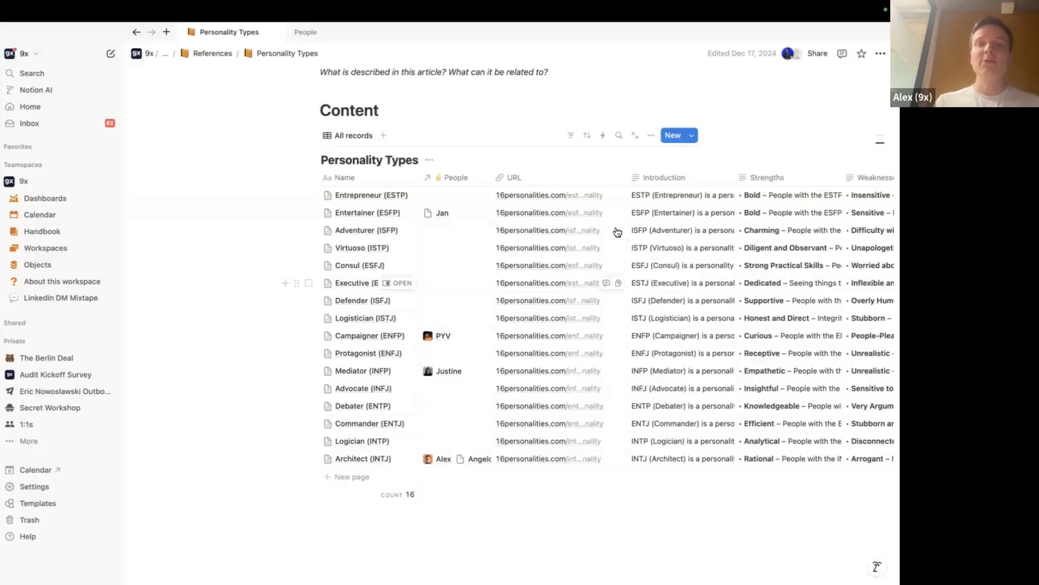
scroll(640, 236, right, 2)
scroll(640, 236, right, 4)
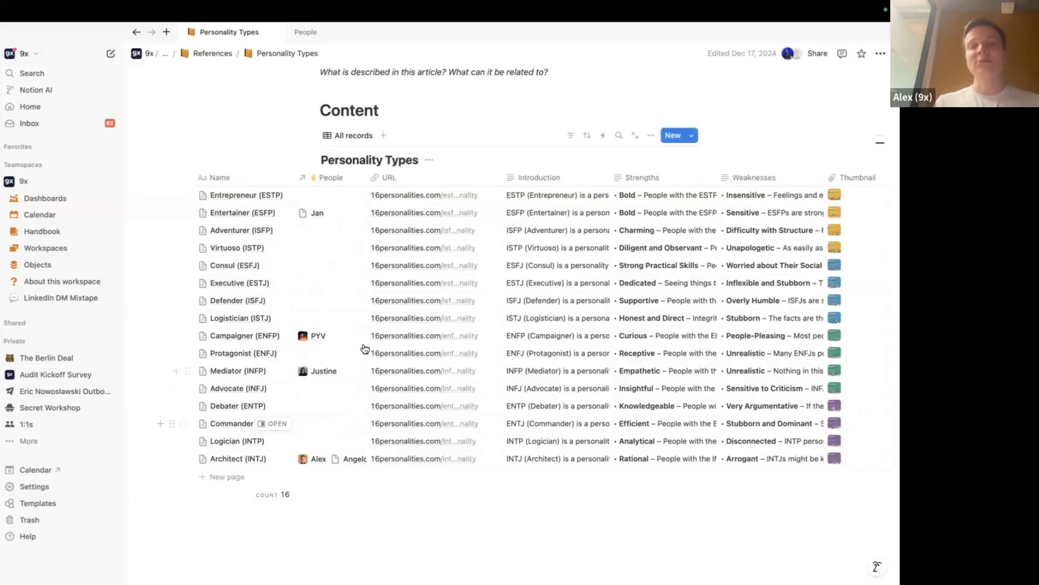
scroll(364, 348, left, 4)
key(super+Tab)
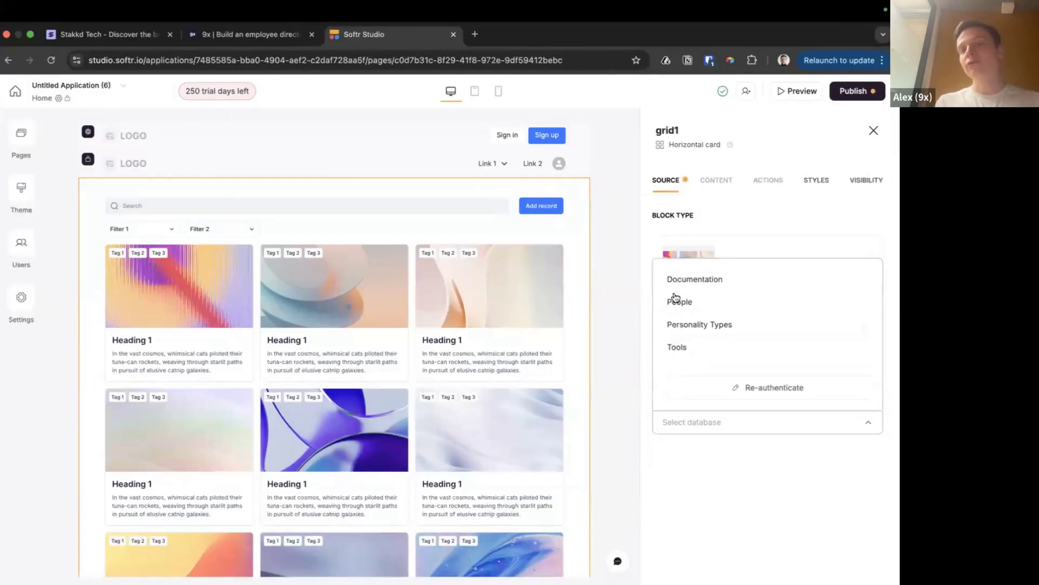
Set grid1's source database to Notion People, showing six team-member cards
click(670, 423)
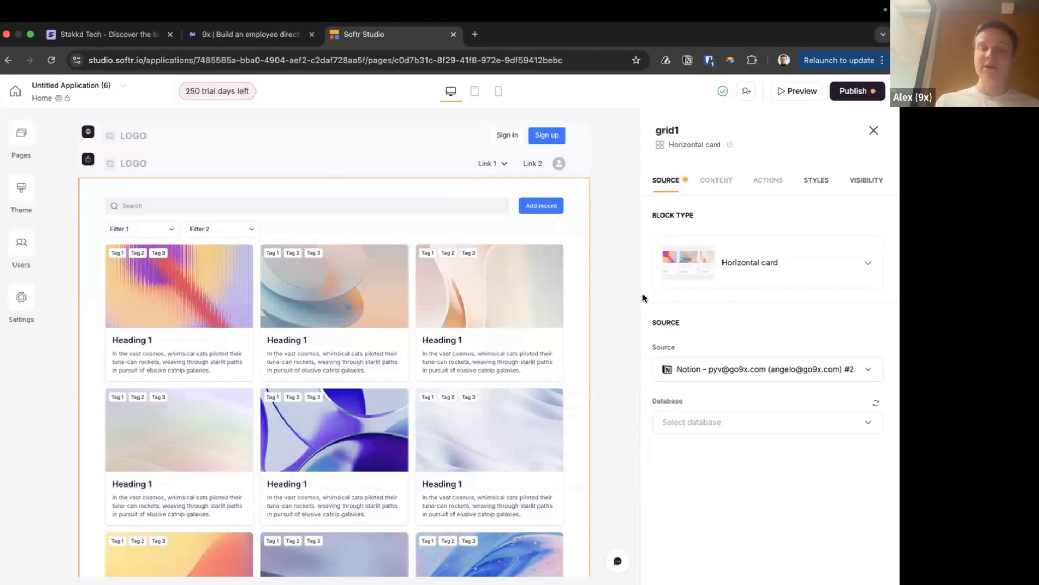
click(703, 422)
click(680, 305)
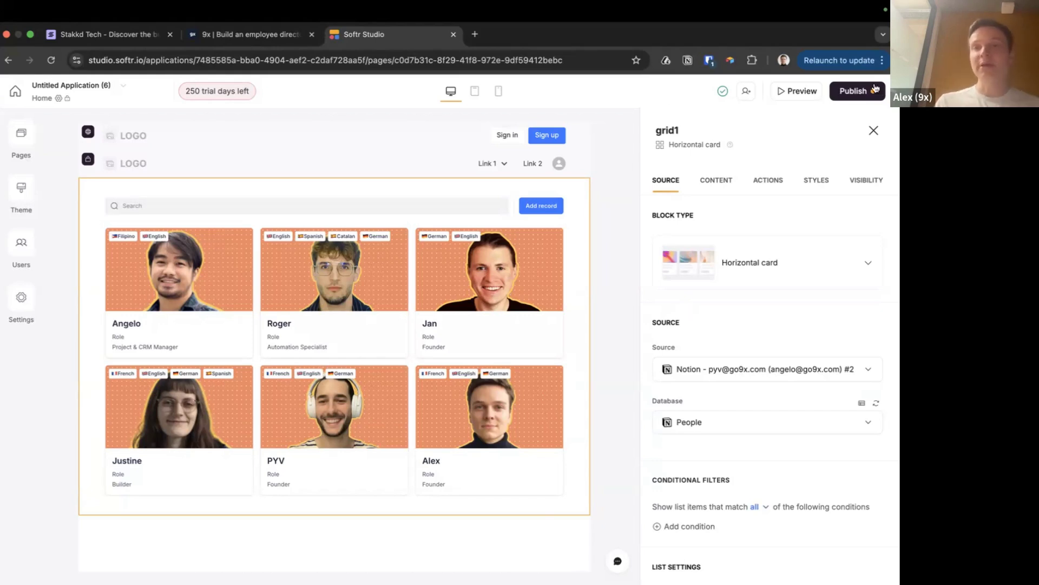
Publish the app live, then bring up the Home page's visibility settings
click(853, 91)
click(785, 266)
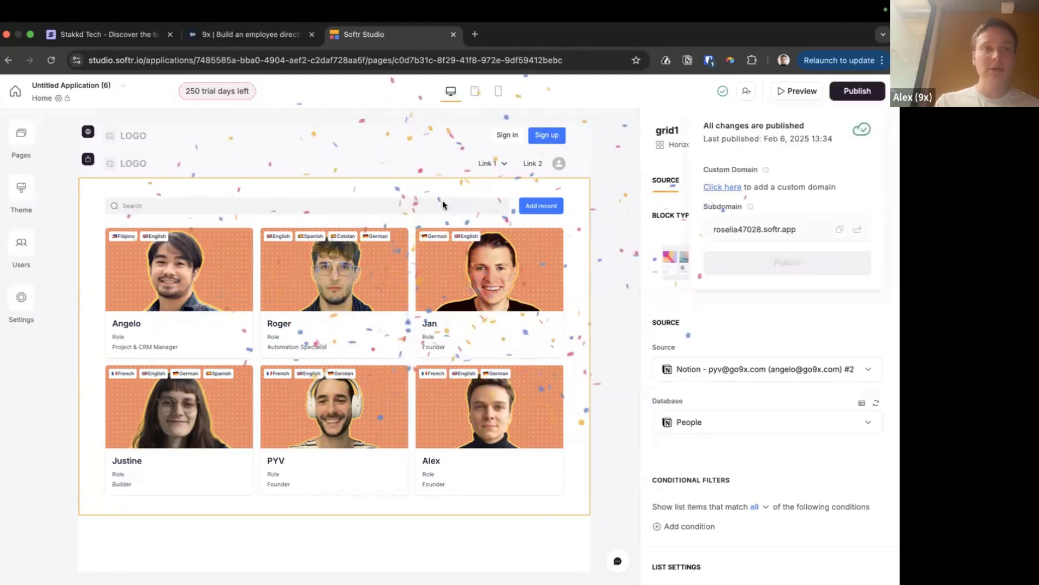
click(21, 133)
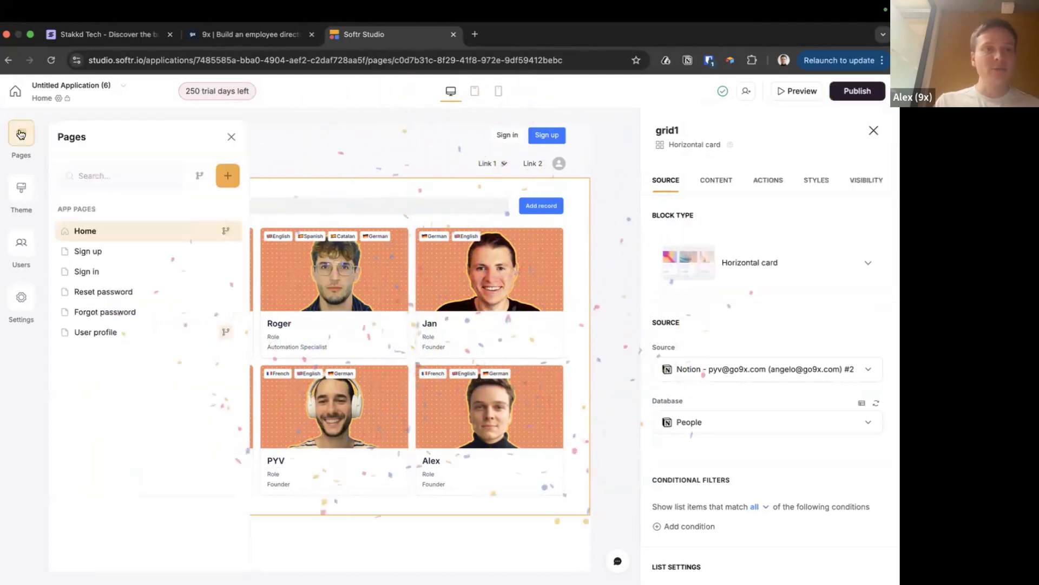
click(226, 231)
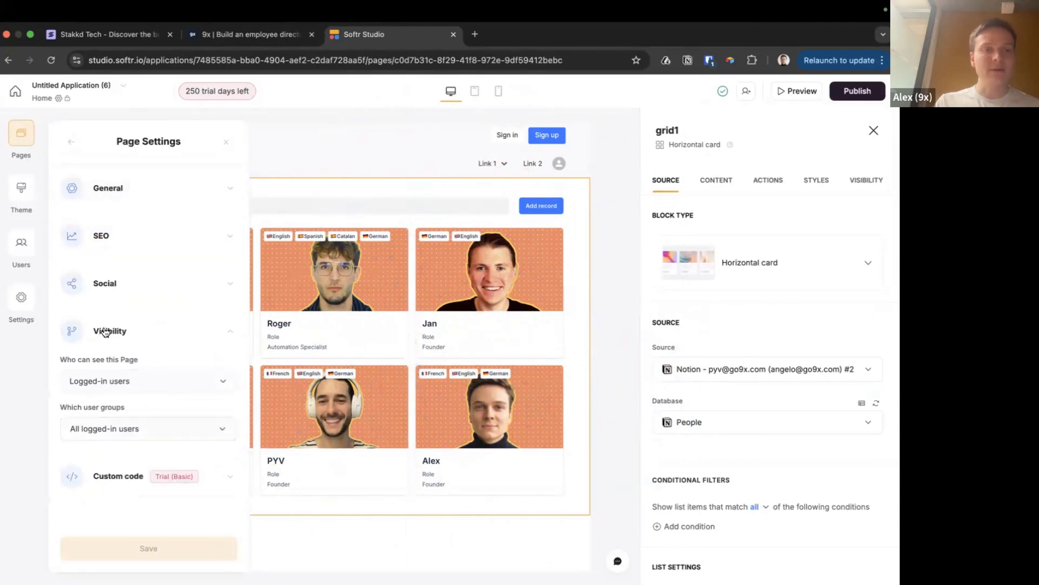
Make the Home page visible to All users and save
click(128, 378)
click(111, 412)
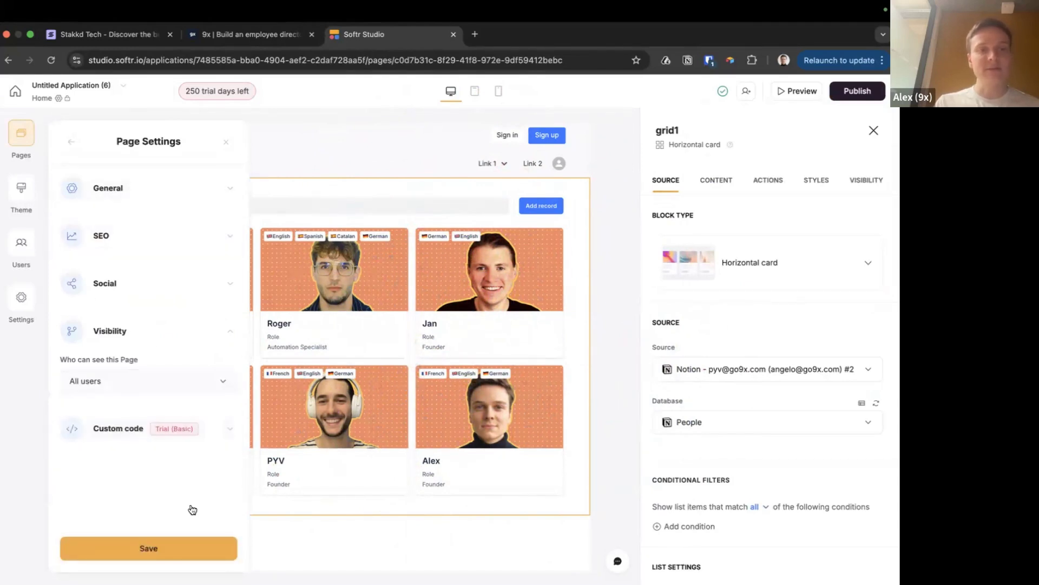
click(149, 548)
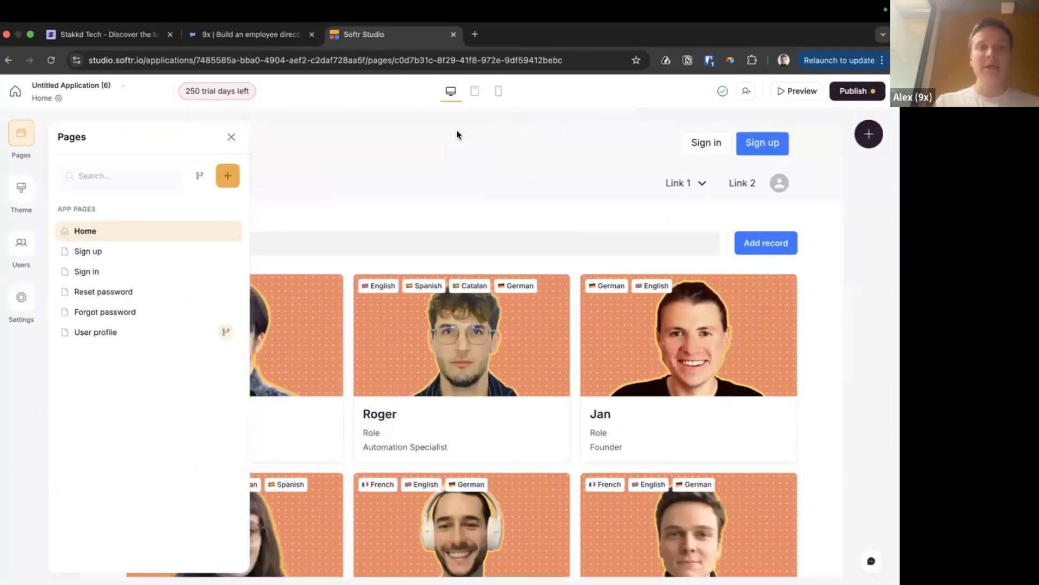
Publish the updates and open the live softr.app site in a new tab
click(857, 91)
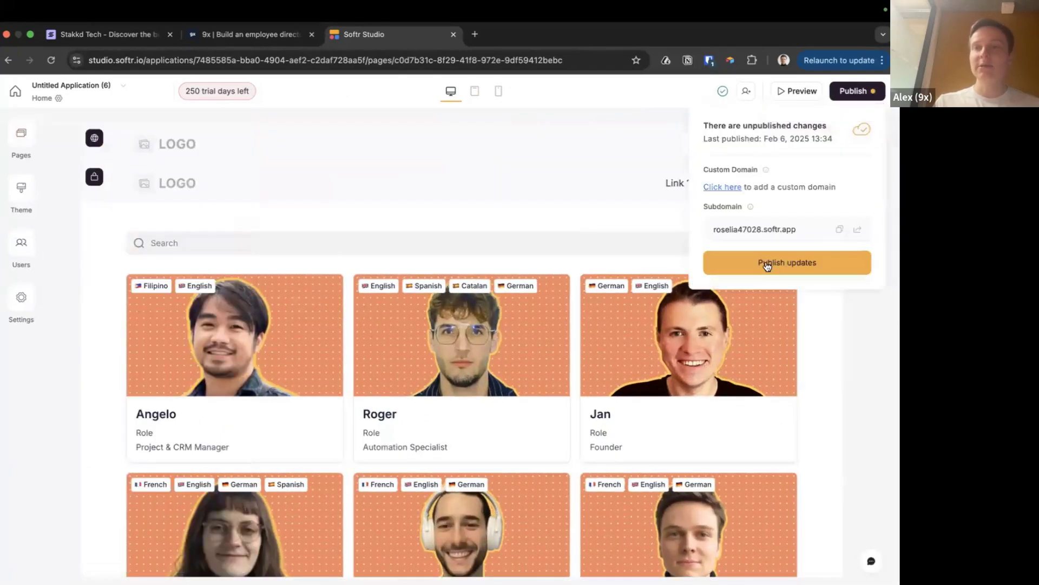
click(792, 263)
click(858, 229)
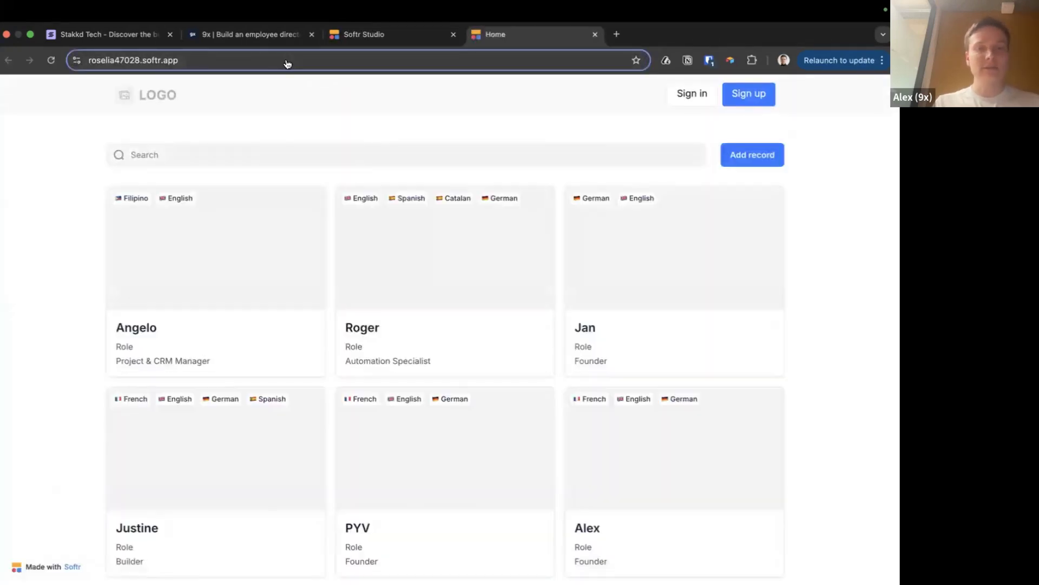
key(super+Tab)
key(super+Tab)
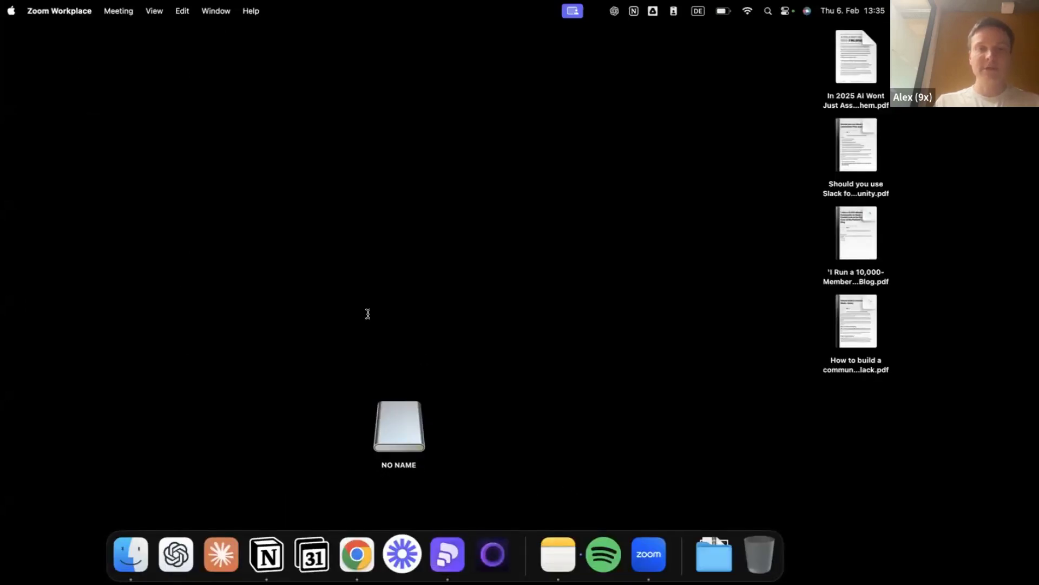
key(super+Tab)
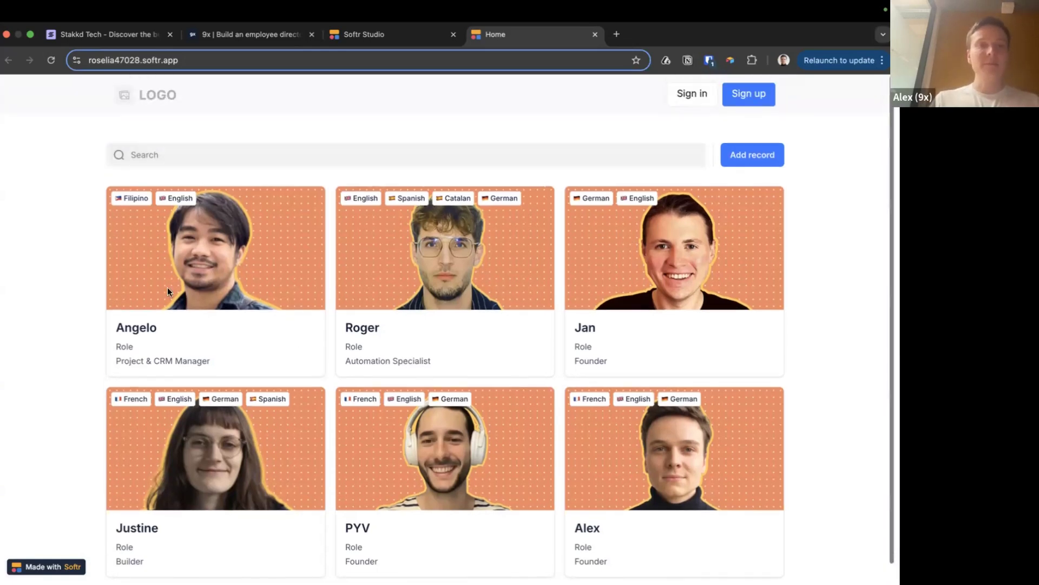
click(168, 291)
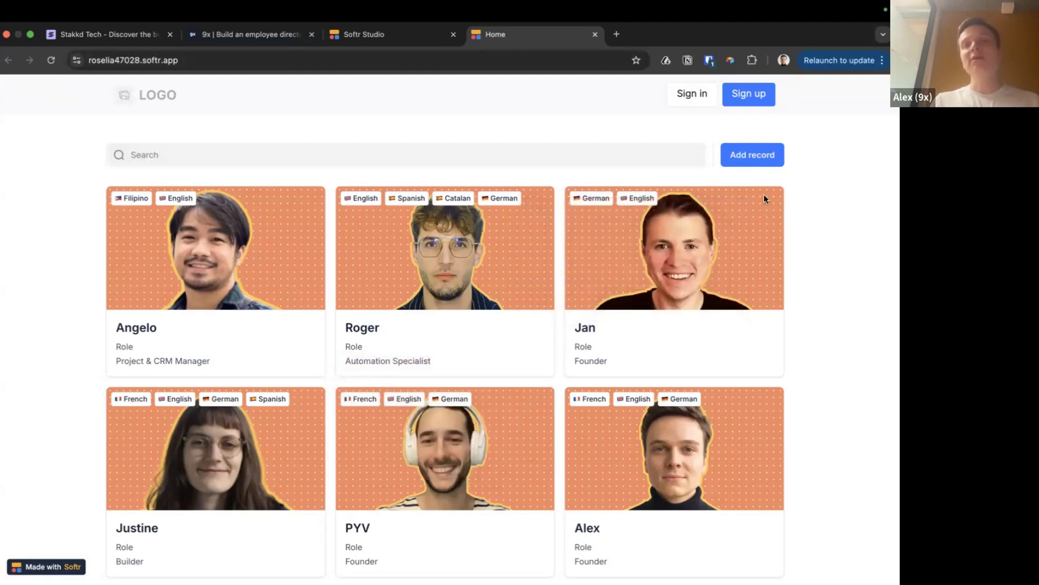
Confirm the Add record form is empty, close it, and switch to the presentation
click(741, 158)
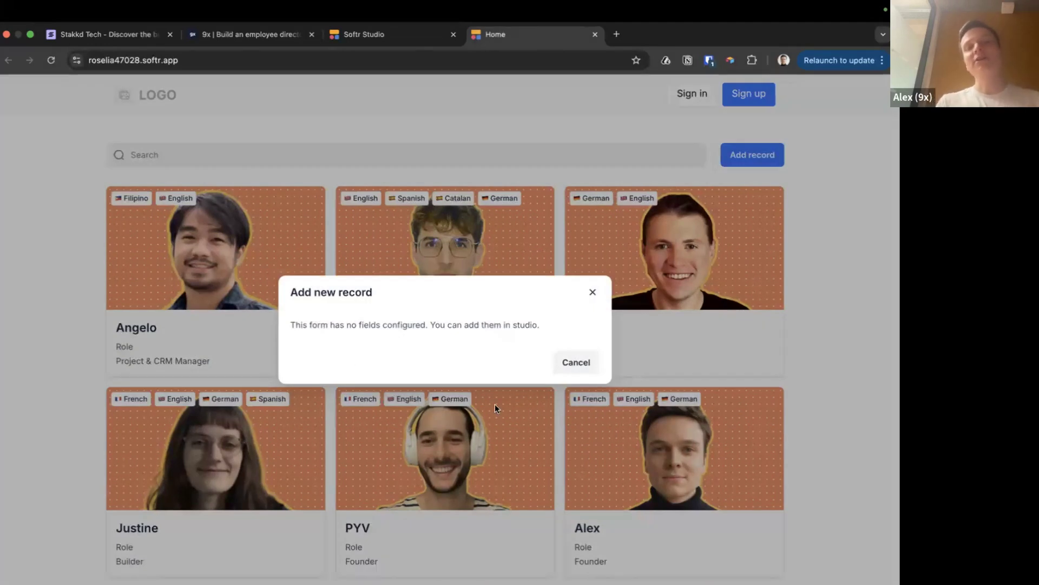
click(593, 291)
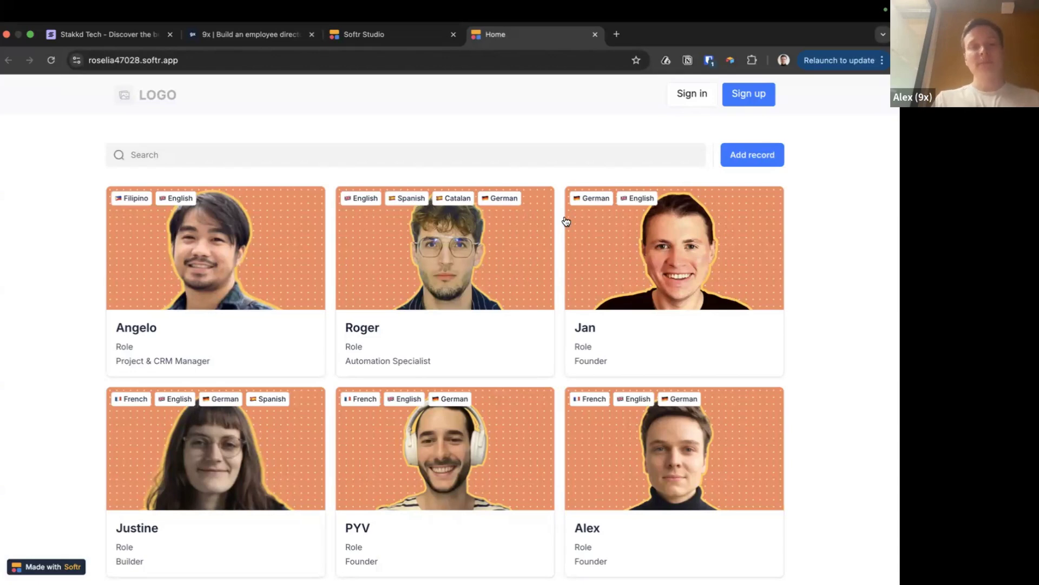
key(super+Tab)
key(super+Tab)
key(super+Tab)
key(super+Tab)
key(super+Tab)
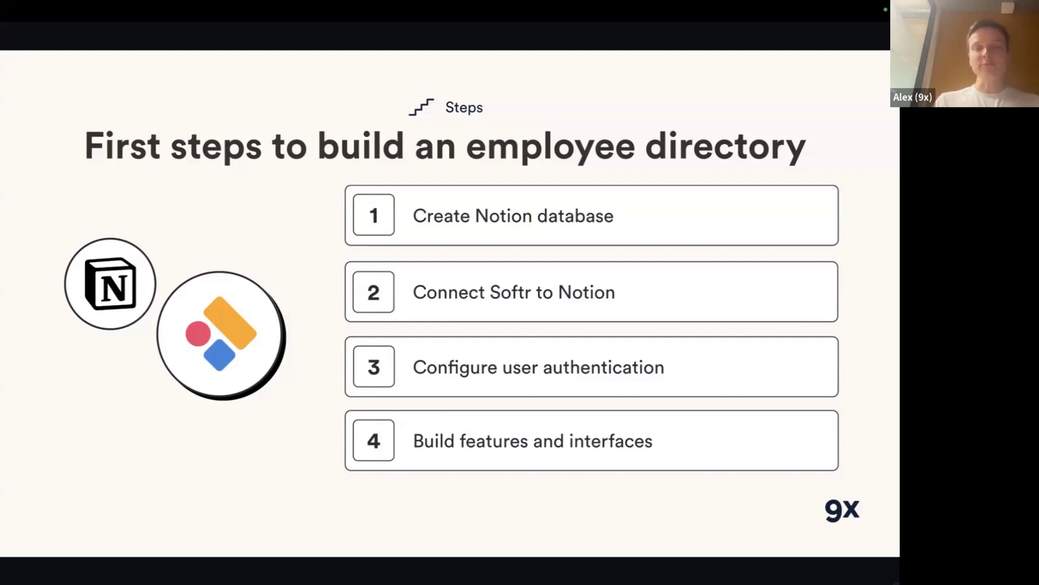
Leave the slides and bring back the published Softr employee directory in Chrome
key(super+Tab)
key(super+Tab)
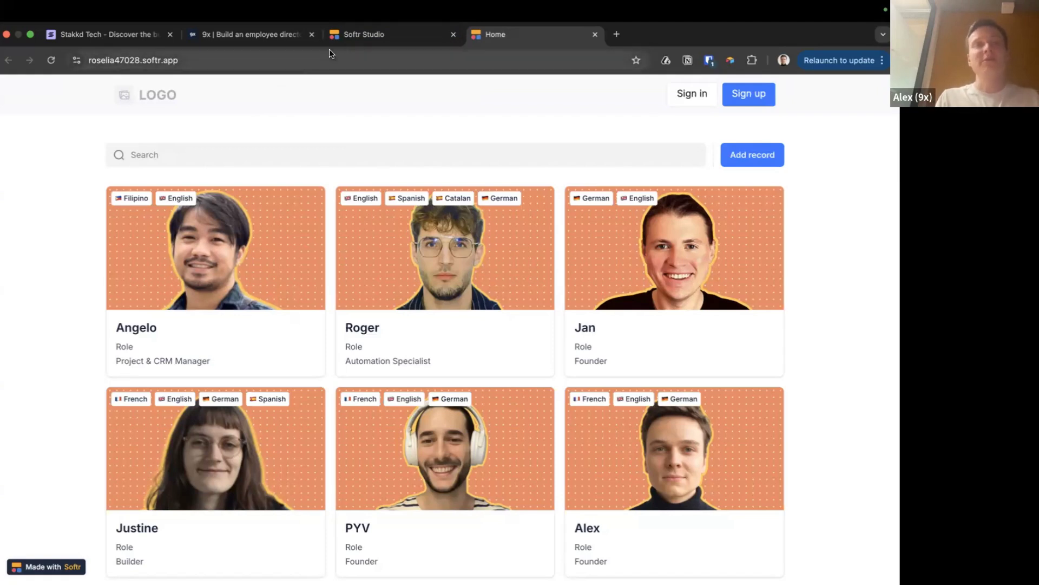
Back in Softr Studio, glance at the Pages list, then go to the empty Users section
click(373, 43)
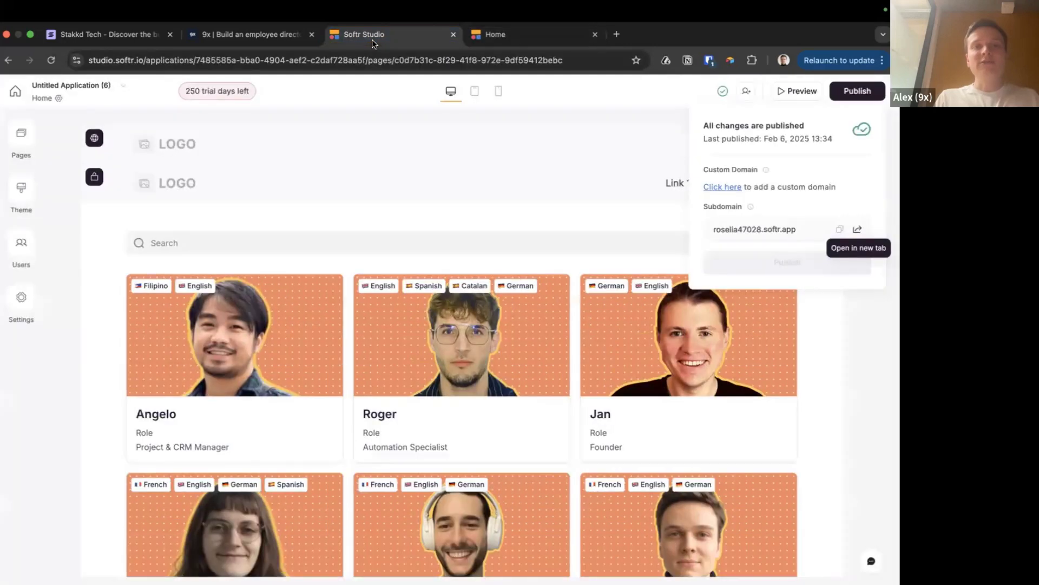
click(11, 144)
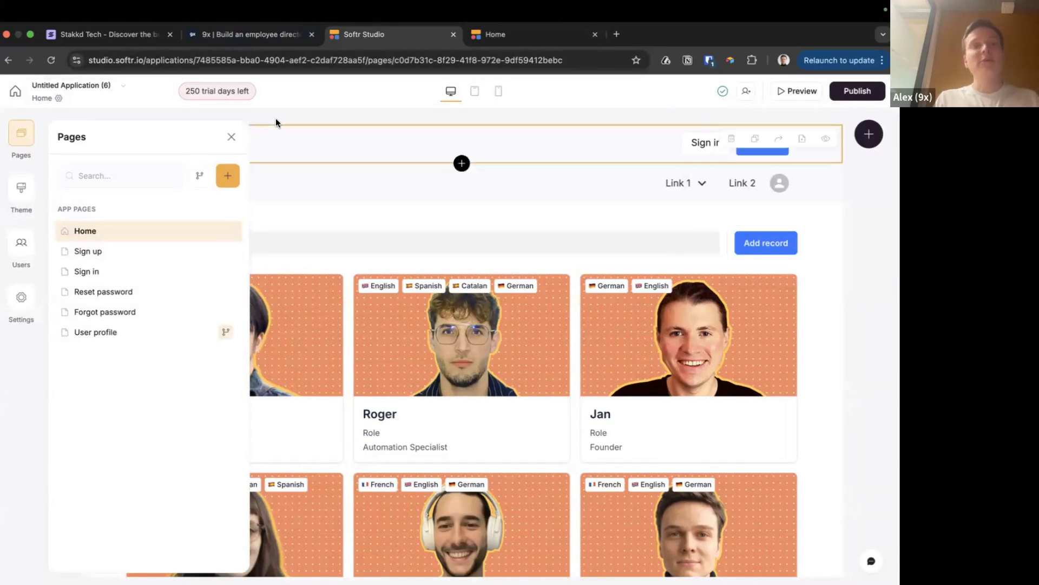
click(267, 118)
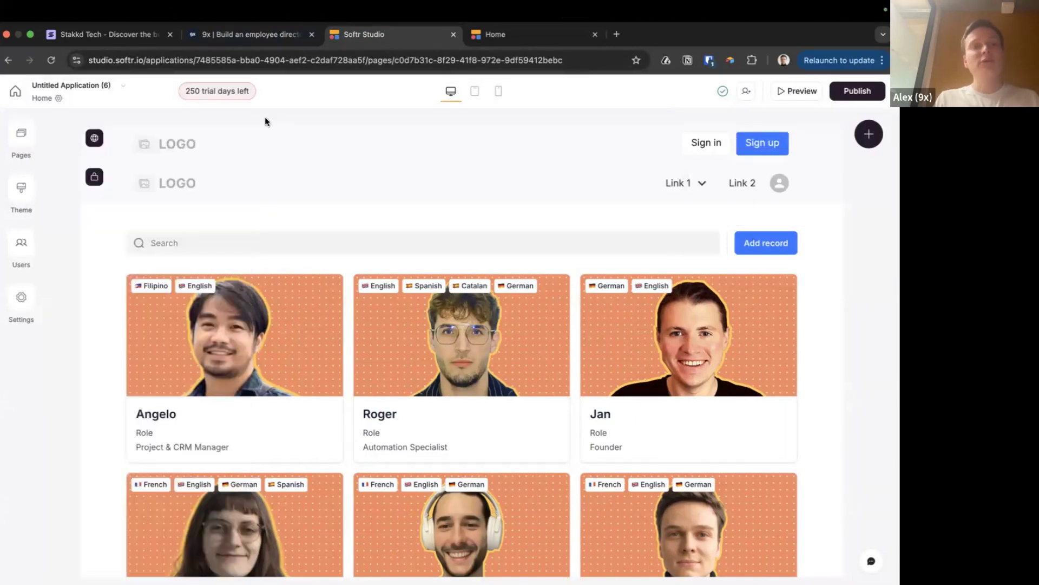
click(29, 246)
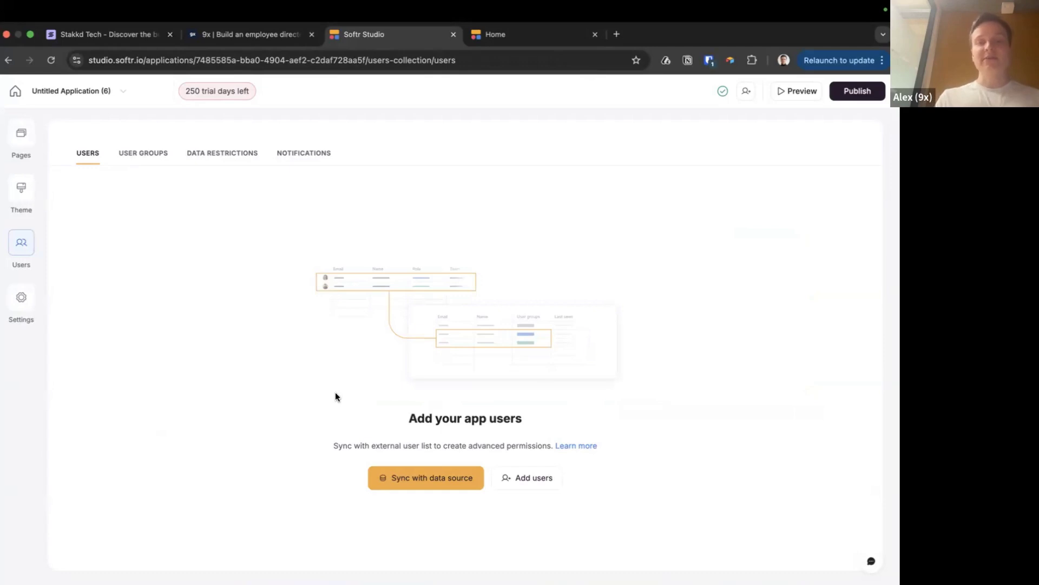
Start syncing app users from the Notion People database
click(404, 476)
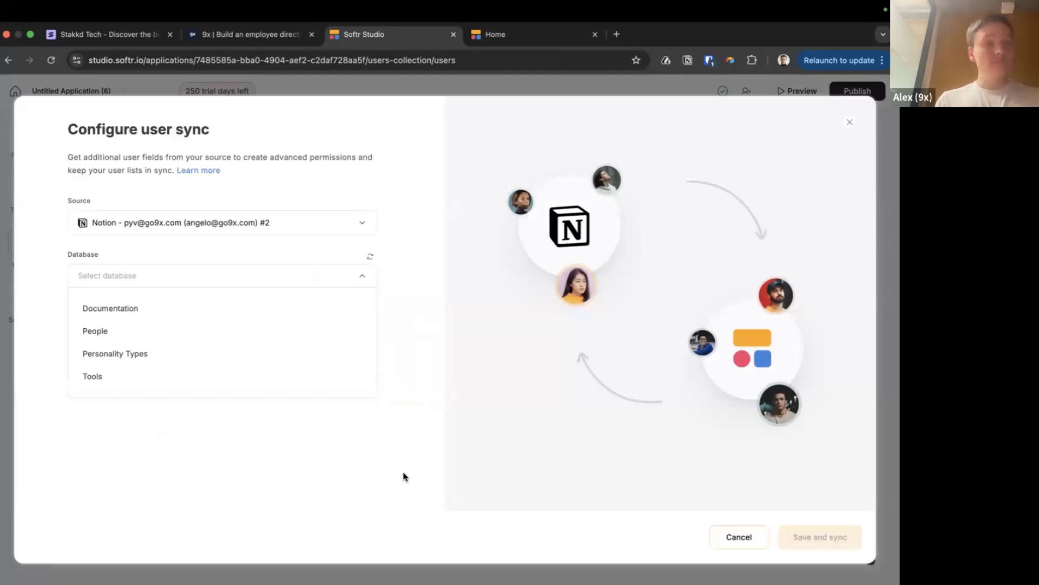
click(362, 223)
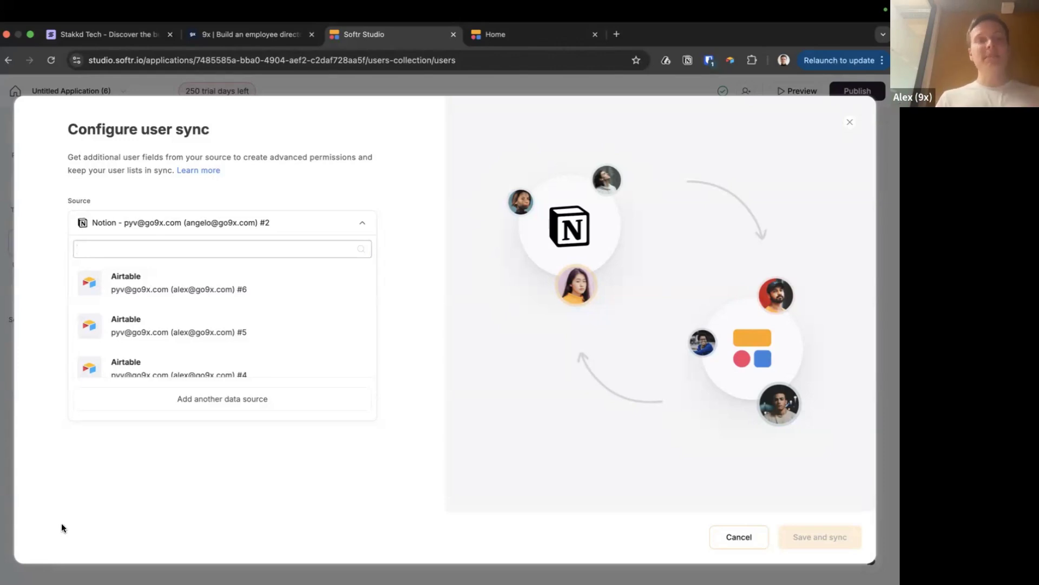
click(60, 523)
click(224, 272)
click(100, 337)
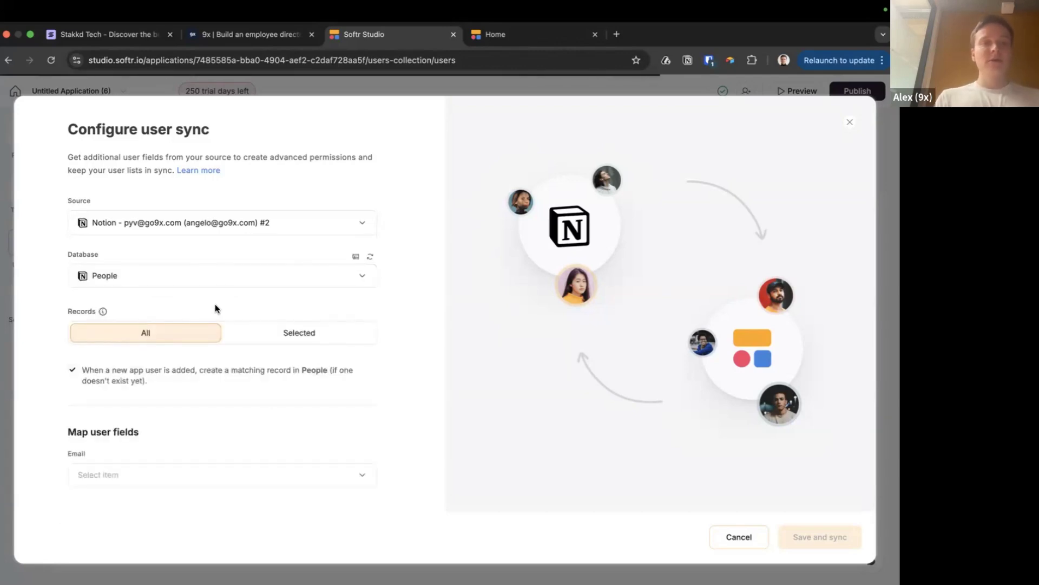
Review the sign-in method options, then bring Notion forward and start a workspace search
scroll(216, 307, down, 1)
scroll(215, 304, down, 3)
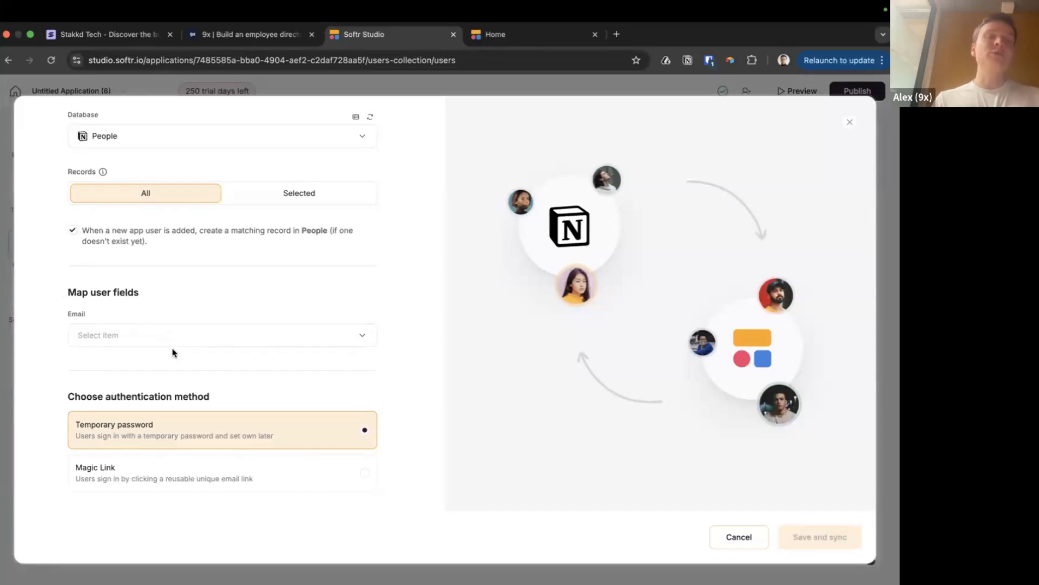
key(super+Tab)
key(super+Tab)
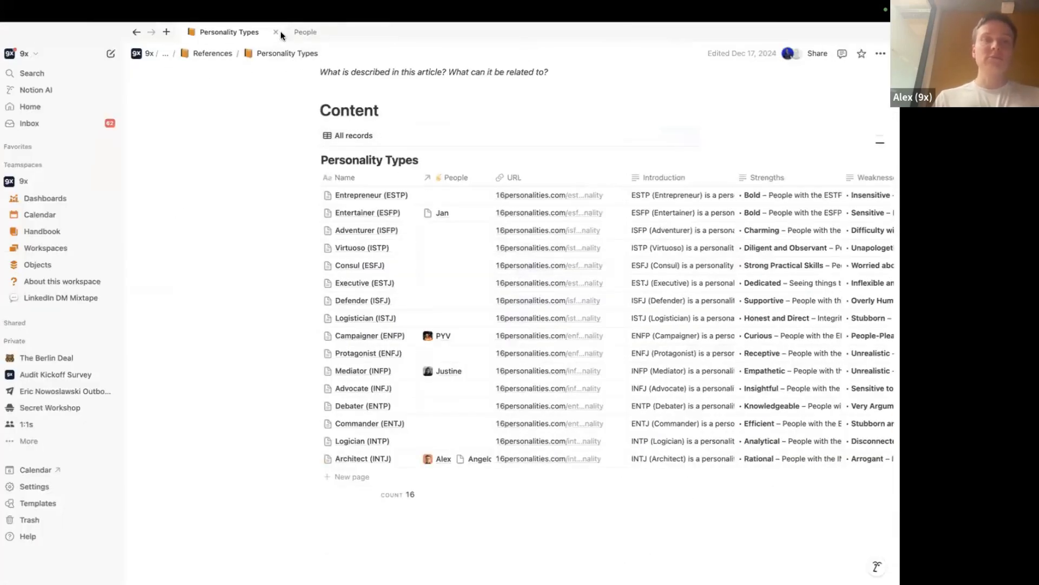
key(super+k)
Search Notion for 'people' and open the Handbook's People page, then return to Softr's Email mapping
text(peope)
key(BackSpace)
text(le)
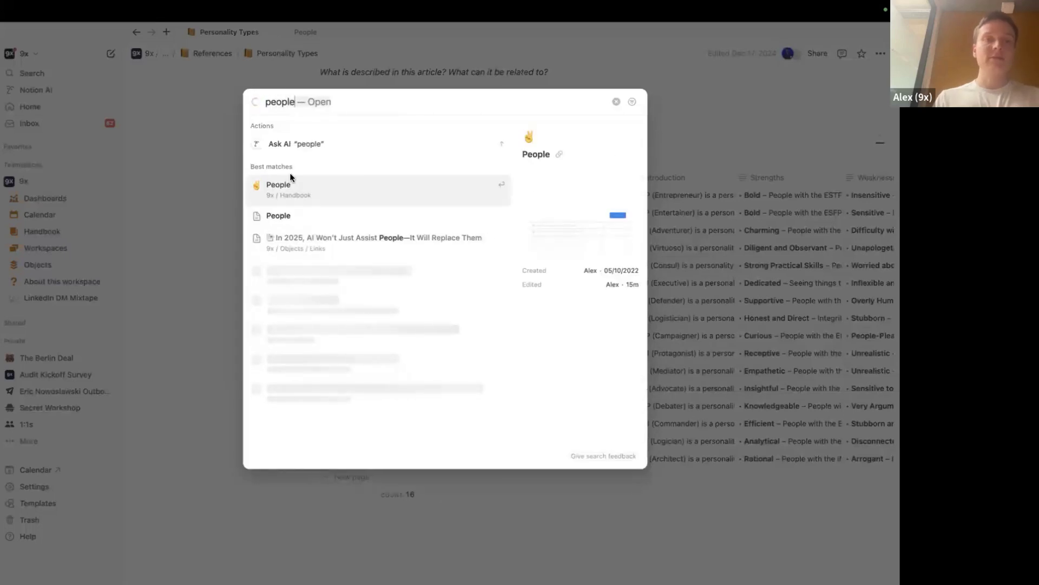
click(292, 198)
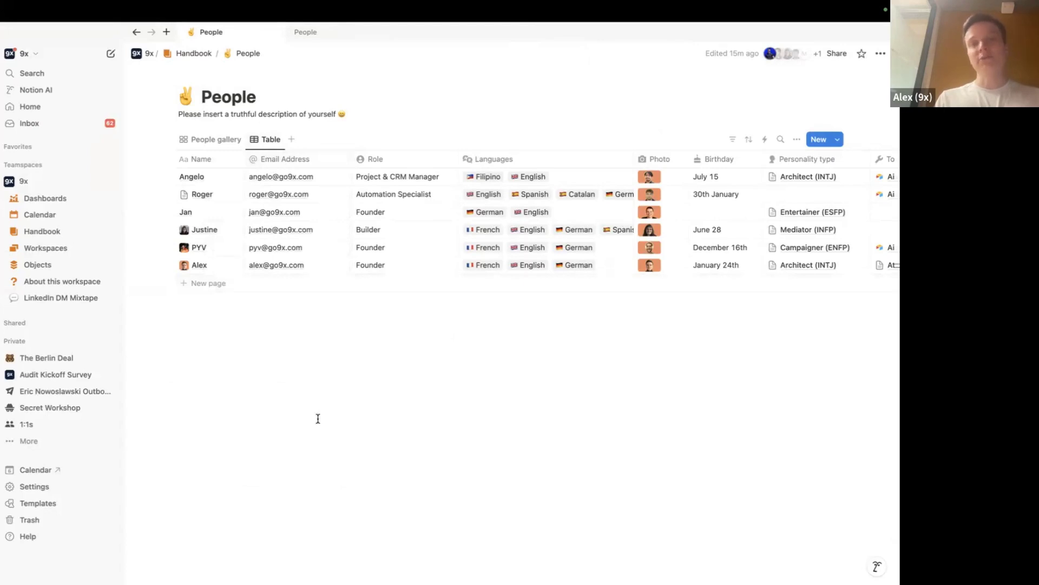
key(super+Tab)
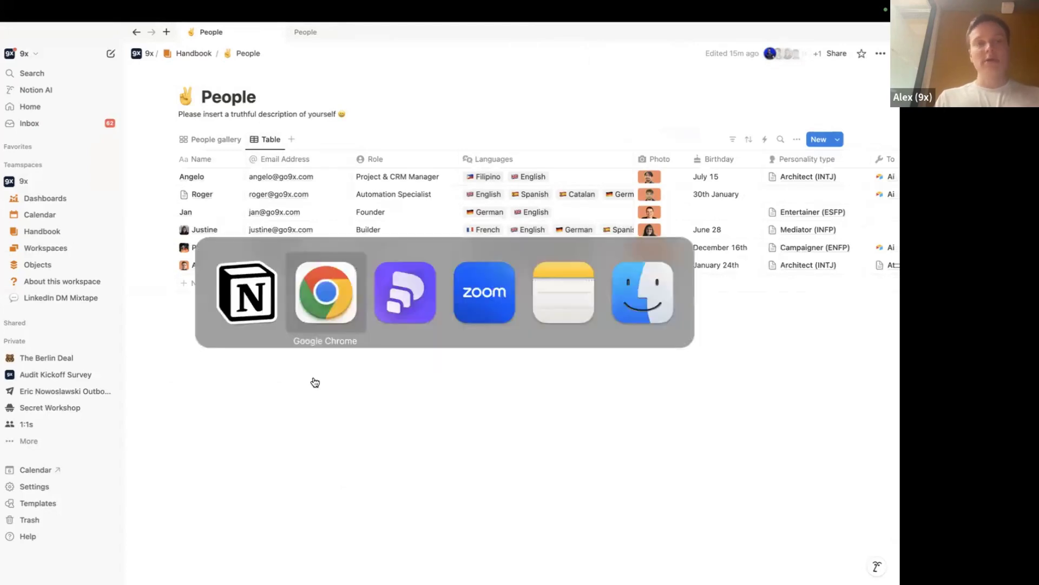
click(180, 332)
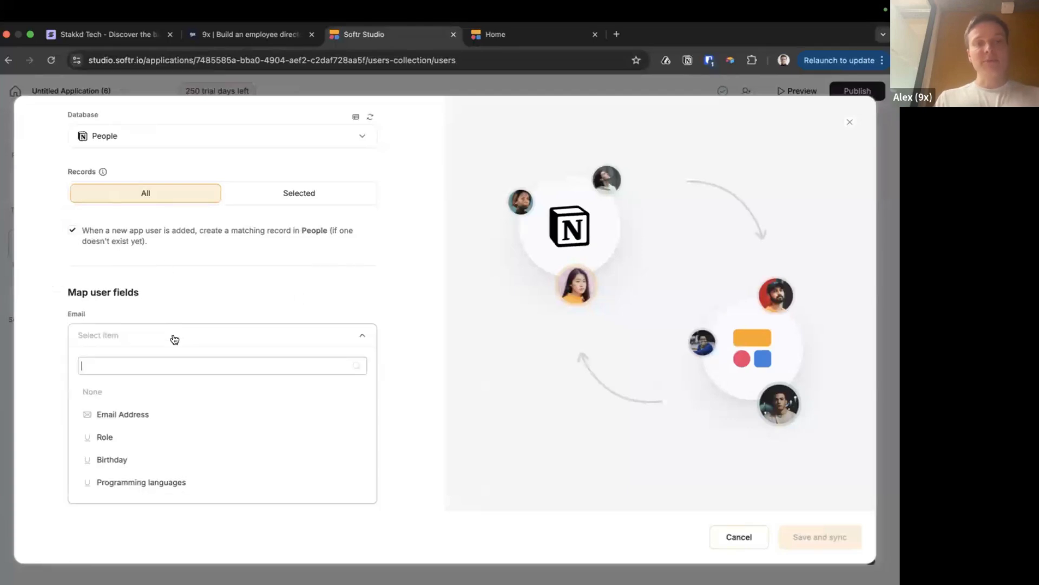
Check the Notion People columns and map Email to the Email Address column
scroll(114, 479, down, 5)
key(super+Tab)
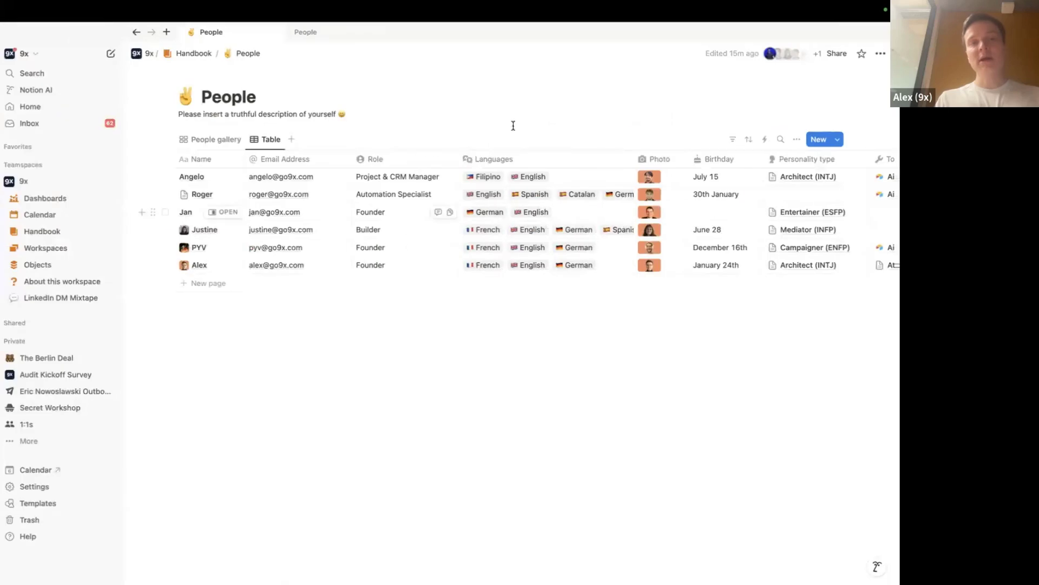
scroll(680, 193, right, 10)
scroll(459, 269, left, 10)
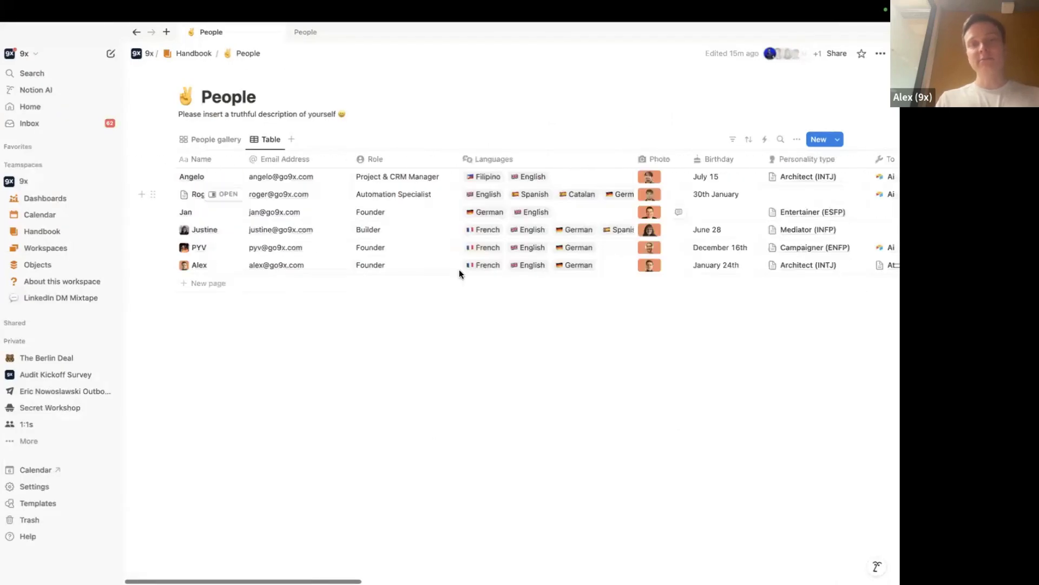
key(super+Tab)
scroll(146, 421, up, 5)
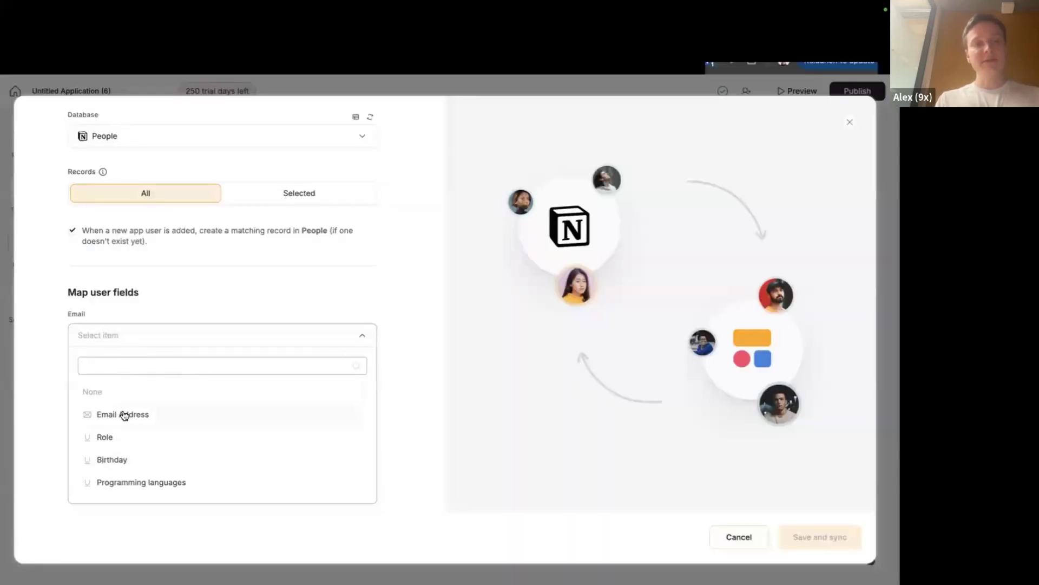
click(124, 415)
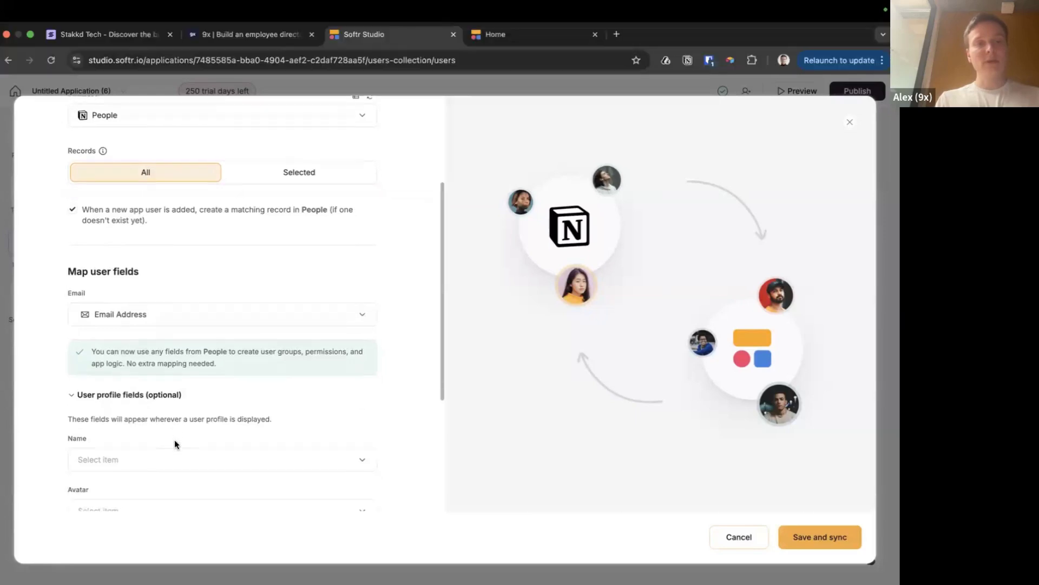
Map the user Name to the Name column and Avatar to the Photo column
scroll(174, 439, down, 5)
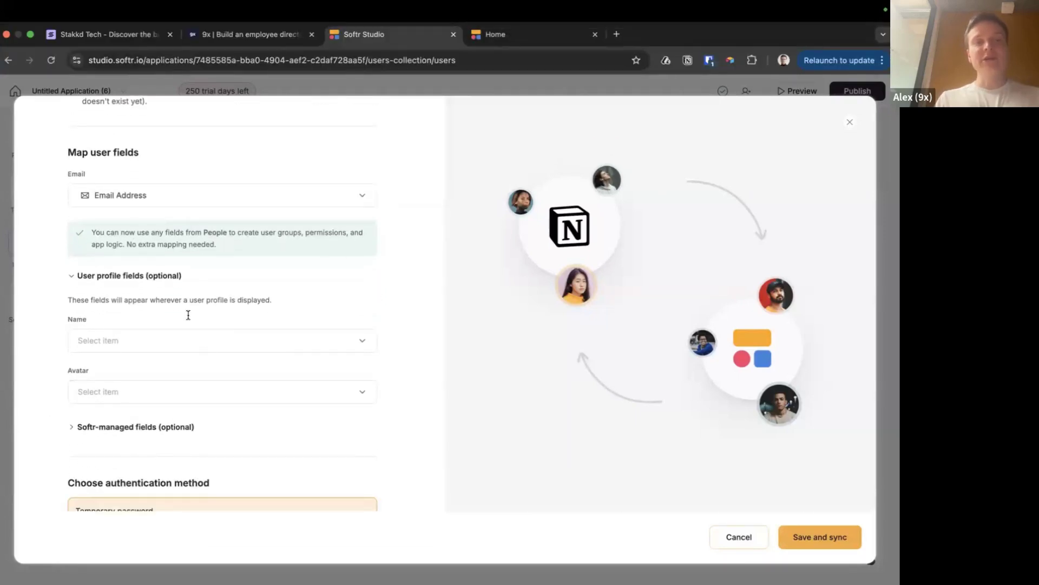
click(158, 349)
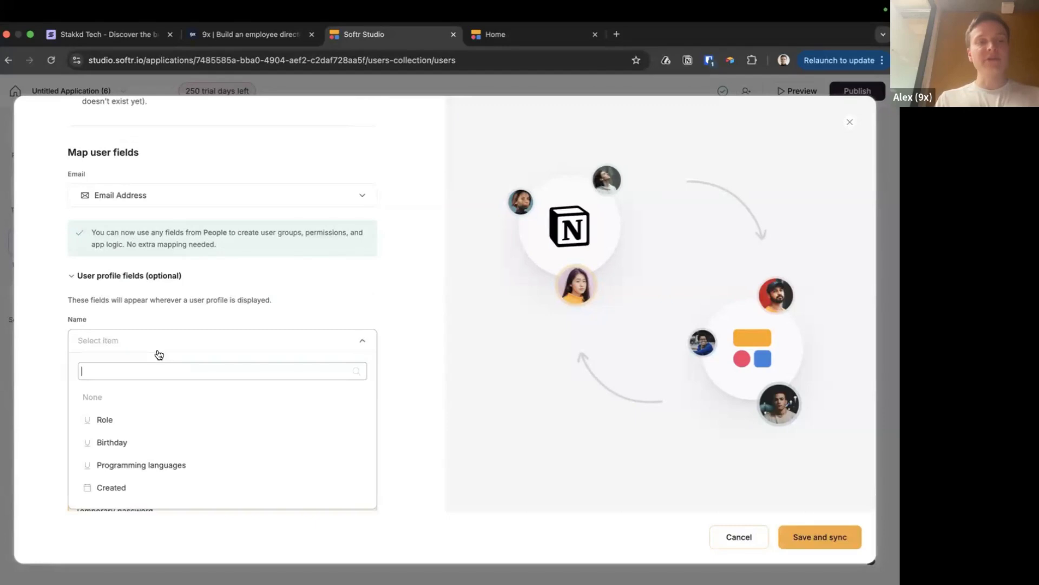
scroll(140, 443, down, 8)
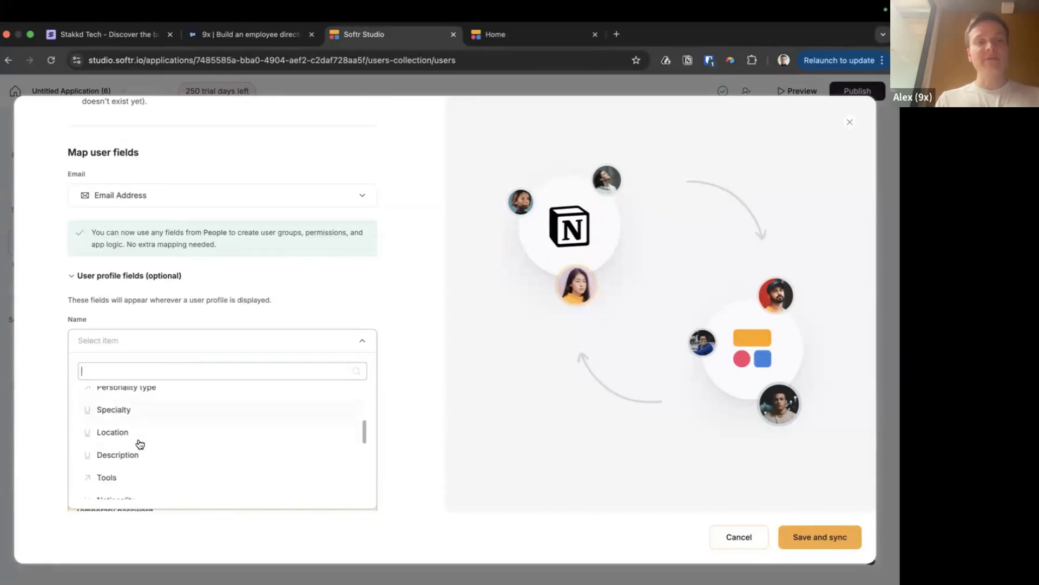
scroll(140, 443, down, 3)
text(name)
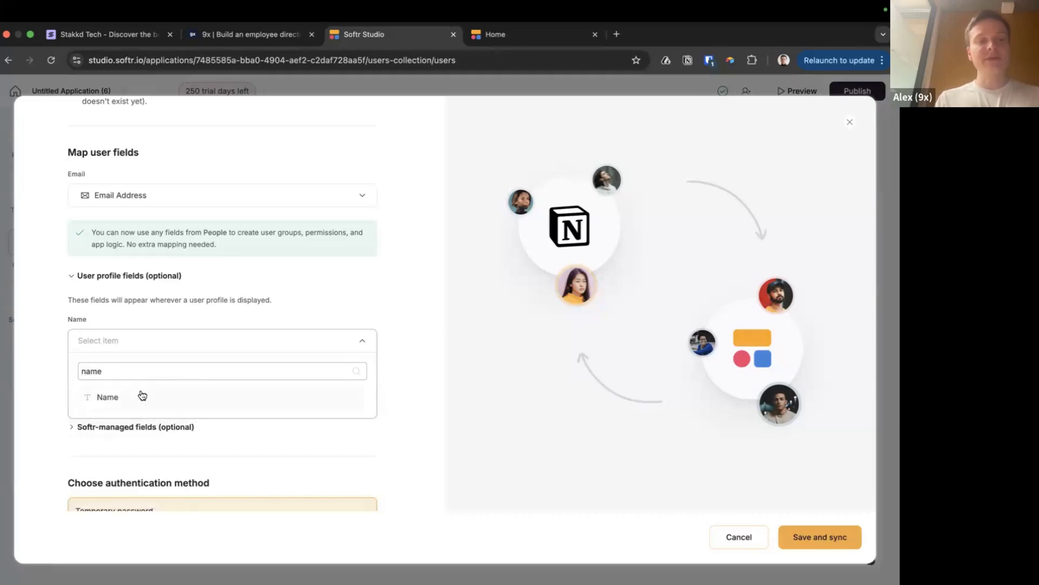
click(141, 396)
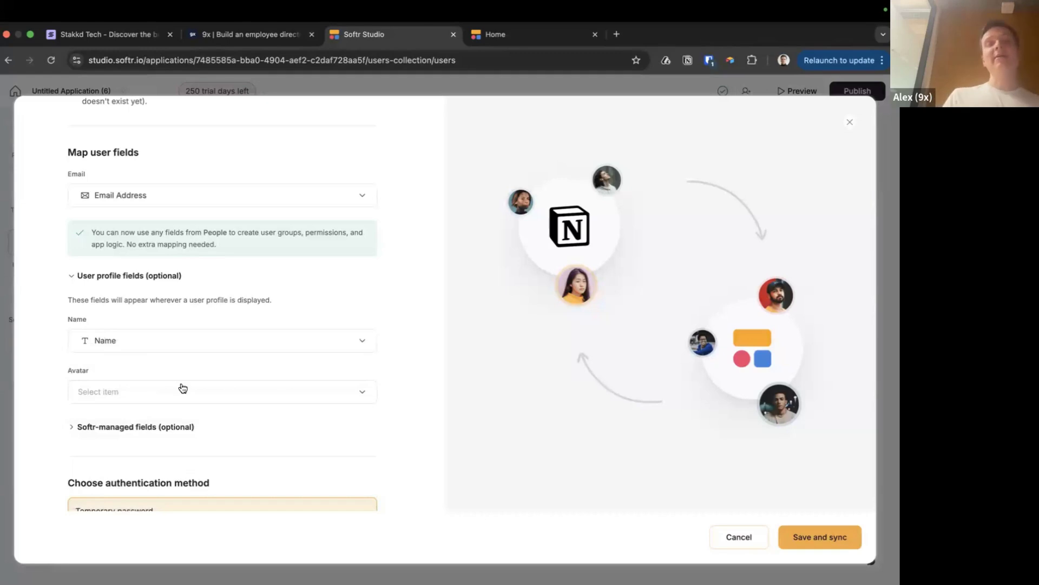
click(204, 394)
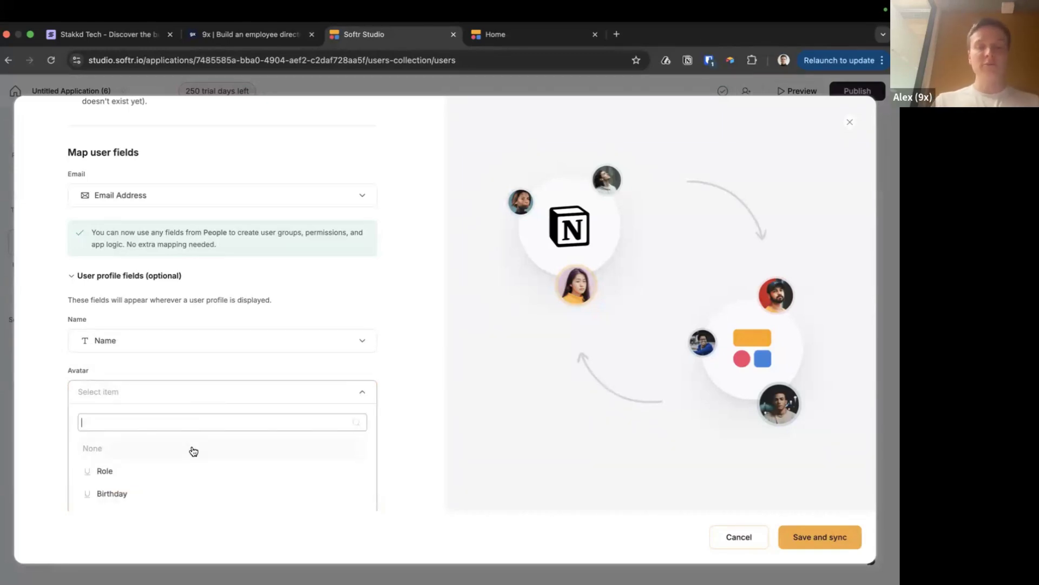
text(pho)
click(153, 477)
Under Softr-managed fields, map Magic link to the Magic Link column
key(ctrl+Left)
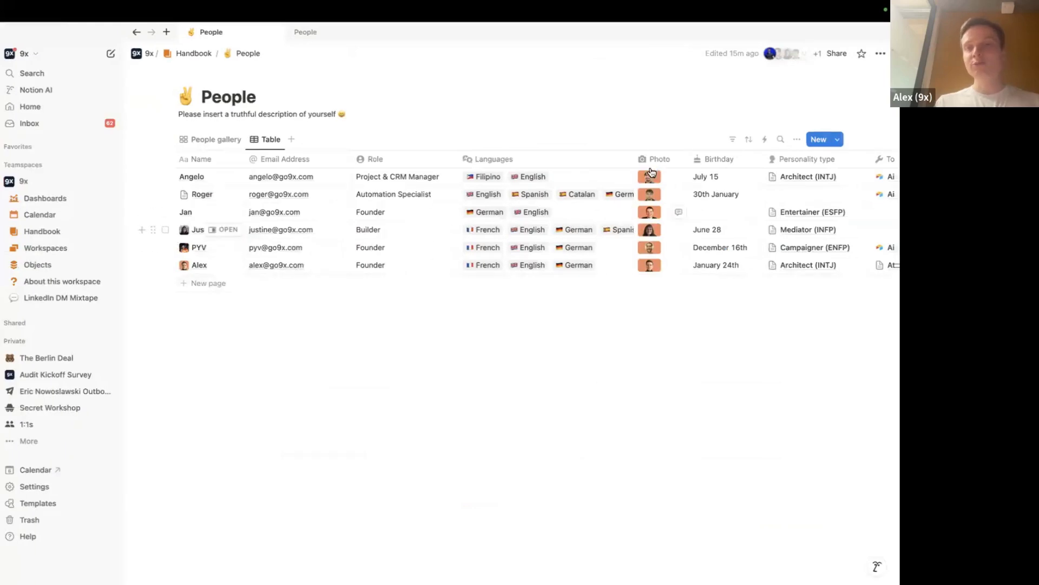
key(ctrl+Right)
scroll(340, 440, down, 2)
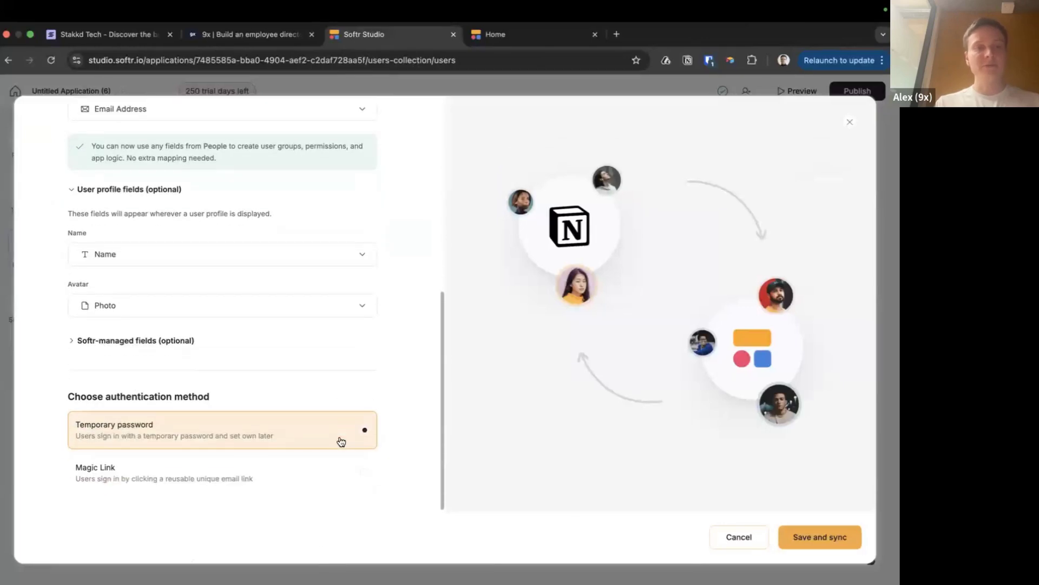
click(71, 343)
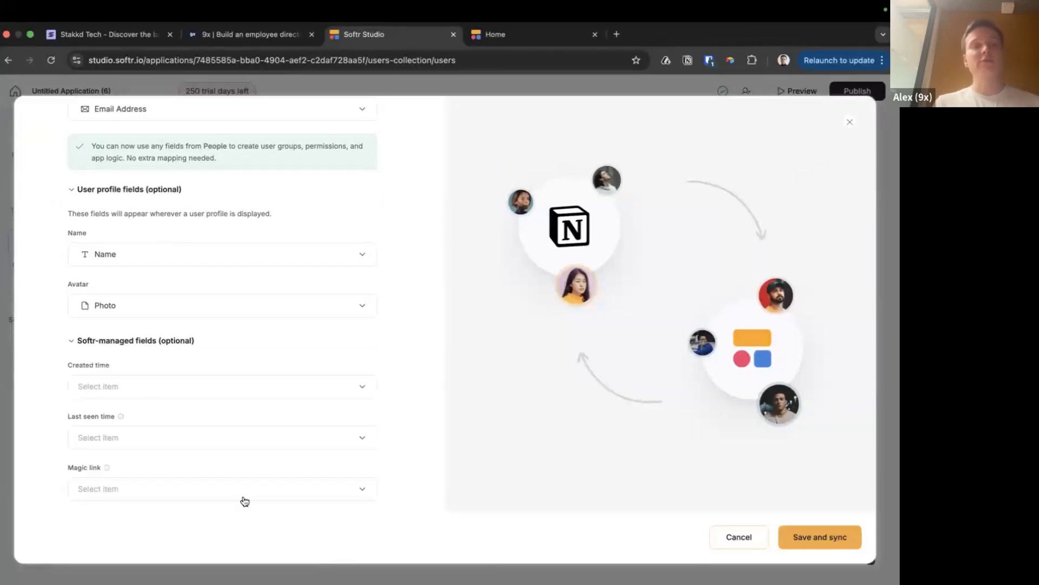
scroll(165, 487, down, 1)
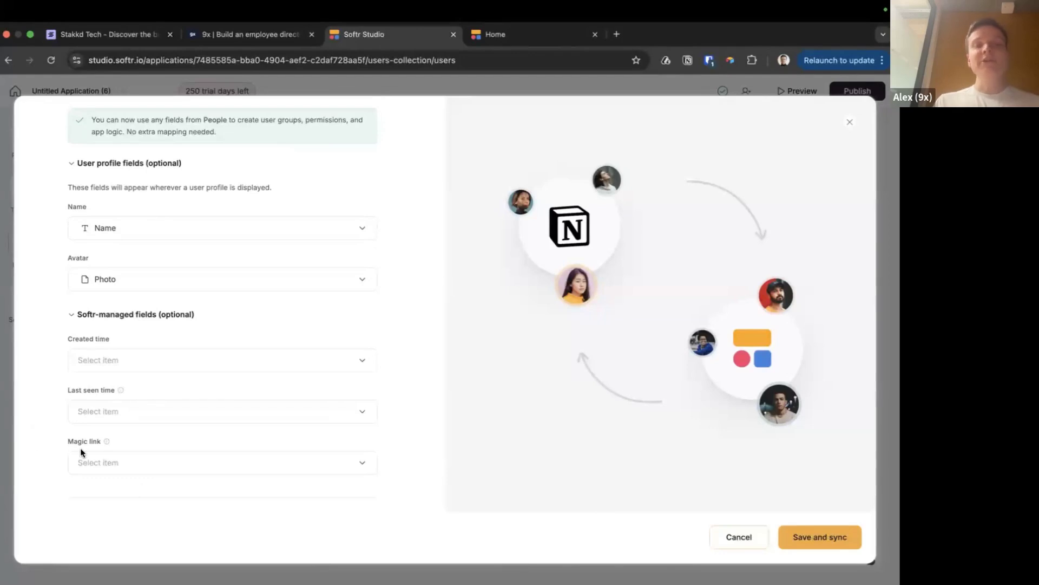
click(164, 463)
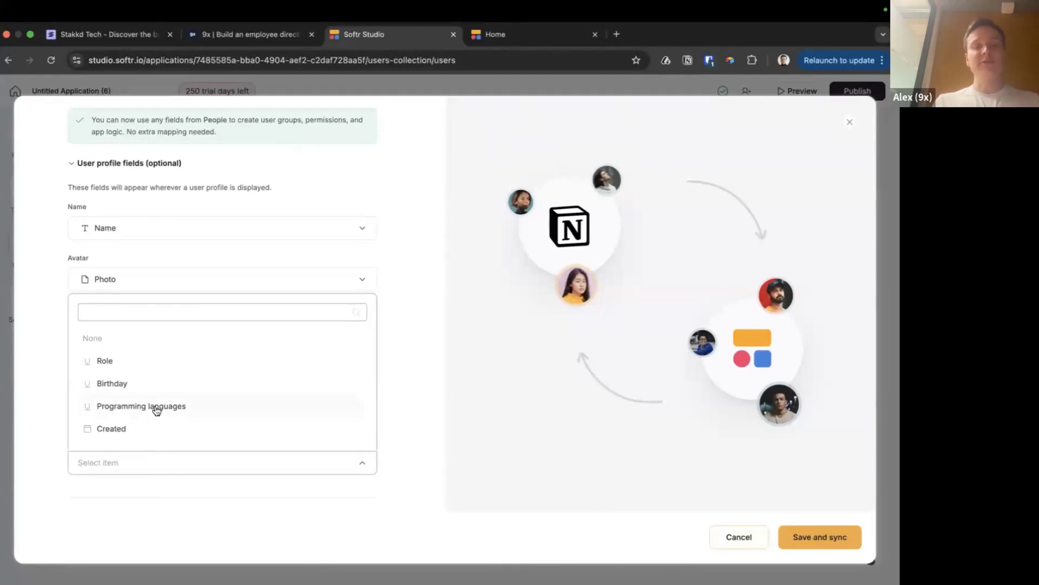
text(magic)
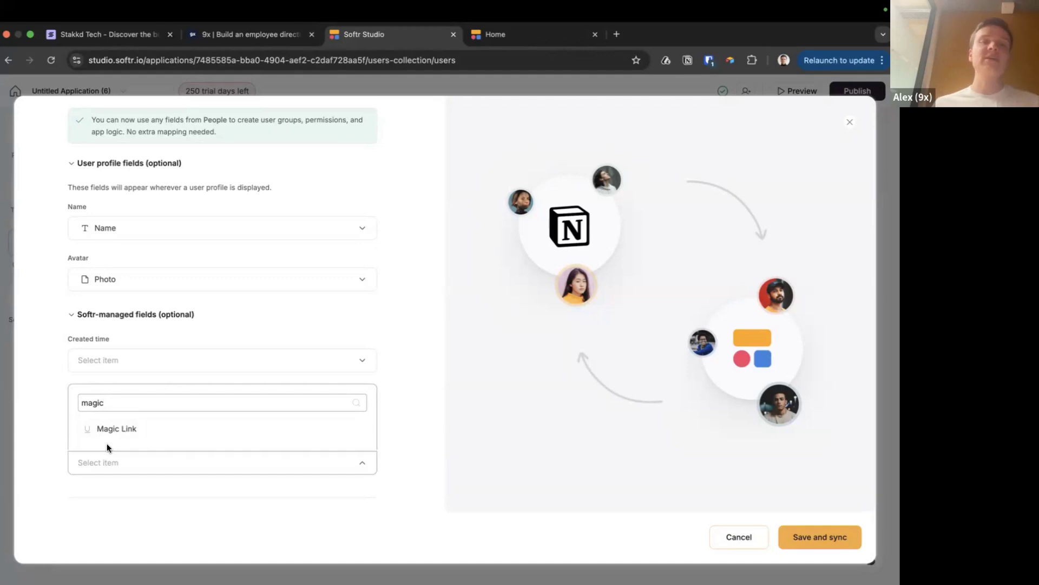
click(120, 432)
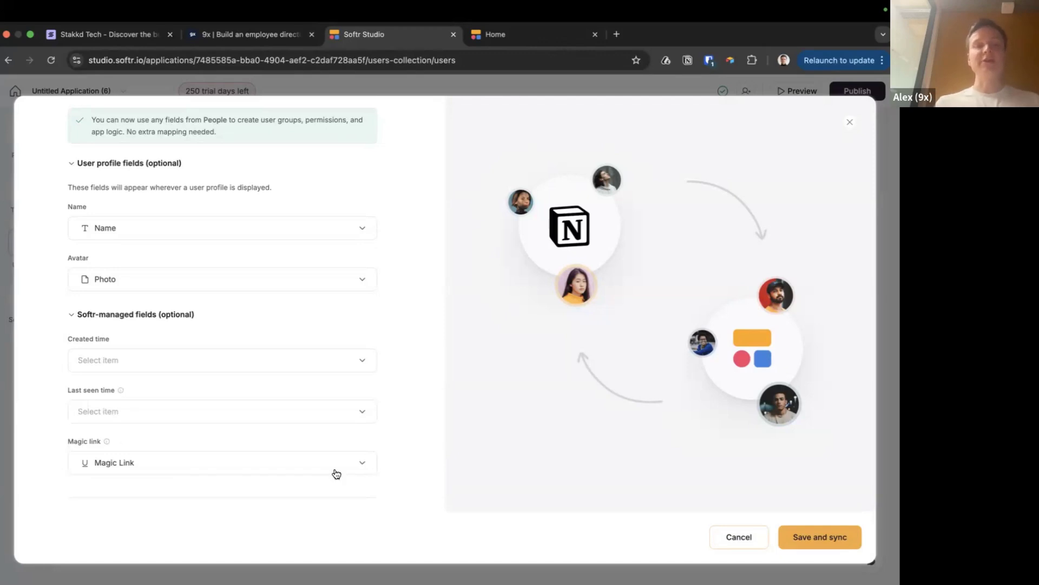
Choose Magic Link as the sign-in method and save and sync the users
scroll(408, 440, down, 3)
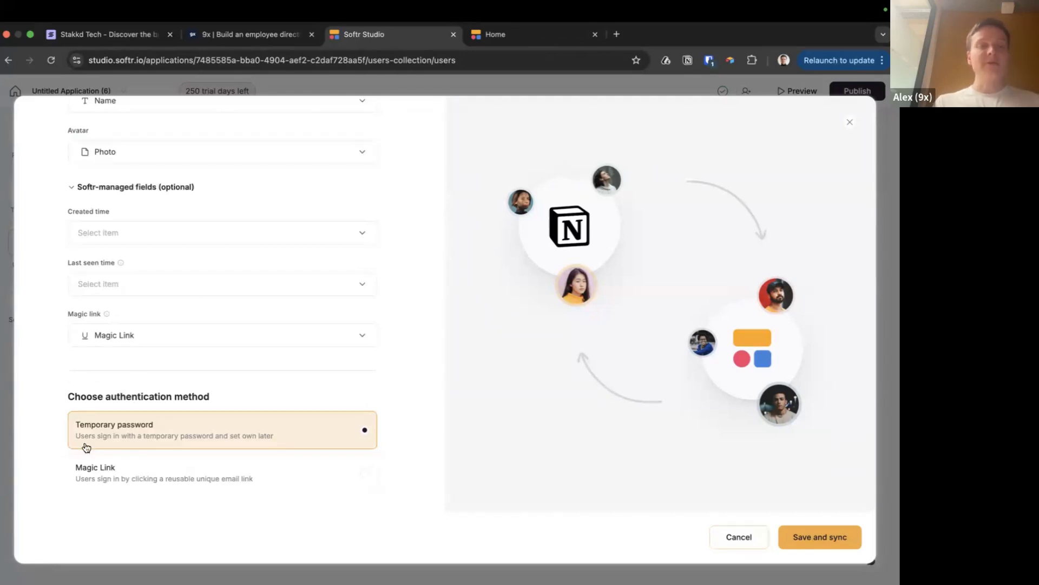
drag(106, 398, 166, 398)
click(100, 480)
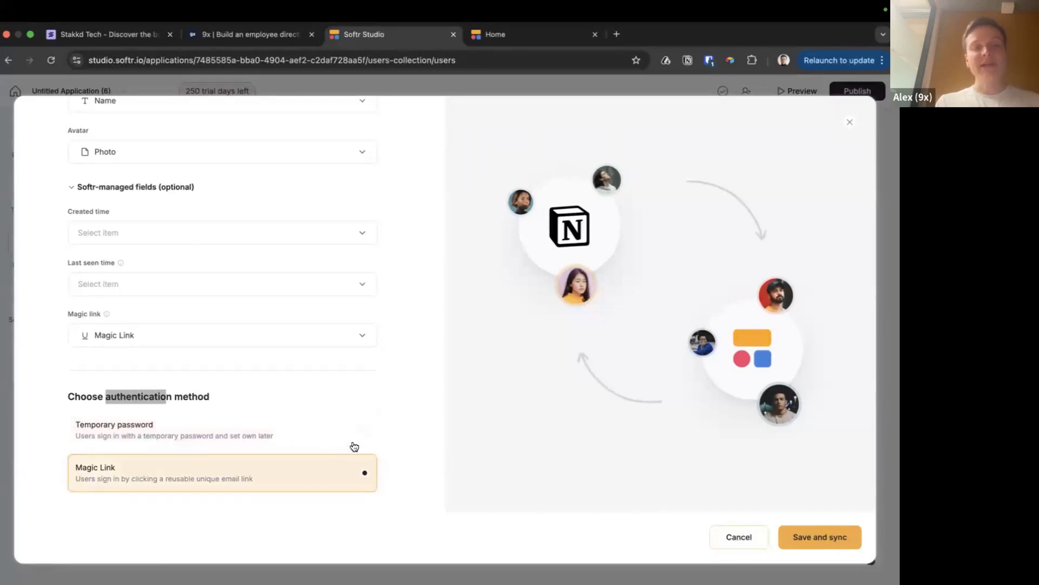
click(831, 545)
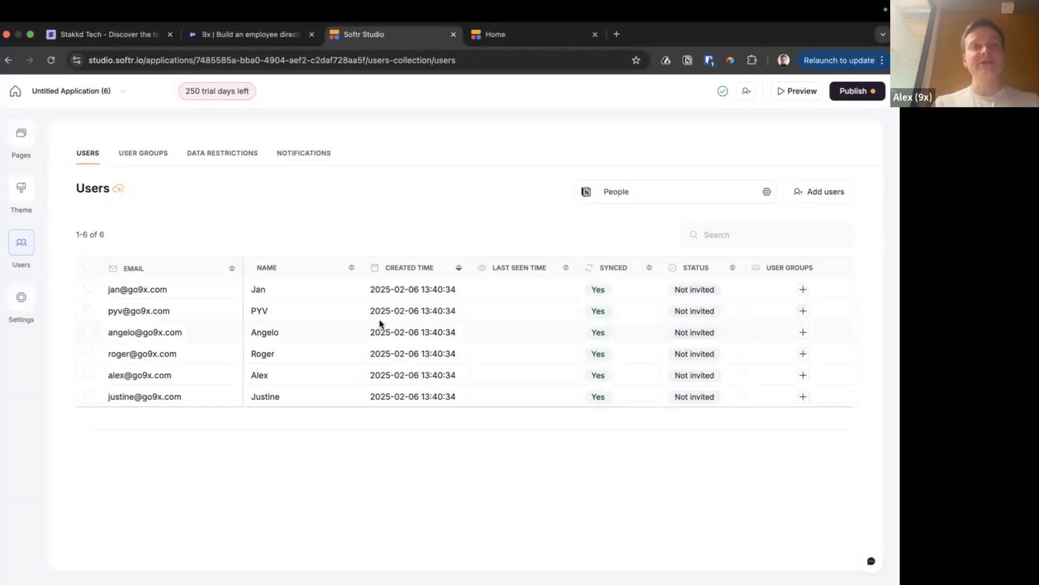
Look at the published directory, then open the Home page in the Softr Studio editor
click(505, 34)
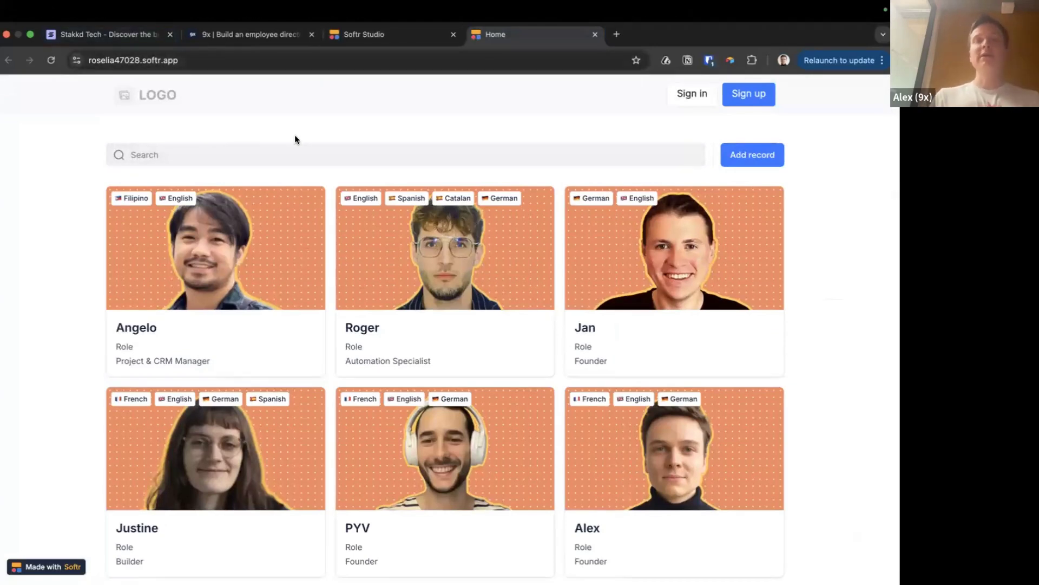
click(382, 37)
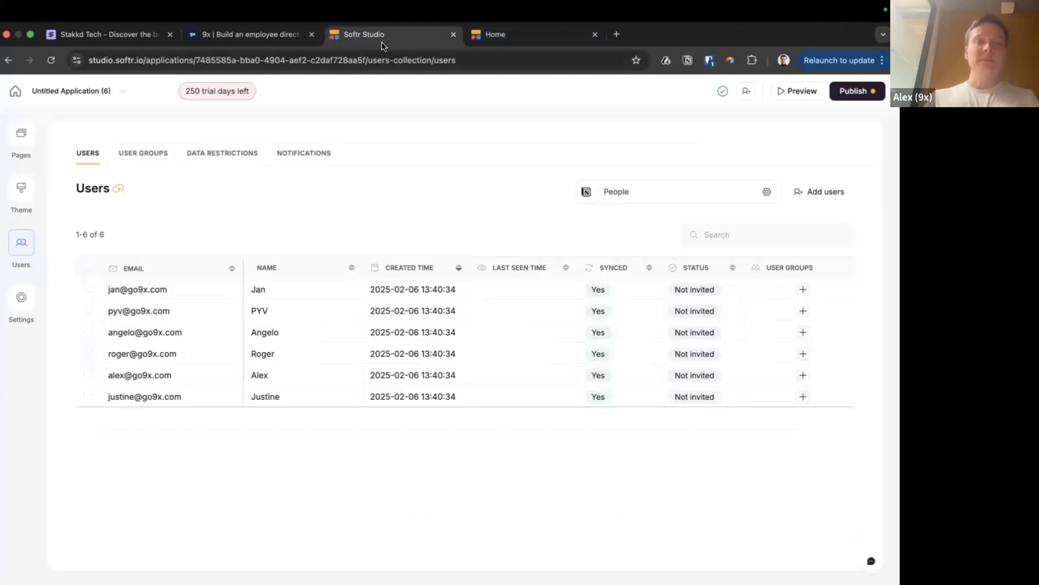
click(29, 138)
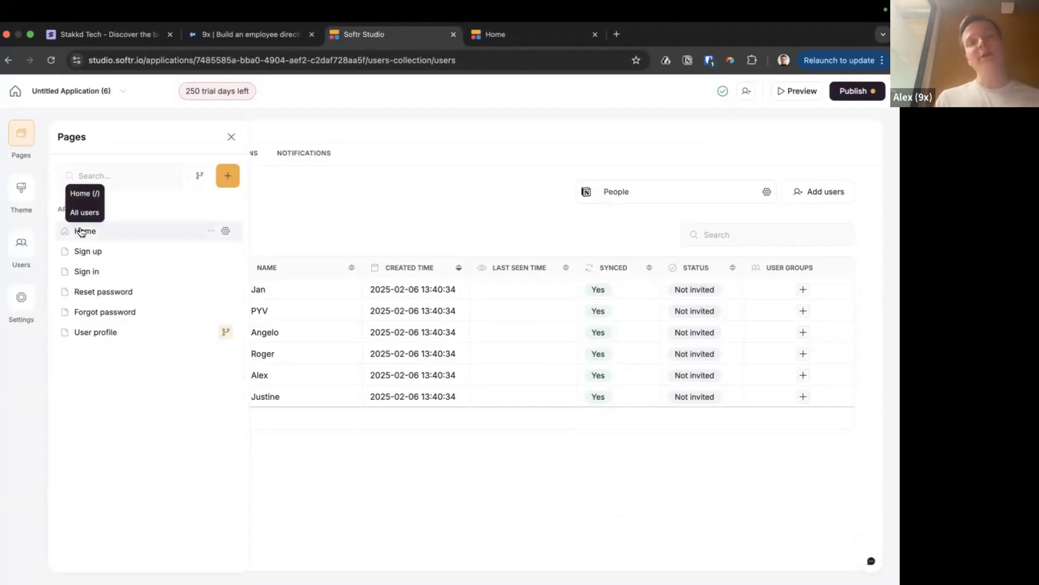
click(81, 231)
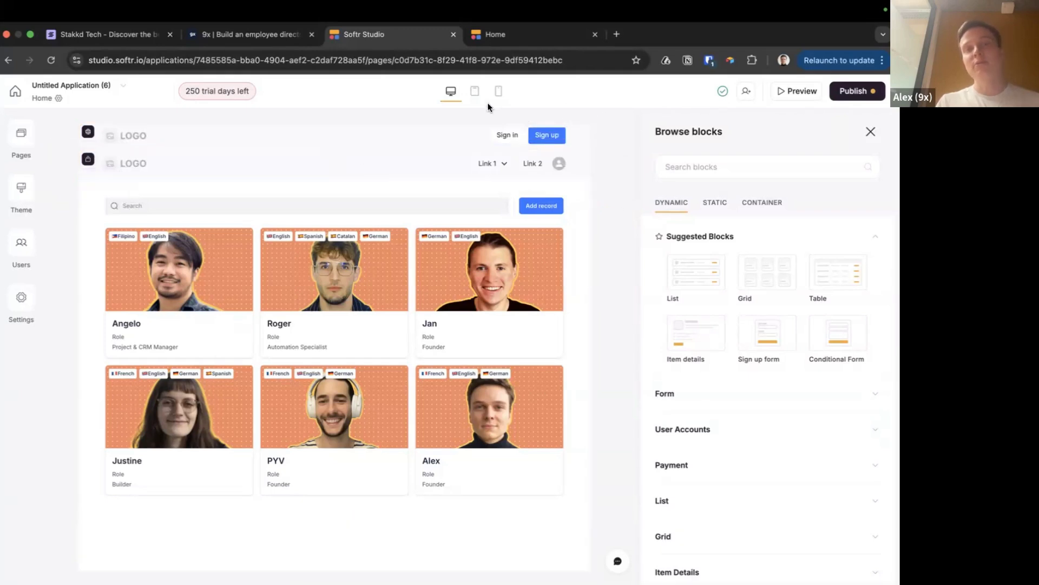
Check the live Home page, then close the block catalogue in the editor
click(492, 33)
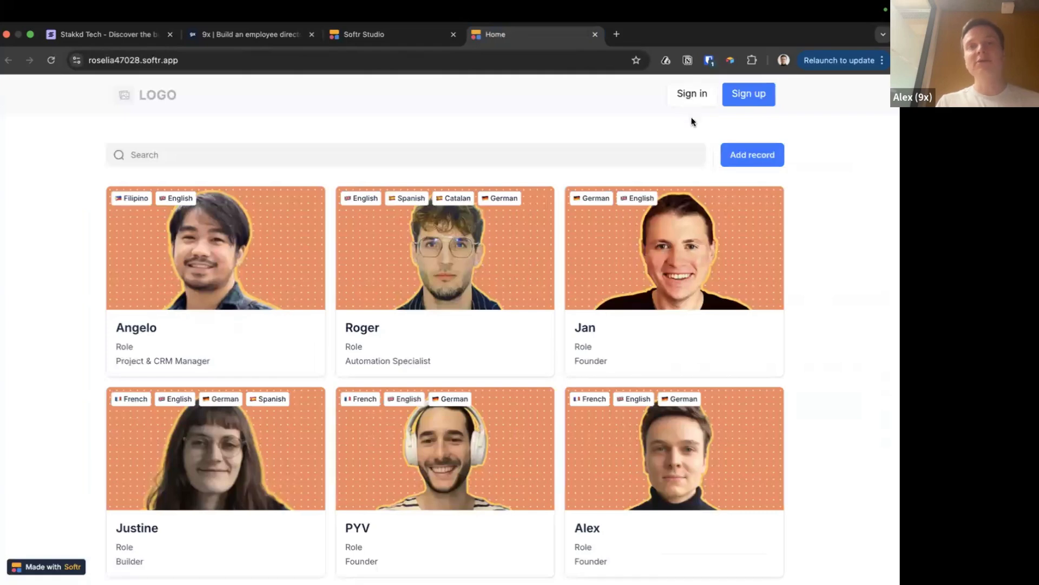
click(361, 36)
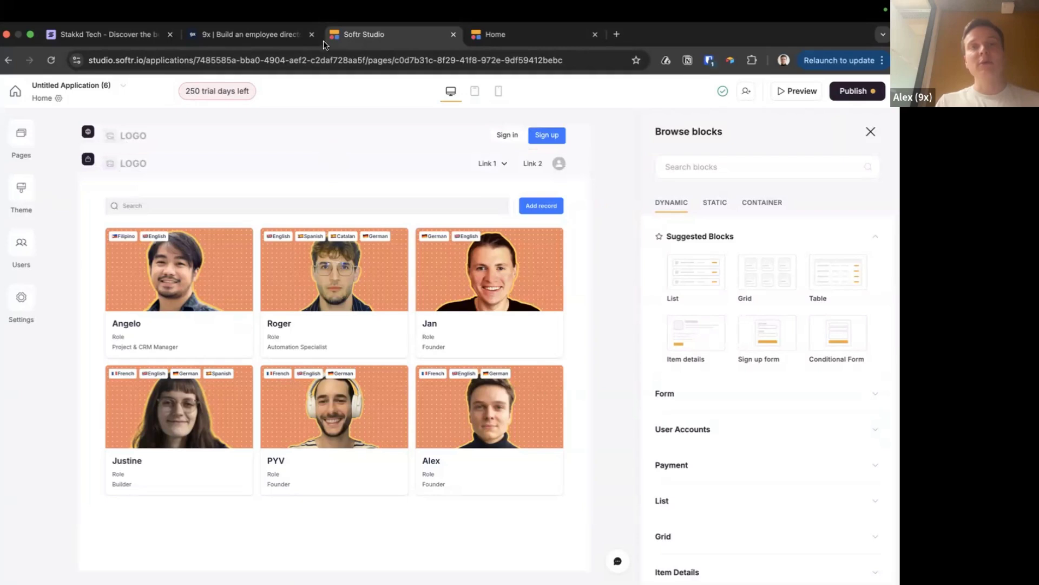
mouse_move(447, 154)
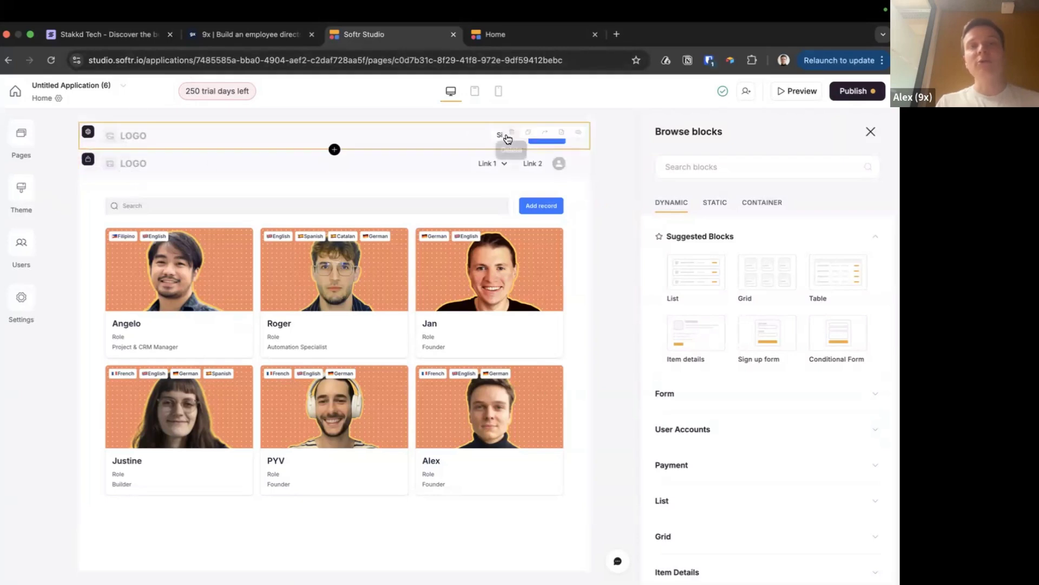
click(605, 180)
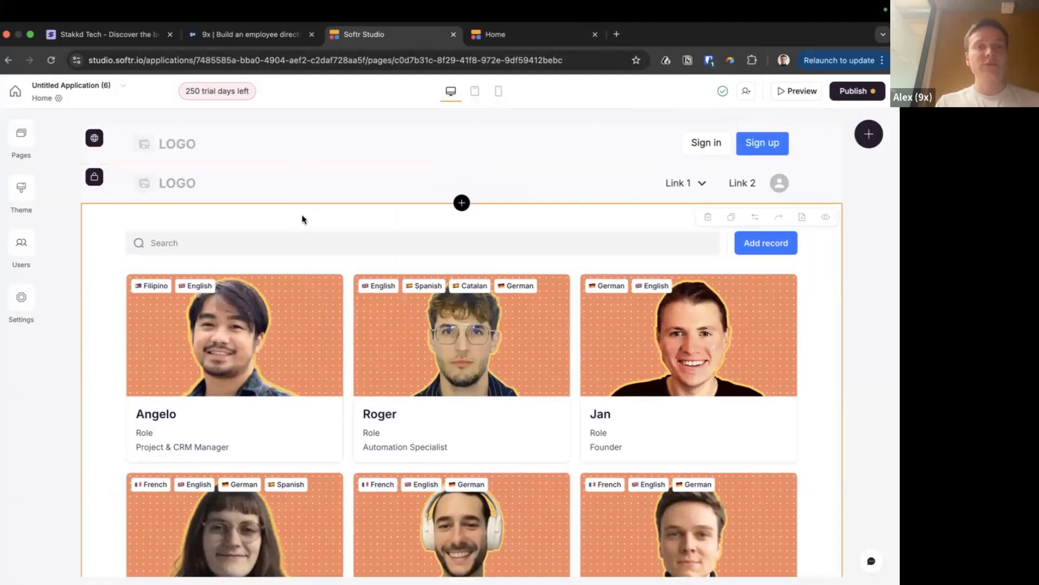
Restrict the grid1 card grid to logged-in users and publish the updates
click(132, 227)
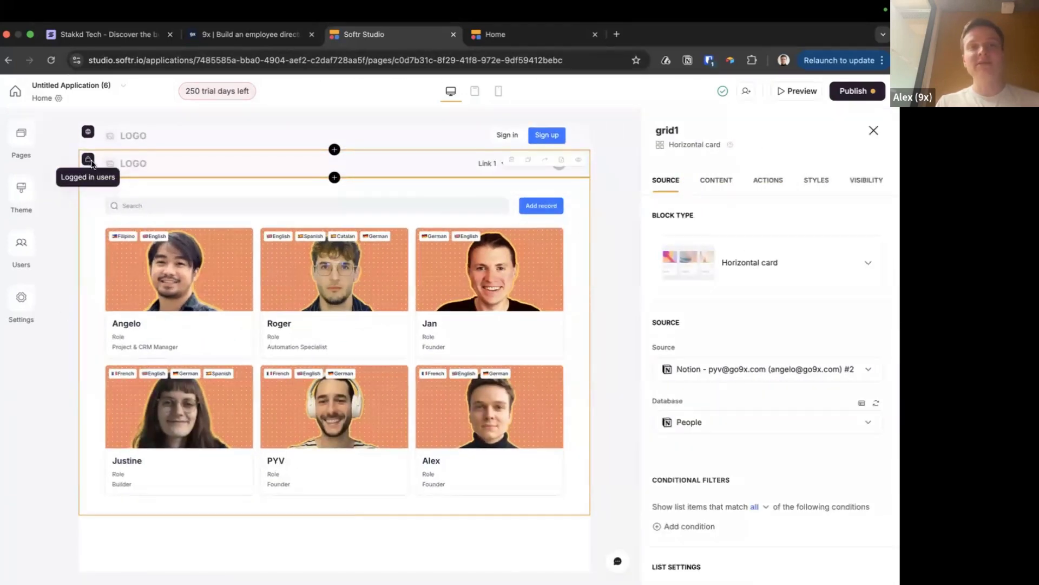
click(862, 184)
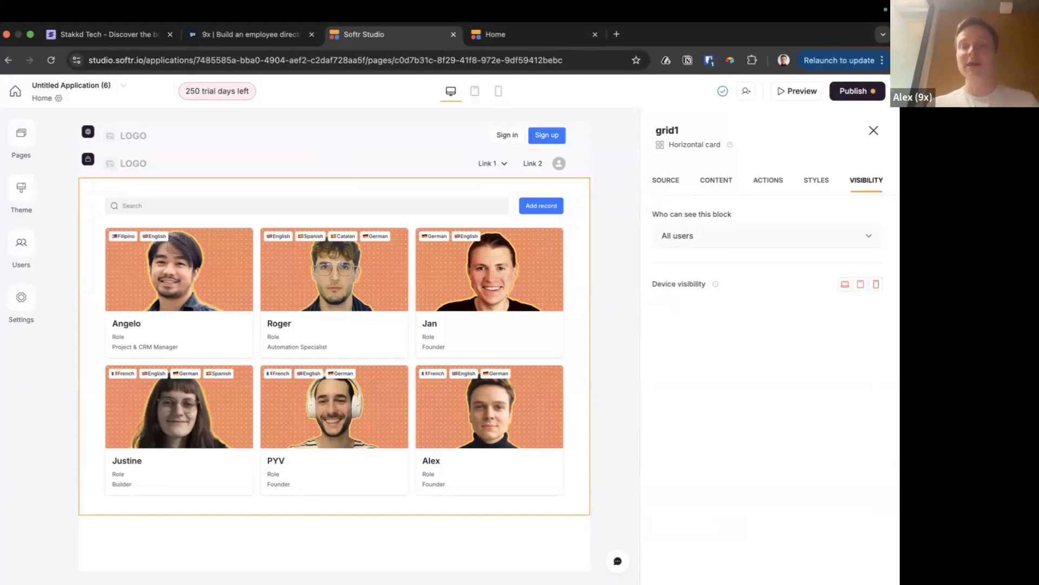
click(861, 236)
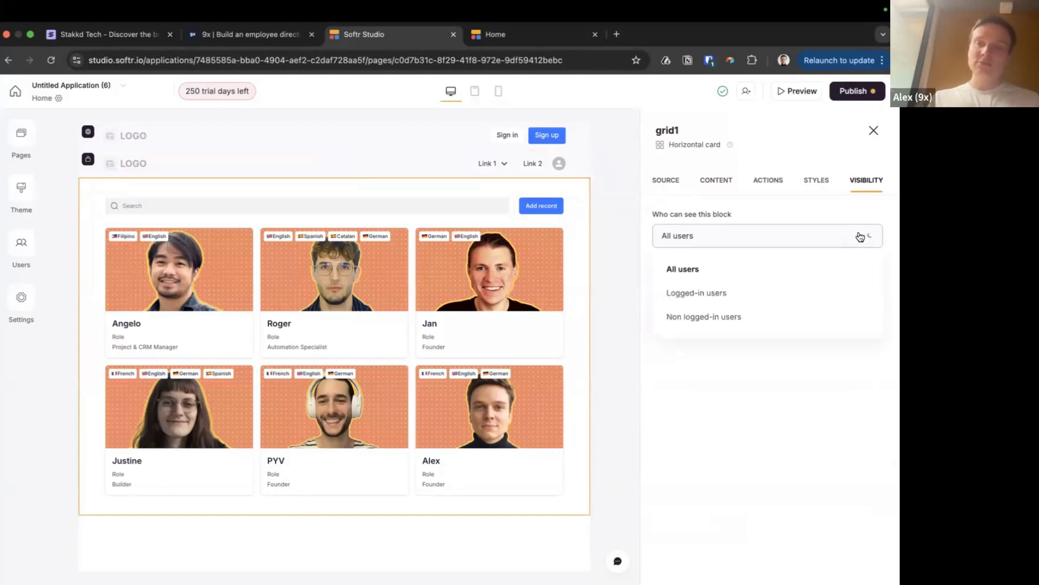
click(737, 301)
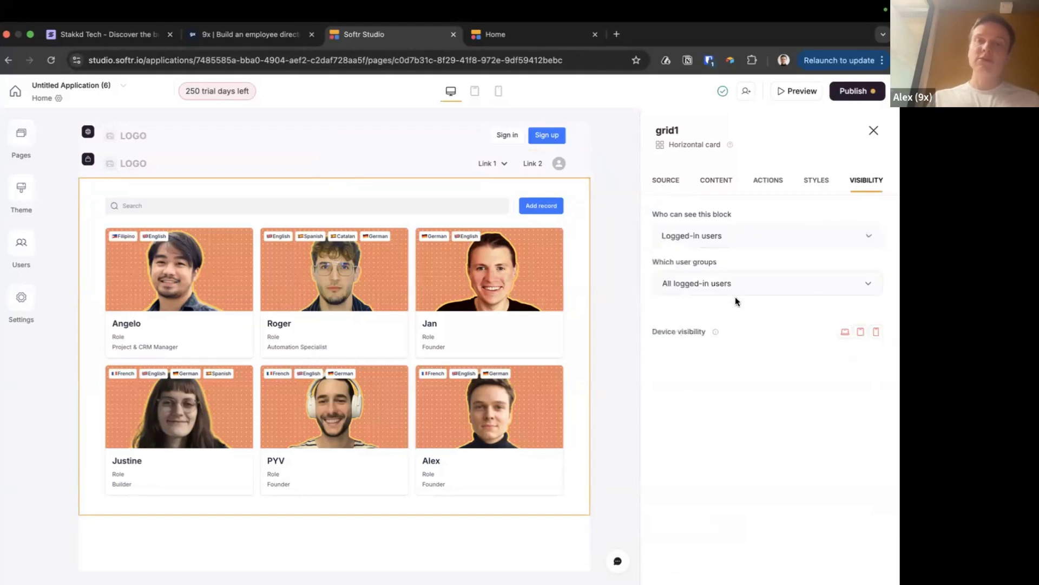
click(851, 91)
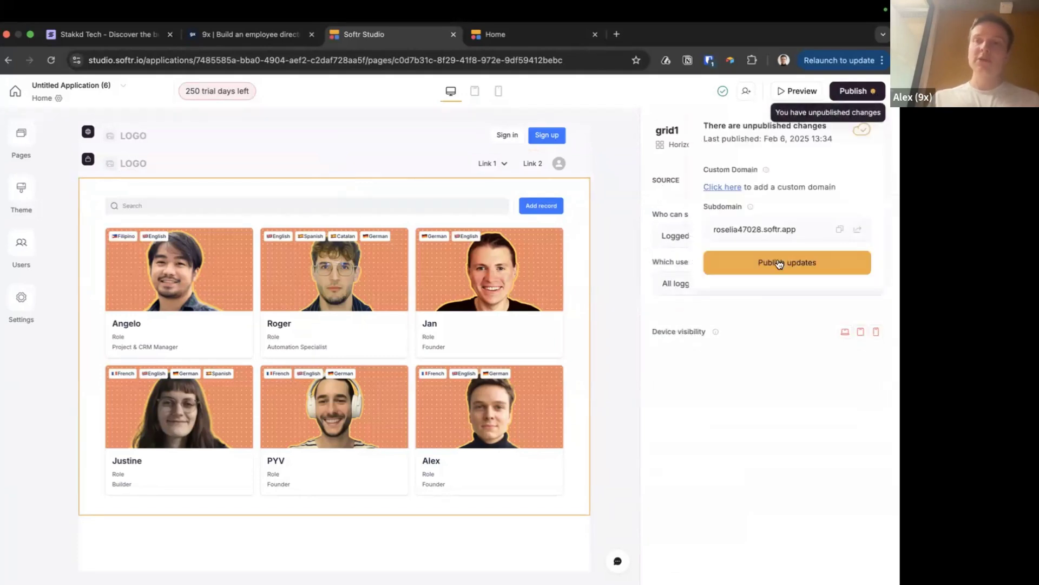
click(780, 263)
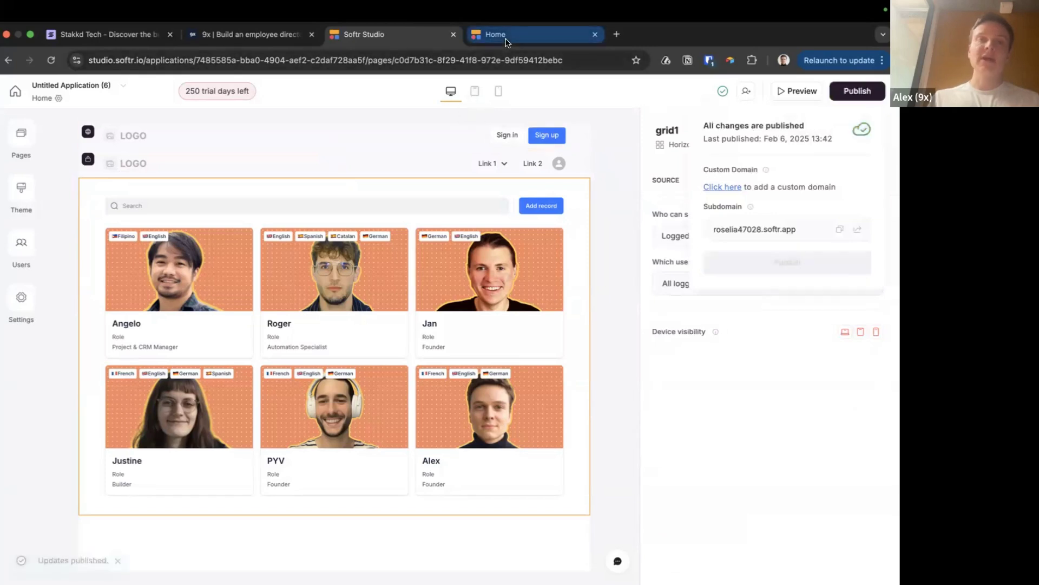
Reload the live Home page to confirm the grid is hidden, then bring up Notion's People table
click(495, 34)
key(super+r)
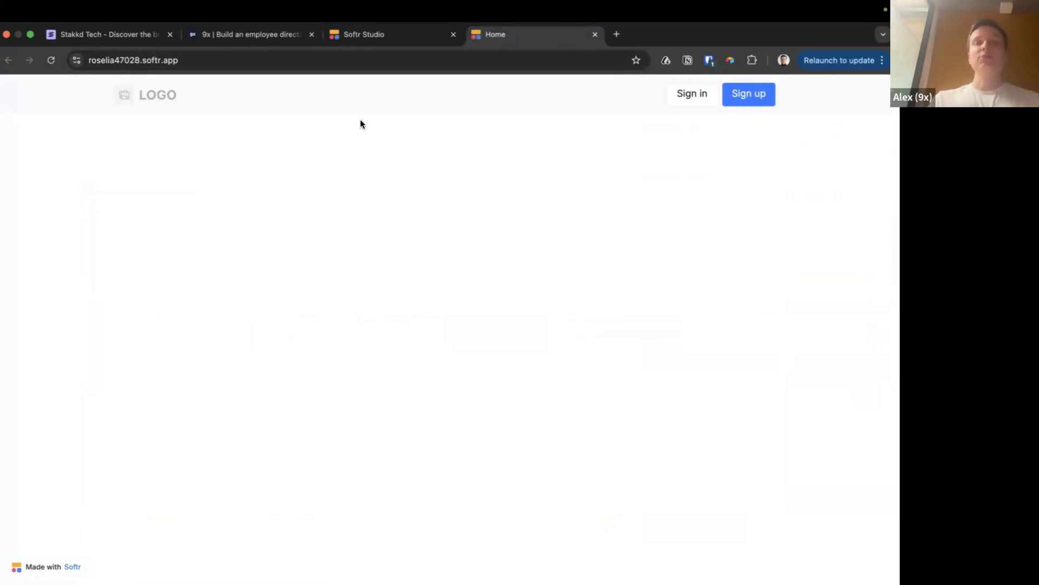
click(374, 39)
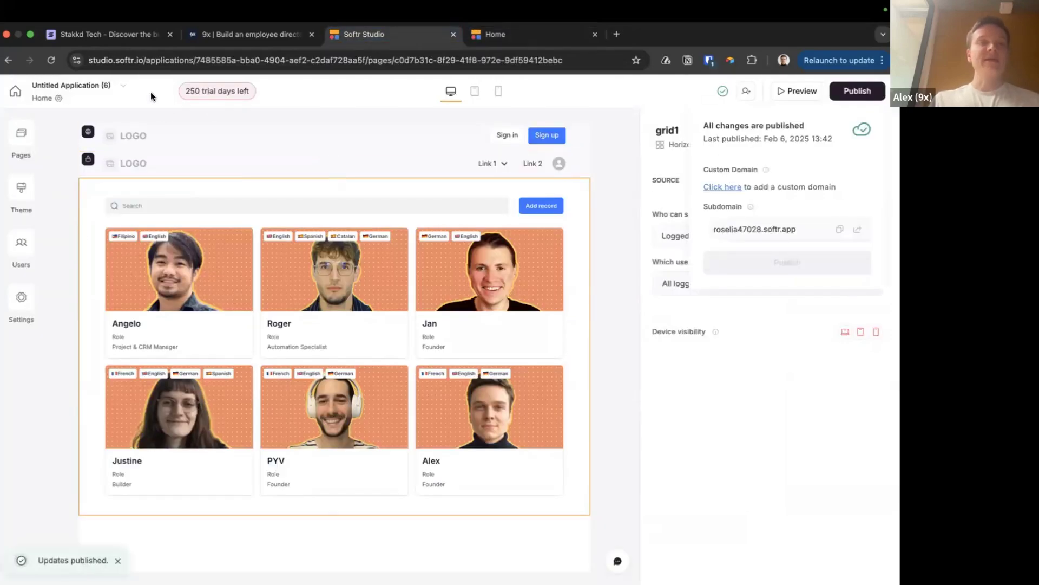
key(super+Tab)
Copy the last person's Magic Link URL from Notion and load it in a new Chrome tab
scroll(515, 190, right, 10)
scroll(514, 190, right, 5)
scroll(705, 175, left, 15)
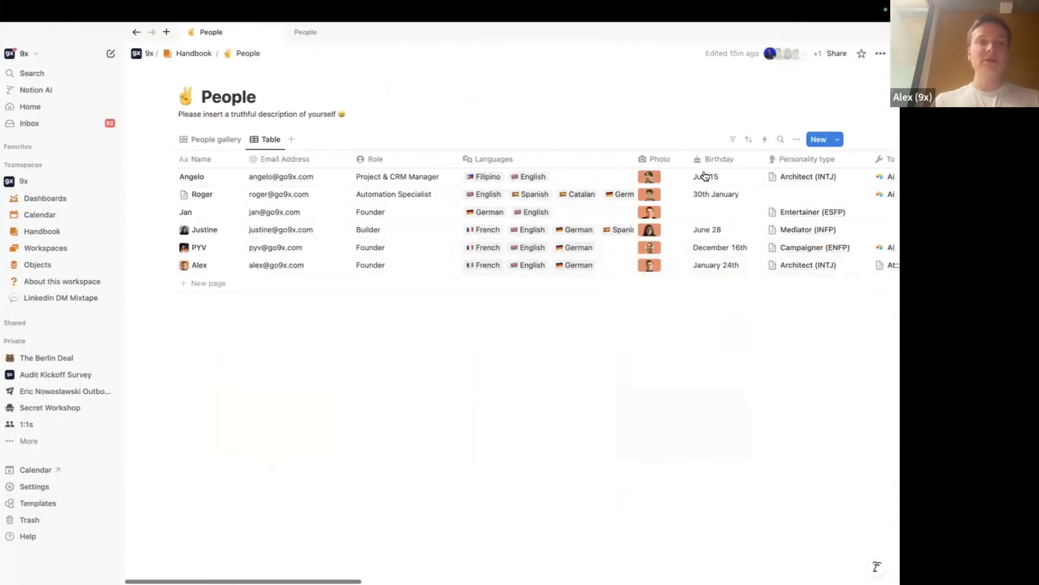
scroll(278, 267, right, 10)
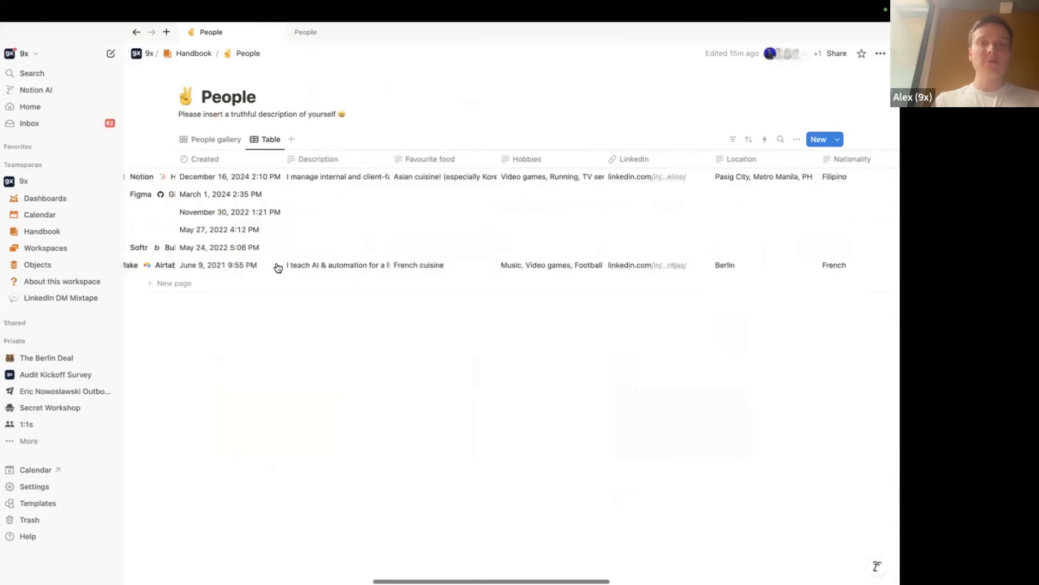
scroll(278, 267, right, 10)
click(694, 266)
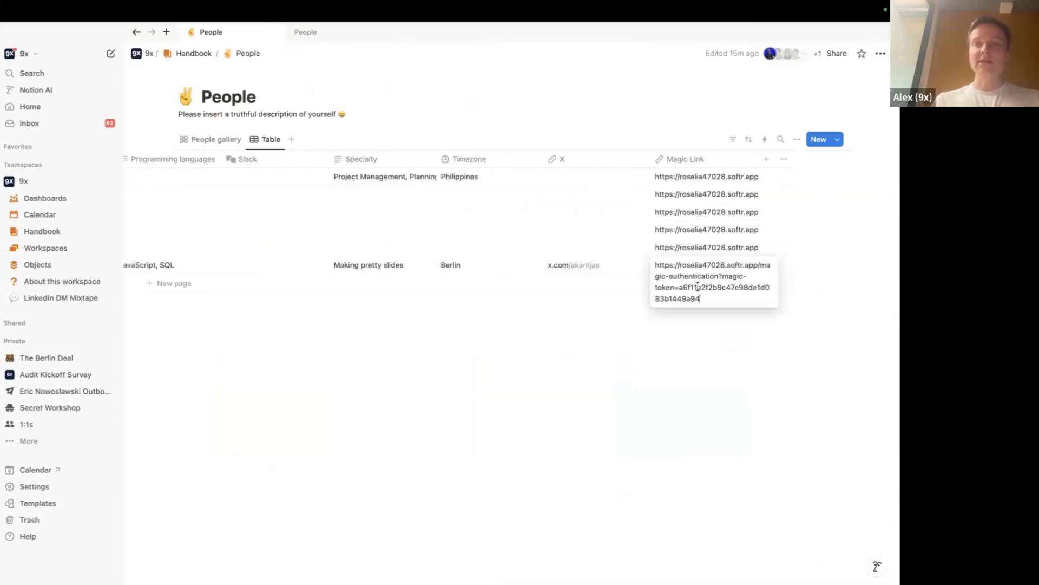
triple_click(706, 289)
key(super+c)
key(super+Tab)
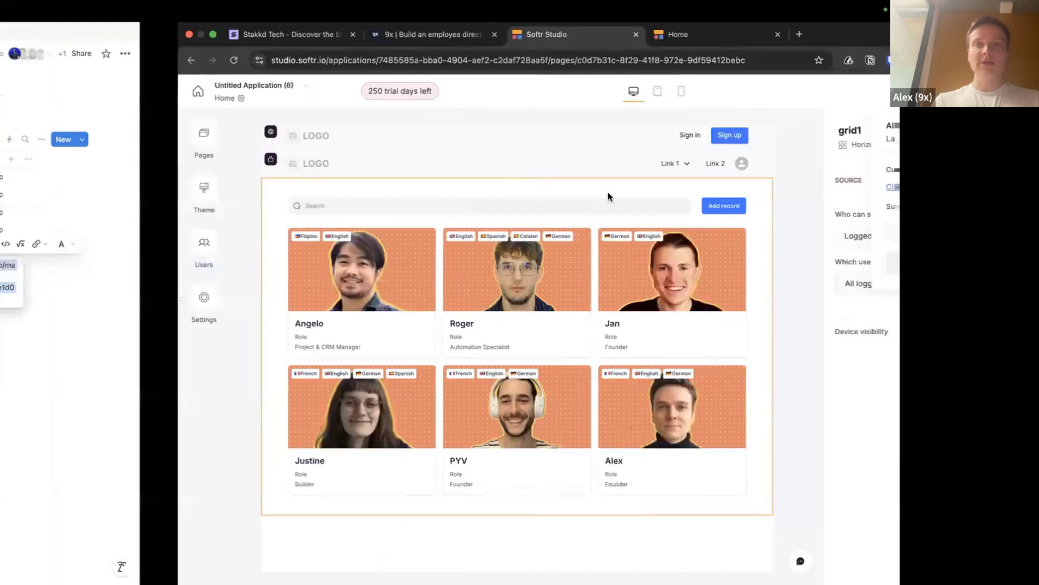
key(super+t)
key(super+v)
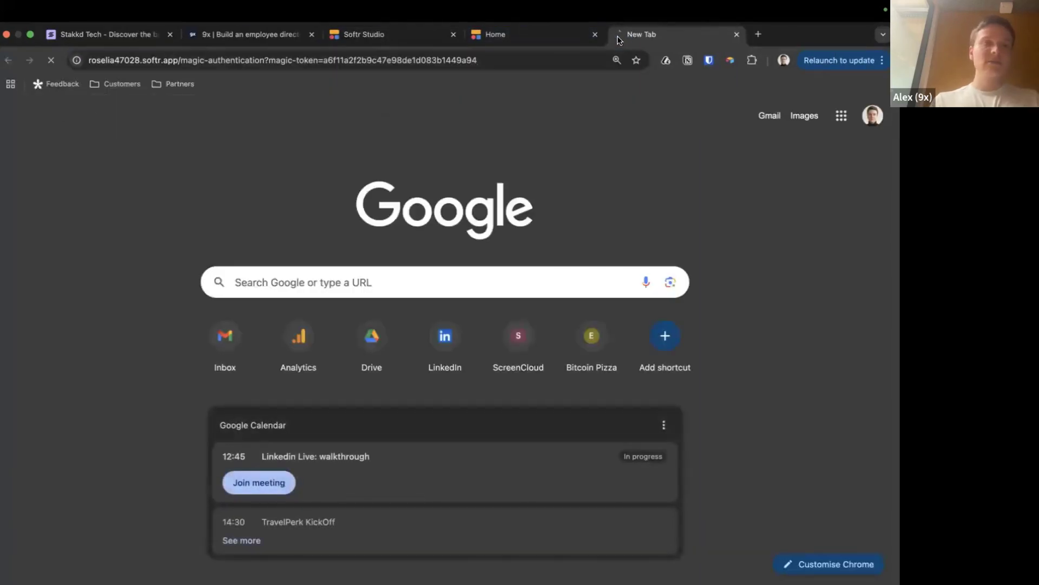
key(Return)
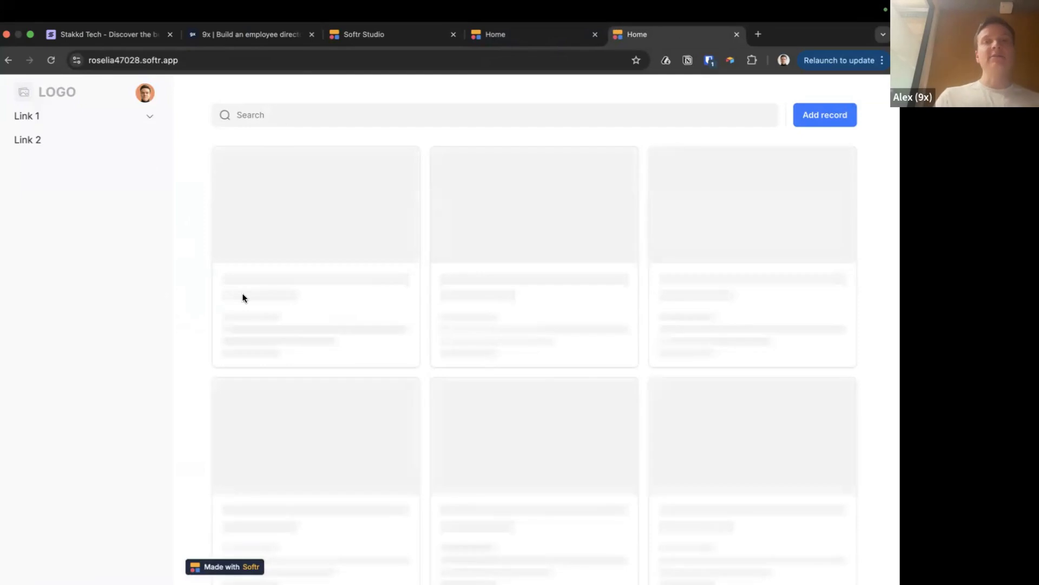
Compare the signed-in and signed-out Home views, then select the logged-in header in the editor
click(508, 39)
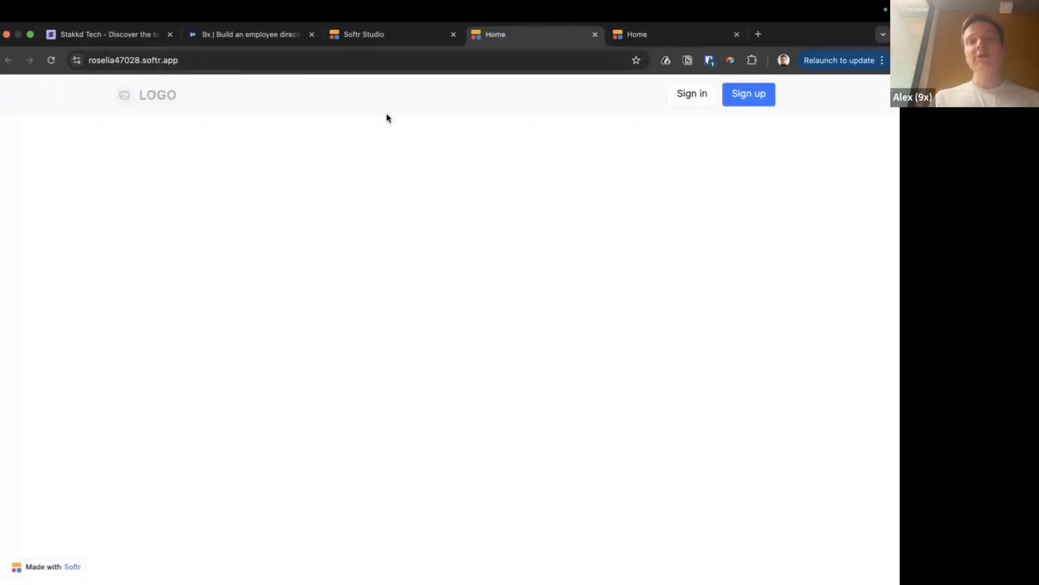
click(647, 39)
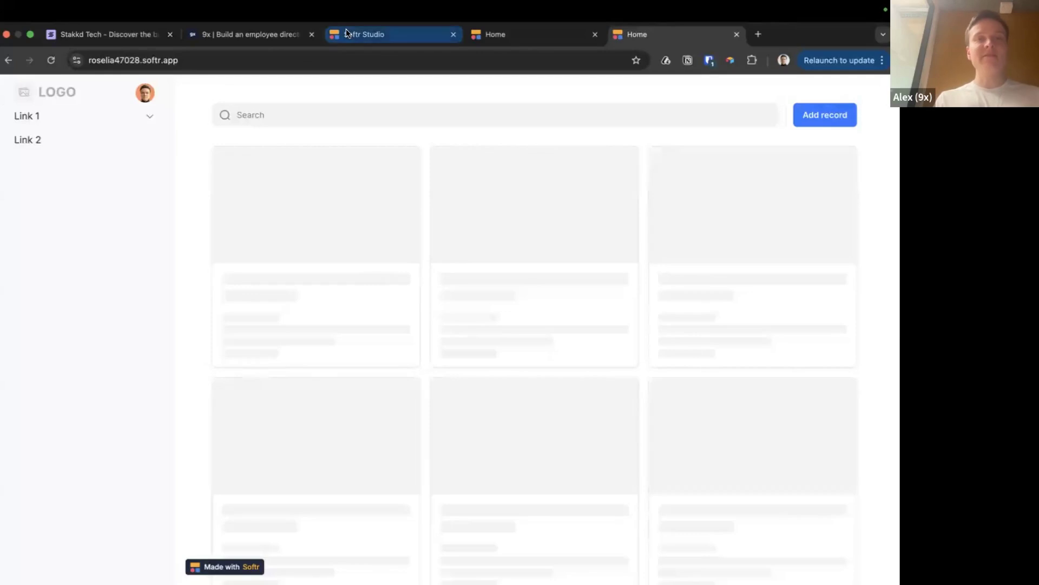
click(503, 43)
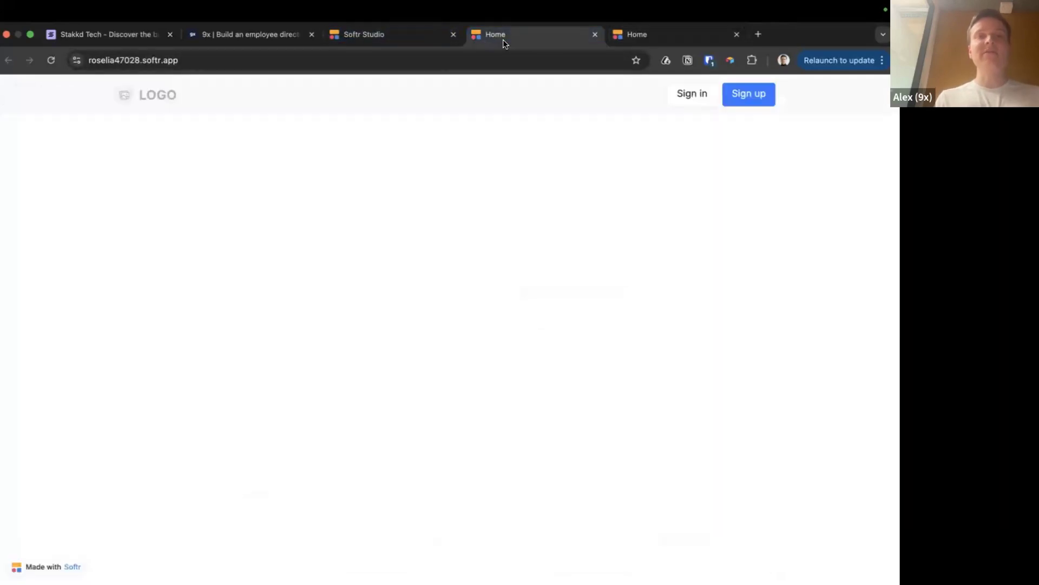
click(382, 35)
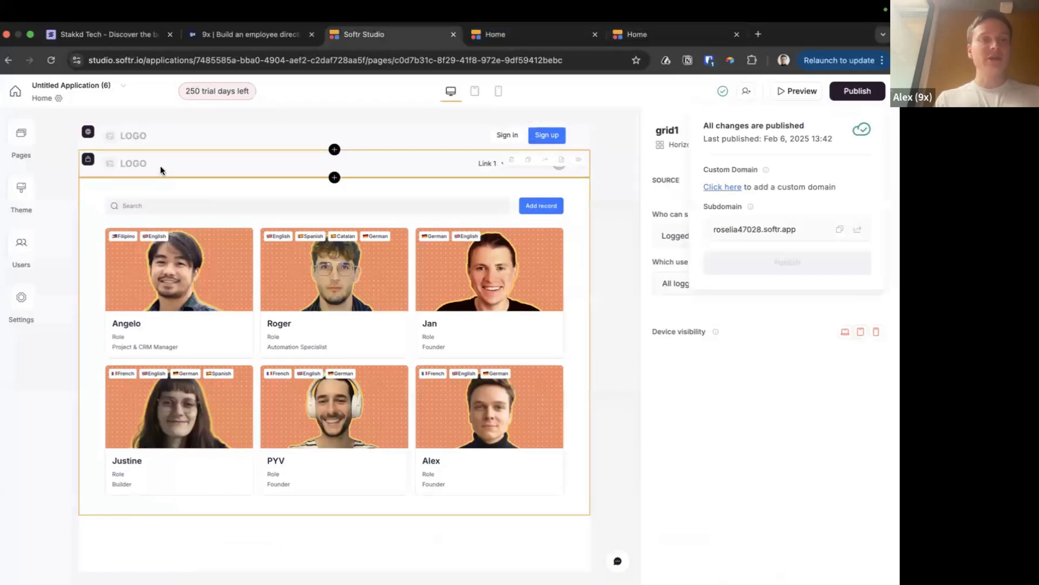
click(89, 158)
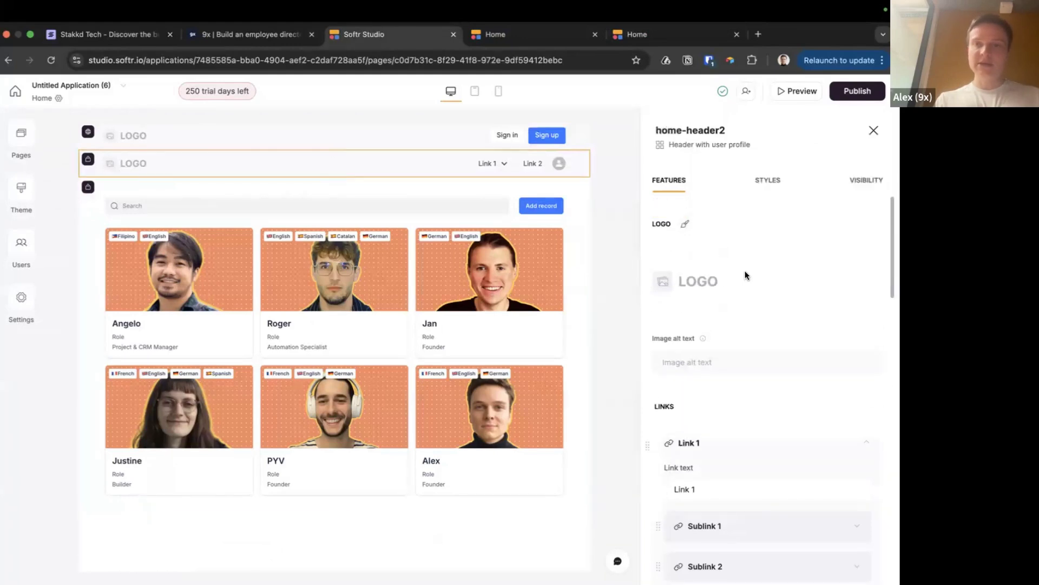
Set the logged-in home-header2 orientation to Horizontal
scroll(745, 276, down, 10)
scroll(745, 275, down, 5)
click(706, 413)
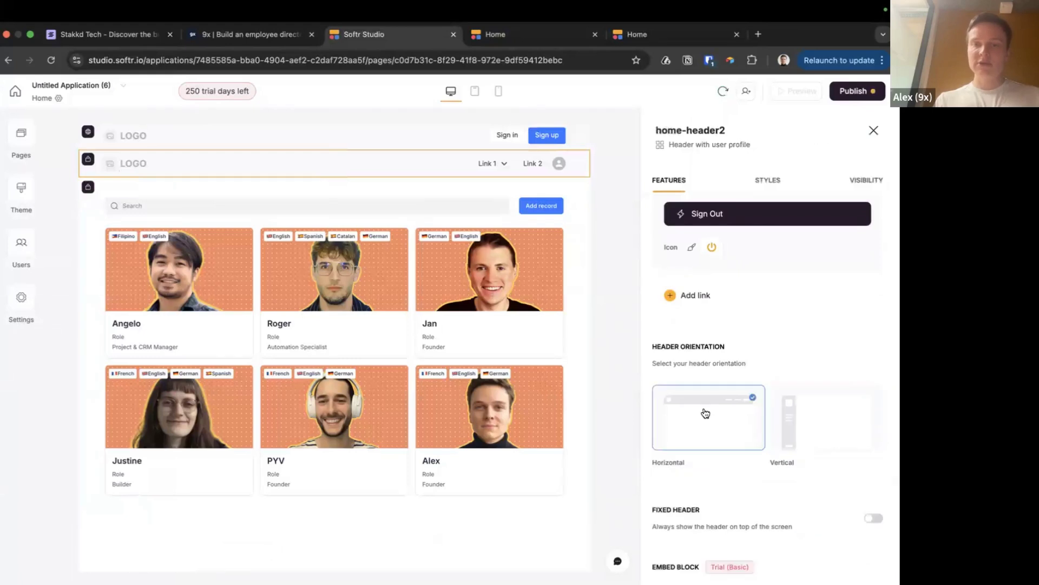
Publish the header update and return to the signed-in live directory tab
click(872, 96)
click(787, 263)
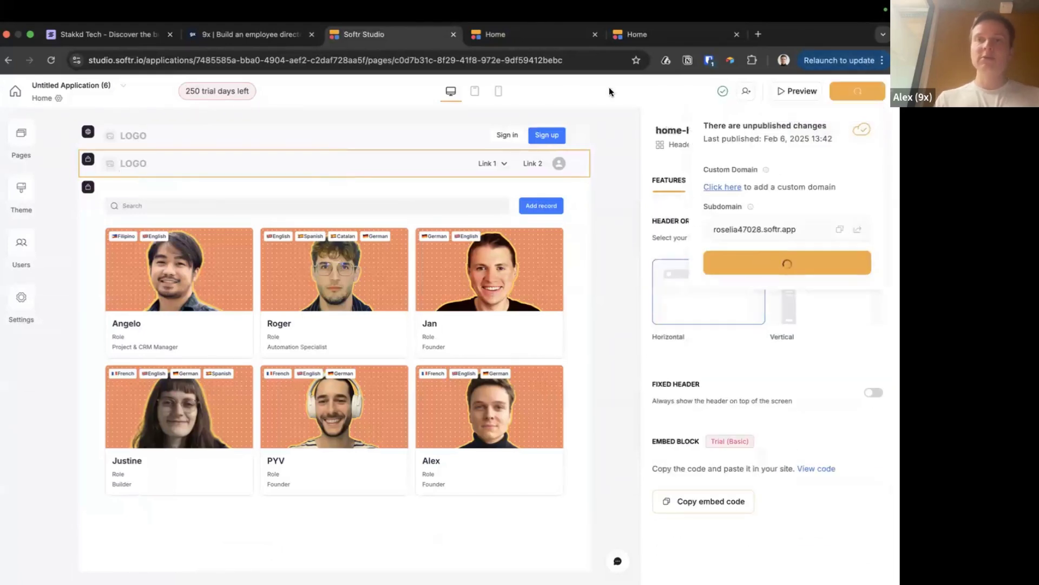
click(648, 36)
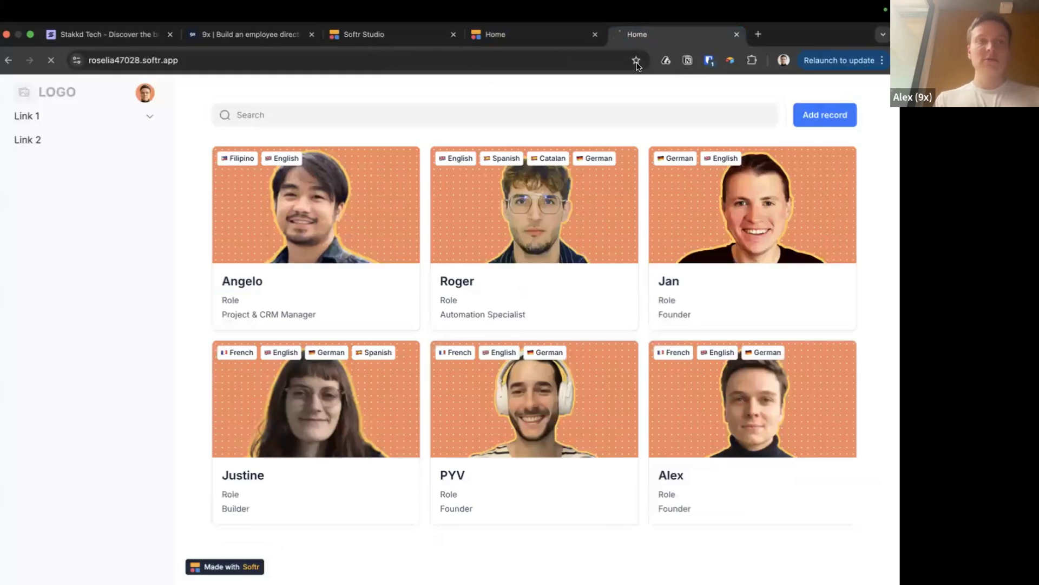
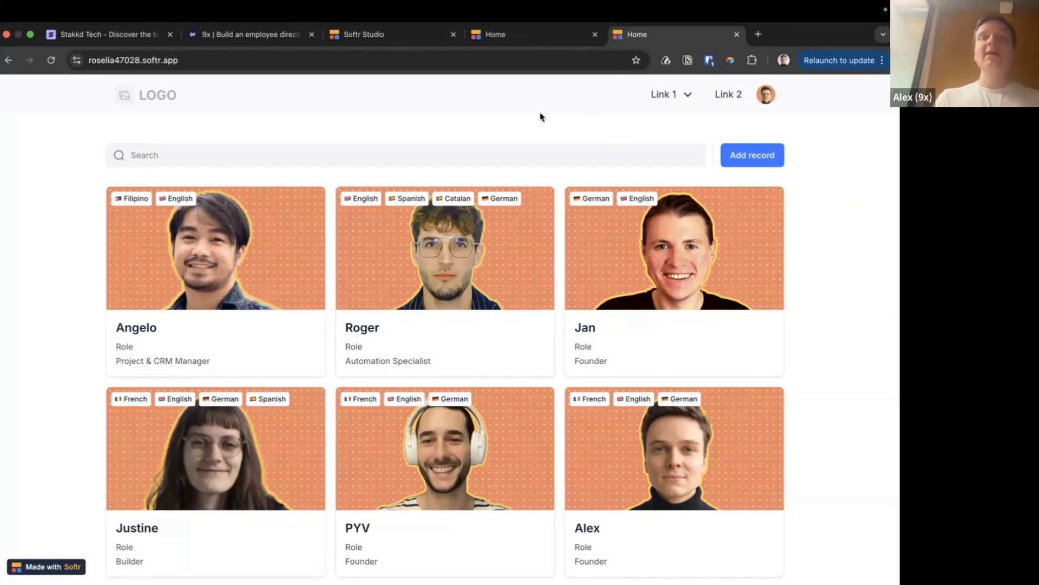
Glance at the slides, then view the live directory signed out and open its sign-up page
key(super+Tab)
key(super+Tab)
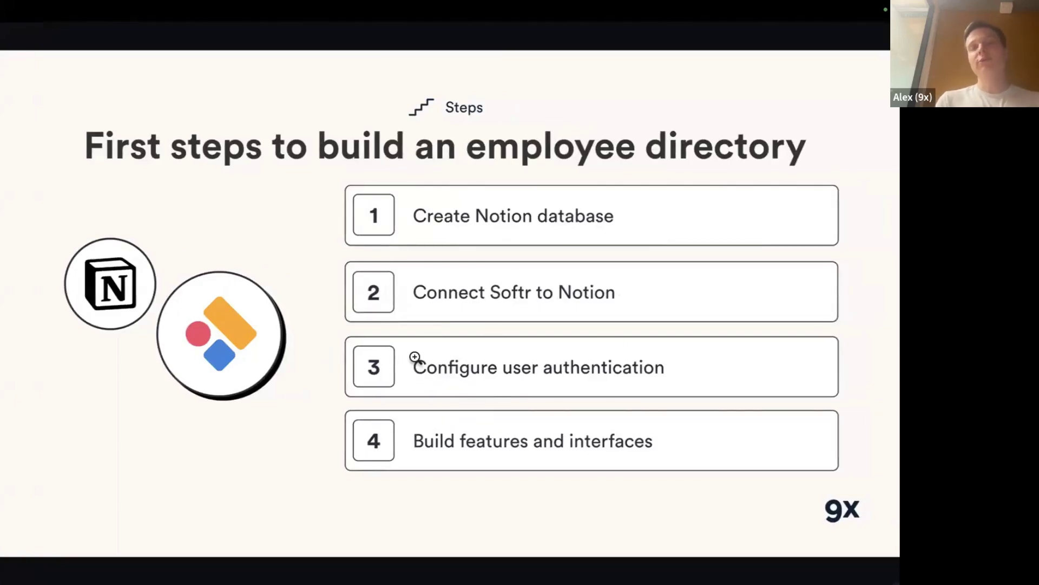
key(super+Tab)
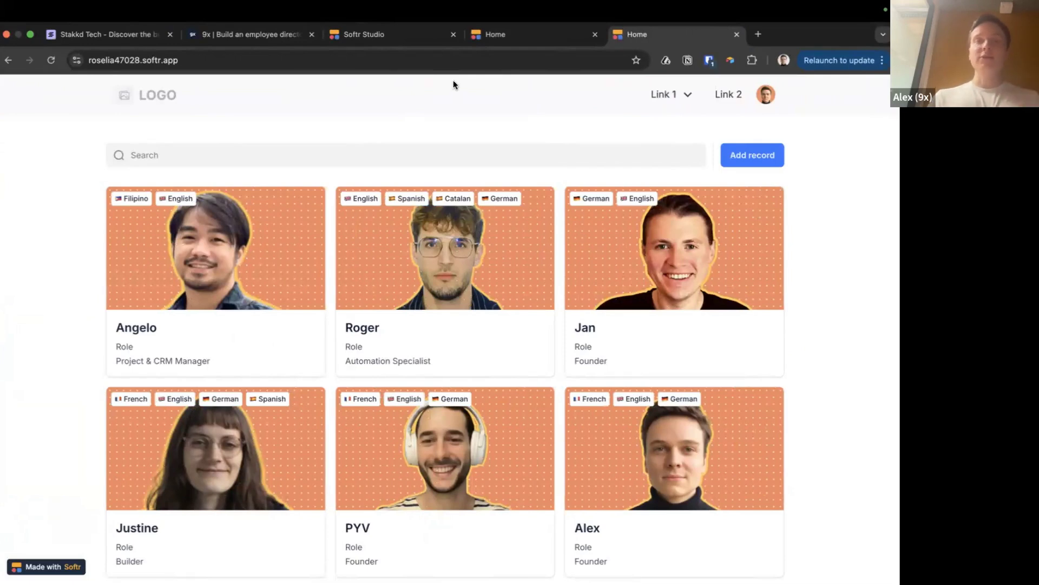
click(515, 44)
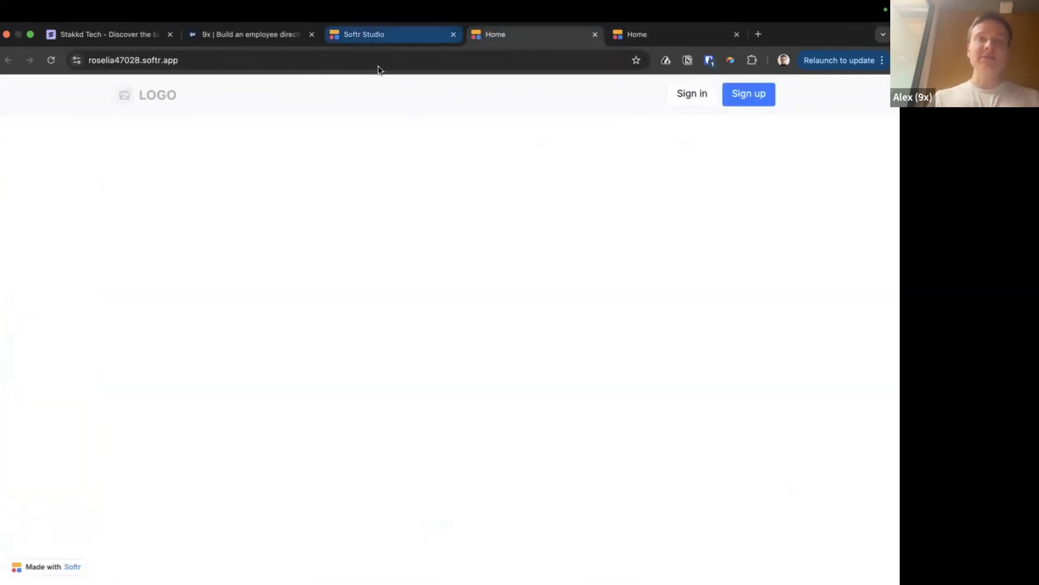
click(728, 102)
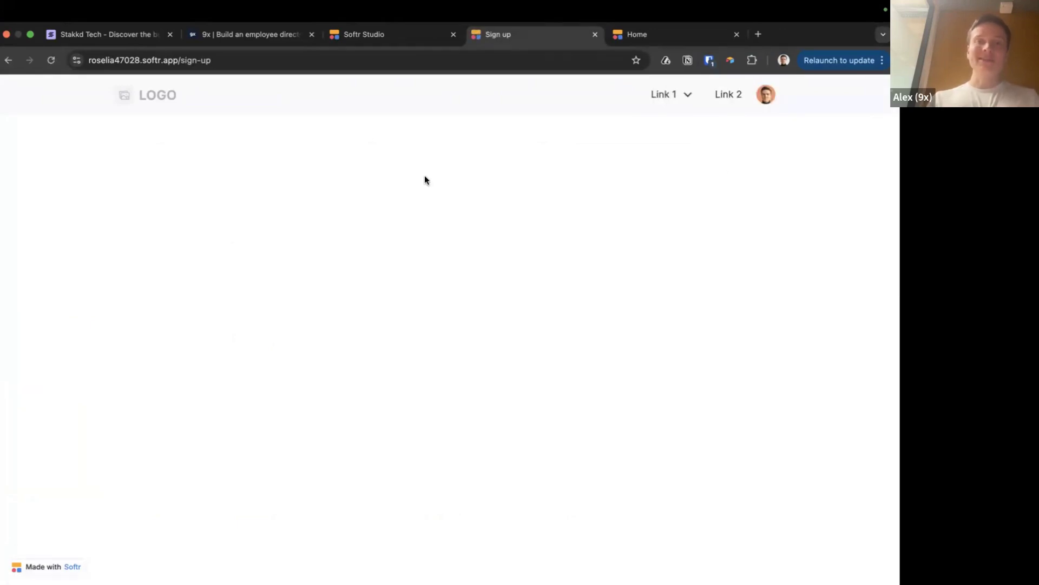
Open the Sign up page from the Pages list in the Softr editor
click(368, 32)
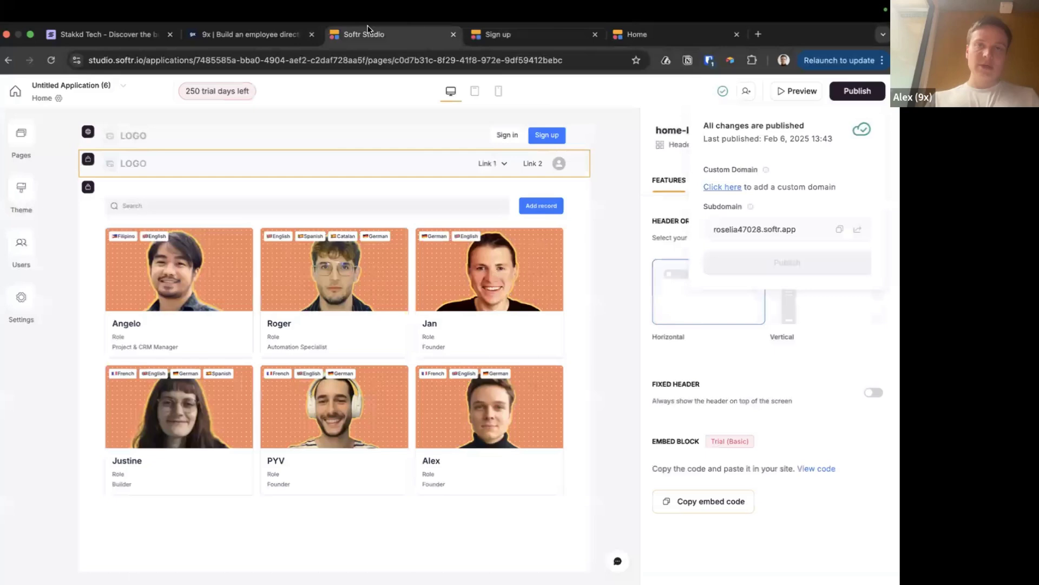
click(21, 135)
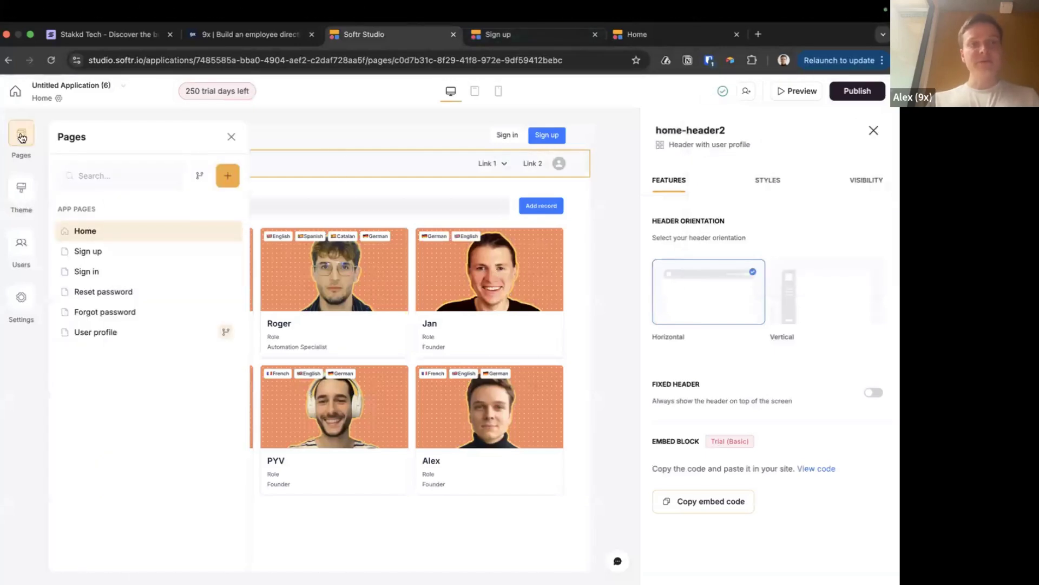
click(90, 255)
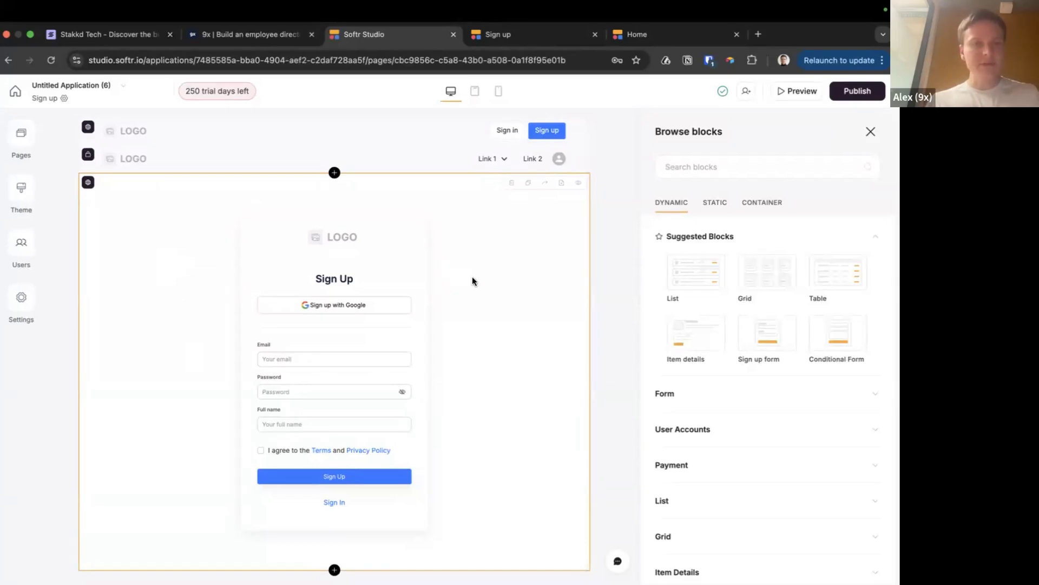
In the live app, sign out from the avatar menu and view the Sign up form as a visitor
click(652, 41)
click(512, 39)
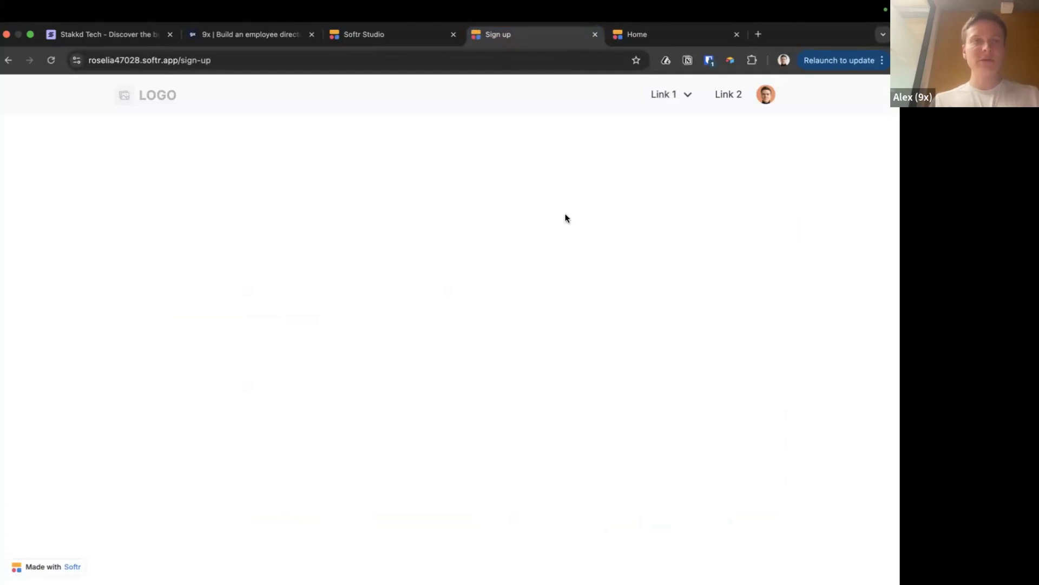
click(767, 101)
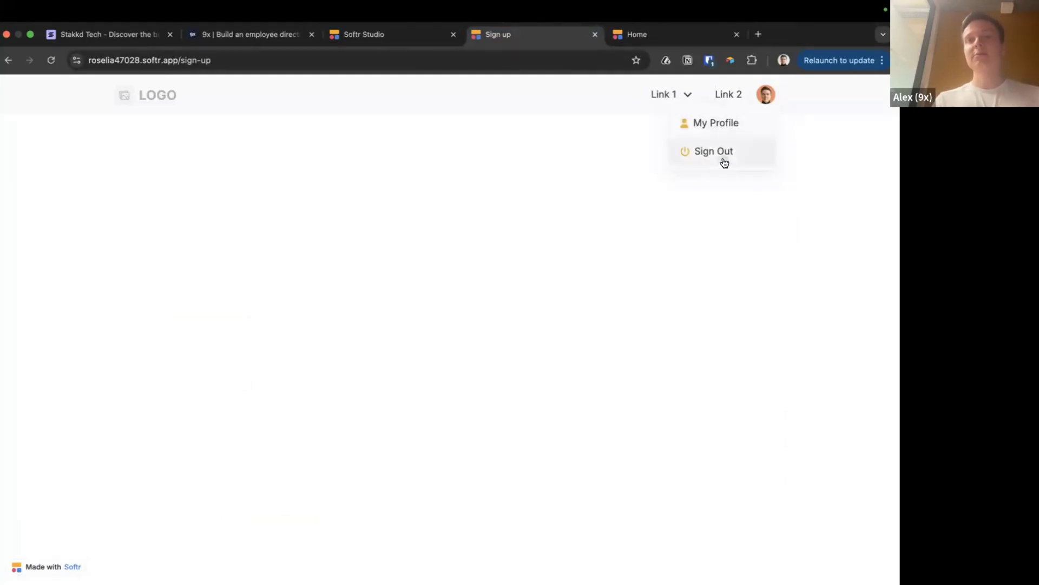
click(723, 158)
click(743, 97)
scroll(642, 292, down, 2)
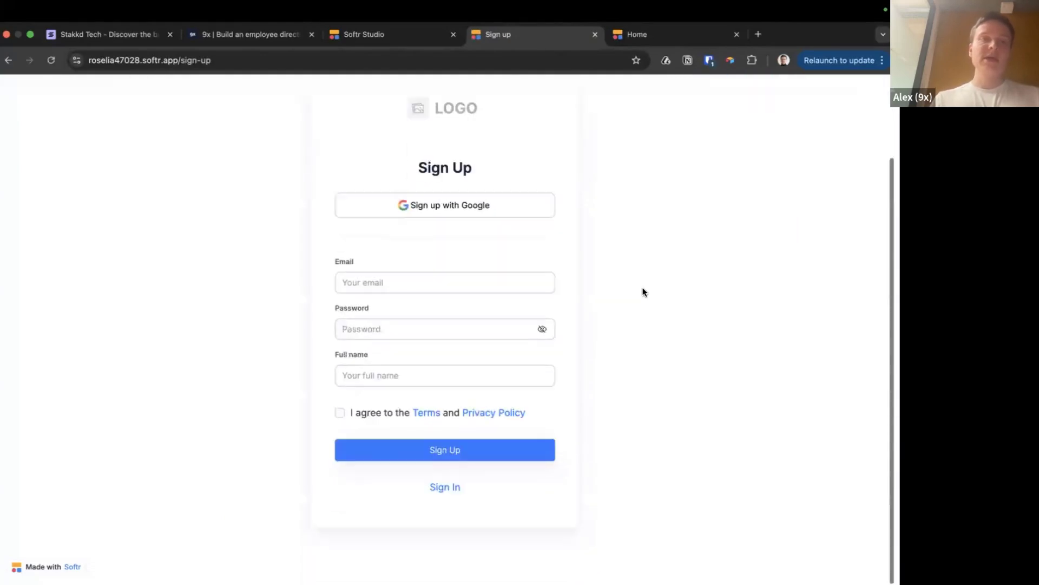
scroll(319, 432, up, 2)
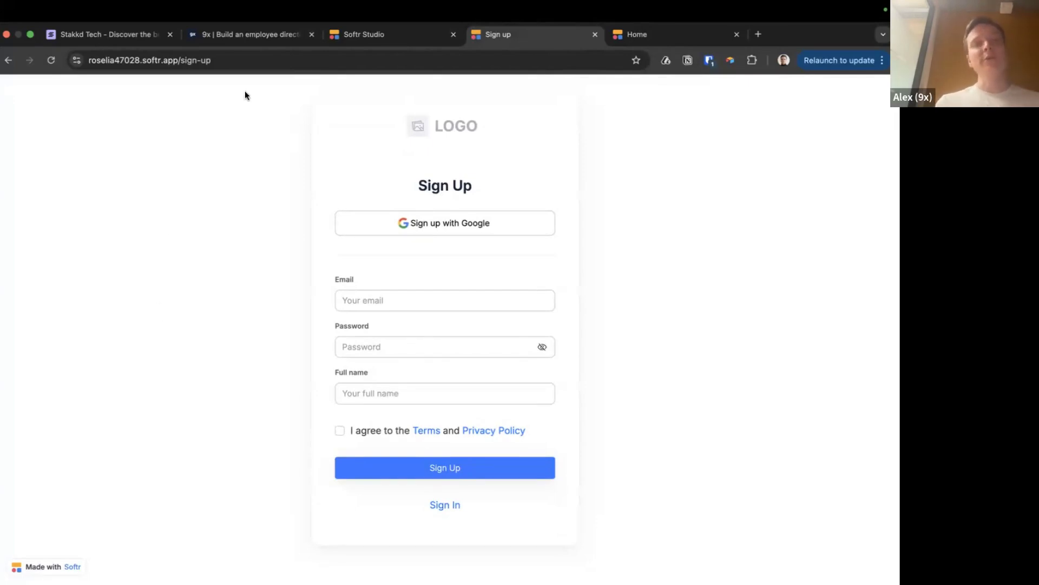
click(217, 60)
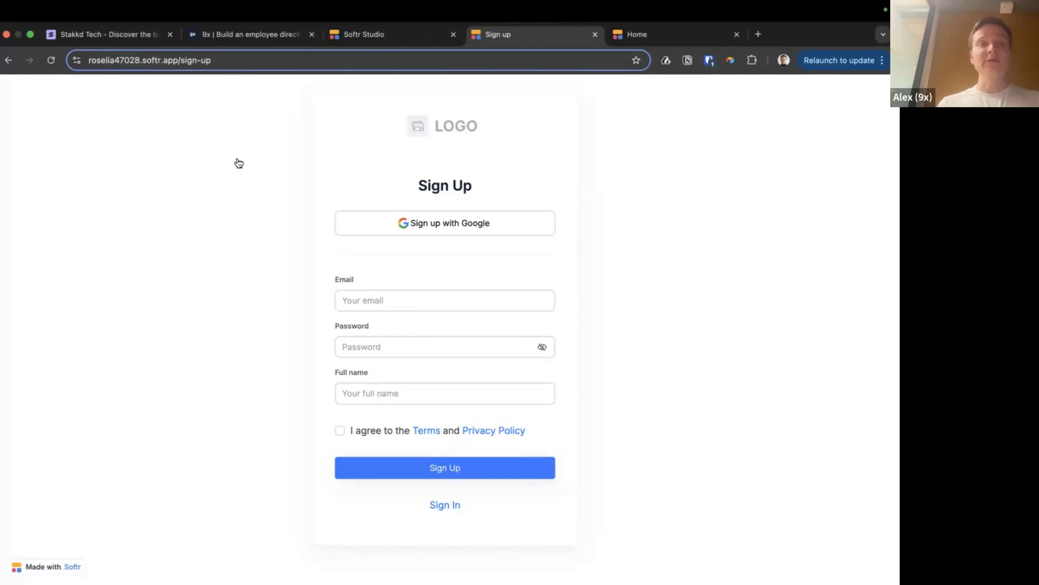
key(super+Tab)
key(super+Tab)
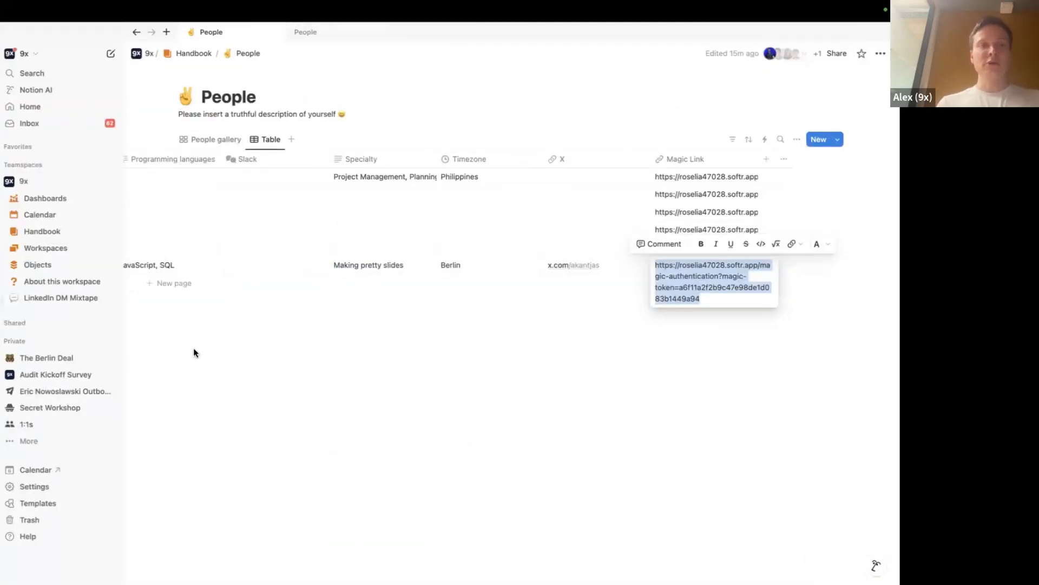
Collapse Notion's sidebar so the People table has more room
key(Escape)
scroll(267, 199, left, 15)
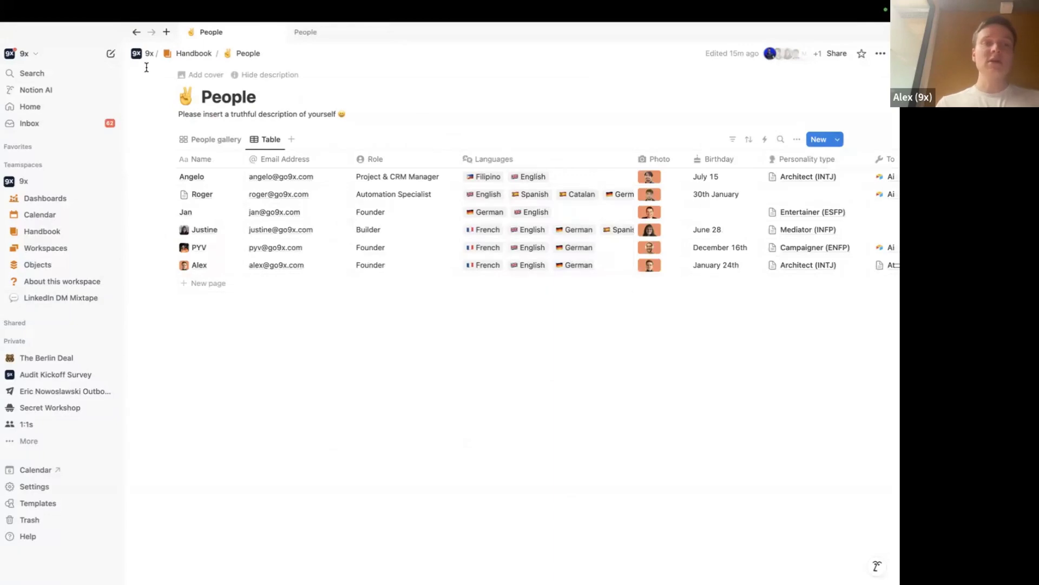
click(111, 32)
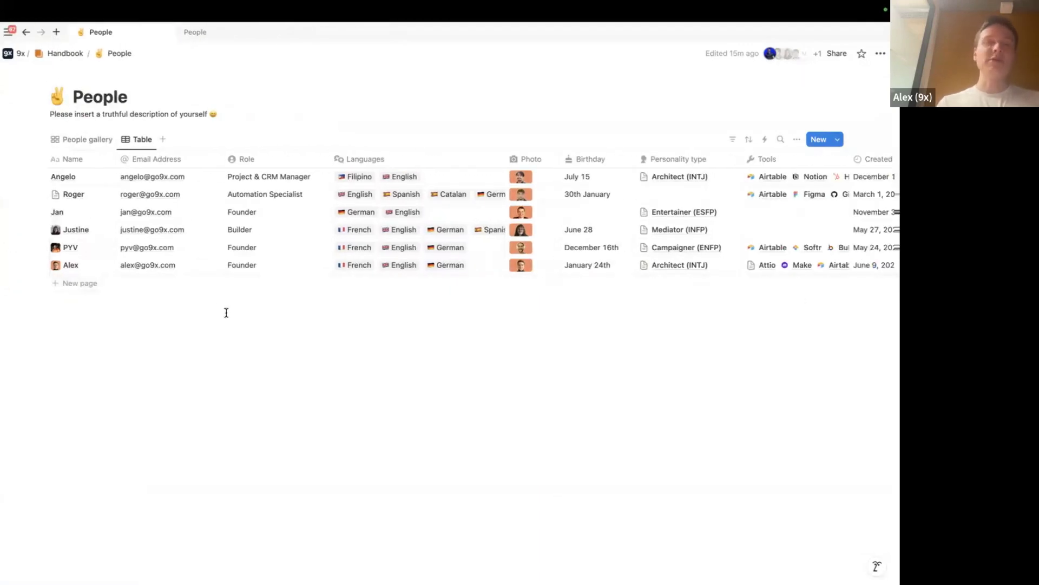
Go back to the Softr Studio tab showing the Sign up page
key(super+Tab)
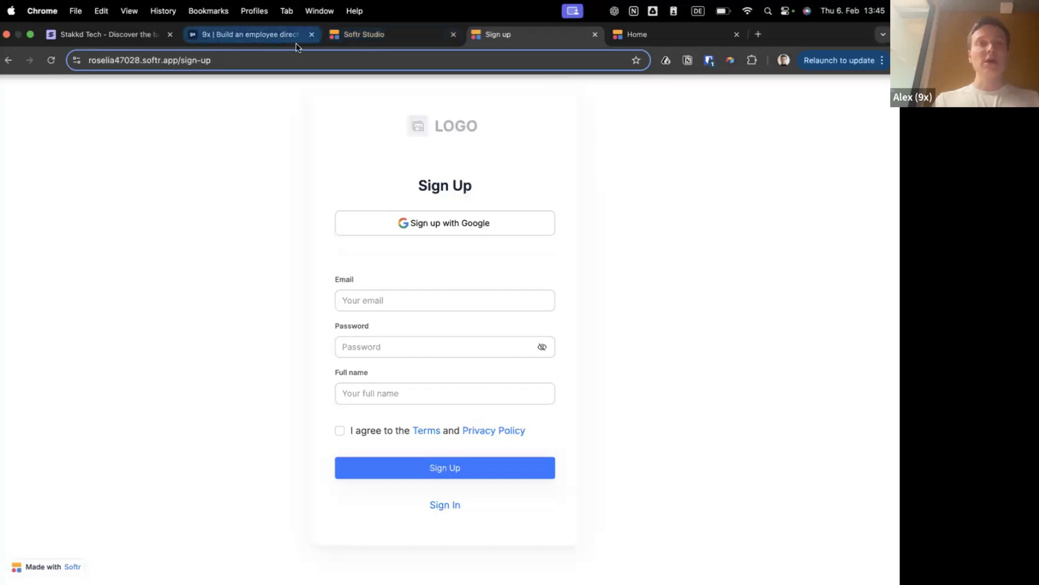
click(396, 30)
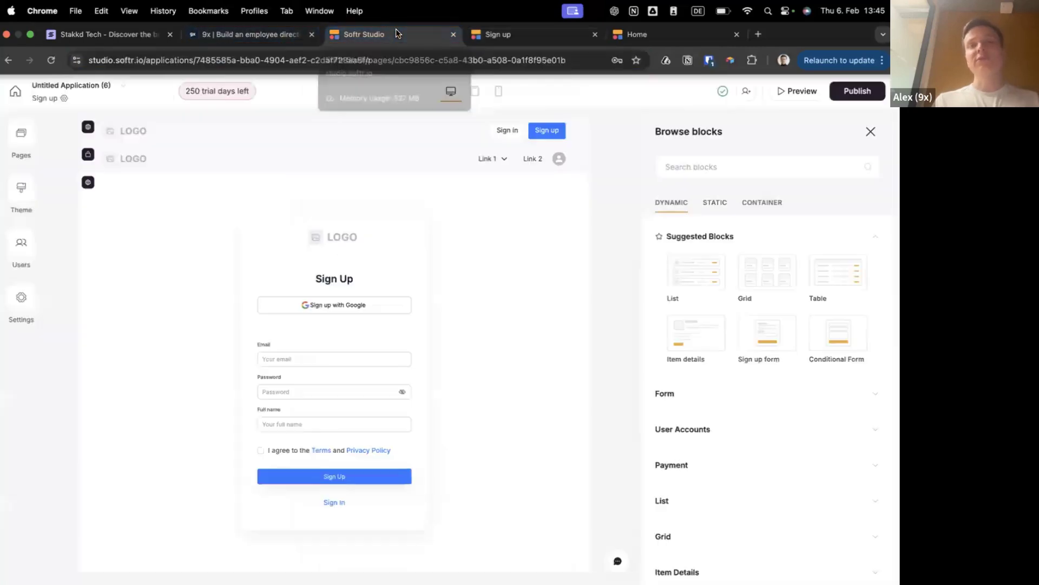
key(super+Tab)
key(super+shift+Tab)
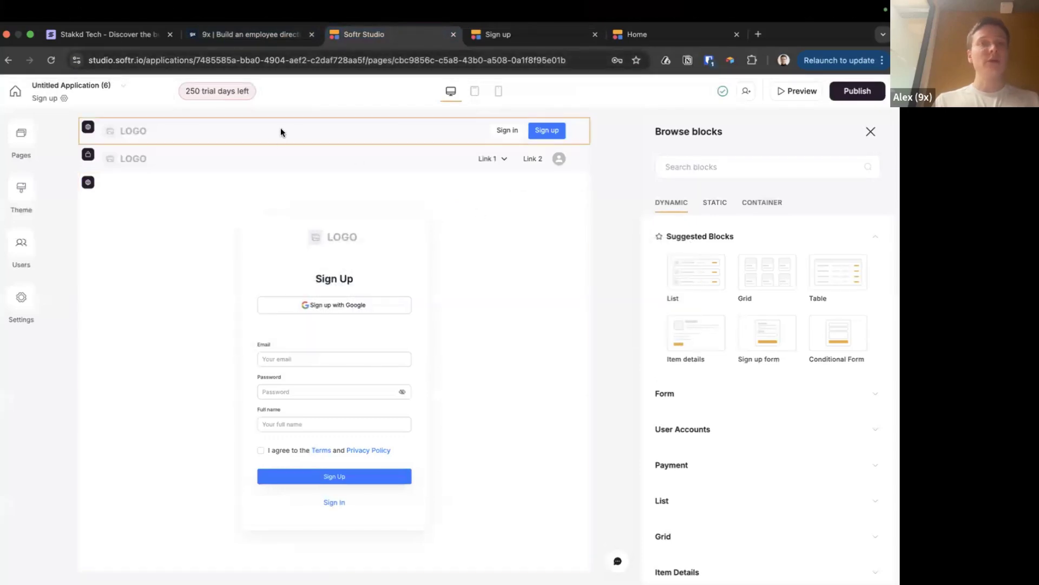
key(super+Tab)
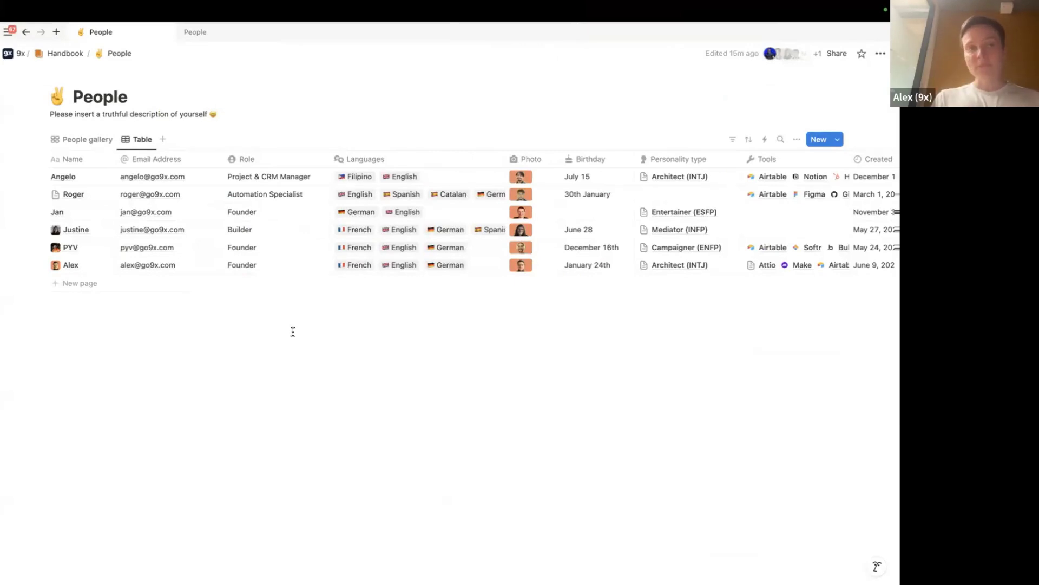
key(super+Tab)
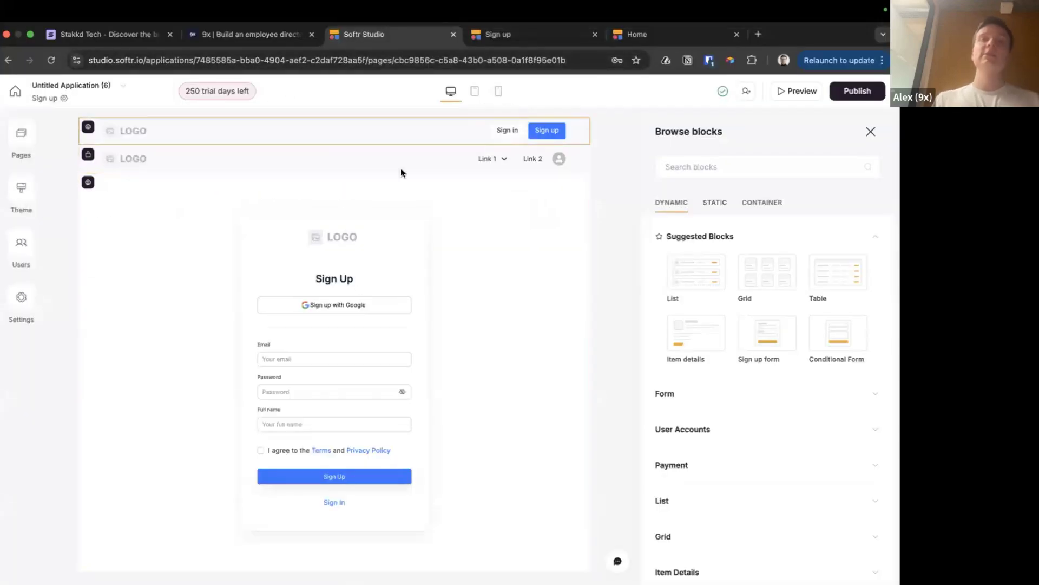
Delete the Sign up page from the Pages list
click(22, 141)
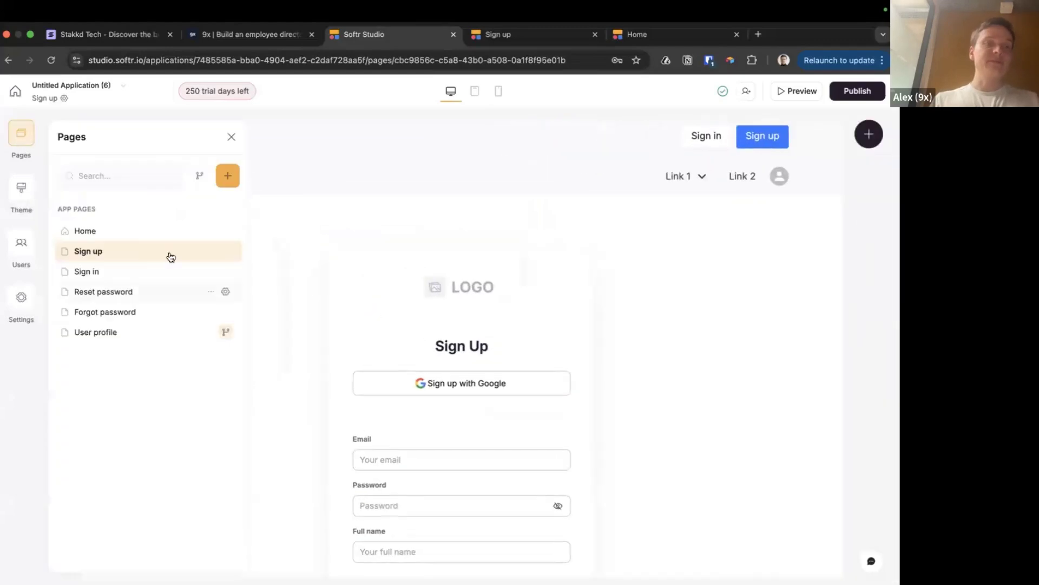
click(211, 251)
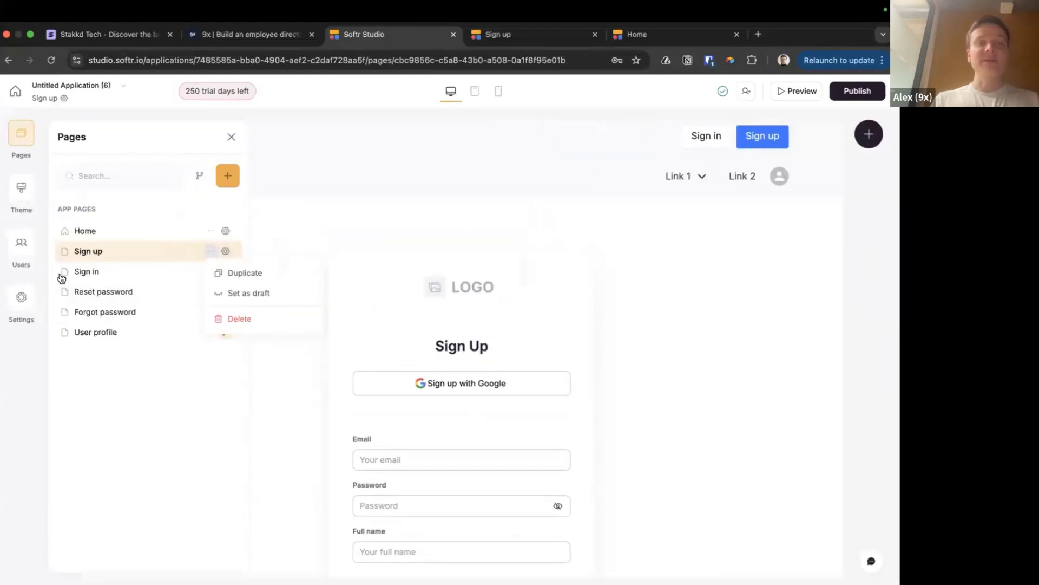
click(239, 317)
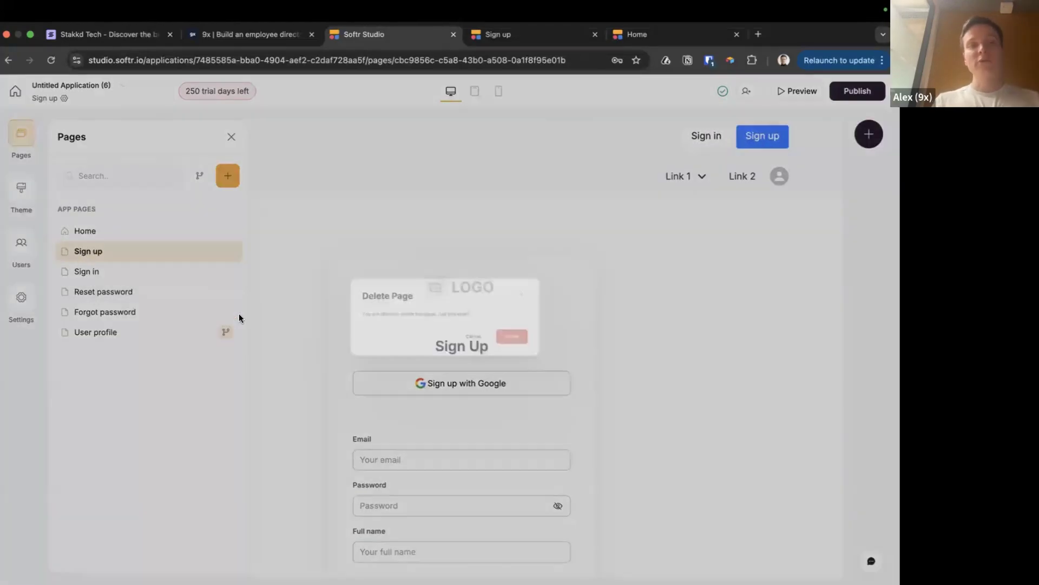
click(559, 362)
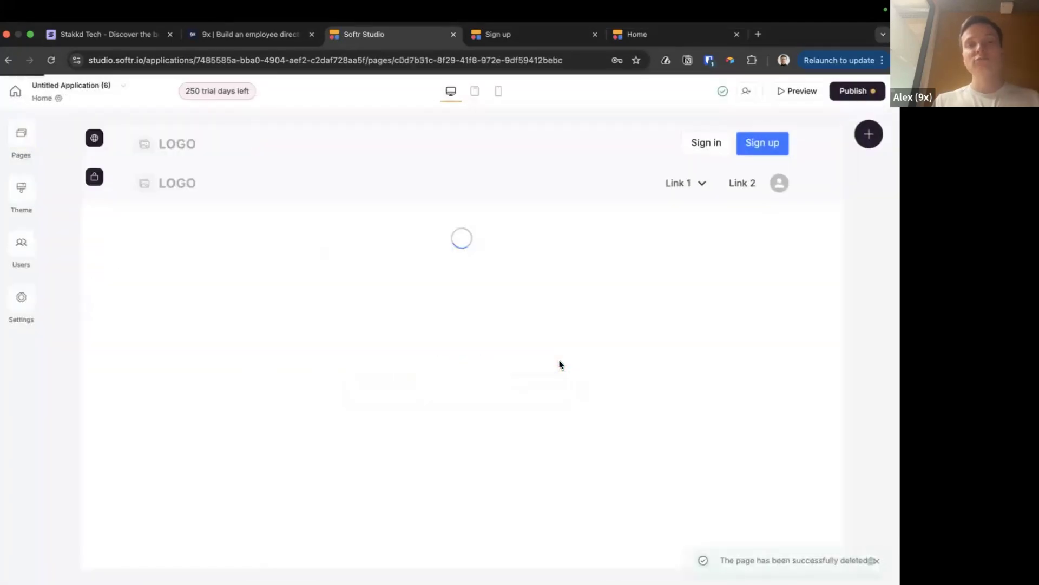
Remove the Sign up button from the Home header, leaving only Sign in
click(795, 159)
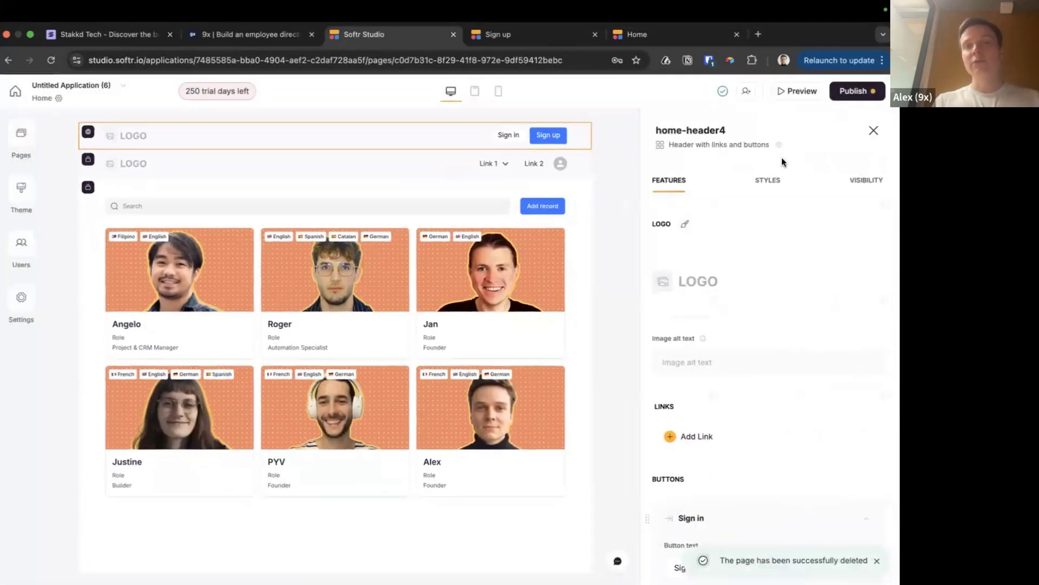
scroll(645, 254, down, 10)
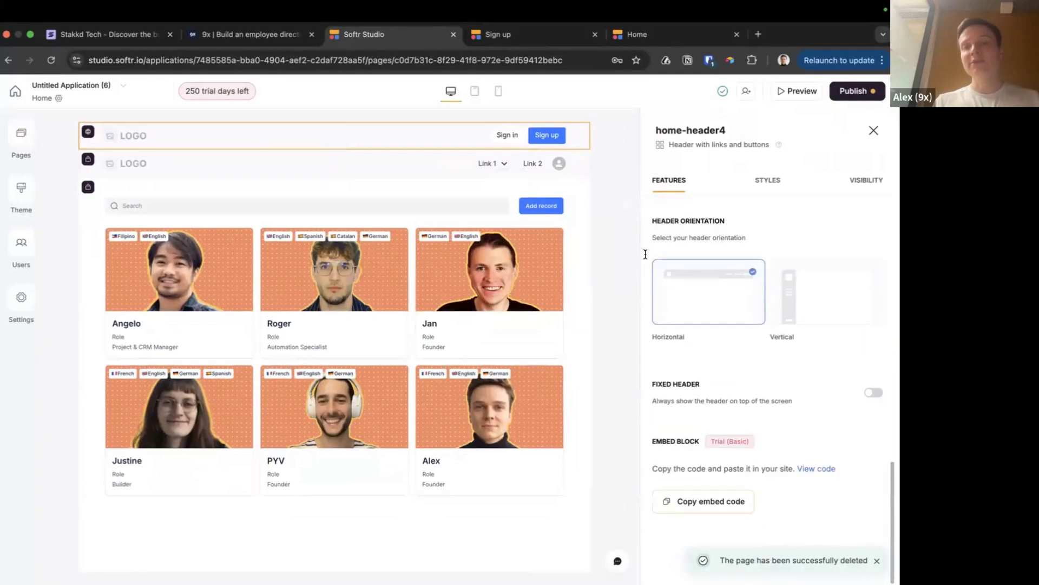
scroll(688, 353, up, 10)
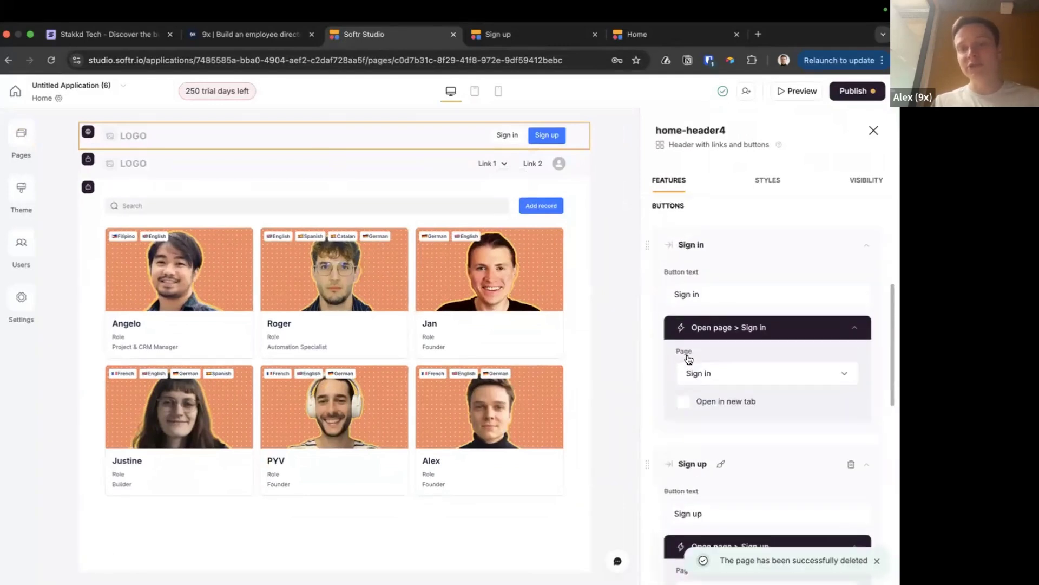
scroll(687, 359, down, 1)
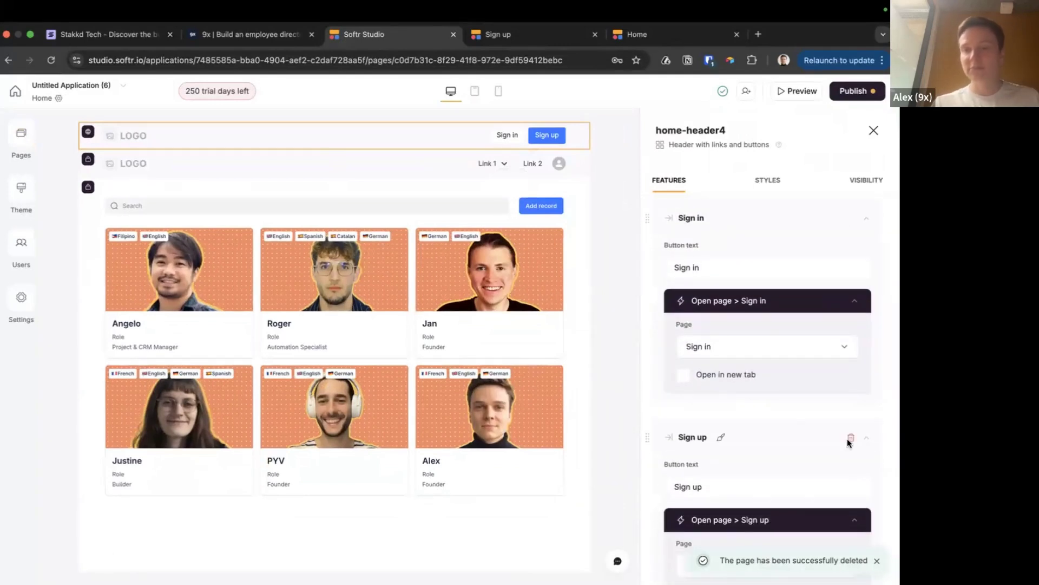
click(849, 440)
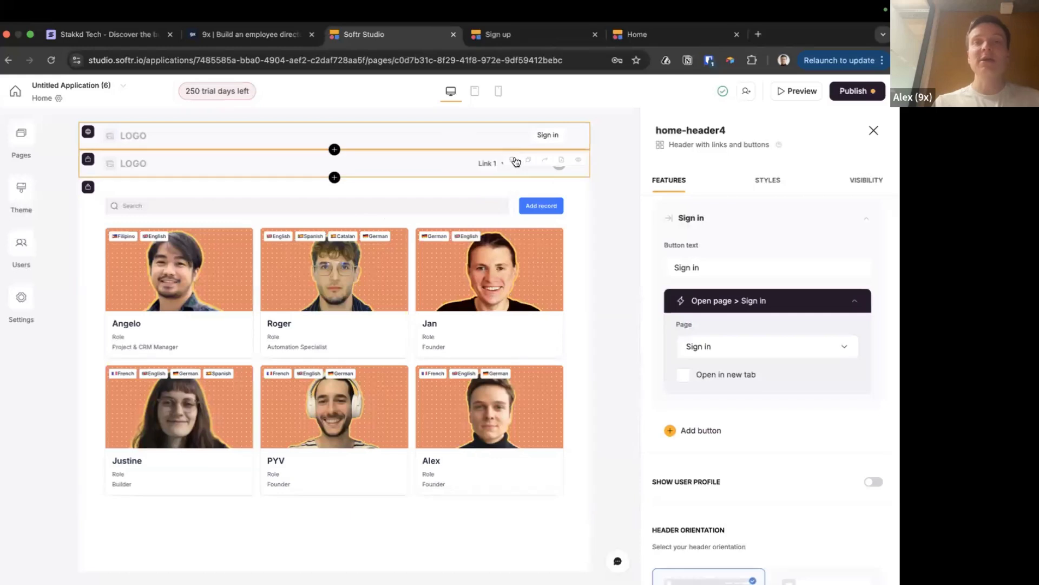
Publish the updates and select the person card grid block
click(855, 91)
click(792, 263)
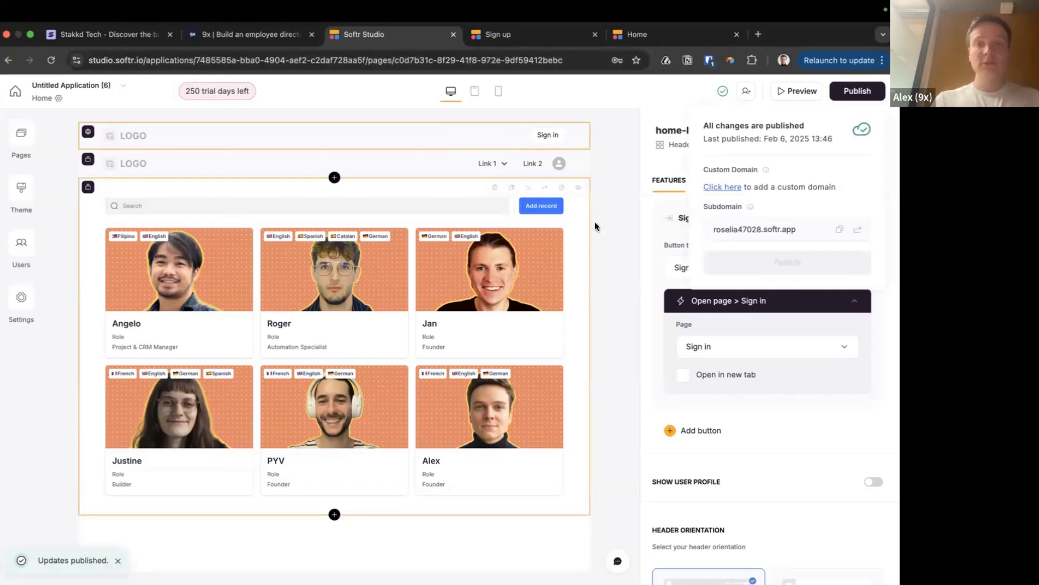
click(383, 245)
click(382, 245)
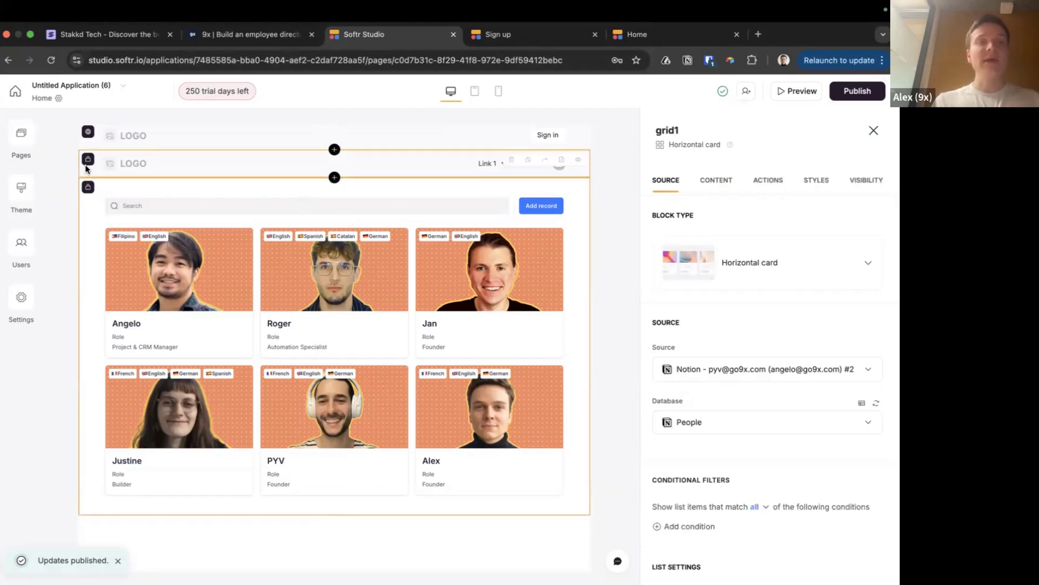
Add a new page named 'Person'
click(21, 135)
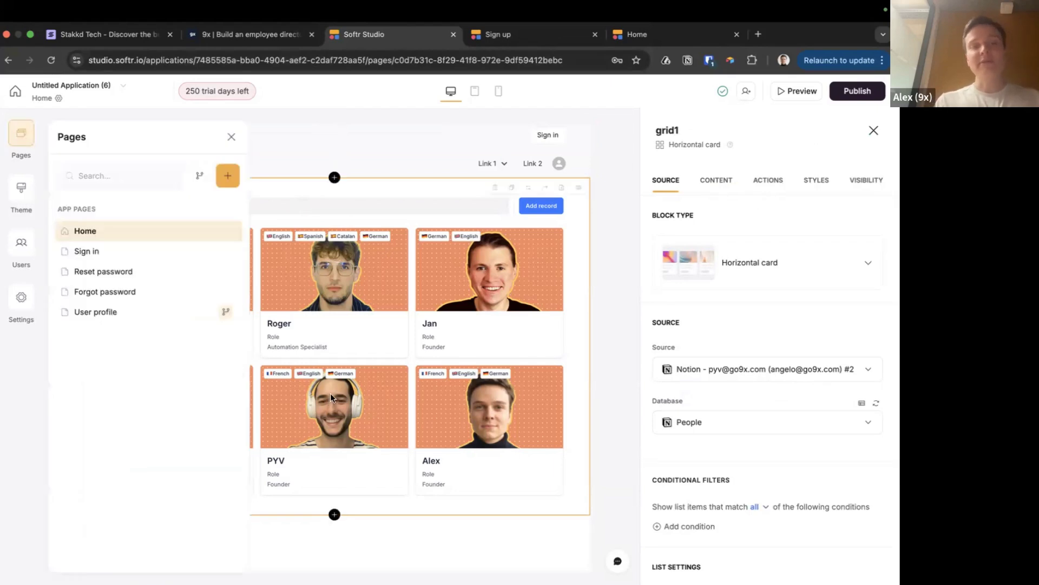
click(619, 335)
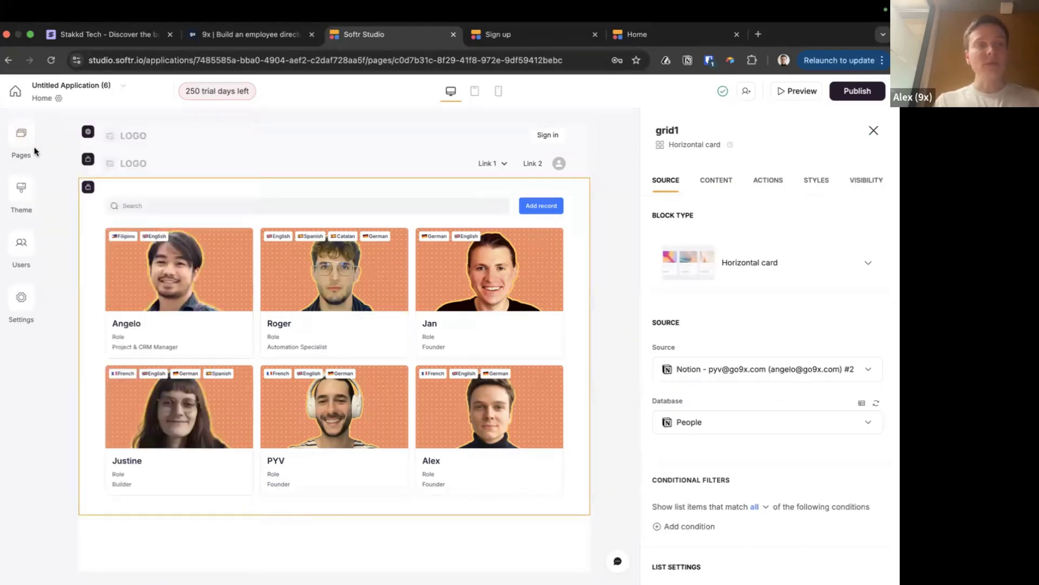
click(16, 142)
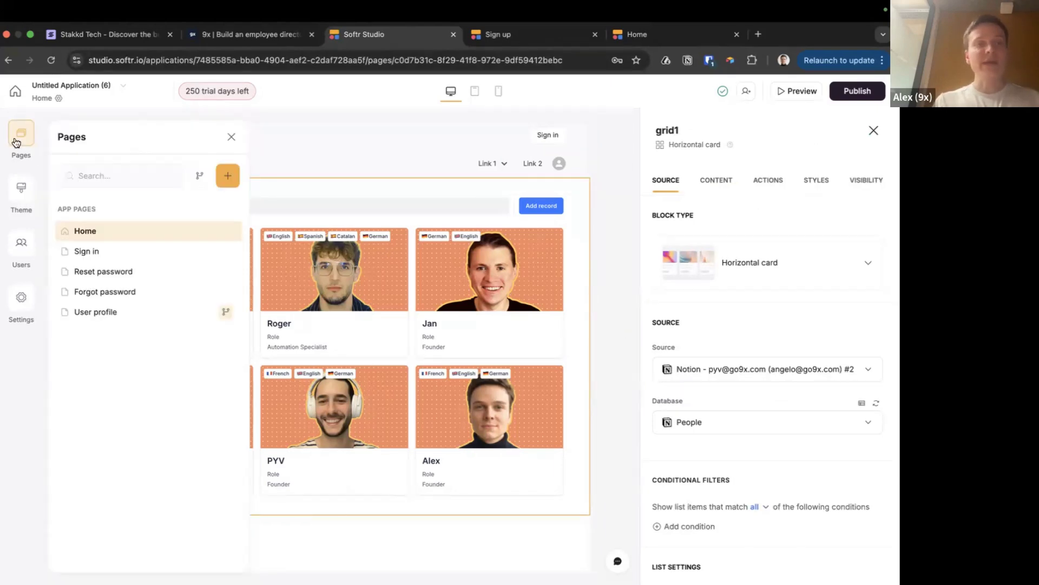
click(230, 174)
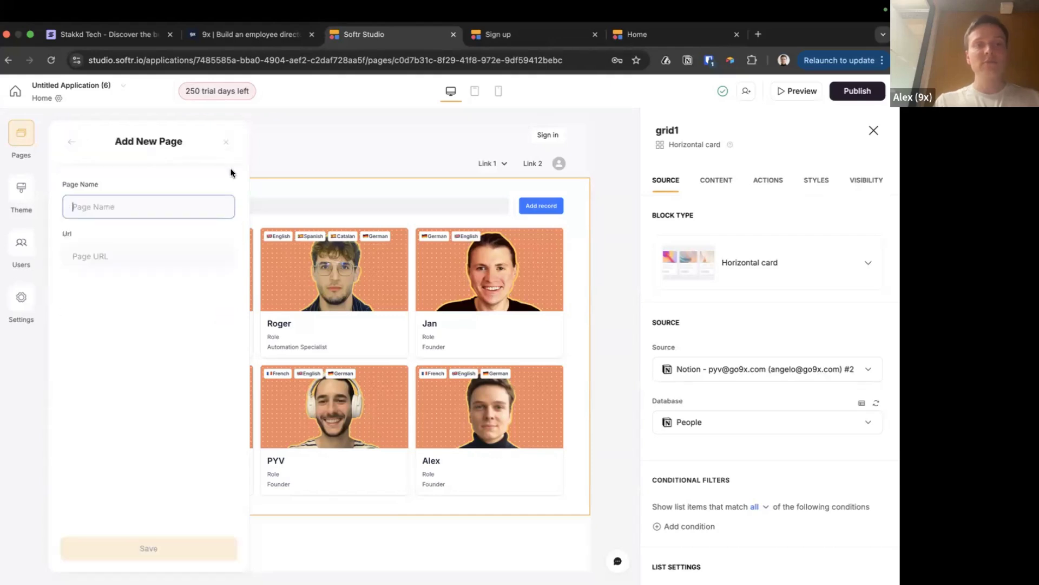
text(Person)
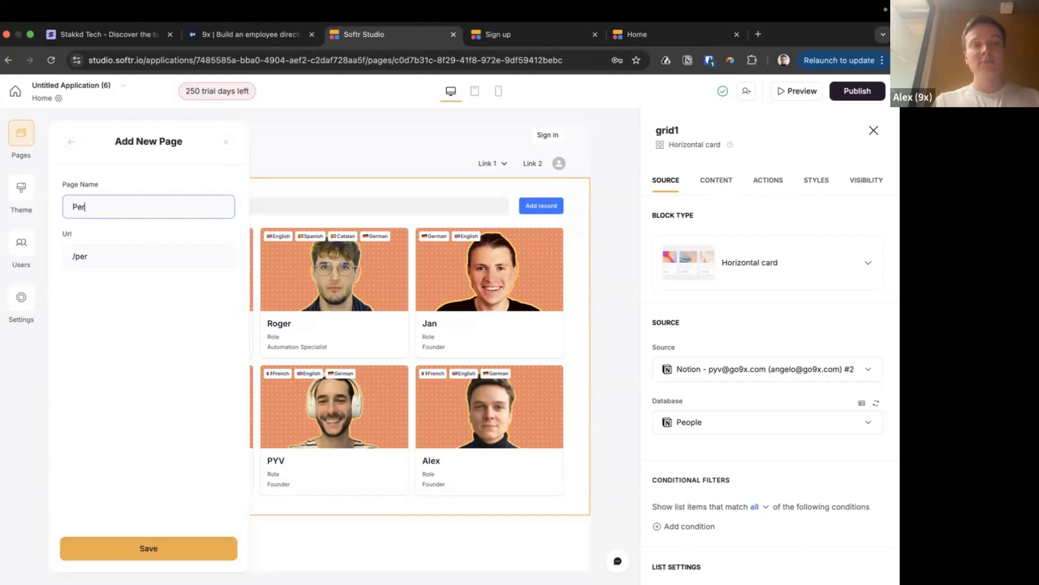
click(136, 546)
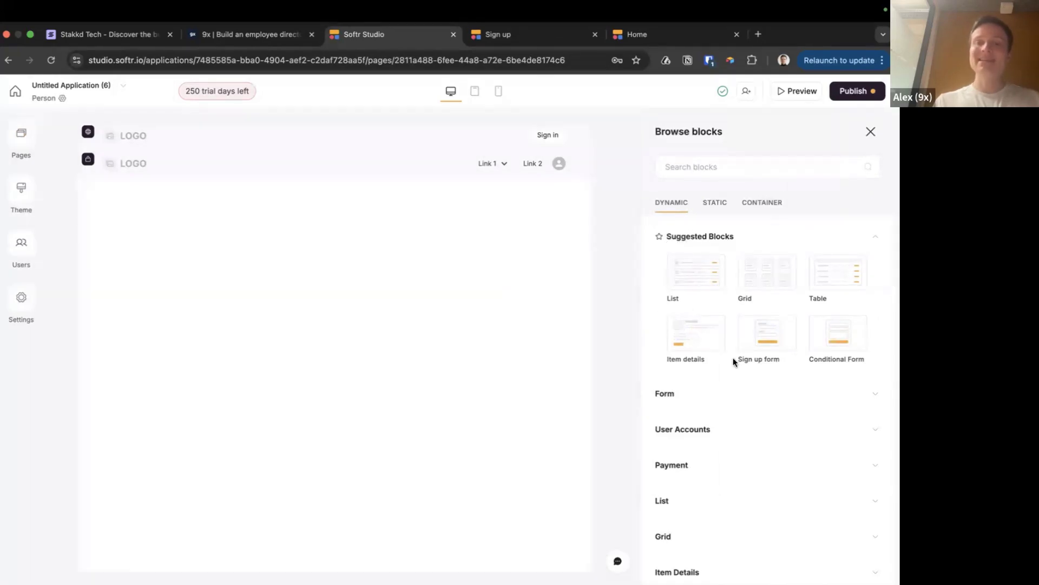
mouse_move(735, 357)
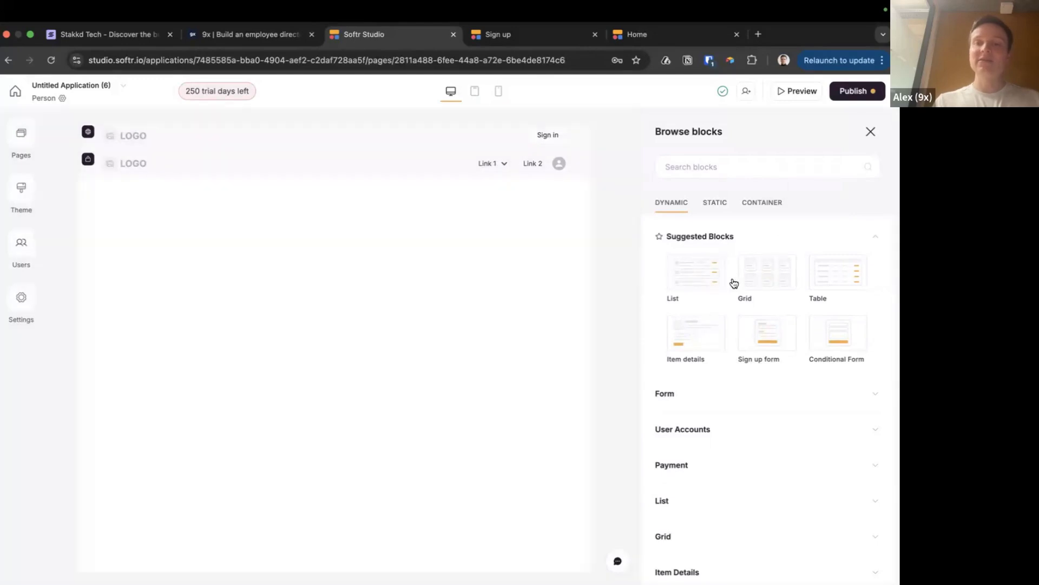
mouse_move(719, 281)
mouse_move(706, 335)
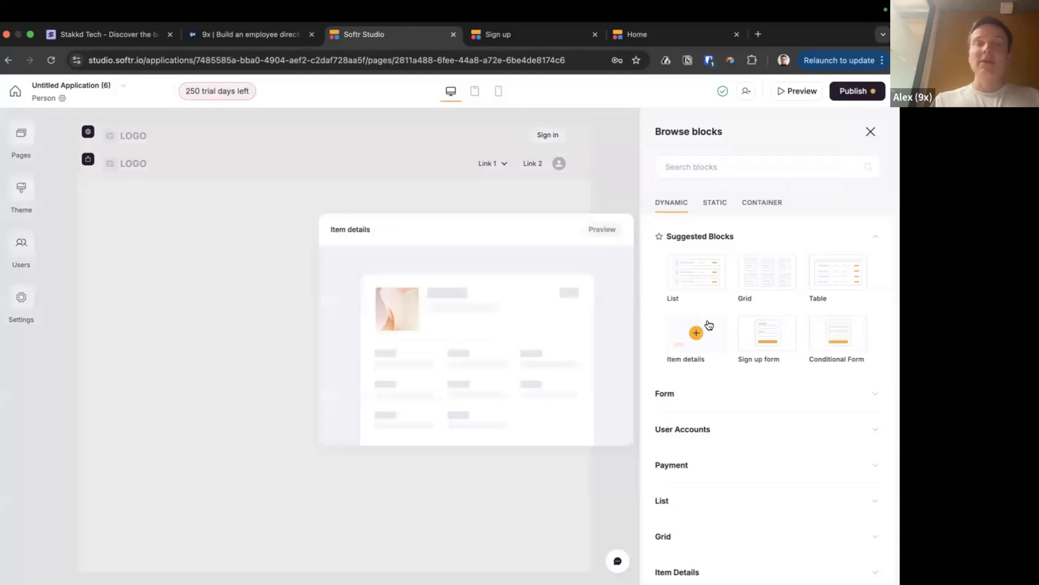
Look at Angelo's record in the Notion People table
key(super+Tab)
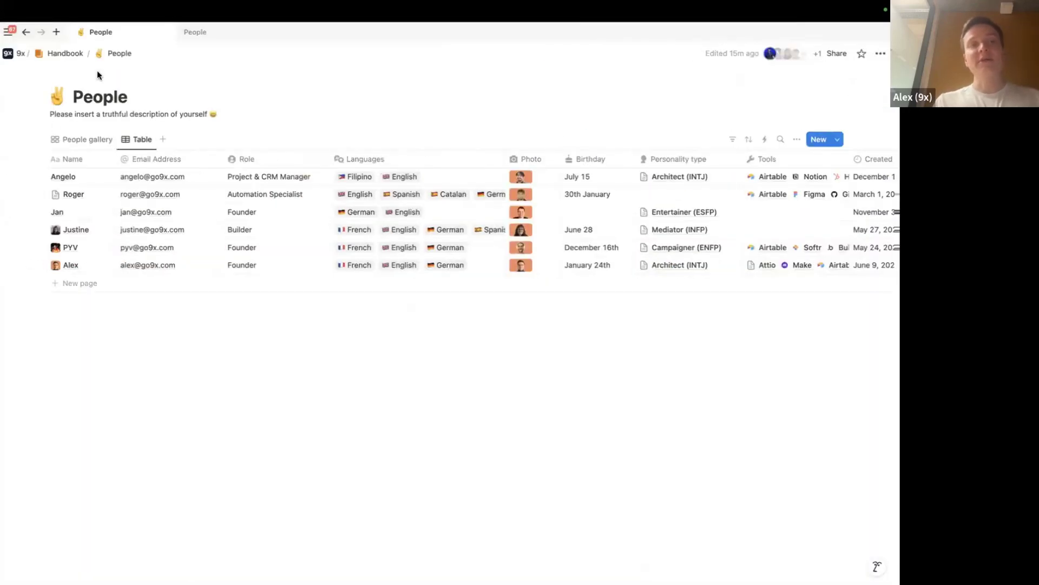
click(102, 177)
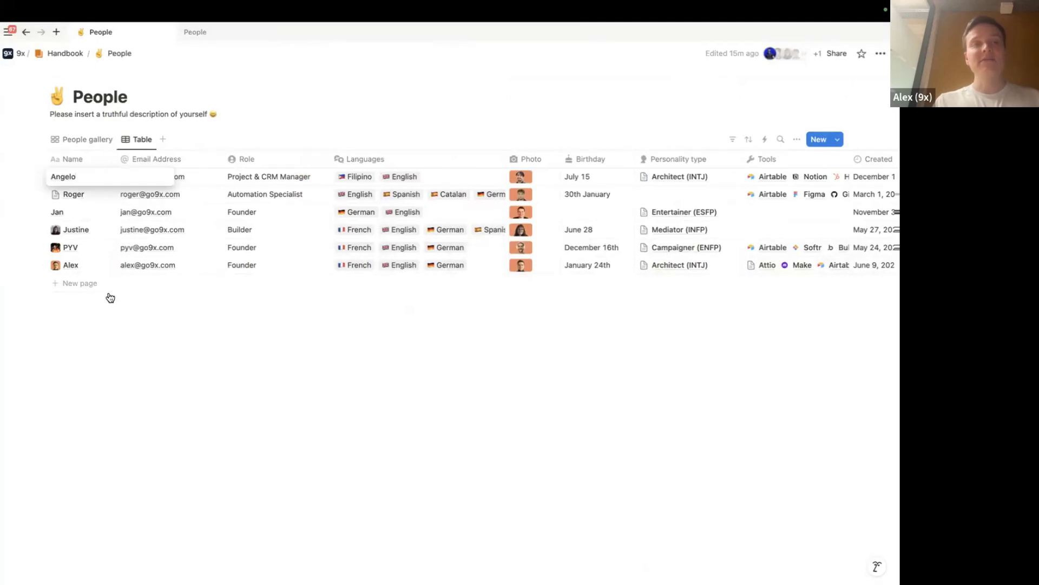
click(110, 299)
click(95, 177)
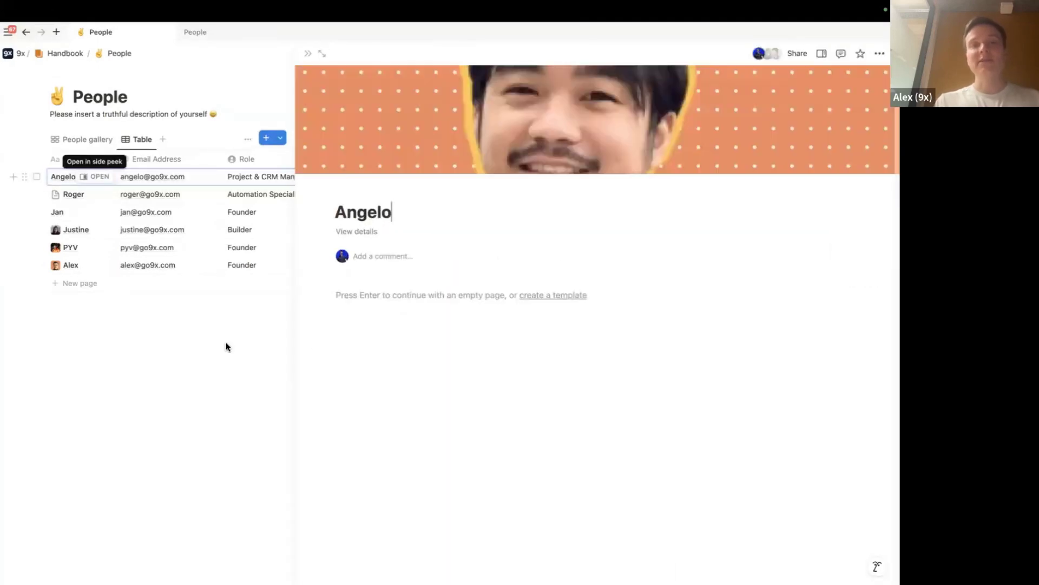
key(Escape)
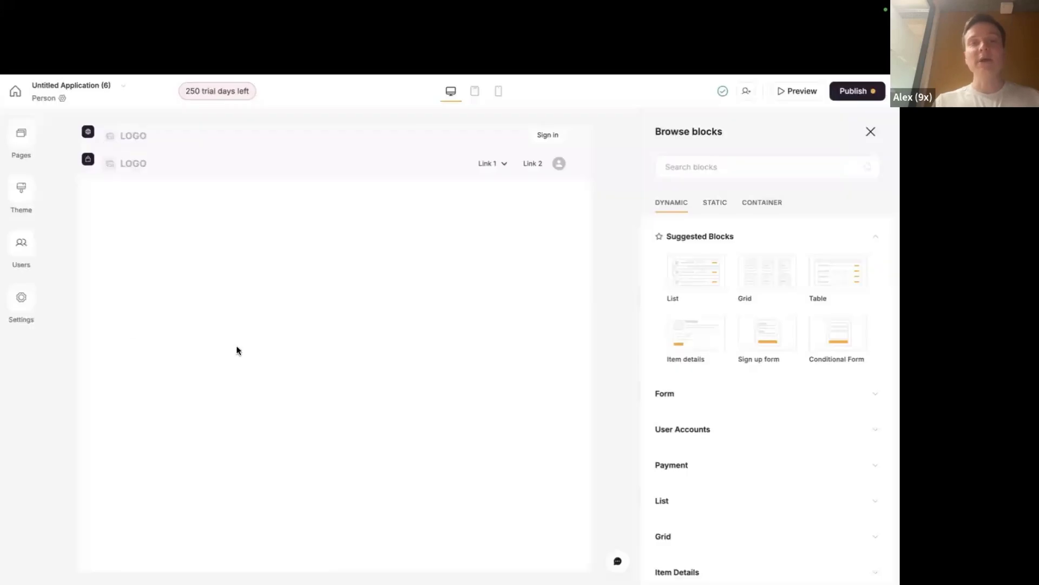
Drag Home above Person so Home stays first in the page order
click(21, 134)
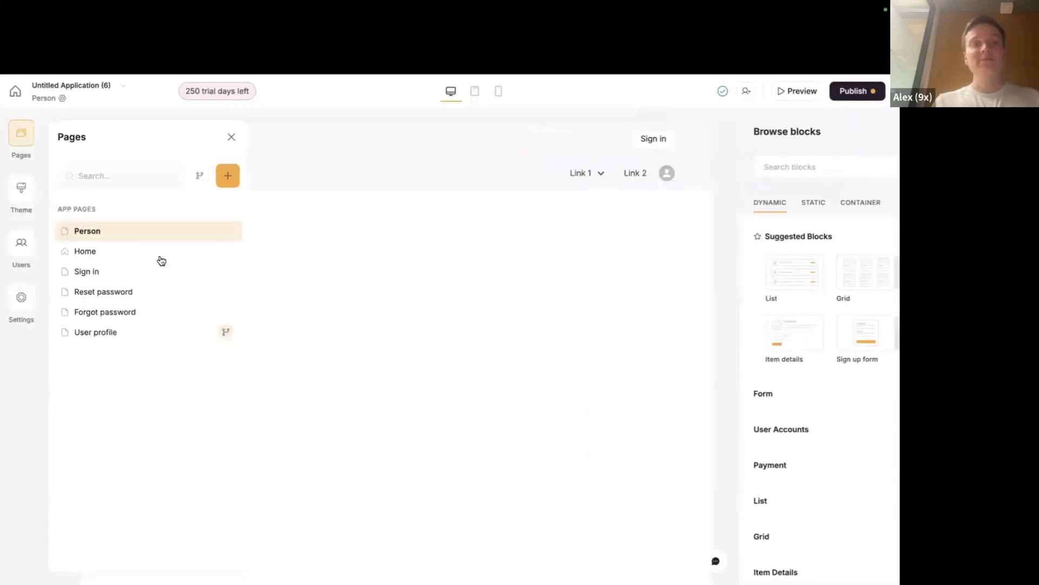
click(113, 256)
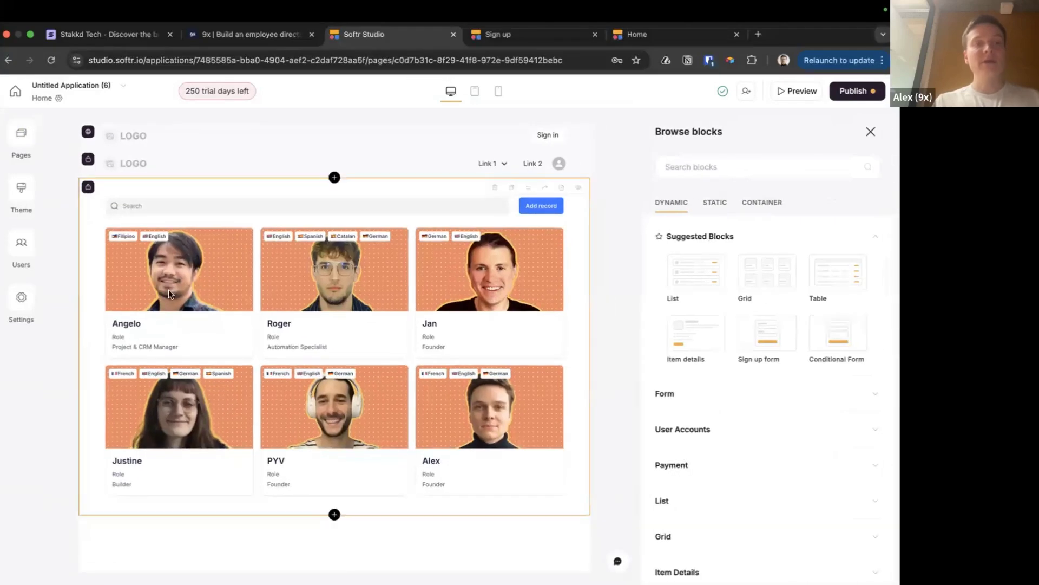
click(149, 273)
click(21, 134)
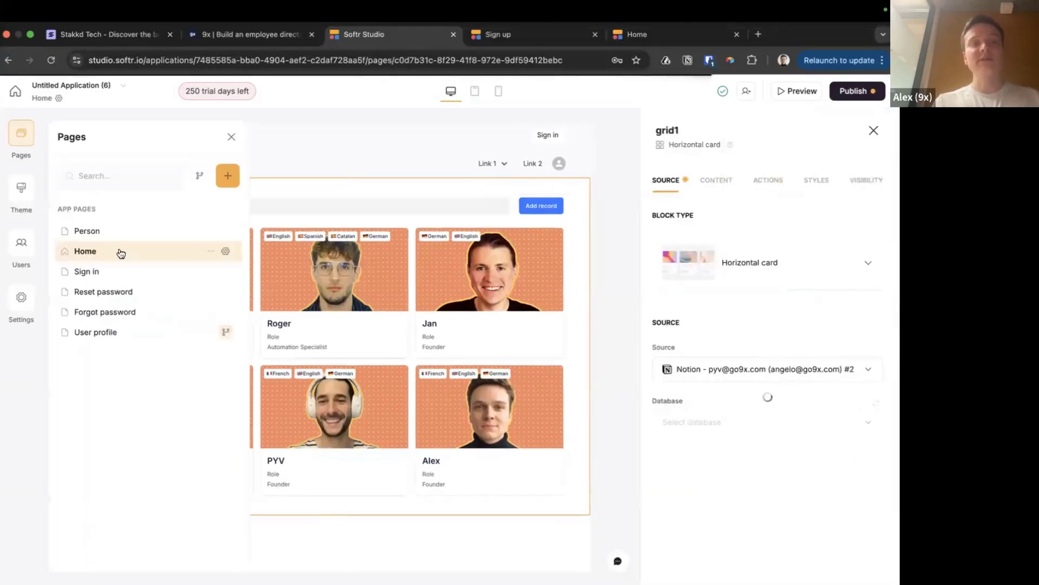
drag(161, 251, 156, 233)
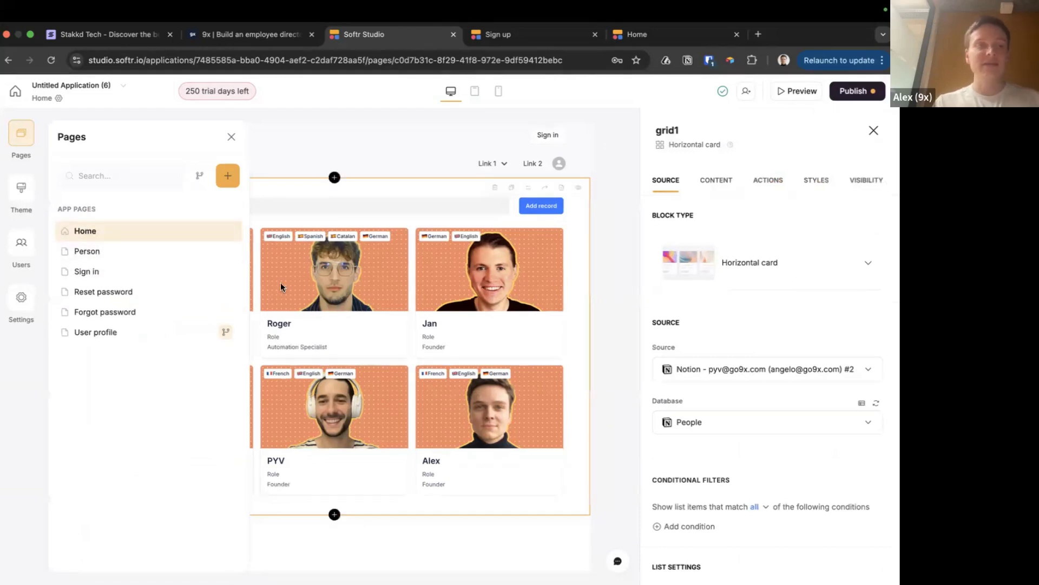
Add an Item details block to the Person page sourcing the People database
click(118, 250)
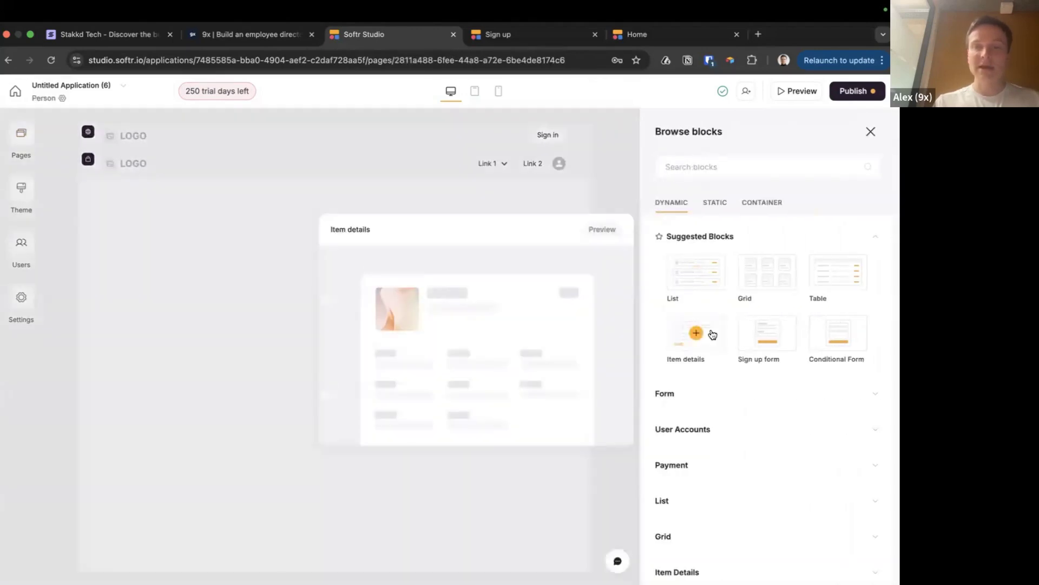
click(711, 330)
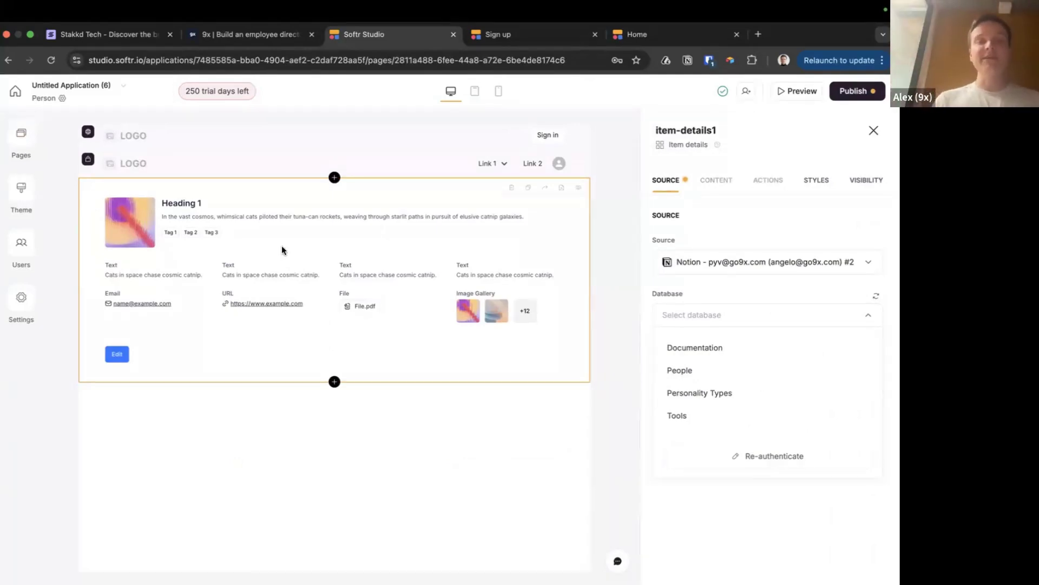
key(super+Tab)
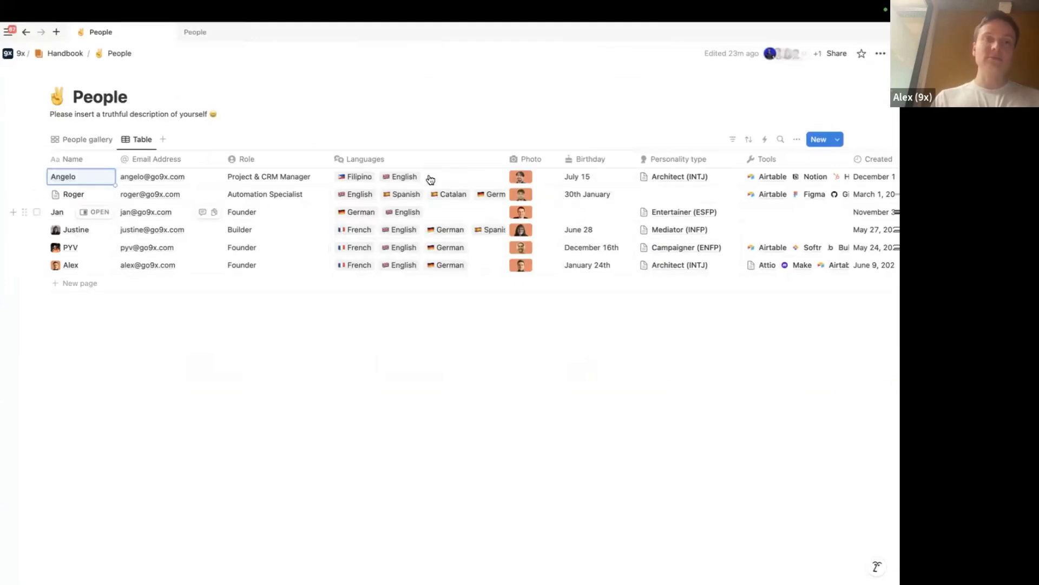
key(super+Tab)
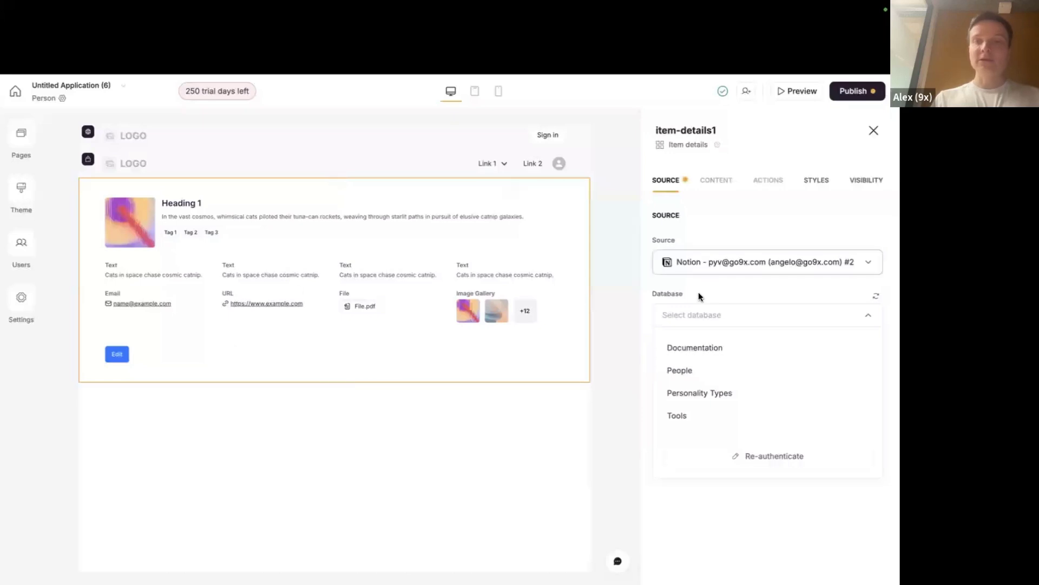
click(676, 370)
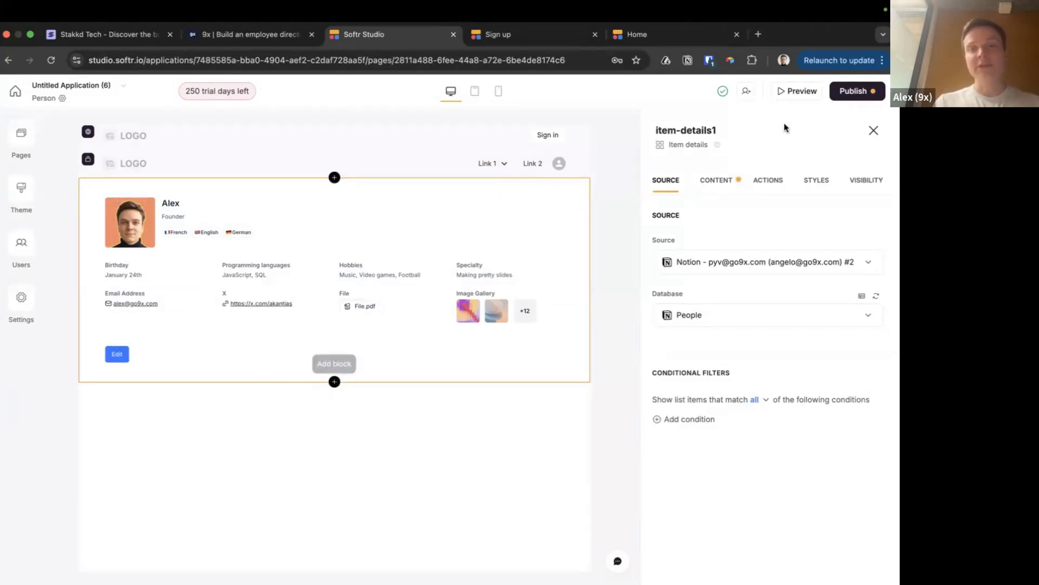
click(714, 180)
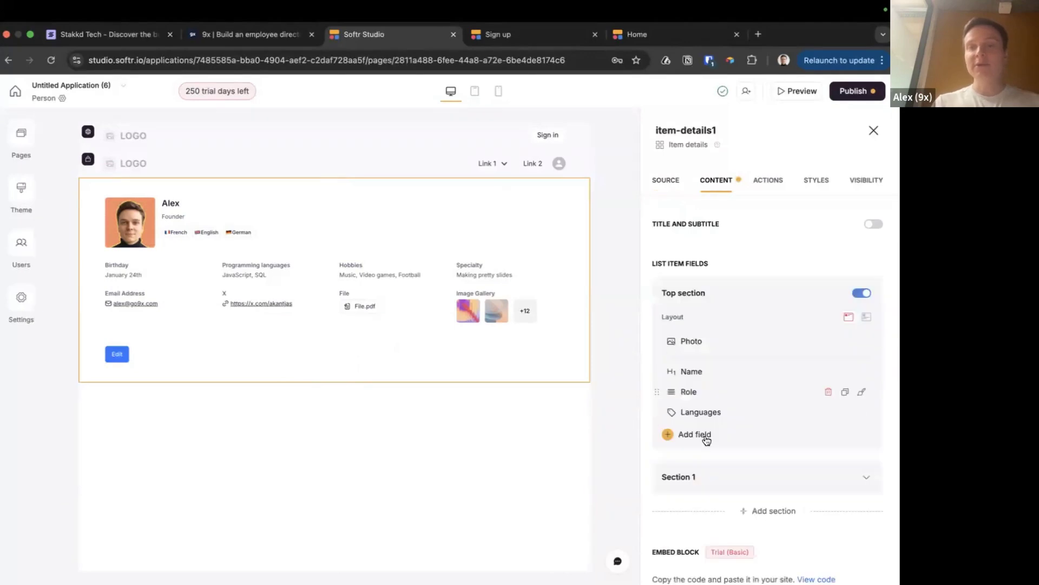
Check the details block's Edit item button settings, then bring up the page list
click(776, 187)
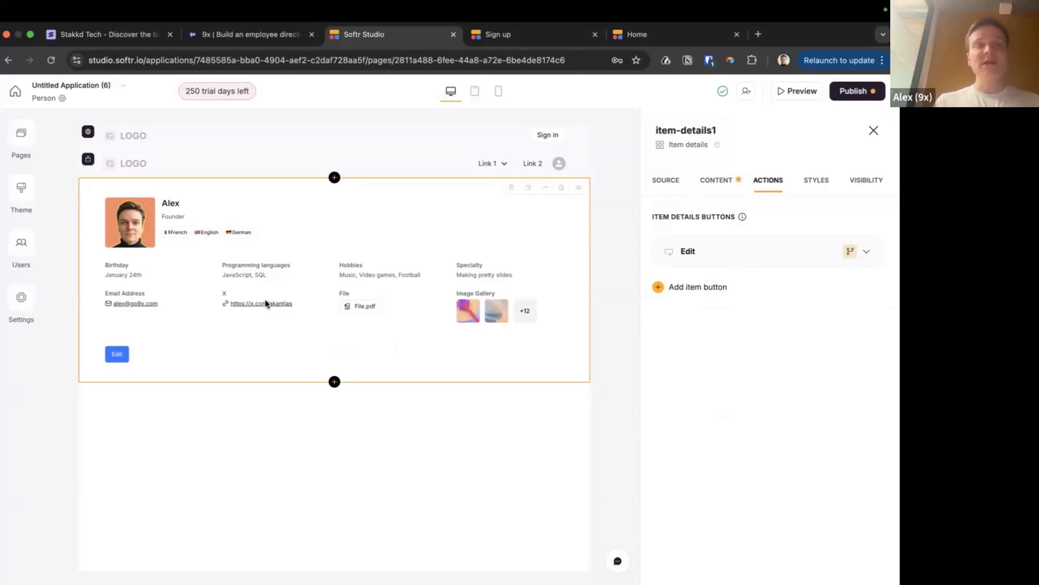
click(21, 134)
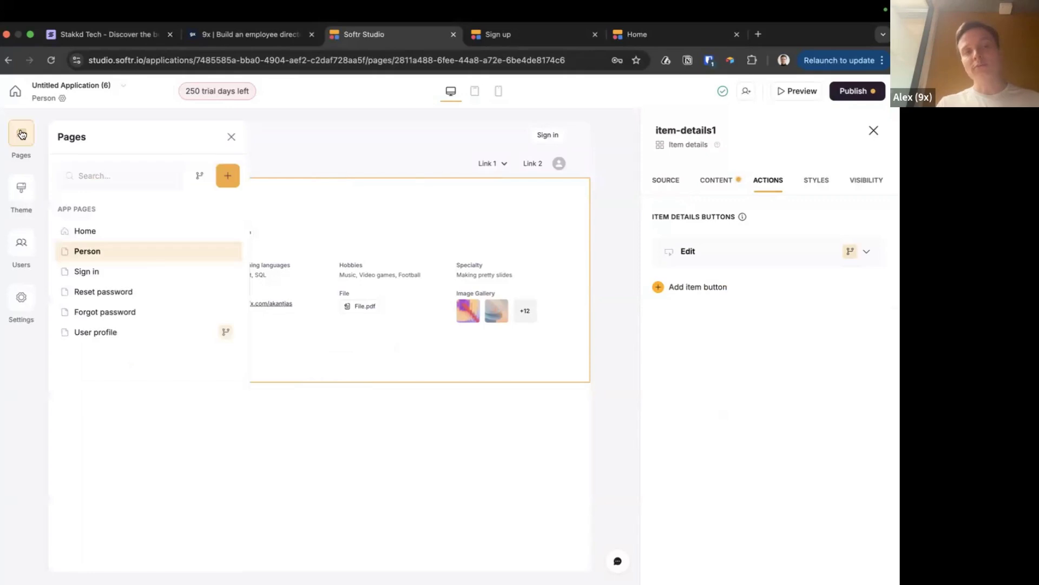
On Home, set the grid's Item on click action to Open details page
click(90, 236)
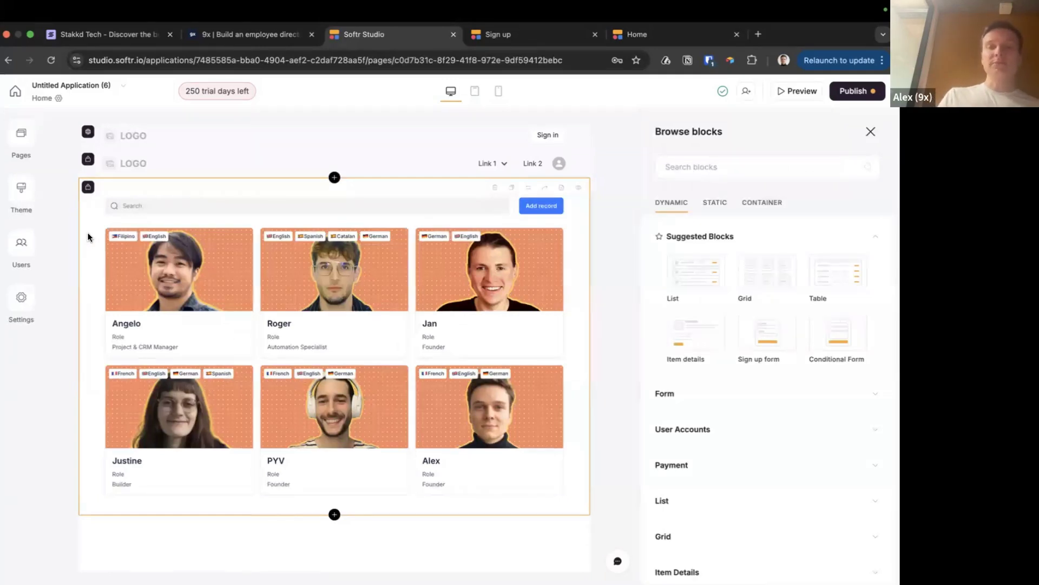
click(196, 290)
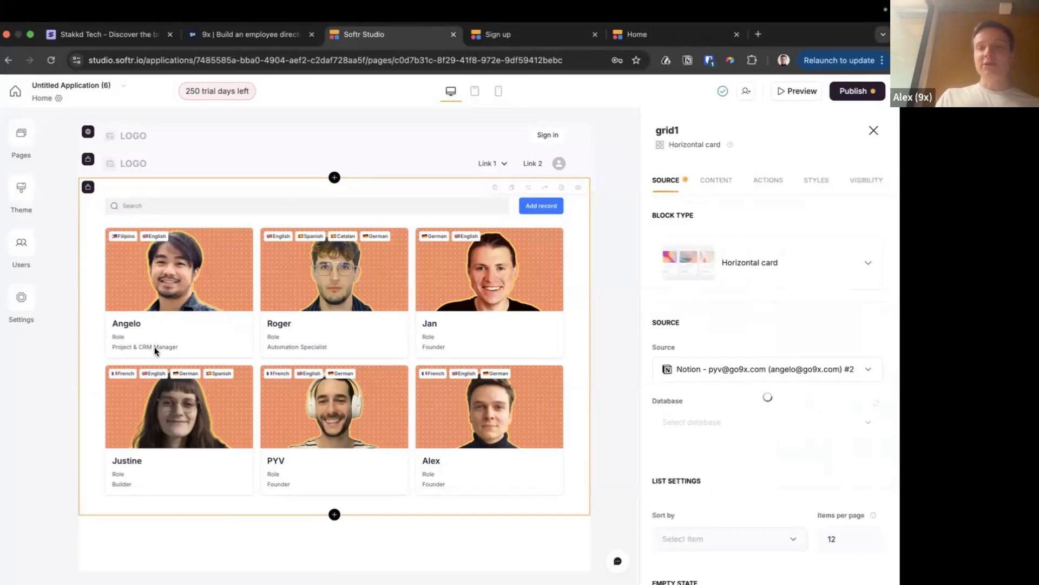
scroll(789, 490, down, 4)
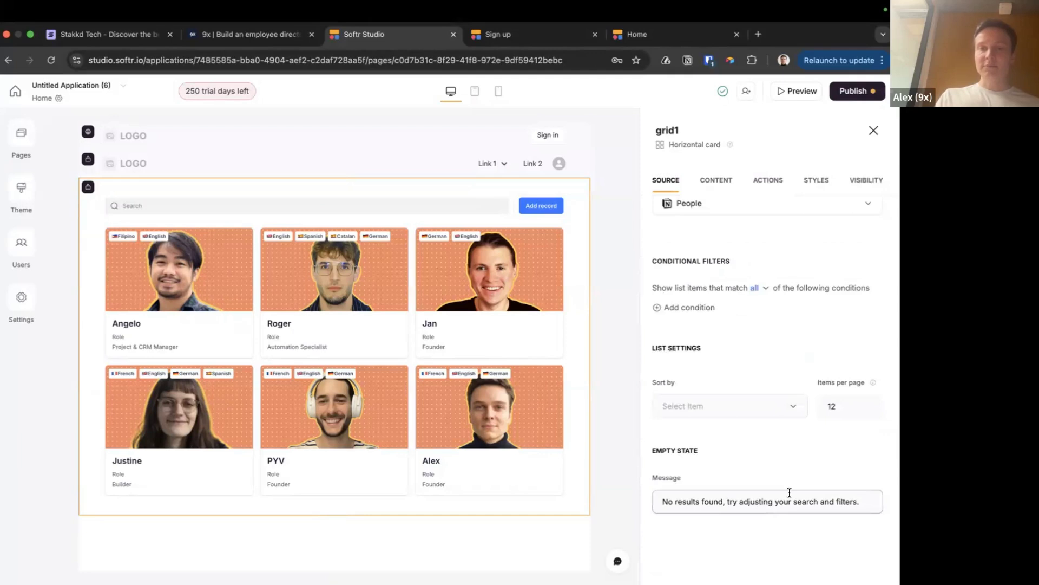
click(768, 184)
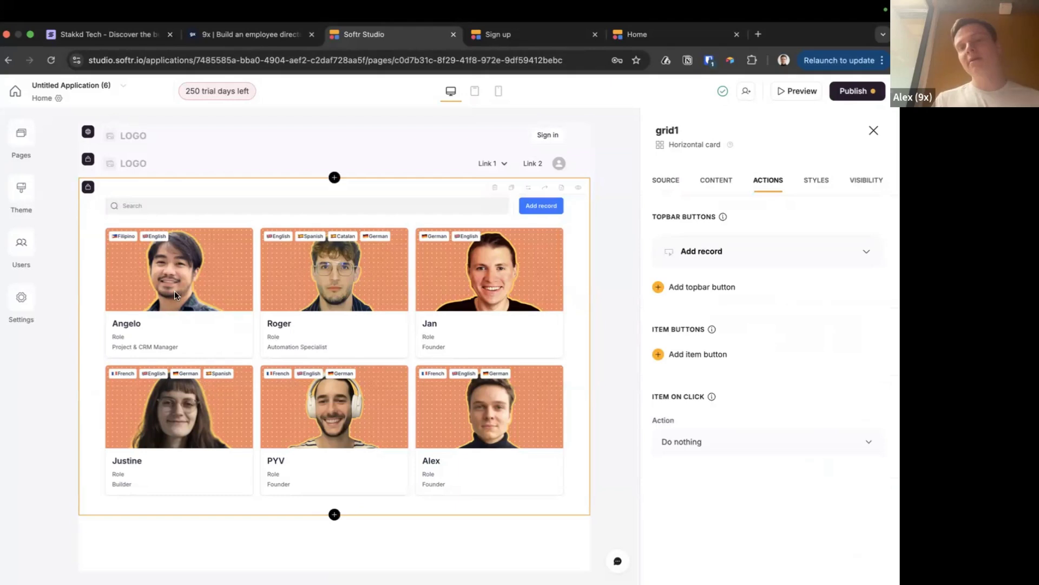
click(723, 447)
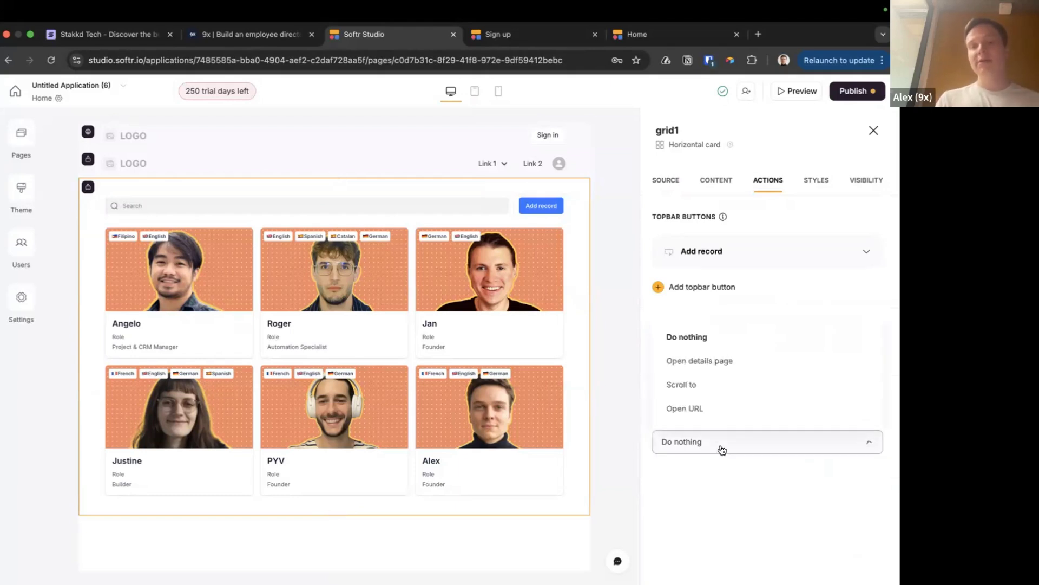
click(723, 361)
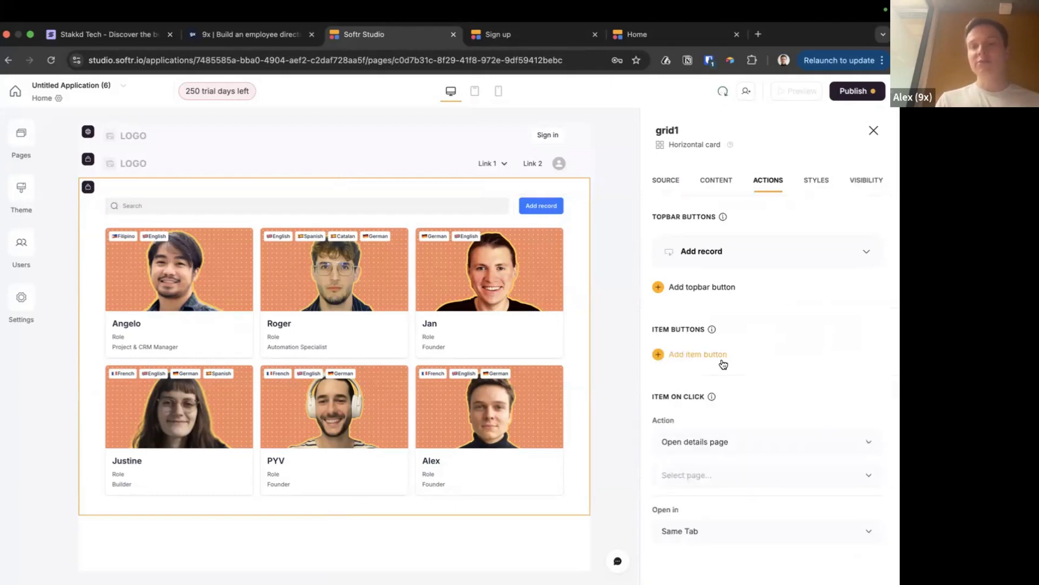
Look for an existing details page, then try the Open URL option and its URL fields
scroll(720, 379, down, 1)
click(710, 449)
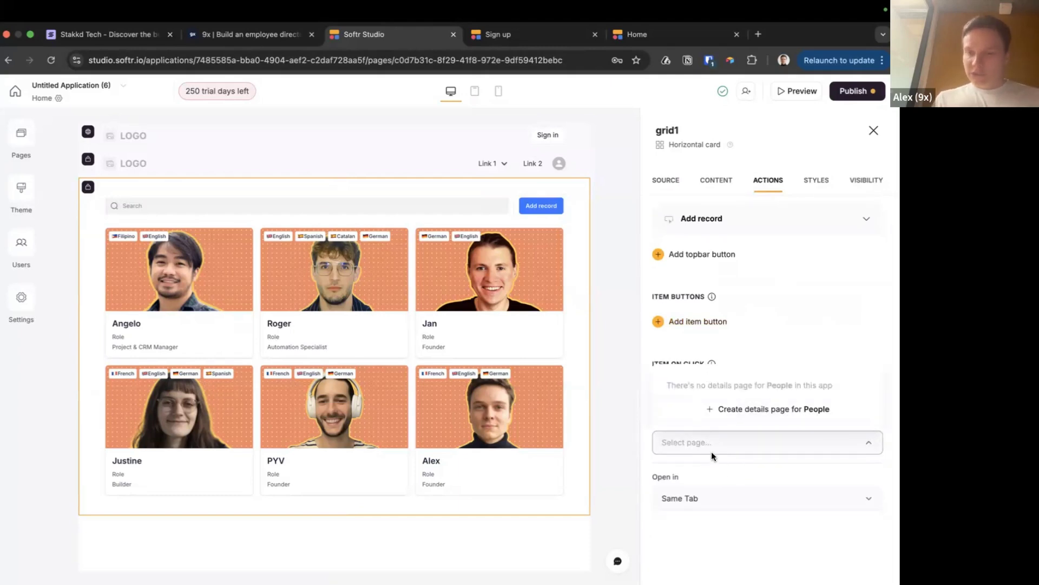
click(724, 472)
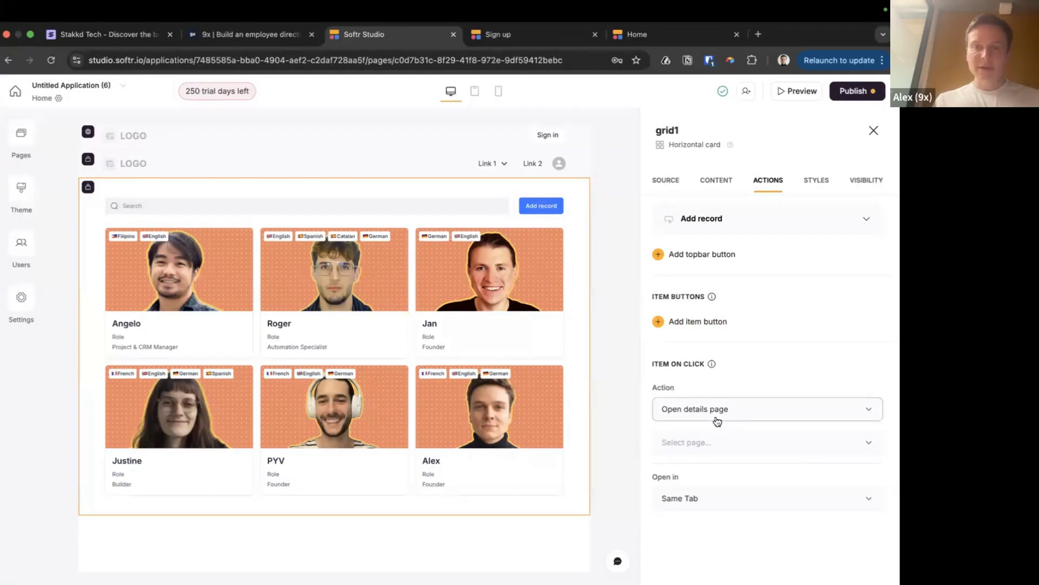
click(742, 418)
click(740, 375)
click(747, 441)
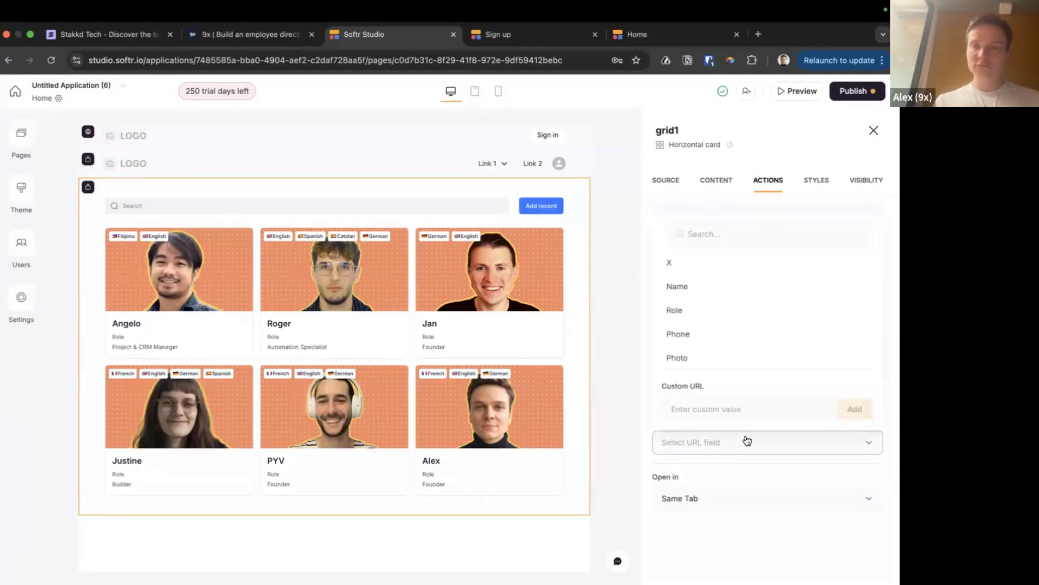
click(705, 443)
click(705, 444)
click(705, 445)
Switch back to Open details page and create a details page for People
click(737, 412)
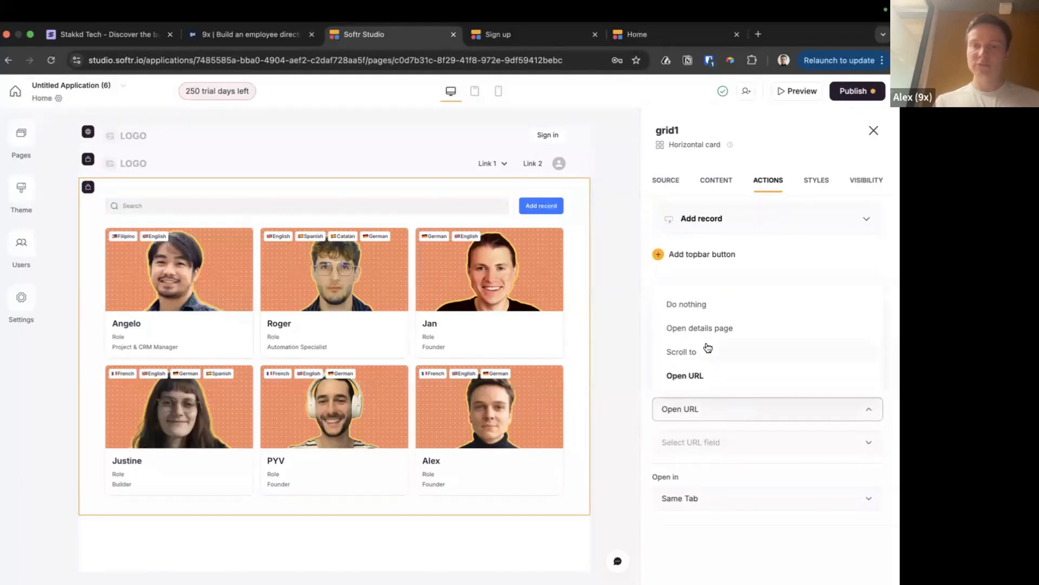
scroll(709, 346, up, 1)
click(712, 361)
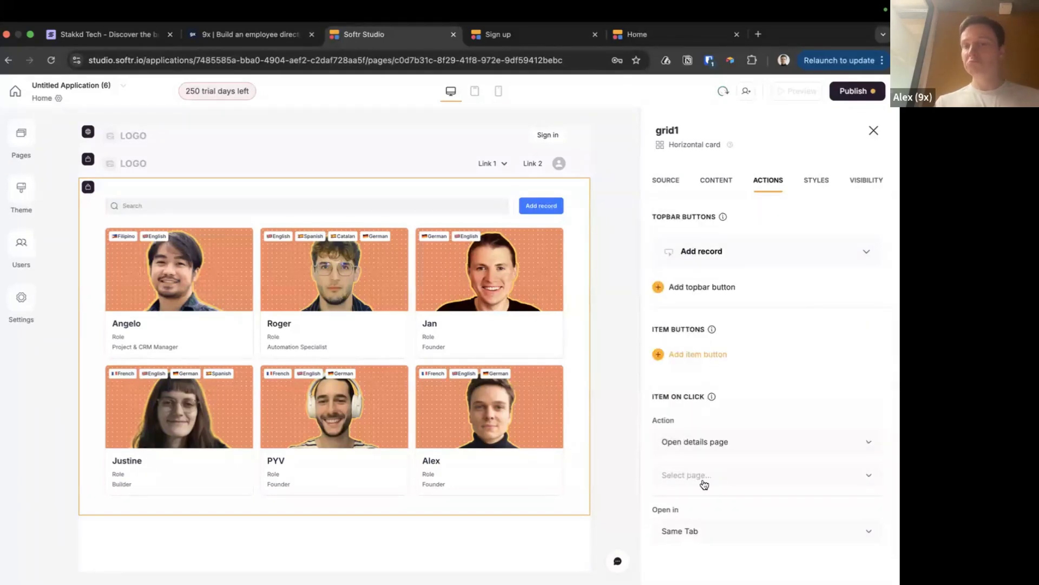
click(742, 443)
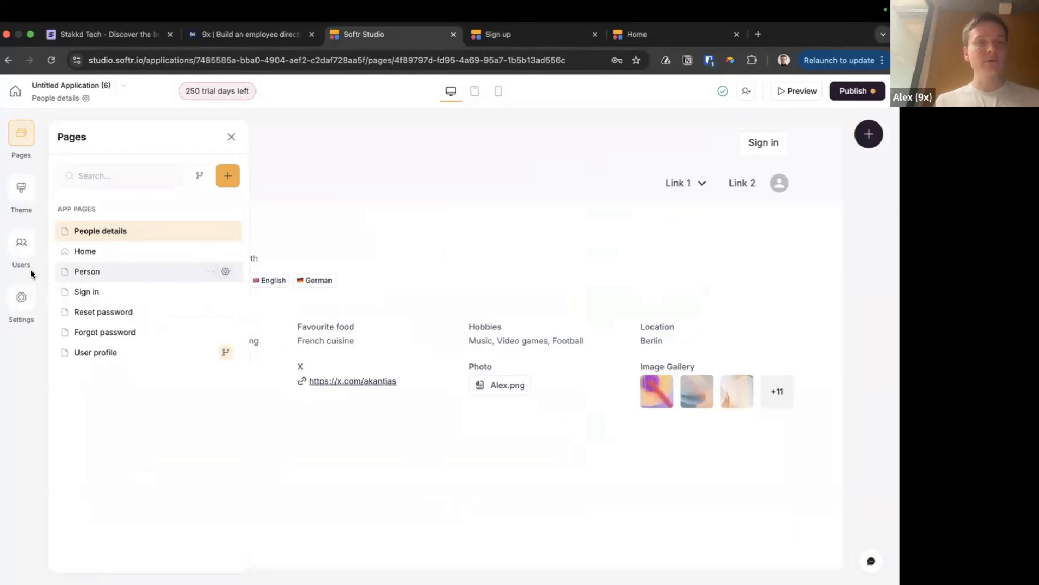
Review the old Person page and its details block settings
click(211, 271)
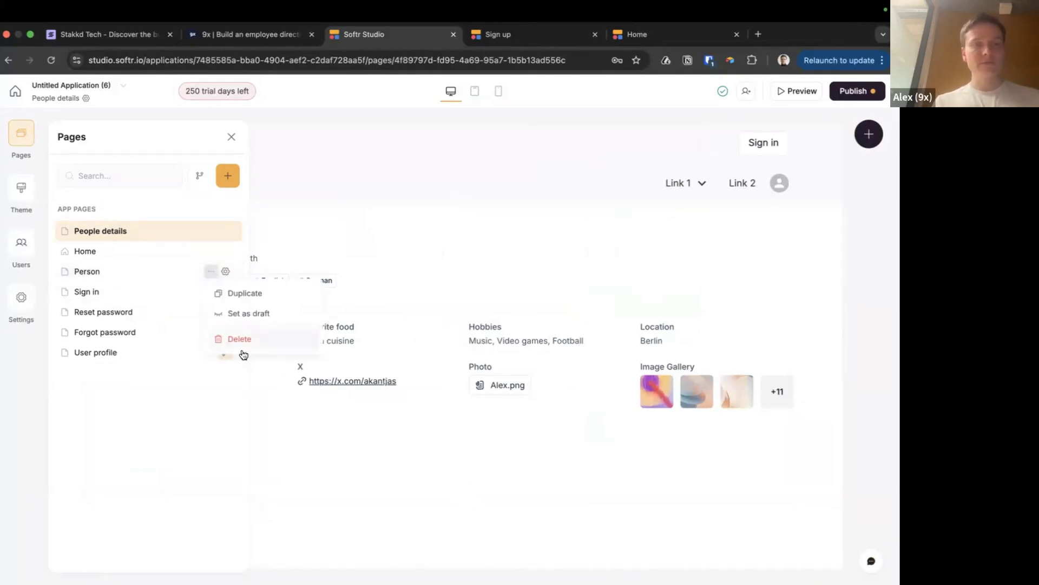
click(203, 386)
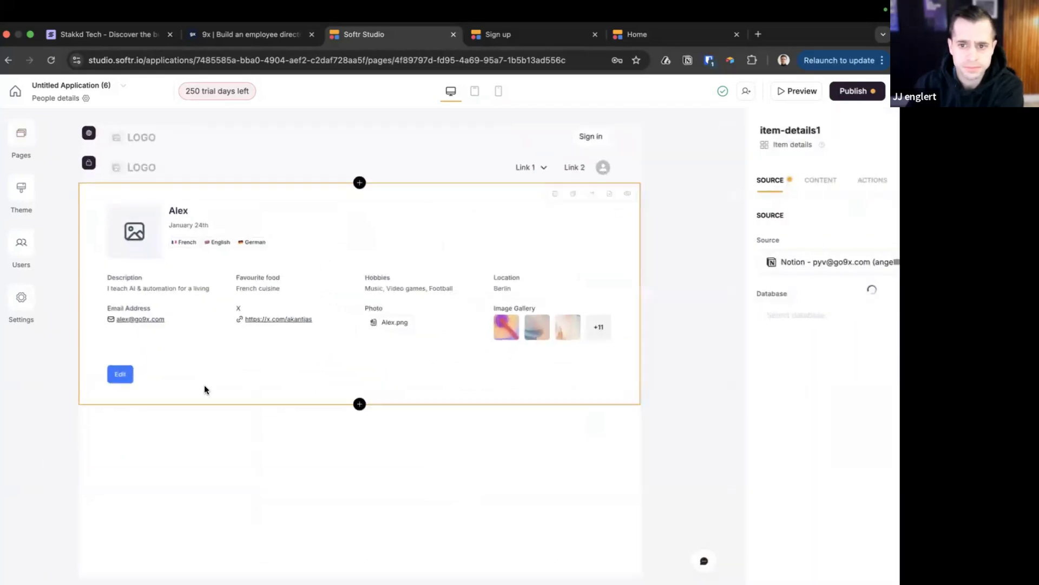
click(19, 135)
click(109, 273)
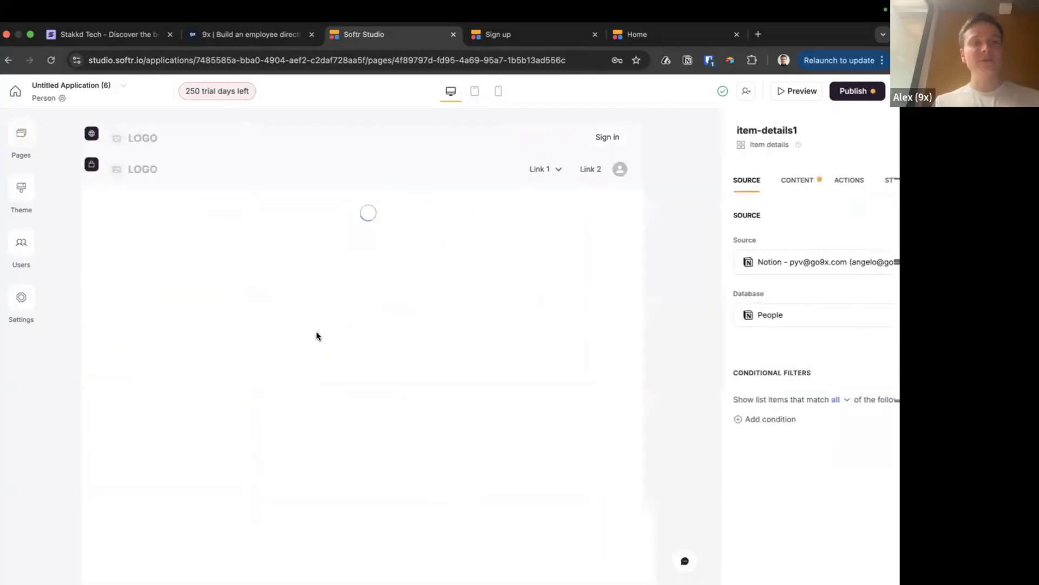
click(281, 262)
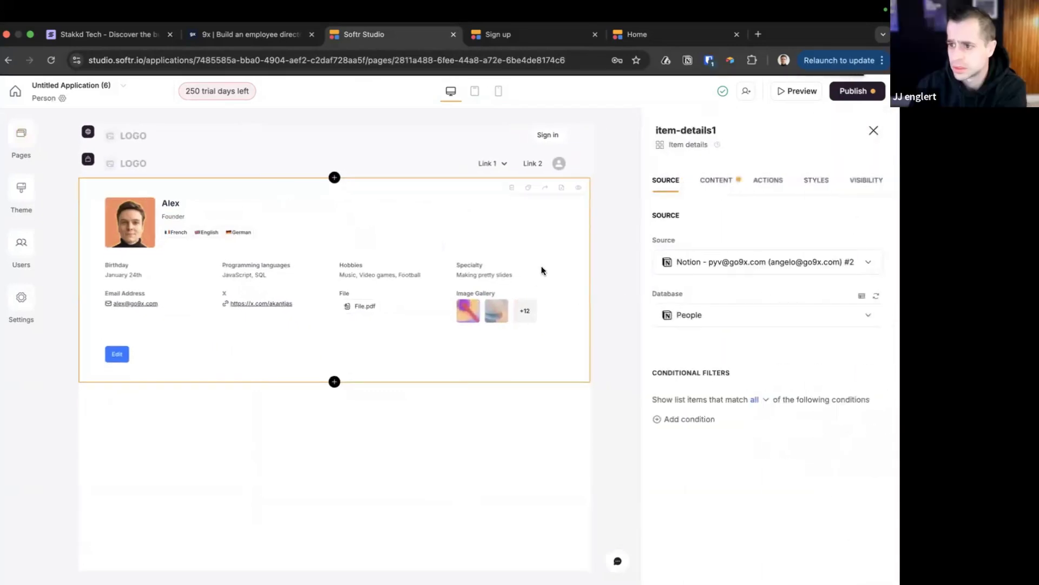
Delete the Person page
click(22, 142)
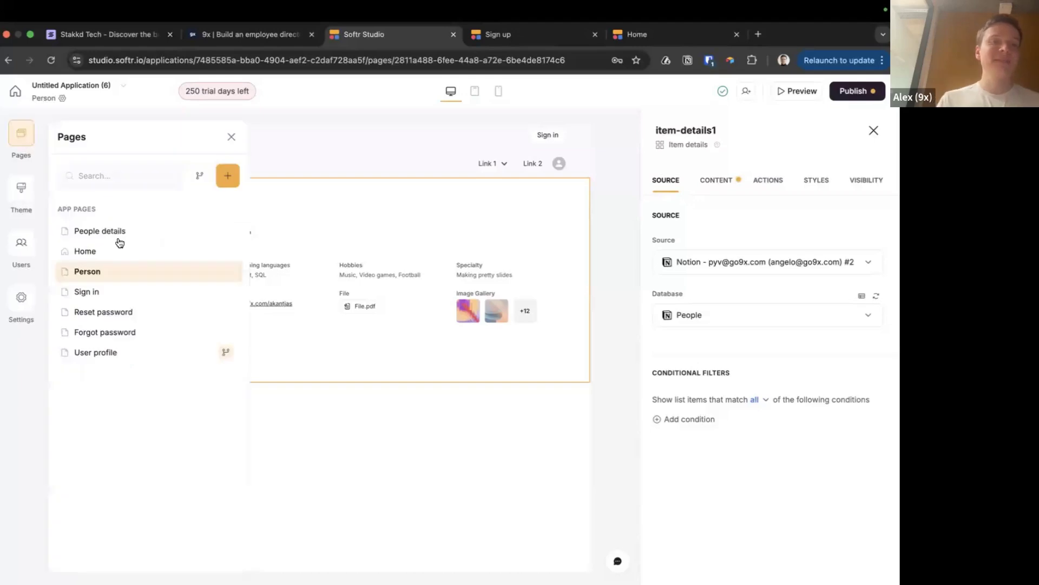
click(213, 272)
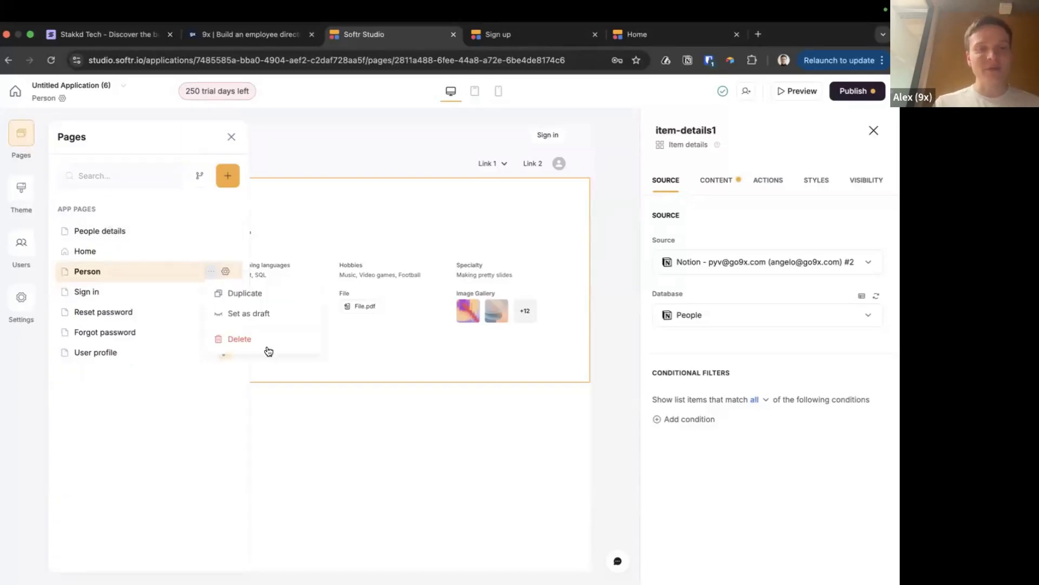
click(264, 342)
click(572, 368)
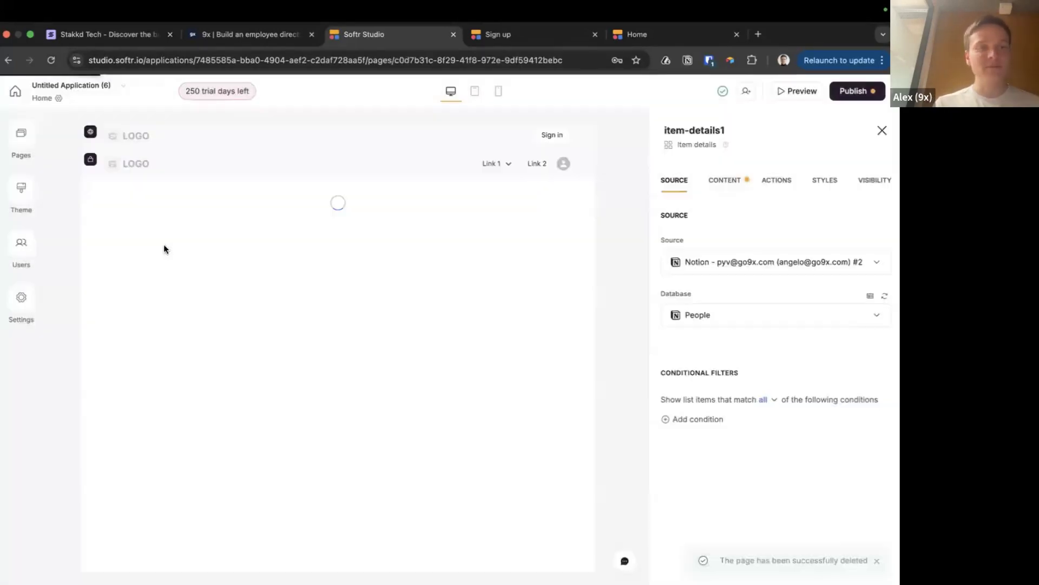
click(20, 134)
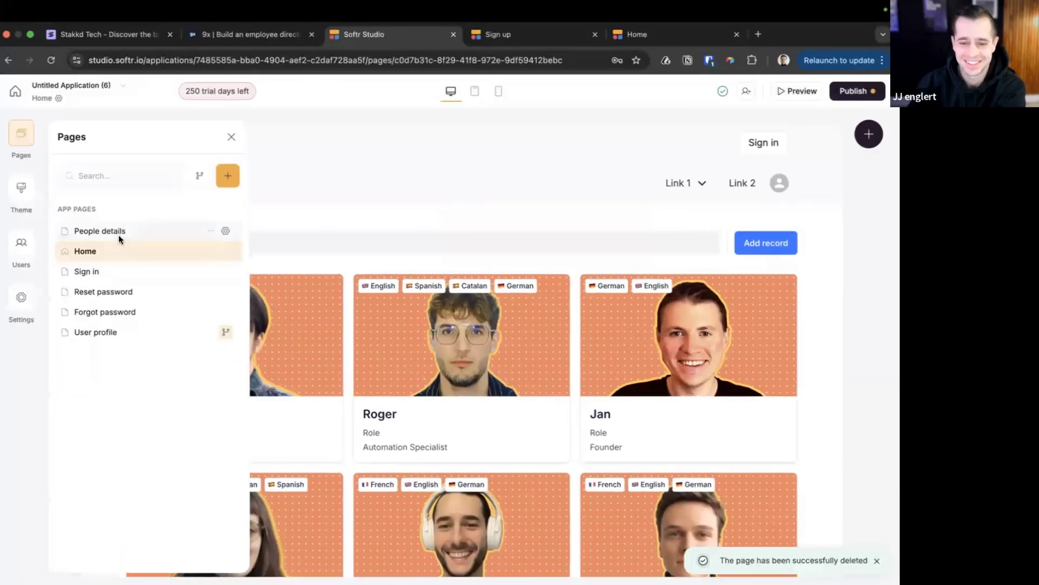
Drag People details right below Home and close the page list
click(118, 236)
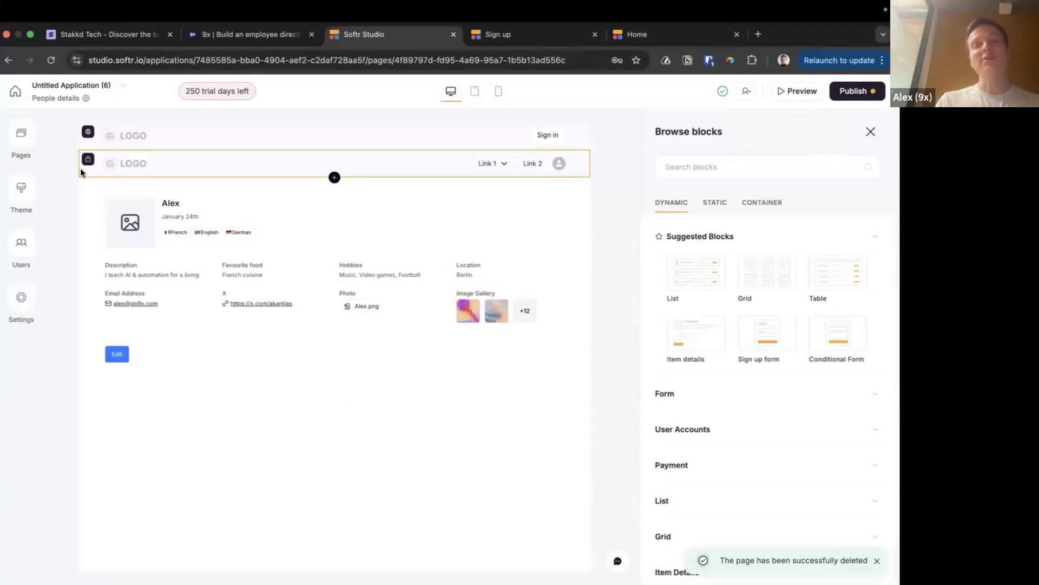
click(21, 133)
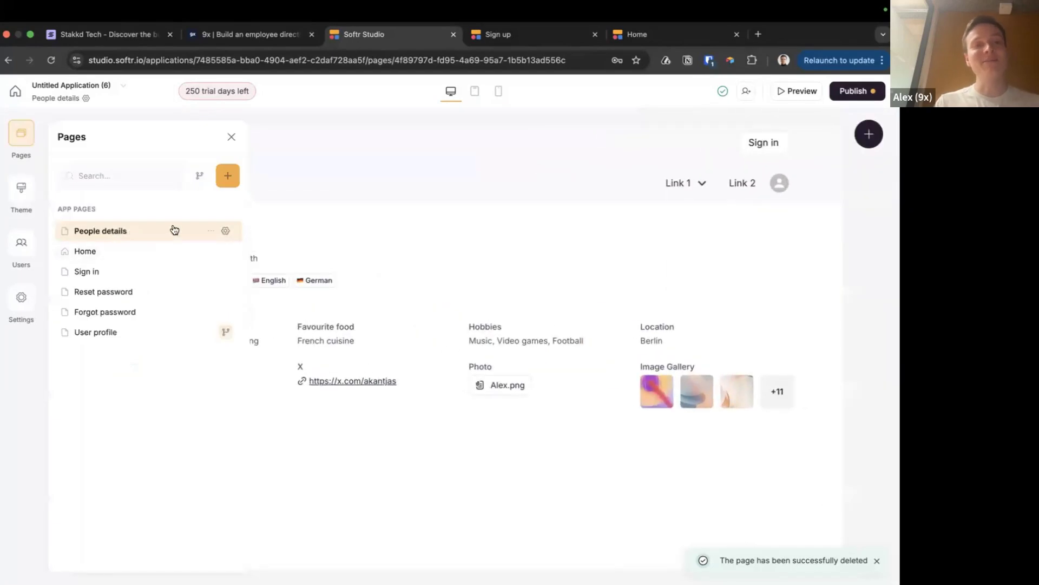
drag(171, 232, 167, 249)
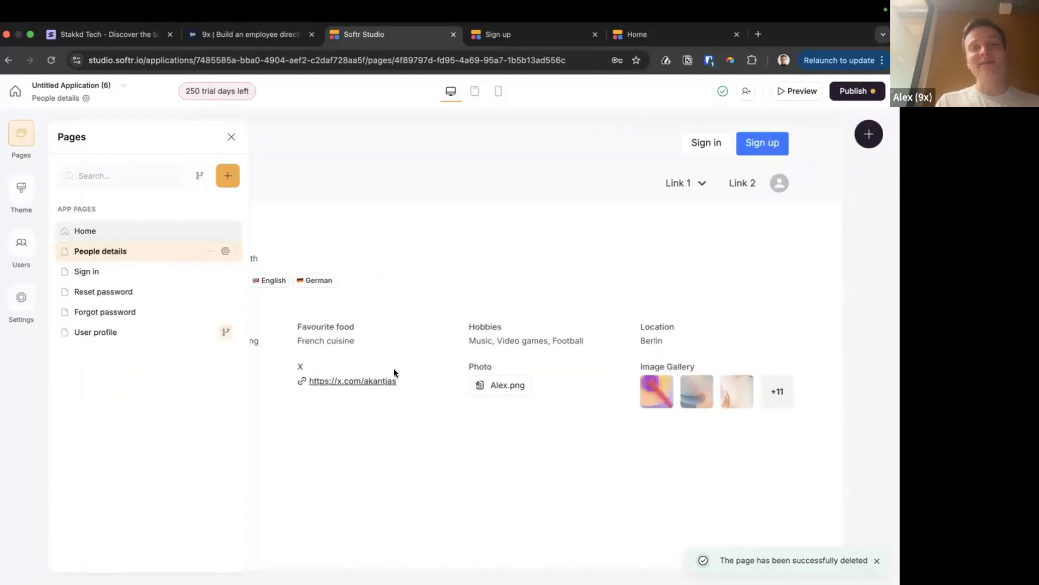
click(405, 282)
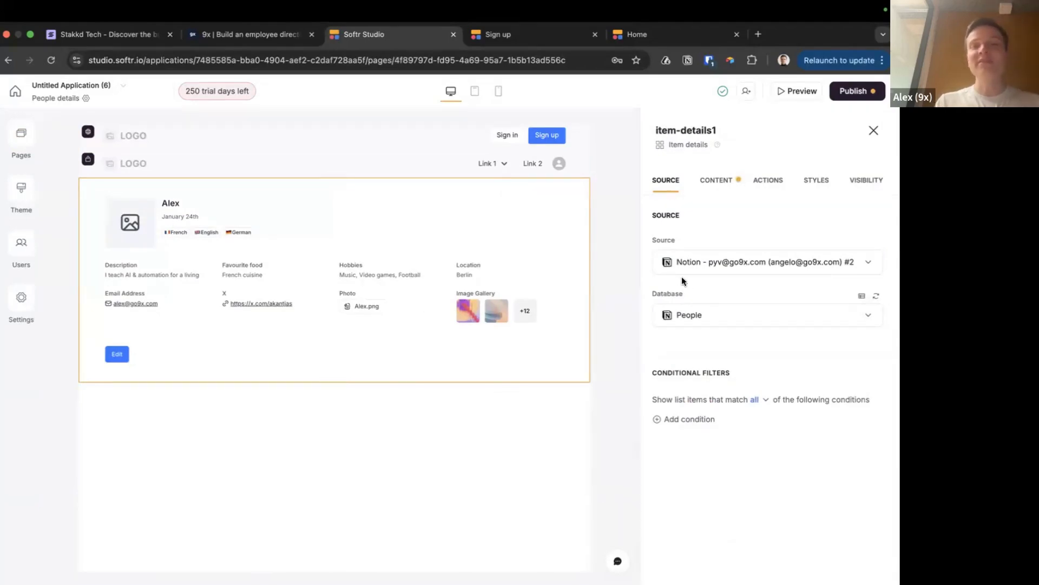
Review the fields displayed by the People details block
click(714, 181)
scroll(677, 293, down, 1)
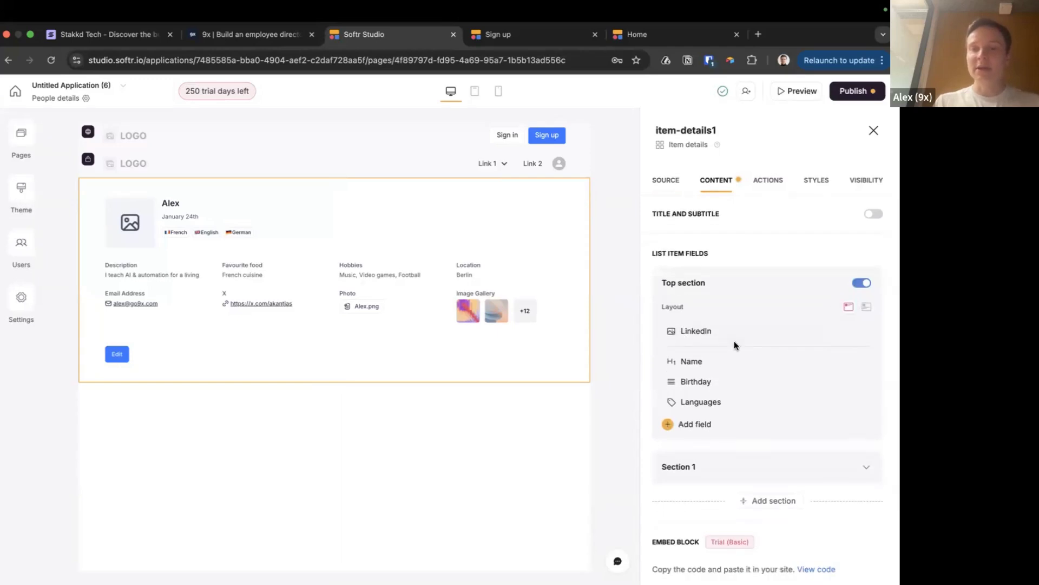
scroll(734, 345, down, 3)
scroll(734, 345, up, 2)
scroll(732, 398, up, 1)
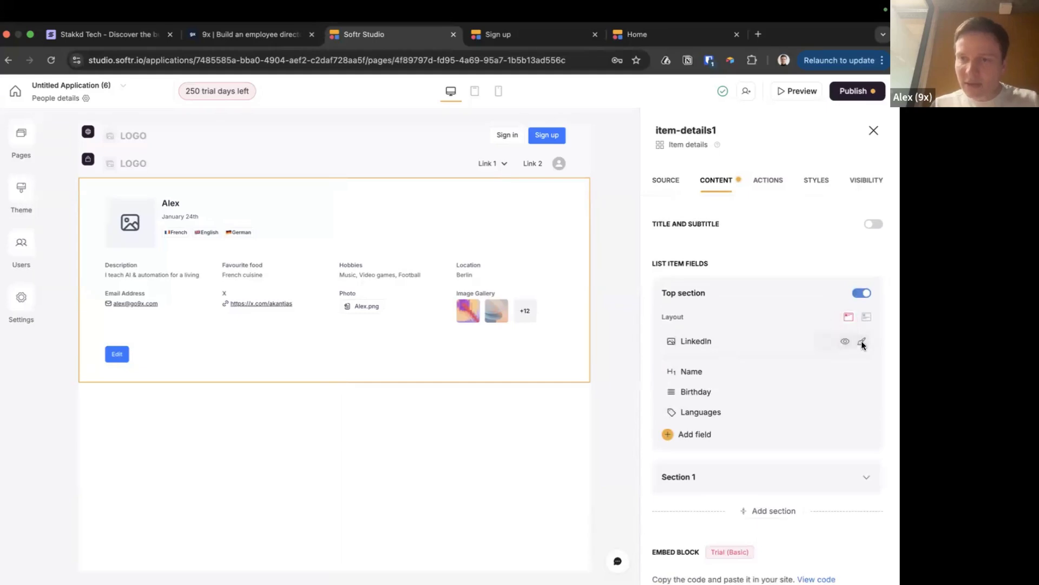
Add a second field section and remove the Photo field from Section 1
click(709, 347)
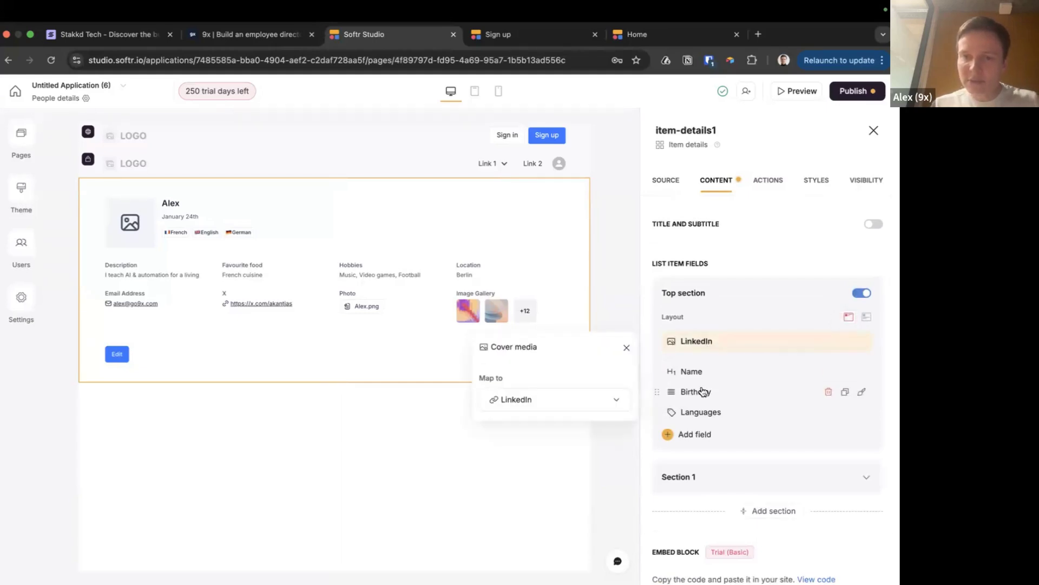
scroll(698, 411, down, 3)
click(710, 441)
click(703, 406)
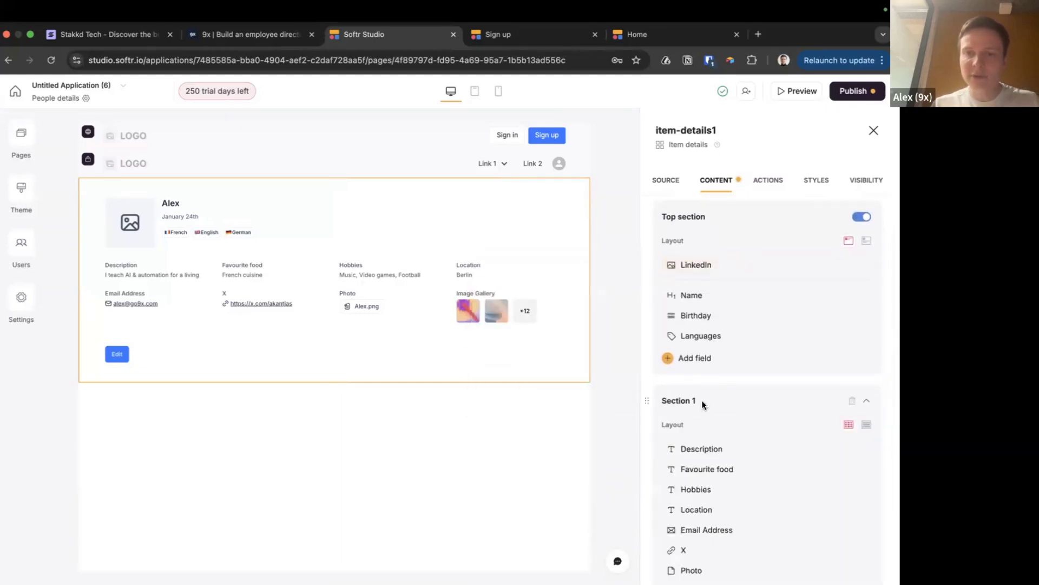
scroll(703, 406, down, 3)
mouse_move(770, 393)
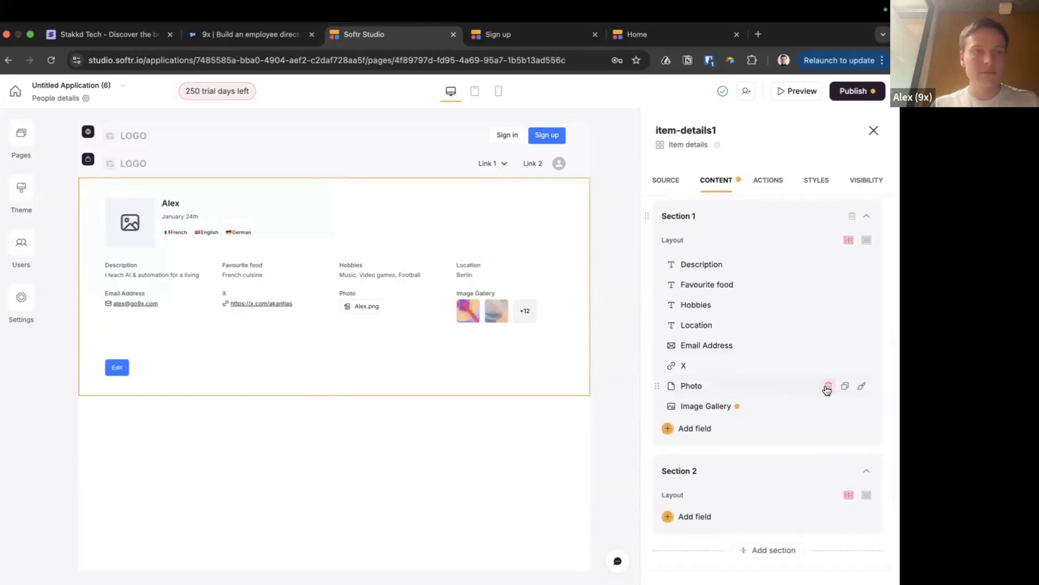
click(827, 386)
scroll(815, 390, up, 5)
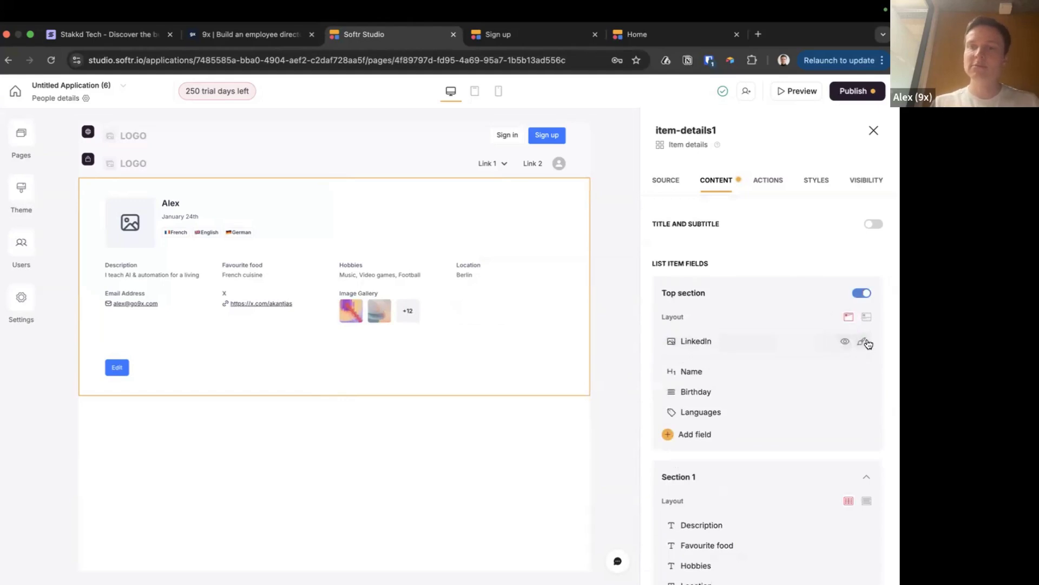
Map the top section's cover media from LinkedIn to the Photo field
click(849, 344)
click(849, 345)
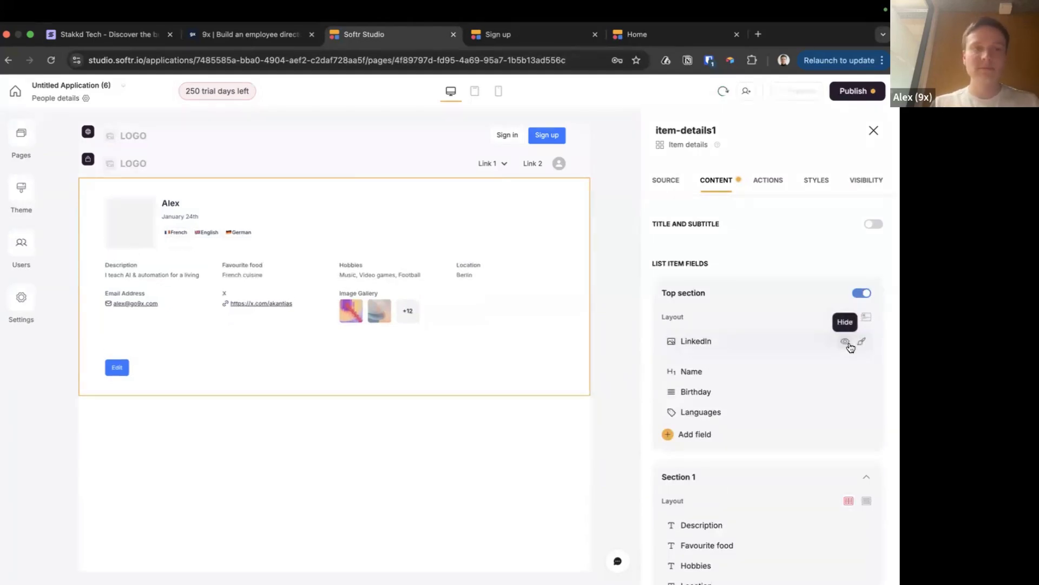
click(709, 349)
click(557, 408)
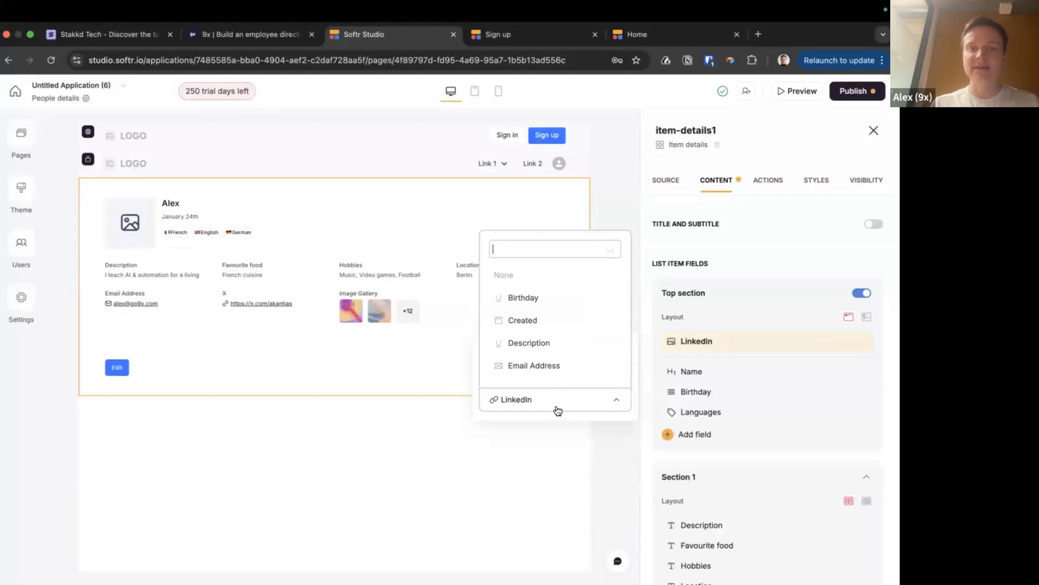
text(phot)
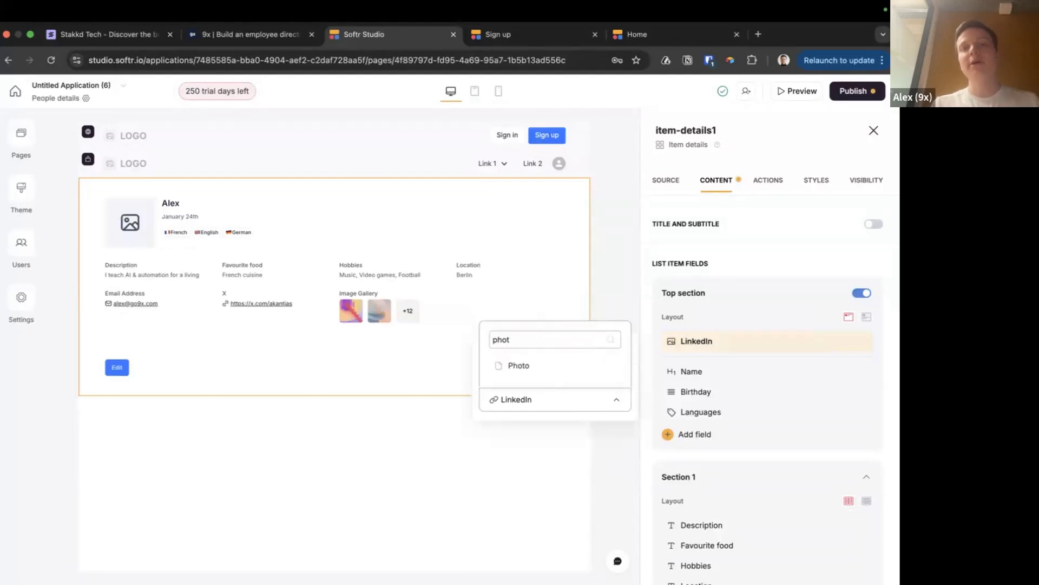
click(521, 368)
click(609, 221)
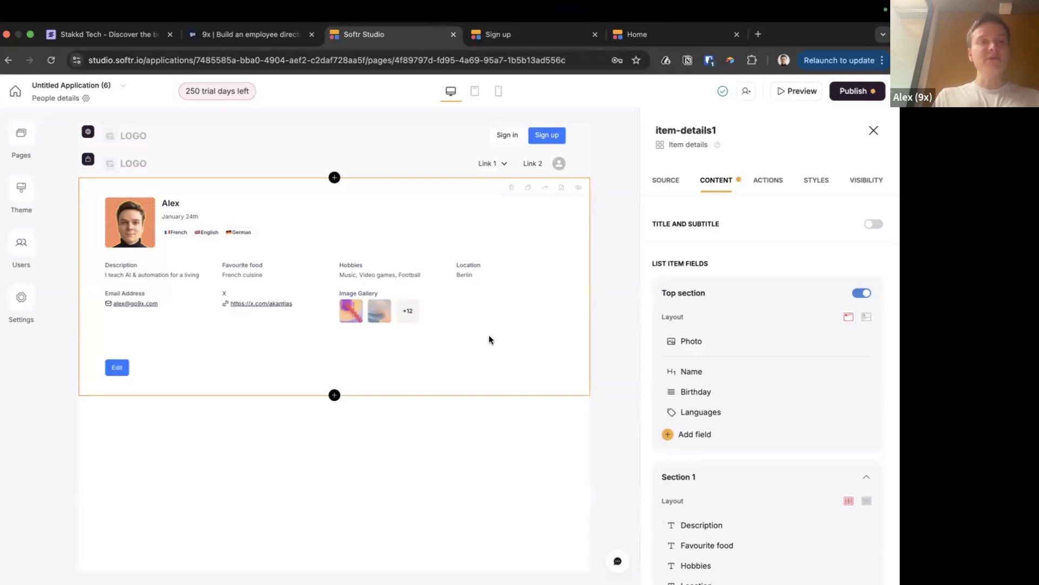
Back in Softr, open Users and its USER GROUPS tab
key(super+Tab)
key(super+Tab)
key(super+Tab)
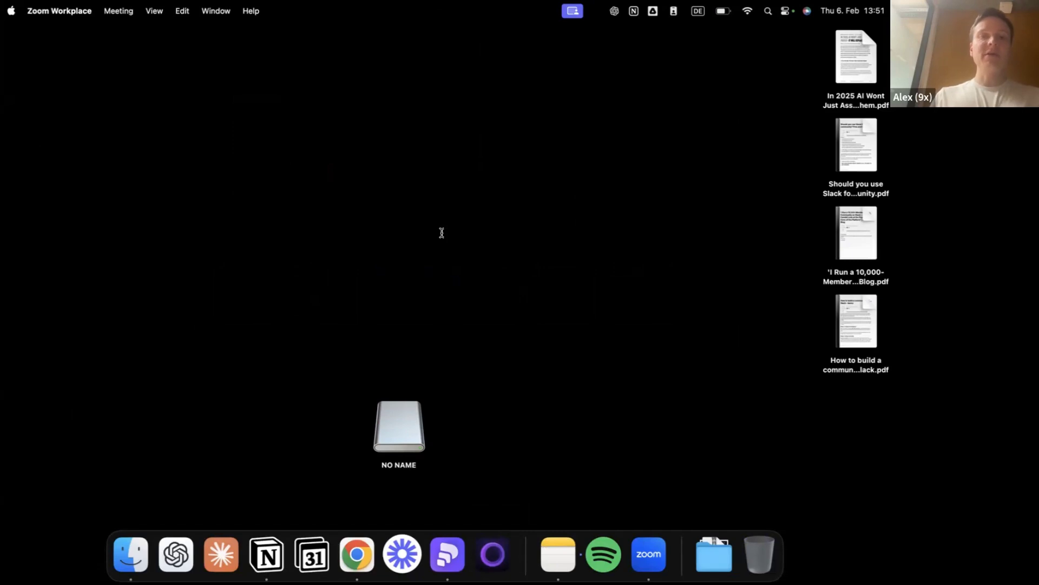
key(super+Tab)
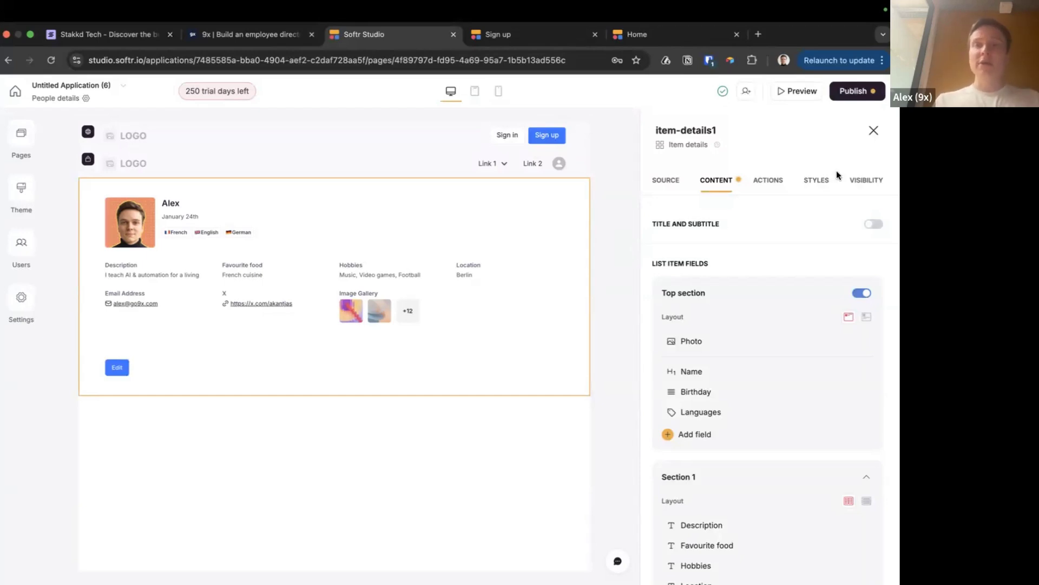
click(21, 248)
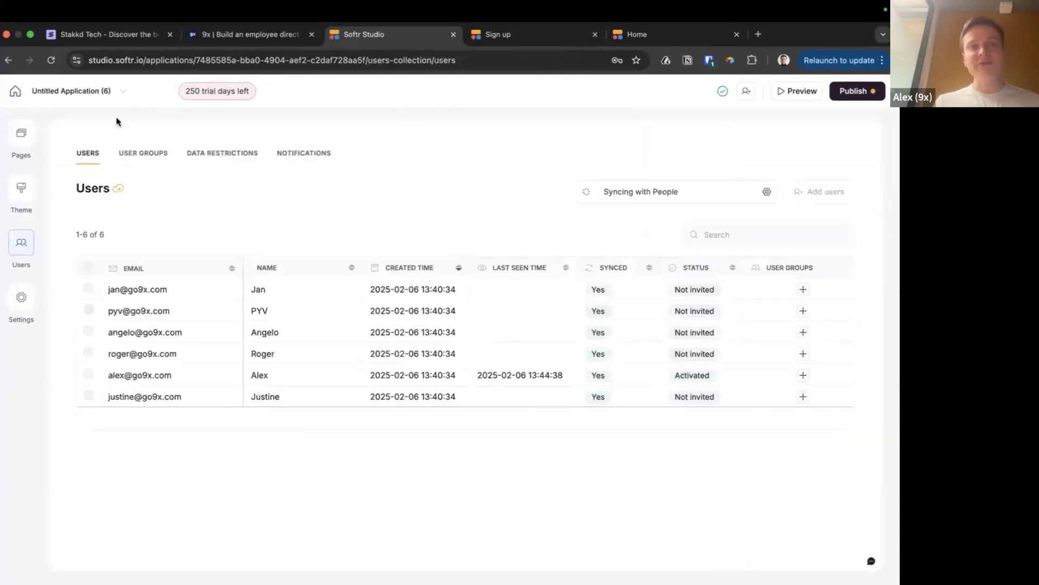
click(143, 154)
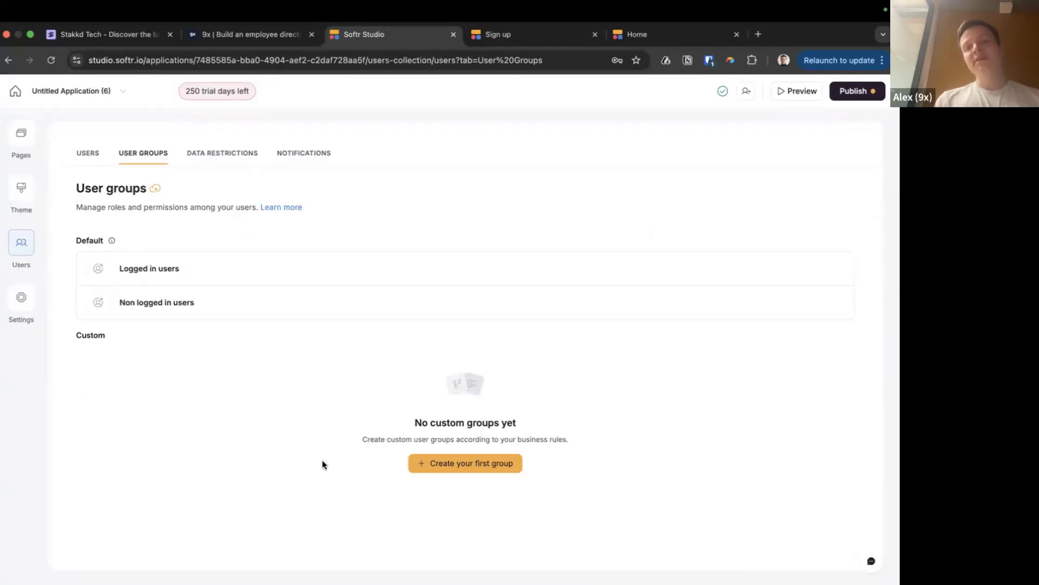
Open the New user group dialog via 'Create your first group', then view Notion's People table
click(456, 464)
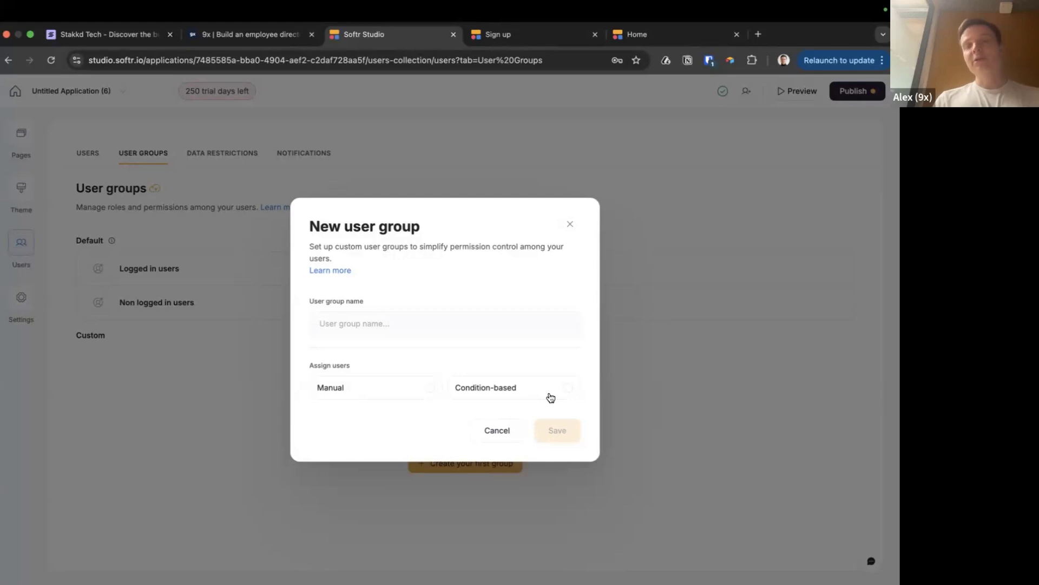
key(super+Tab)
key(super+Tab)
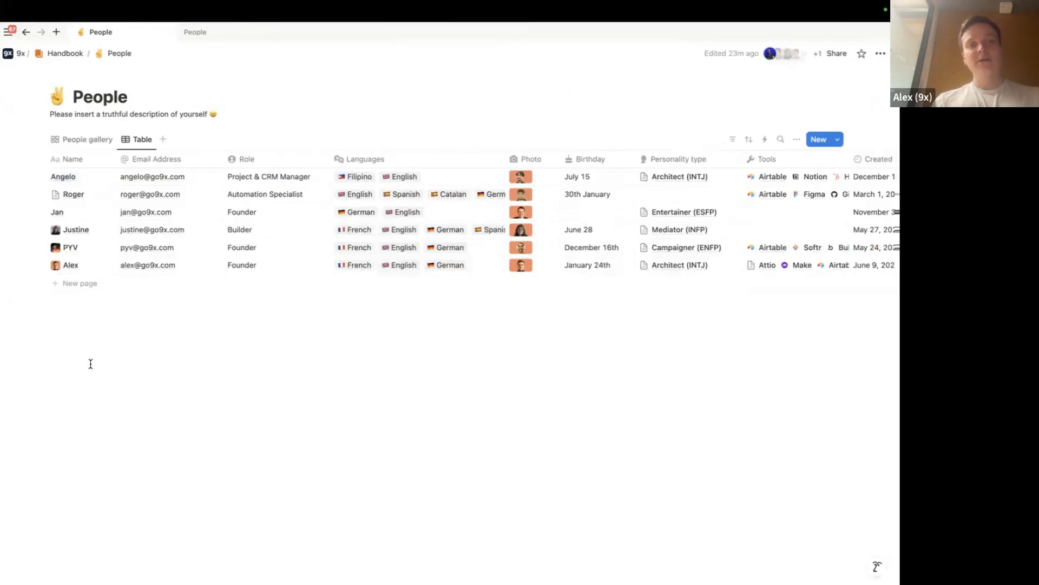
Add a new People row holding the new person's full name
click(60, 286)
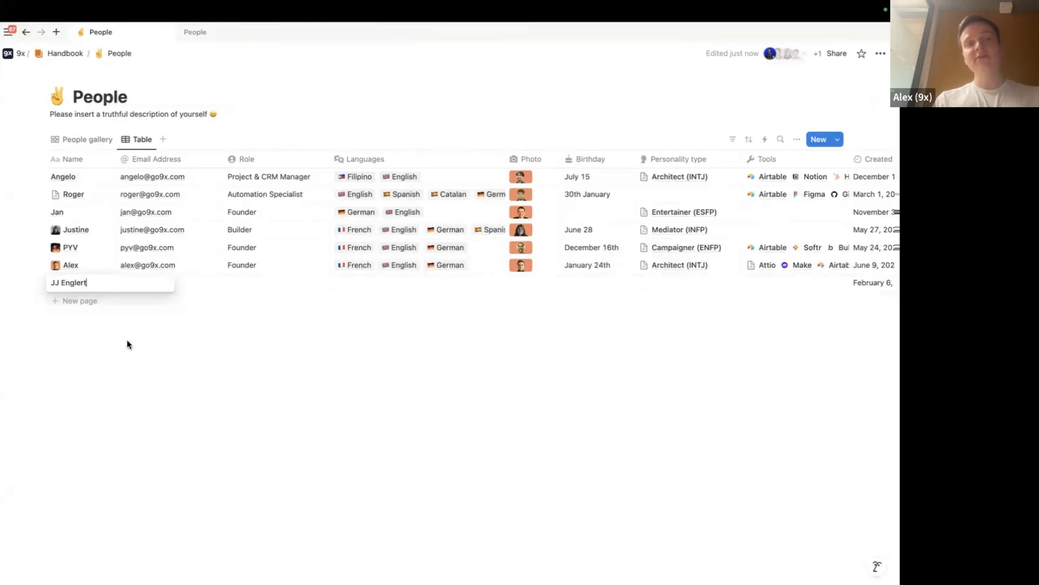
key(Escape)
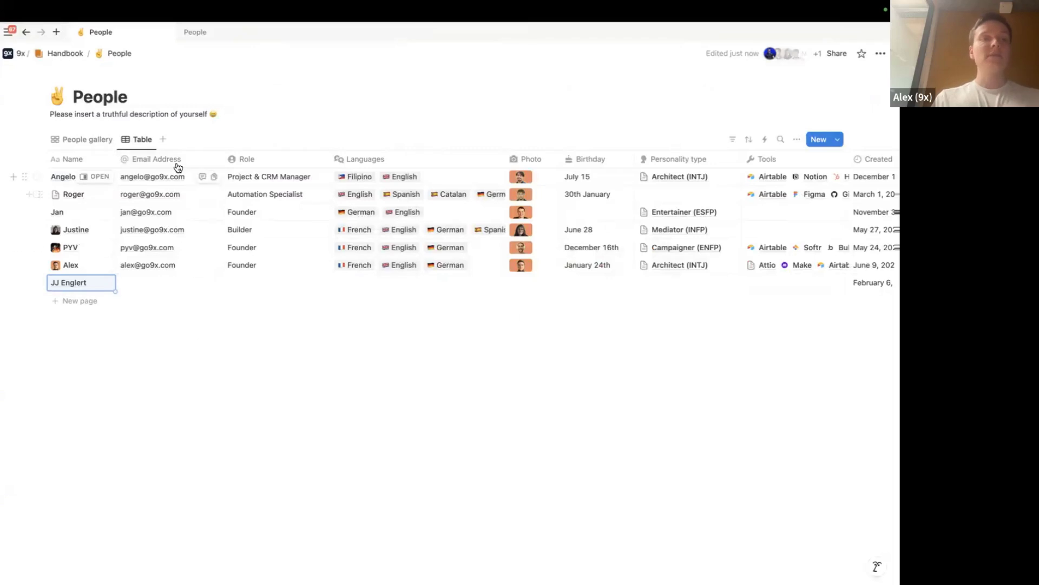
Create a 'Type' property and move it right after the Name column
scroll(624, 172, right, 10)
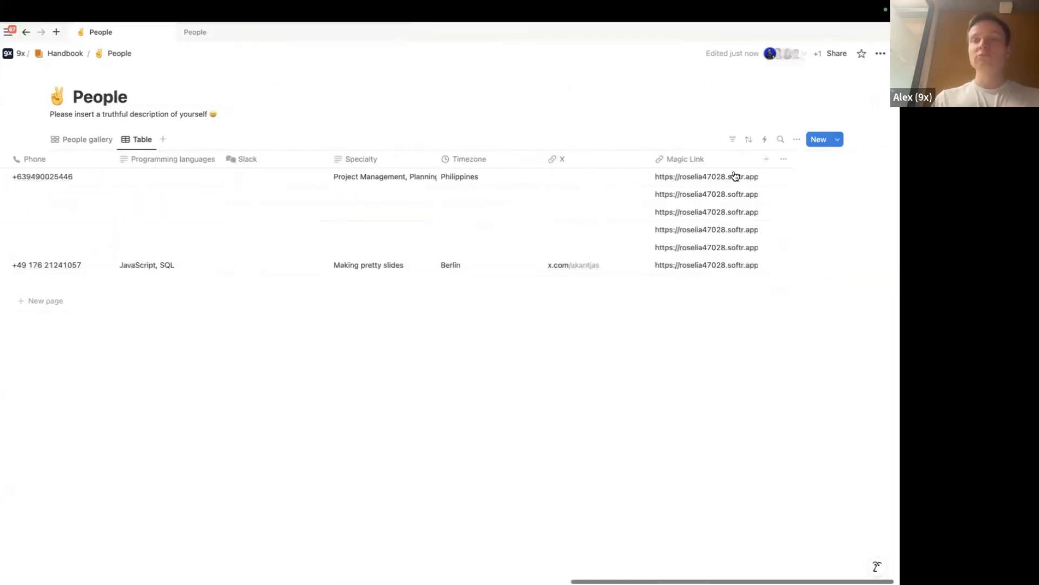
click(766, 159)
text(Type)
key(Return)
drag(396, 165, 153, 166)
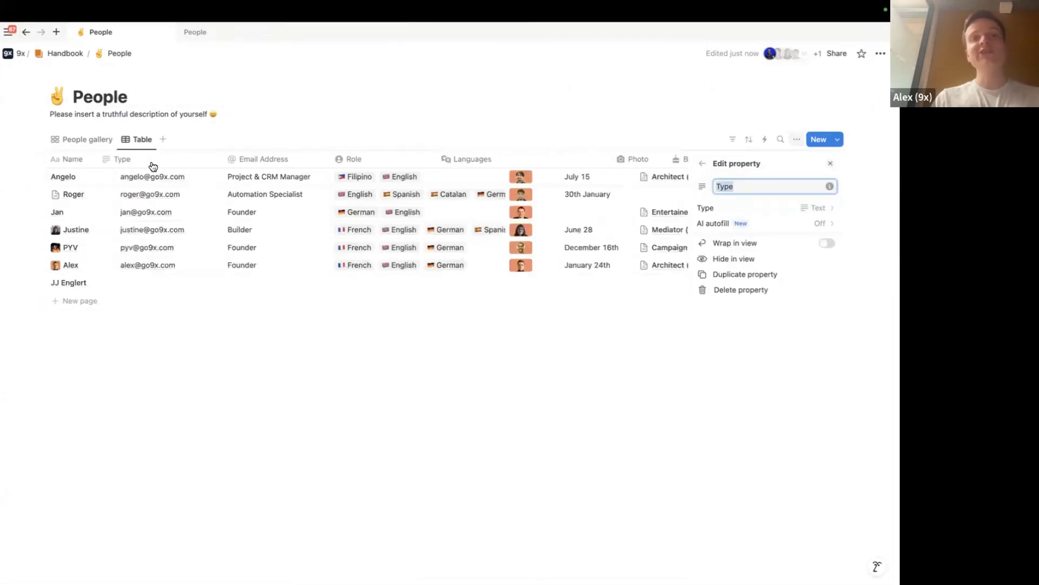
click(185, 161)
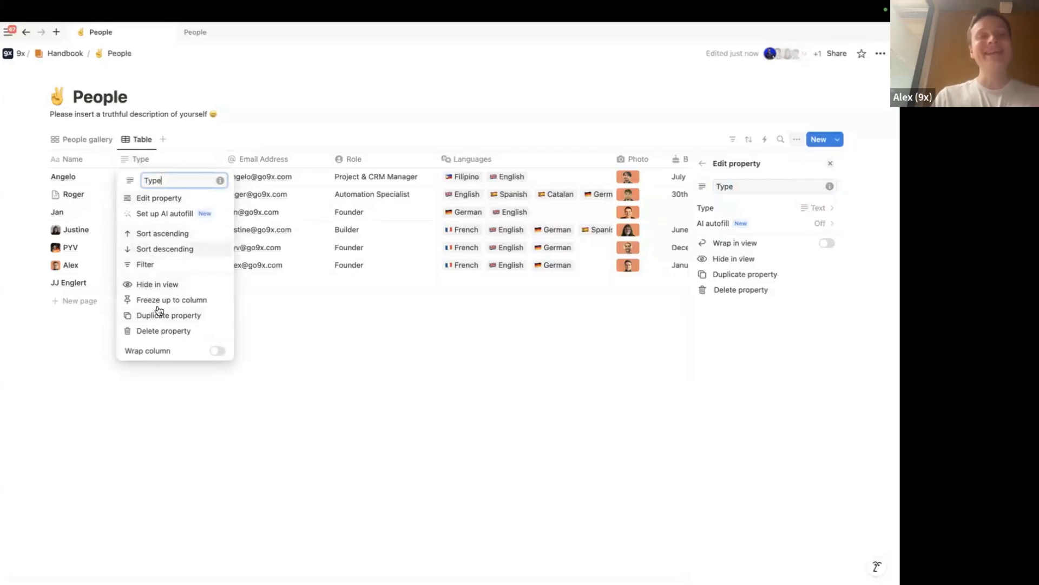
click(158, 199)
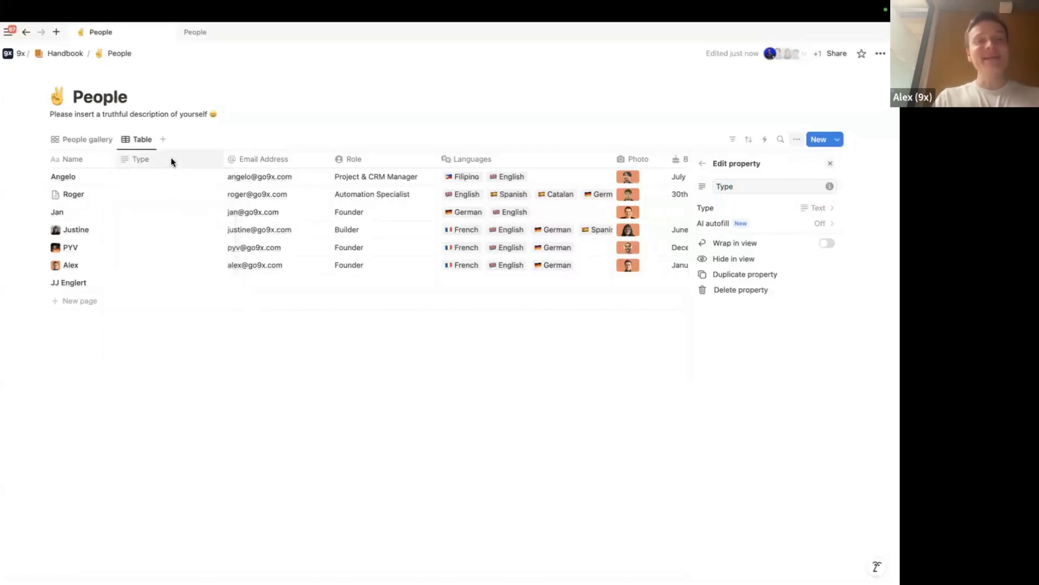
click(170, 160)
click(154, 201)
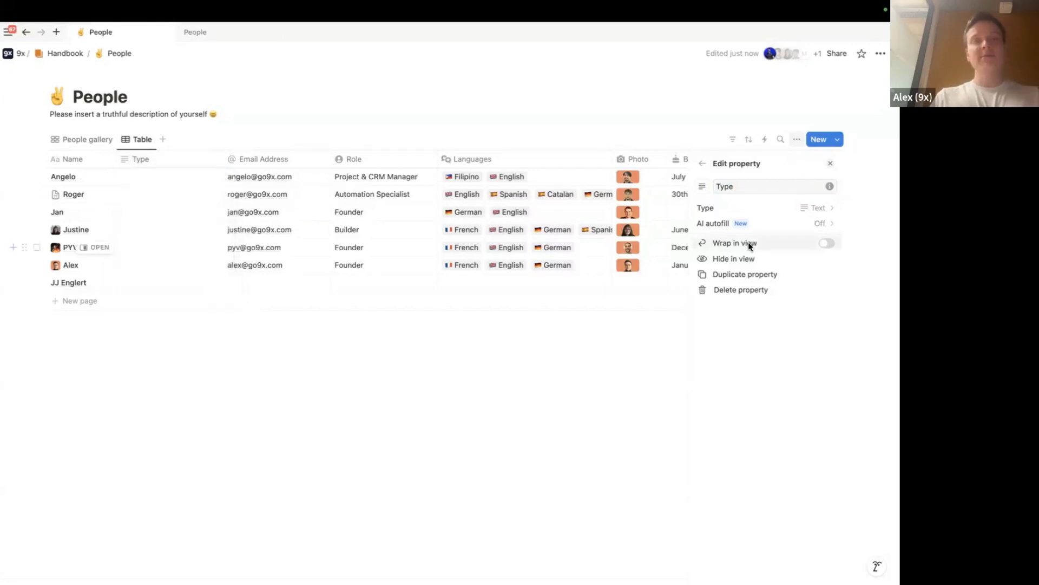
Make Type a Select property with options Internal and External
click(774, 209)
text(sel)
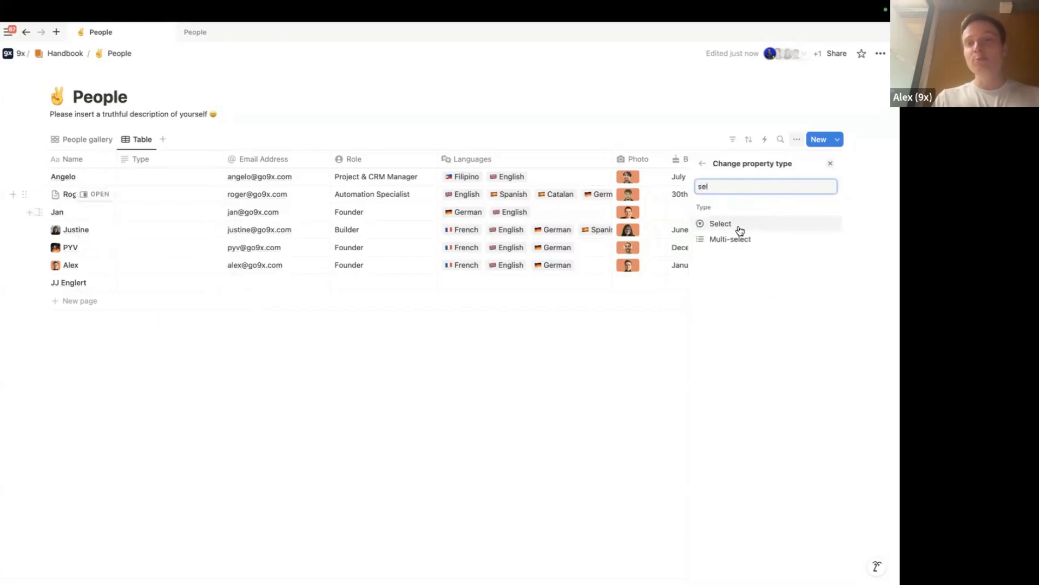
click(740, 227)
click(767, 287)
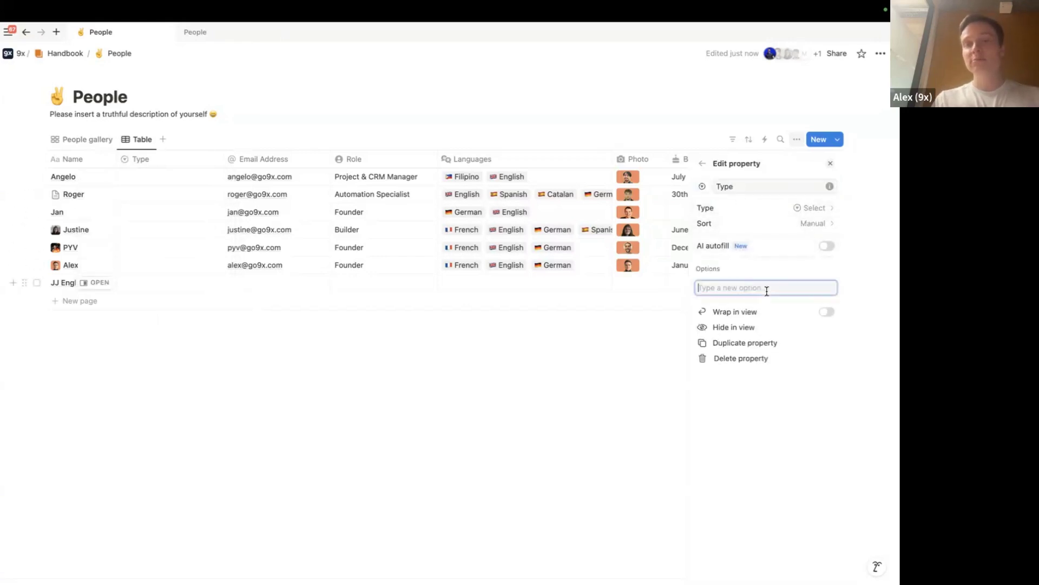
text(Internal)
key(Return)
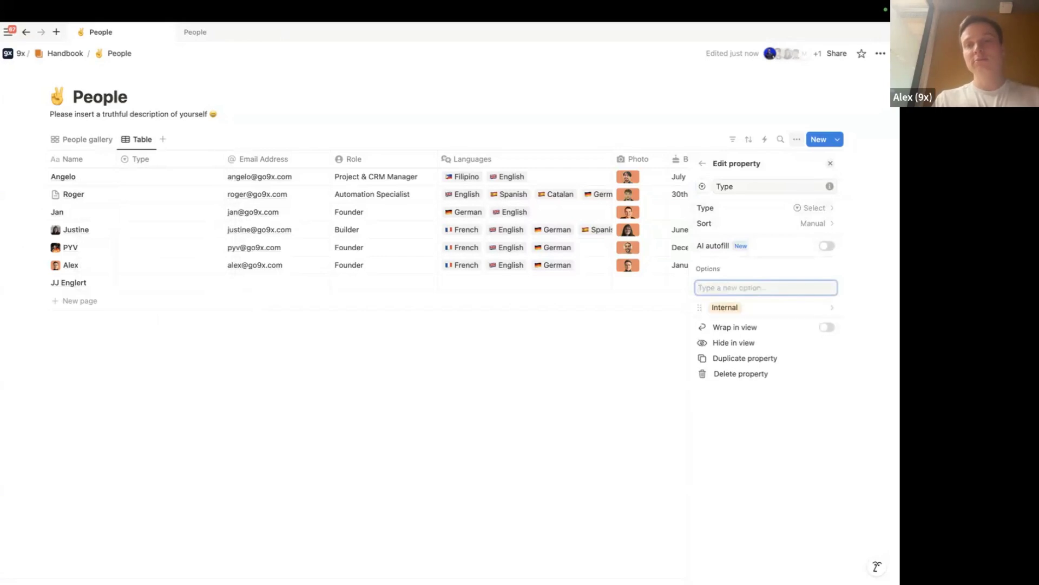
text(External)
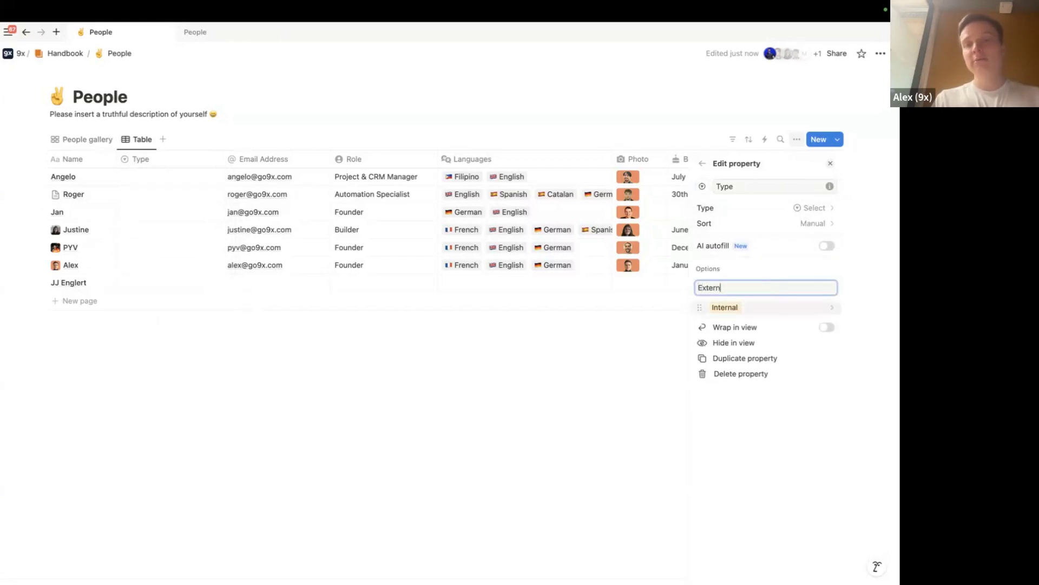
key(Return)
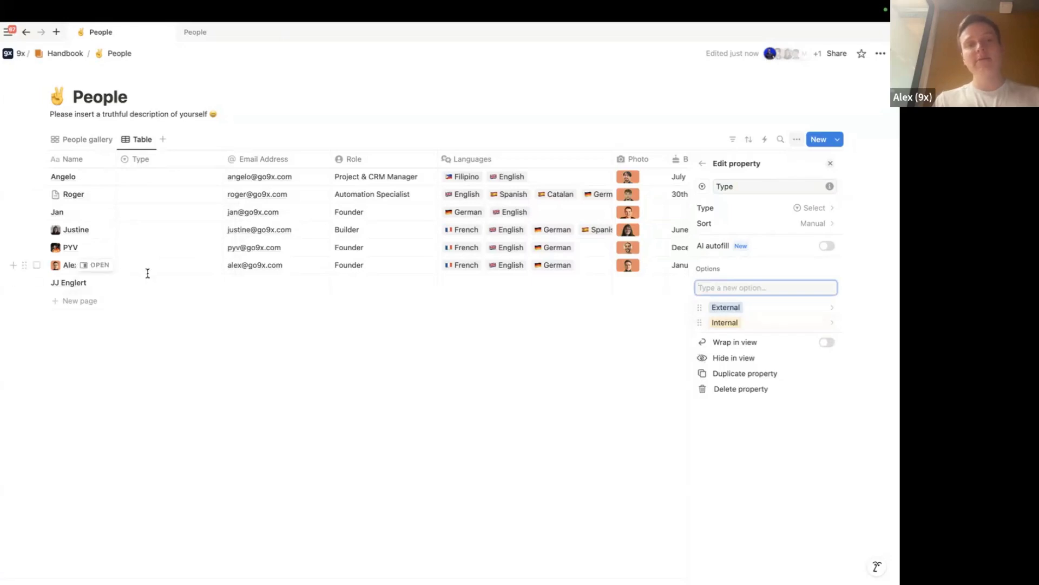
Mark the new person External and fill every other Type cell with Internal
click(146, 268)
click(153, 300)
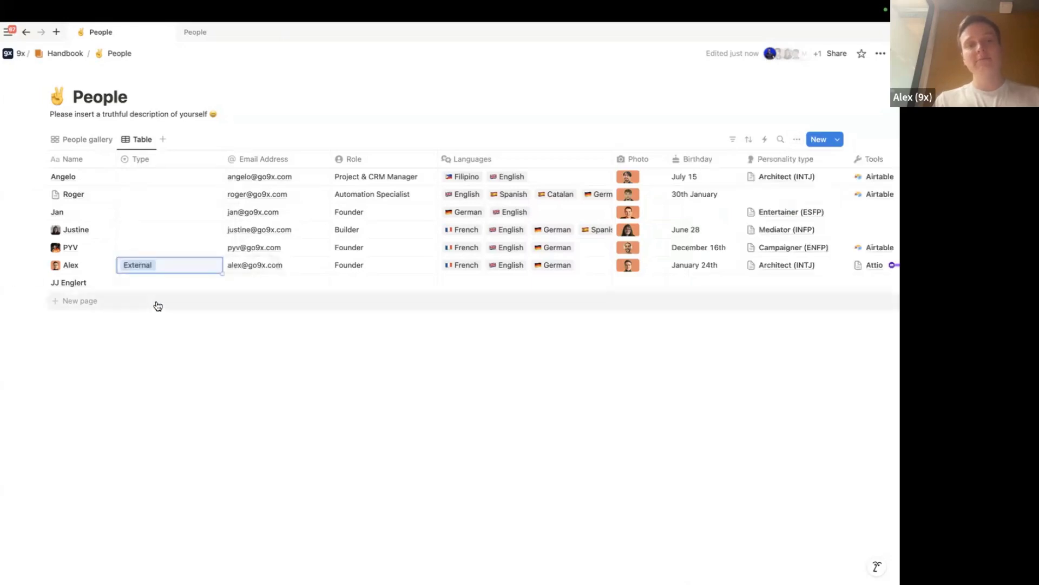
click(153, 273)
click(157, 312)
click(162, 284)
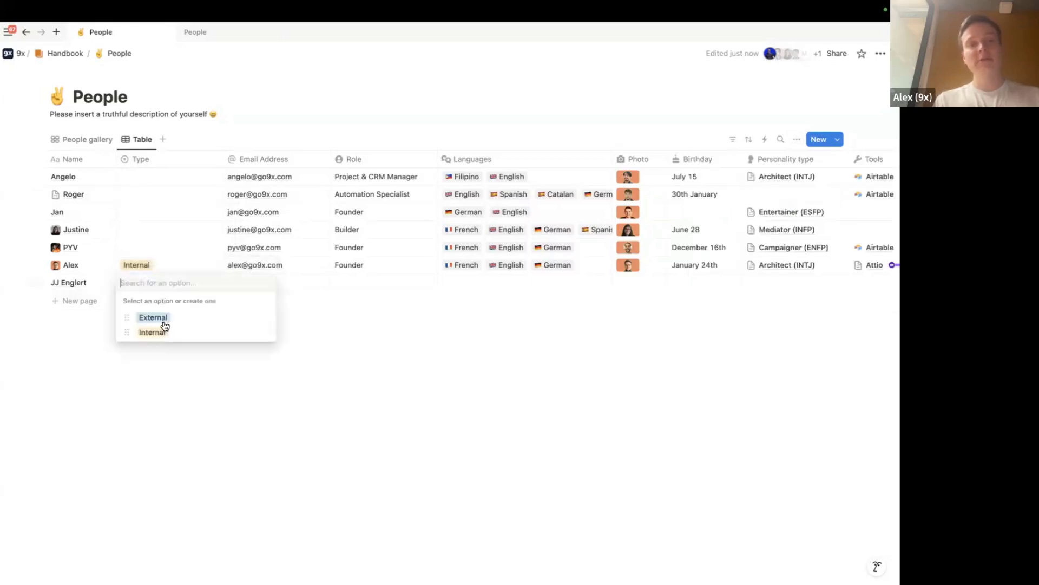
click(162, 315)
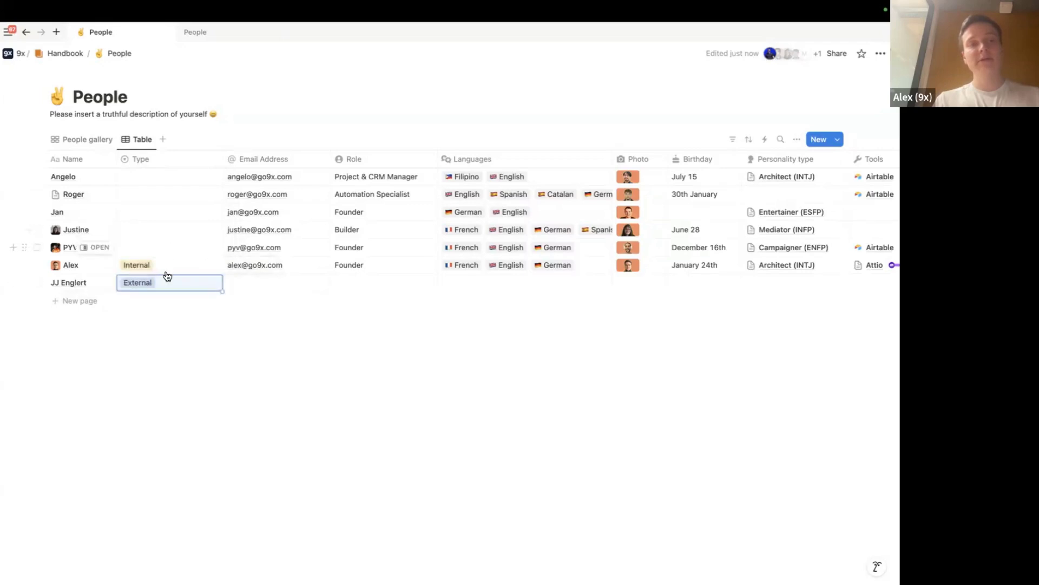
key(Up)
key(Up)
key(ctrl+v)
key(Up)
key(ctrl+v)
key(Up)
text(Internal)
key(Up)
text(Internal)
key(Up)
text(Internal)
key(Escape)
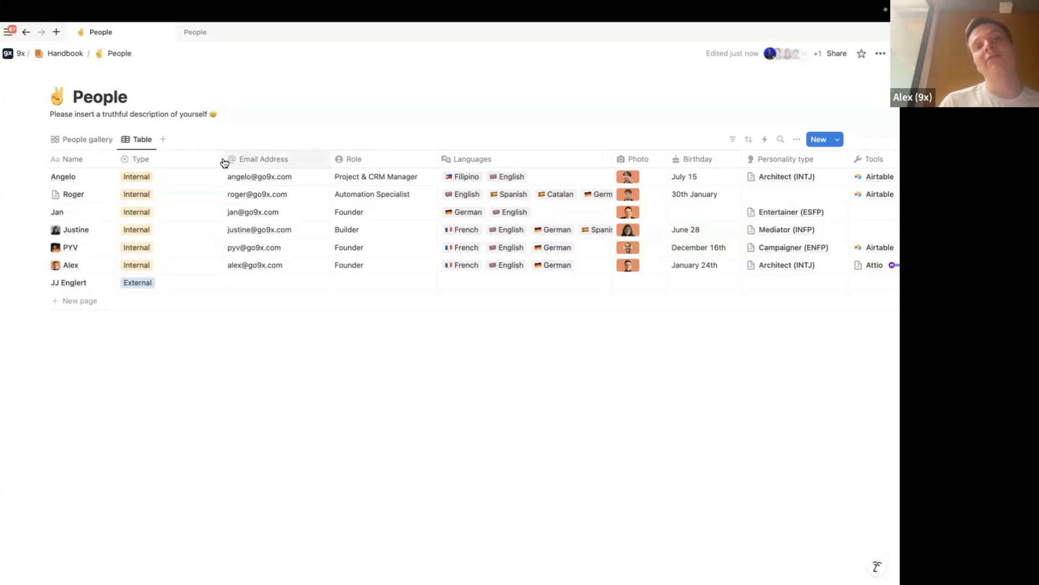
Narrow the Type column to fit its tags
mouse_move(221, 158)
mouse_down()
mouse_move(181, 157)
mouse_move(211, 159)
mouse_up()
drag(225, 161, 185, 159)
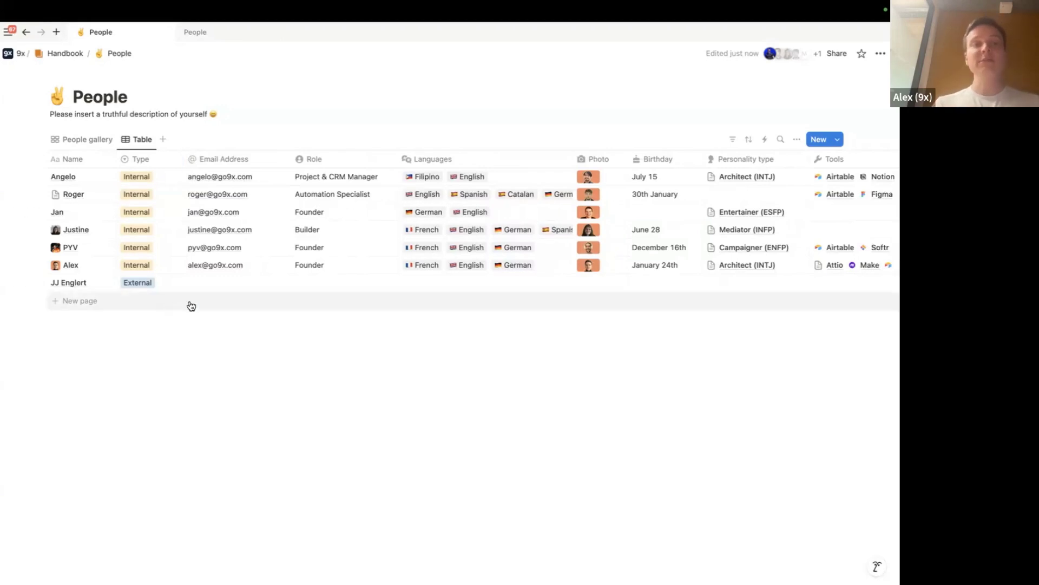
key(super+Tab)
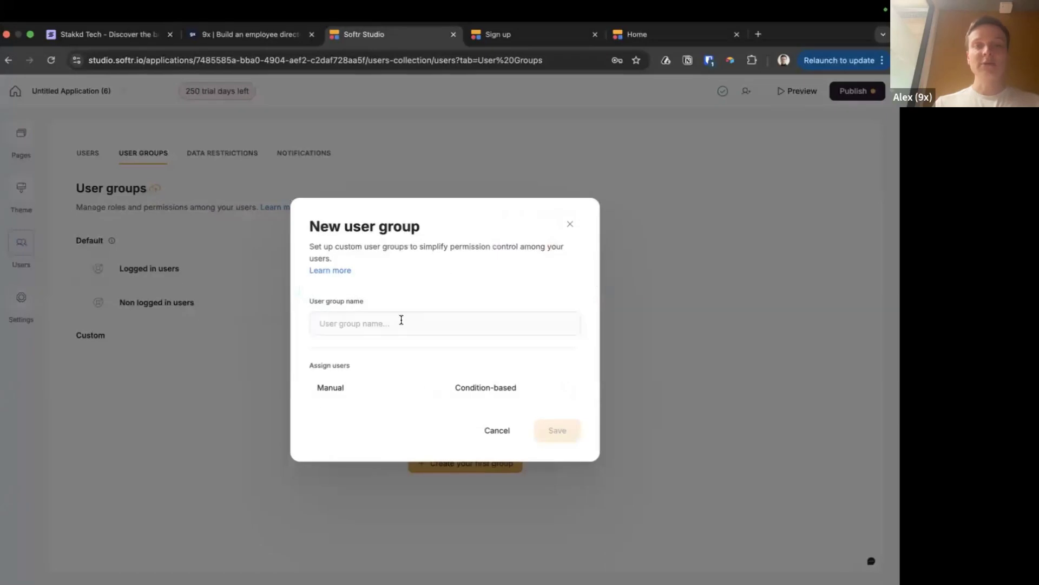
Name the new group 'Externals' and try Condition-based, then Manual assignment
click(400, 322)
text(Externals)
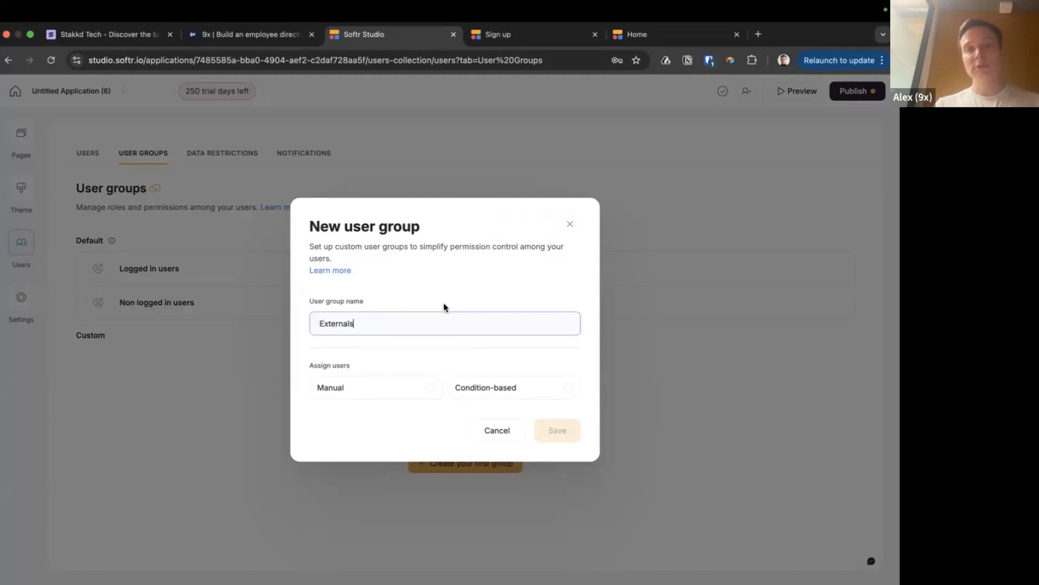
click(560, 390)
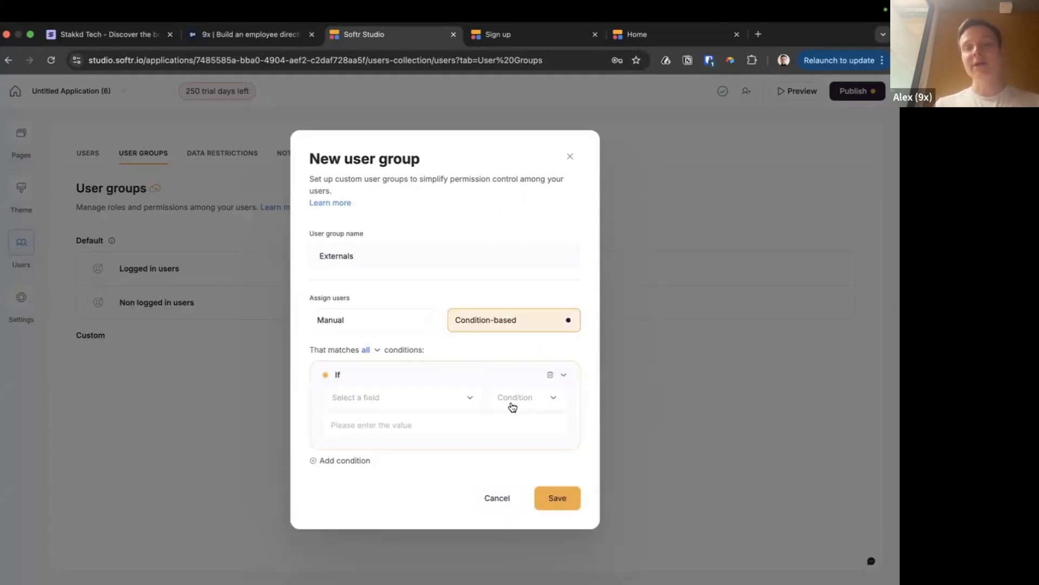
click(428, 403)
scroll(393, 492, down, 5)
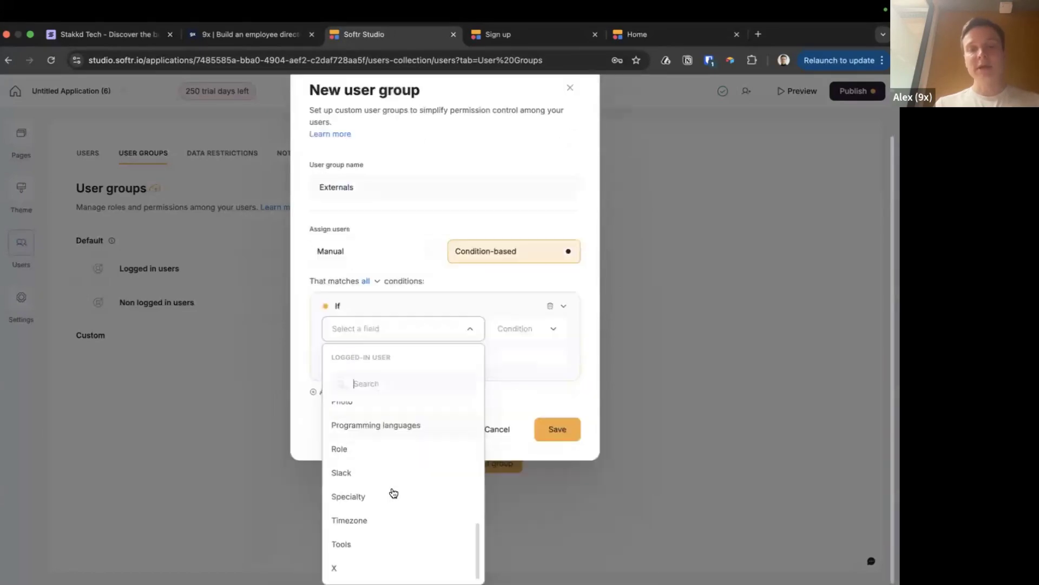
scroll(390, 491, up, 10)
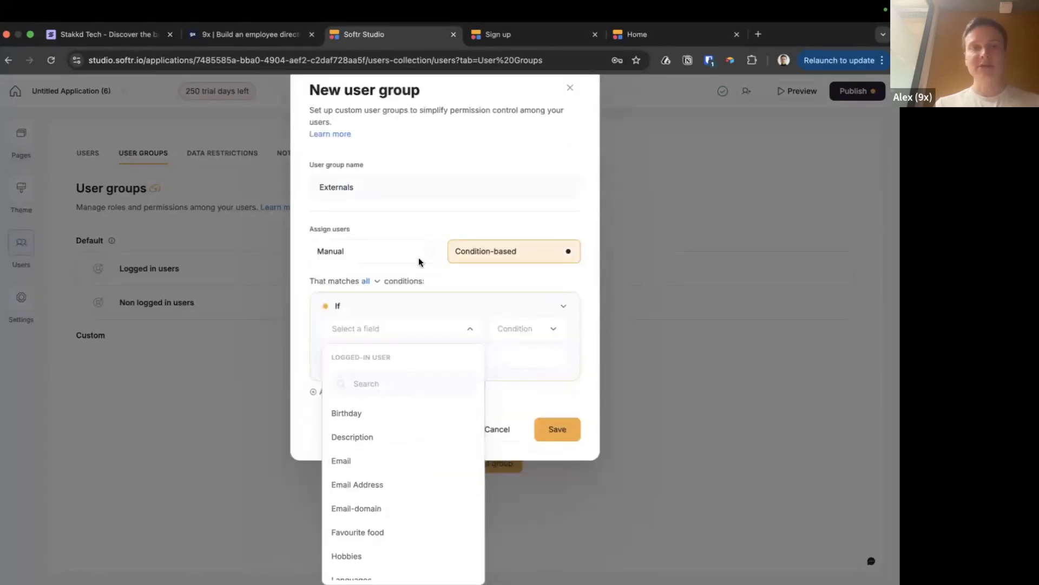
click(417, 258)
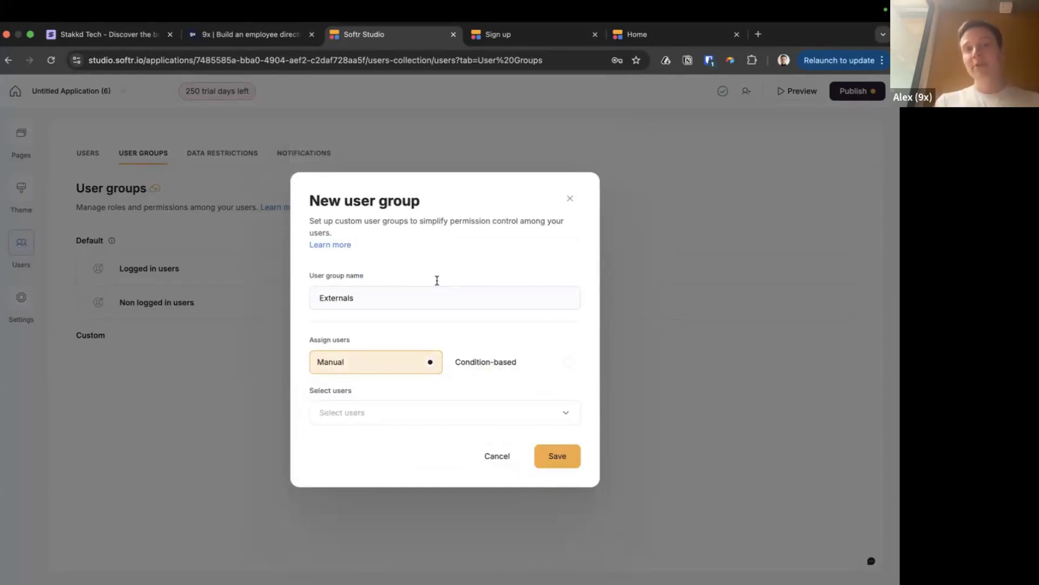
Glance at the Notion People table, then close the dialog without saving
key(super+Tab)
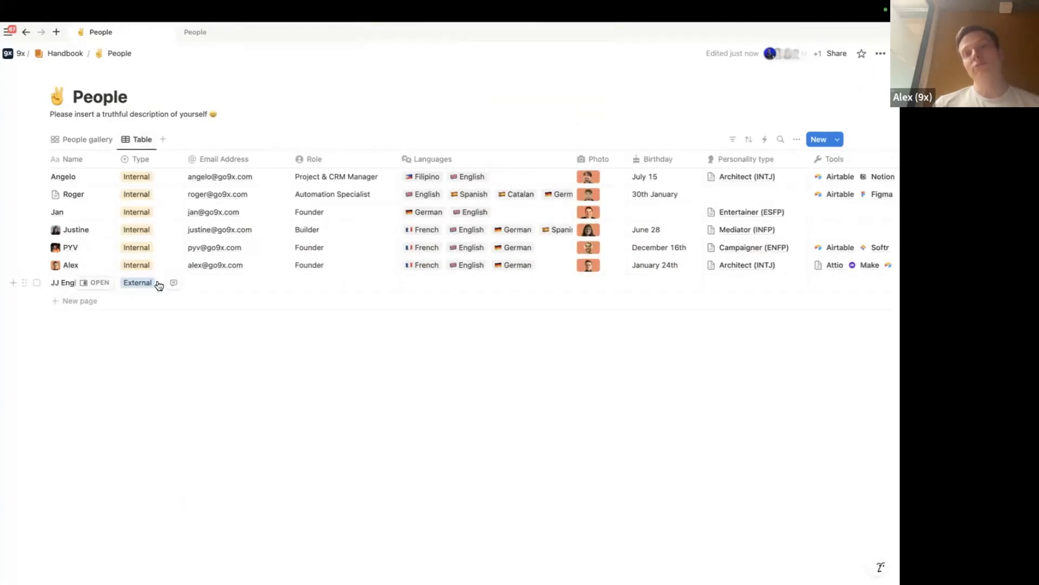
key(super+Tab)
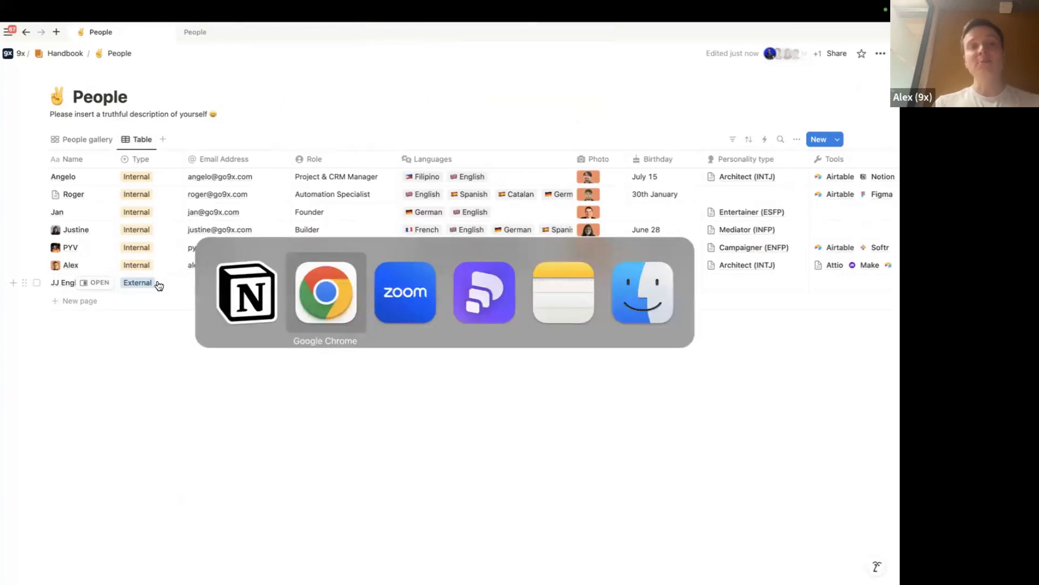
key(super+shift+Tab)
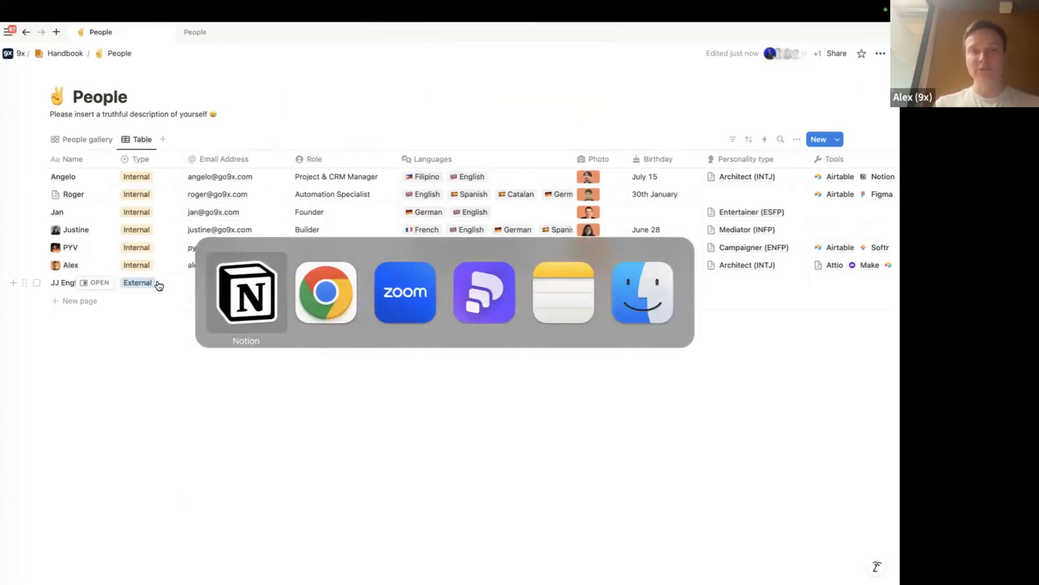
key(super+Tab)
key(super+Tab)
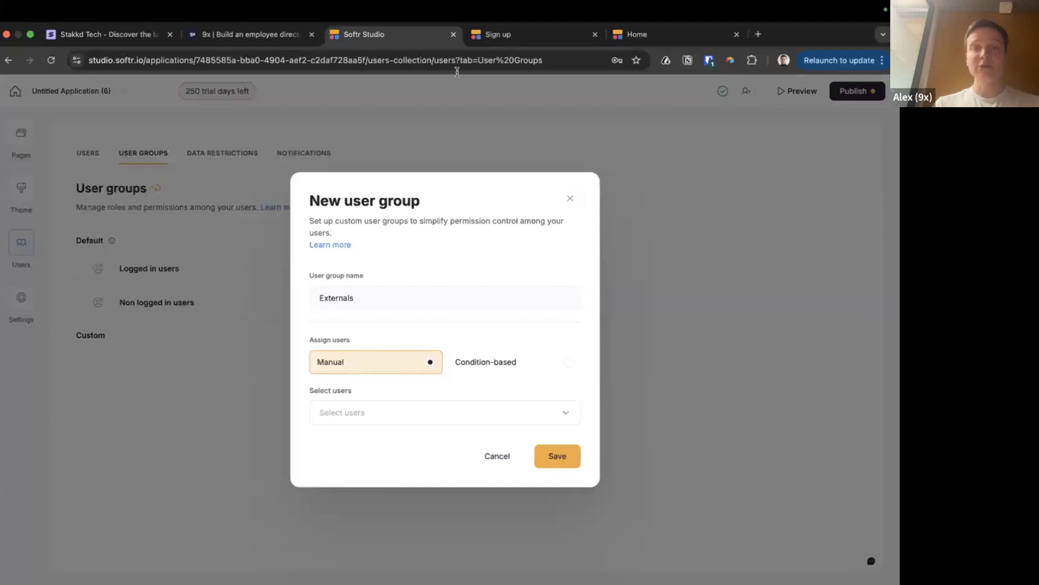
click(568, 198)
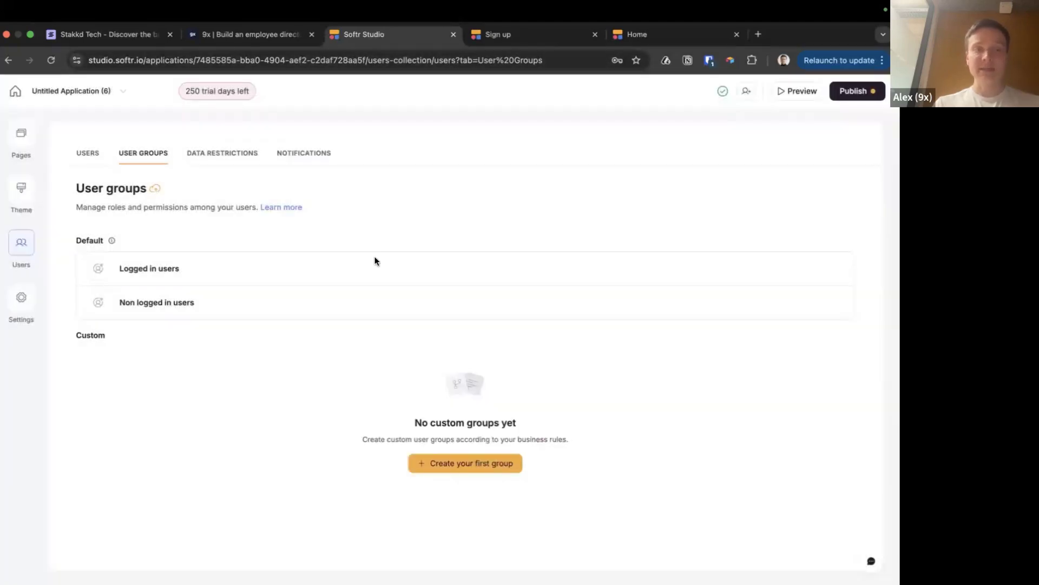
Inspect the Home grid block's Visibility: logged-in users, all user groups allowed
click(19, 143)
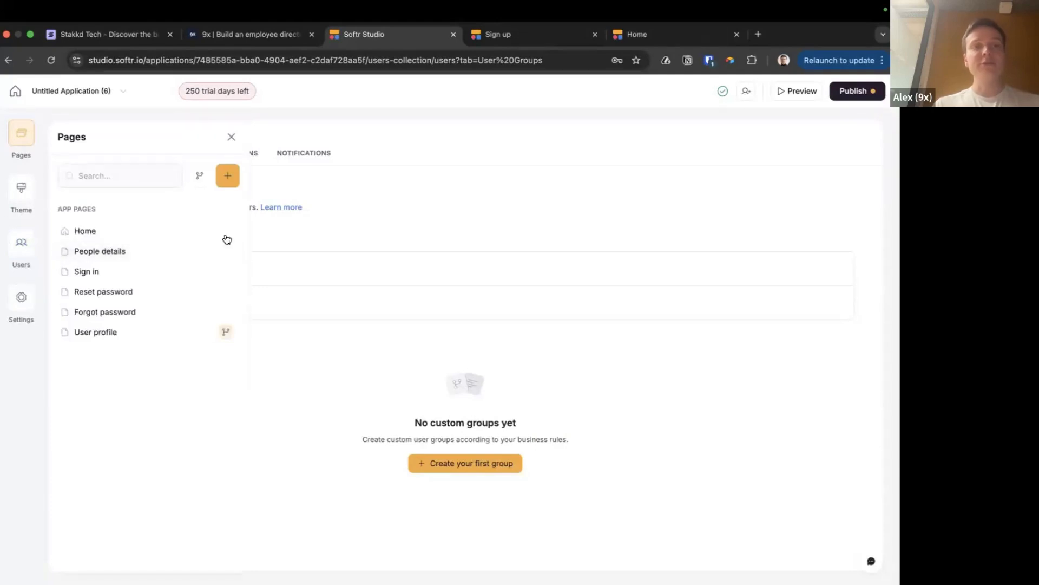
click(101, 233)
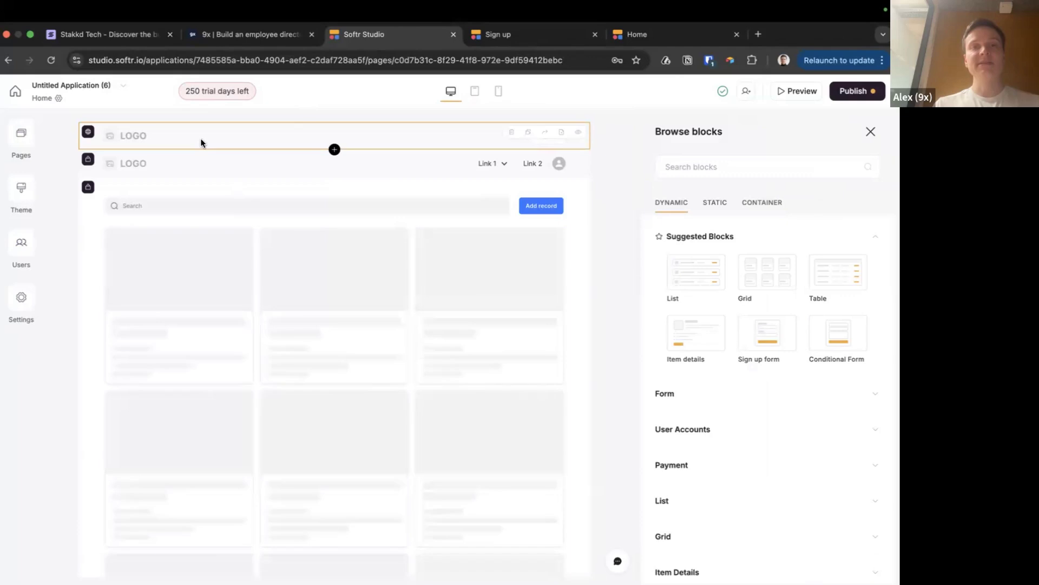
click(190, 194)
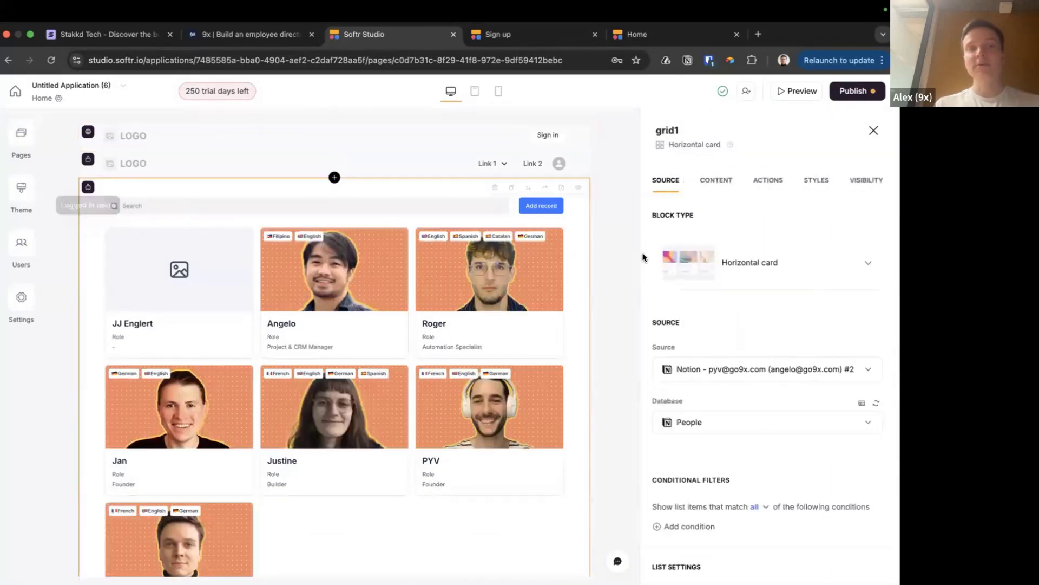
click(871, 182)
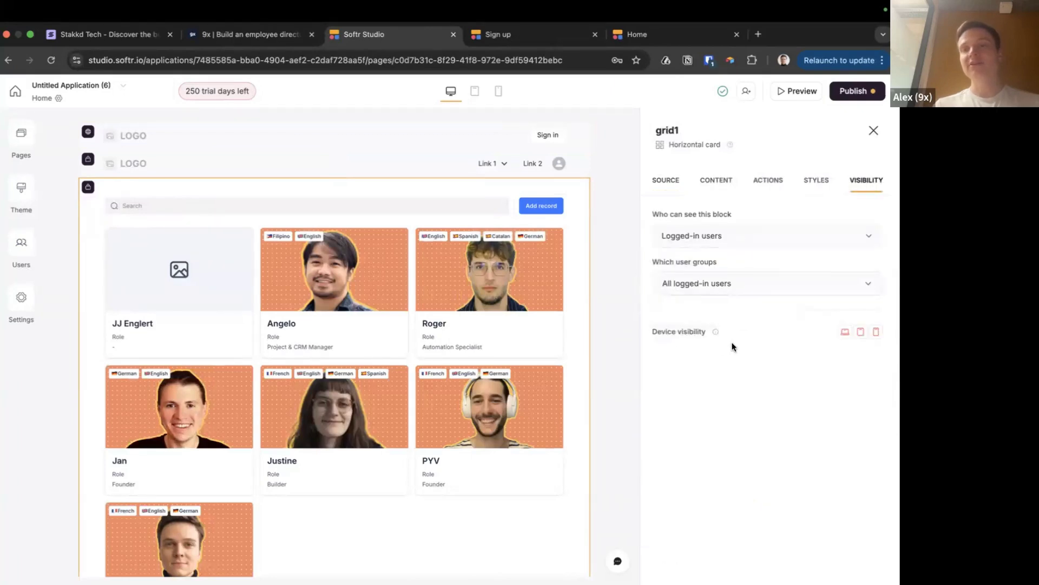
click(793, 282)
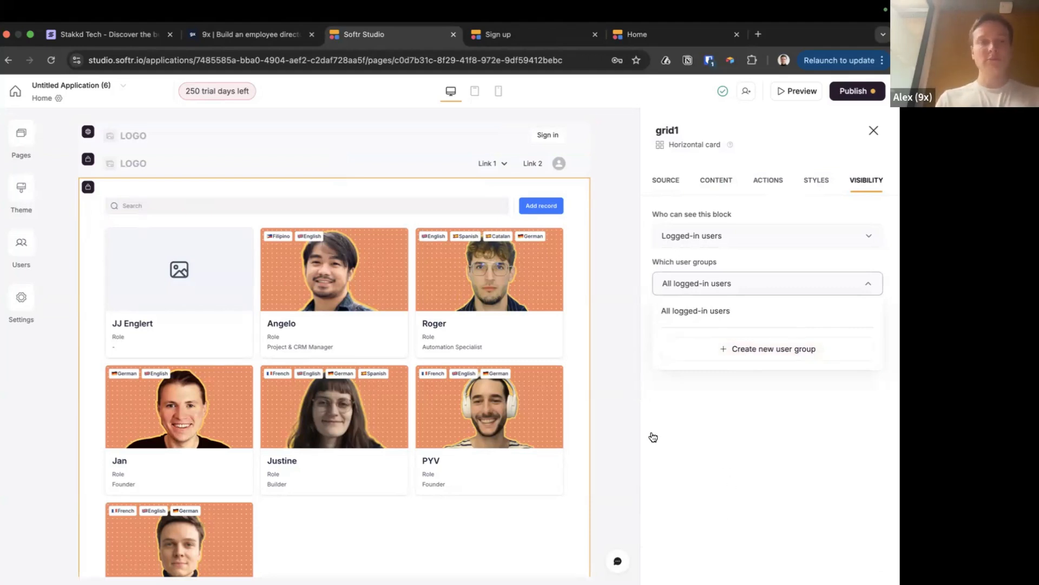
key(super+Tab)
key(super+Tab)
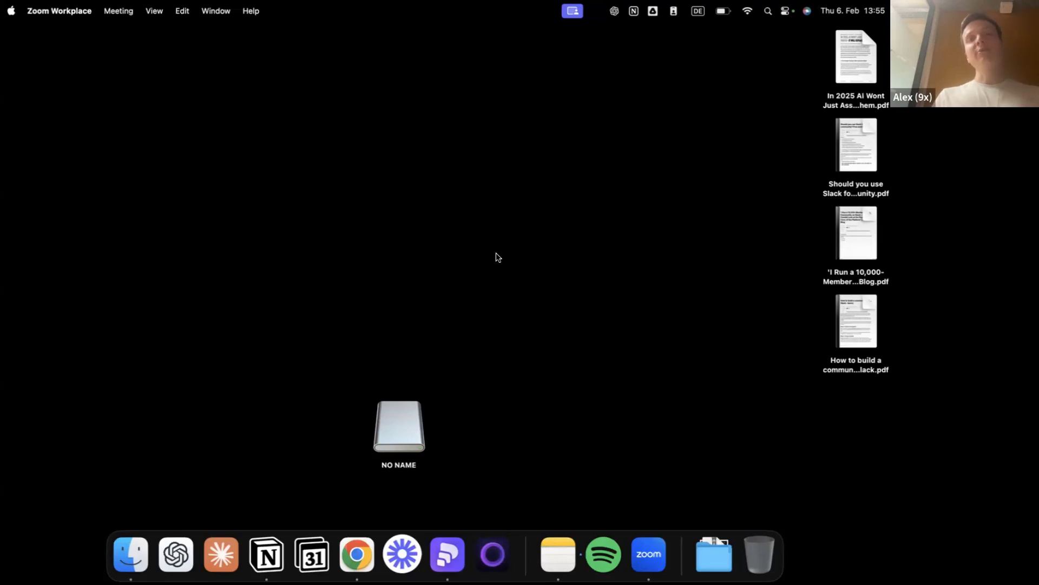
Switch Spaces back to the shared Softr Studio editor view
key(ctrl+Right)
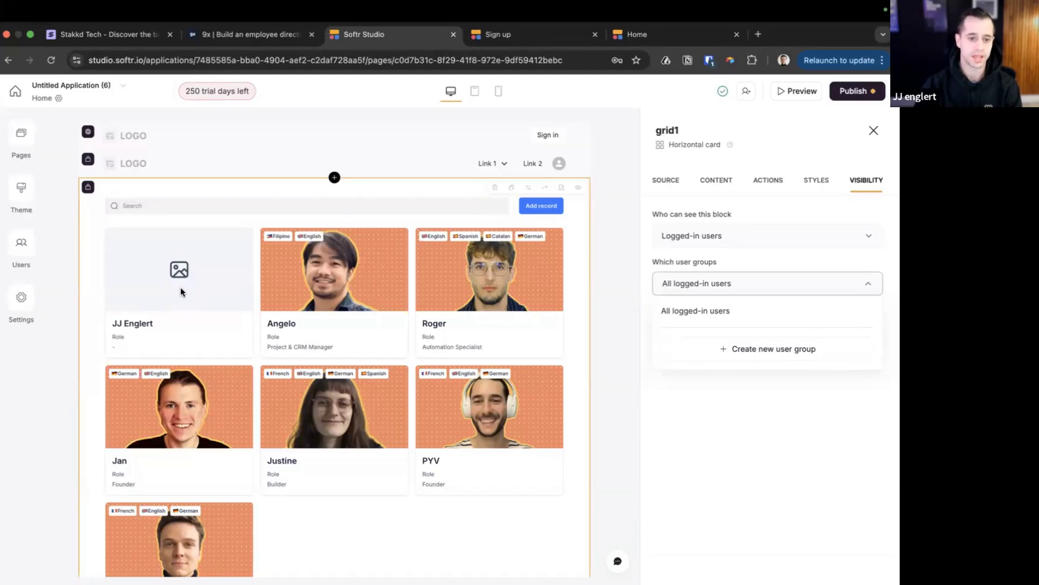
scroll(277, 343, down, 3)
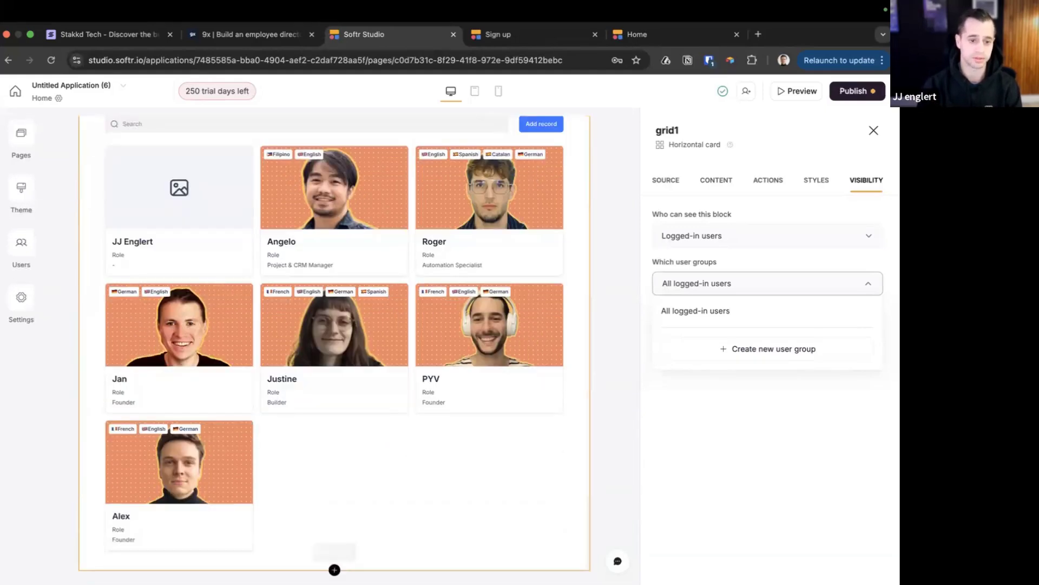
click(332, 566)
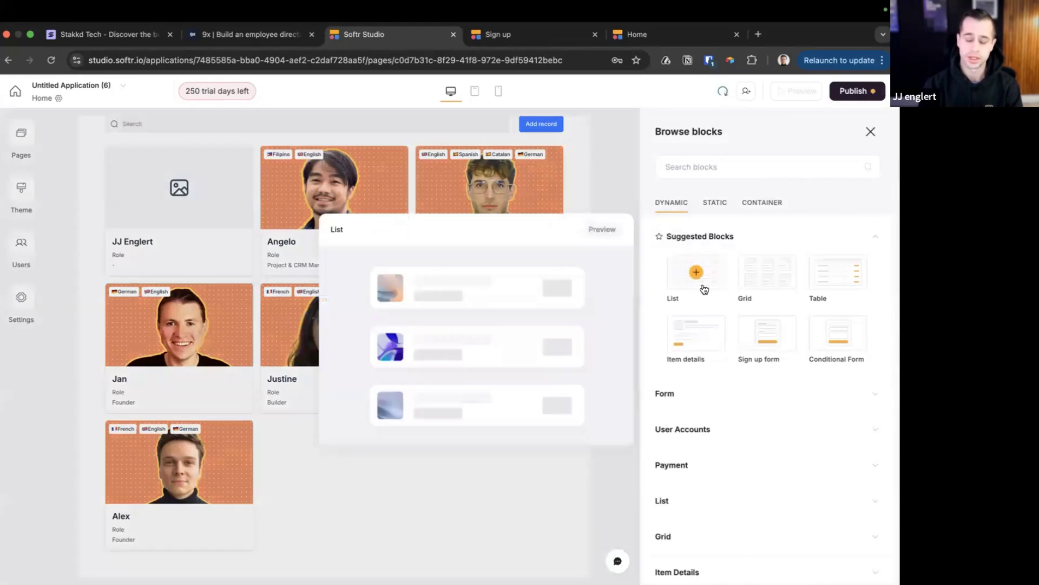
click(704, 287)
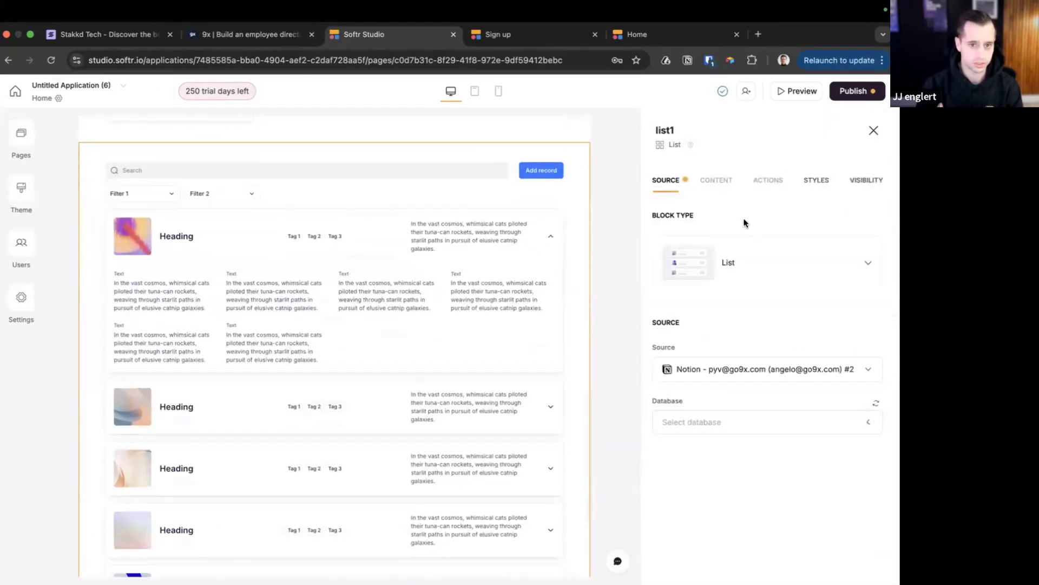
click(843, 368)
scroll(832, 418, down, 5)
scroll(813, 478, up, 5)
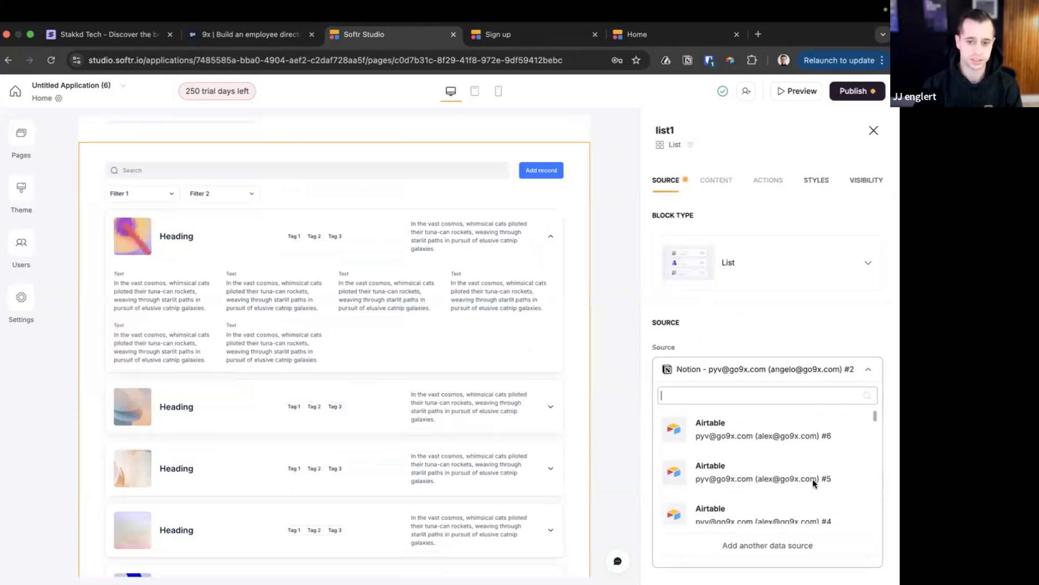
scroll(813, 481, down, 10)
click(771, 539)
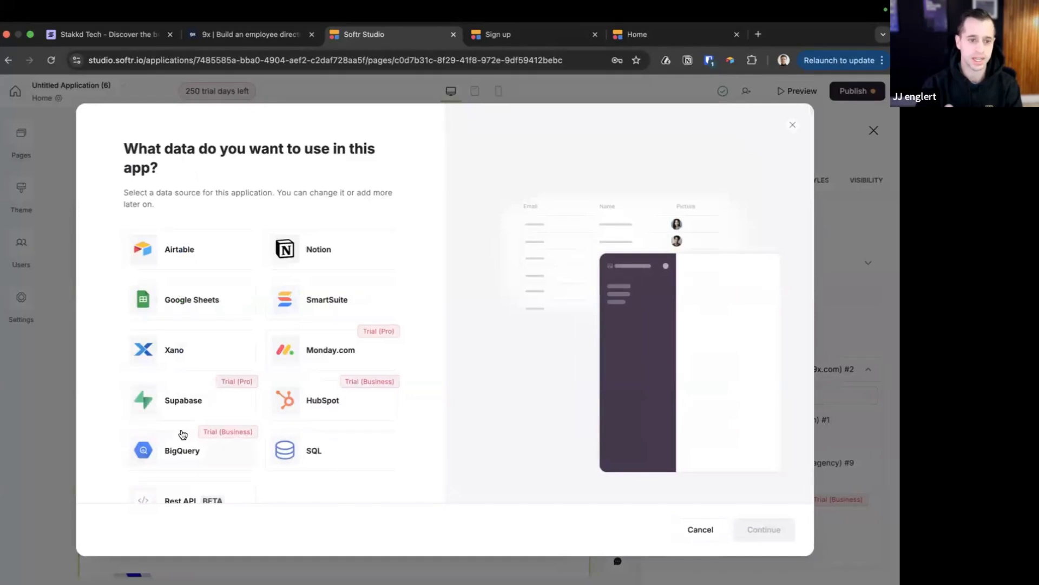
scroll(182, 434, down, 2)
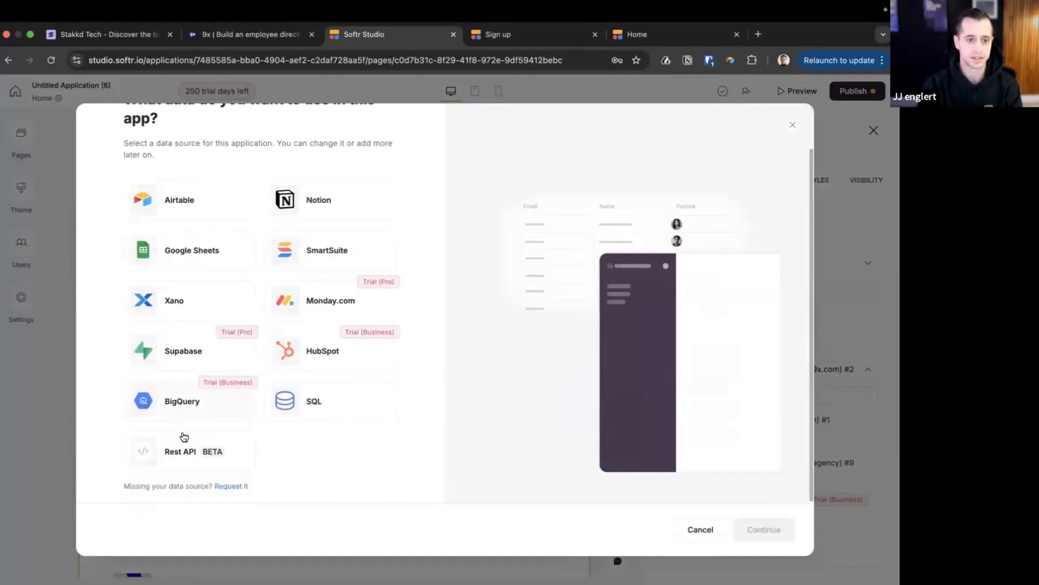
scroll(219, 340, up, 2)
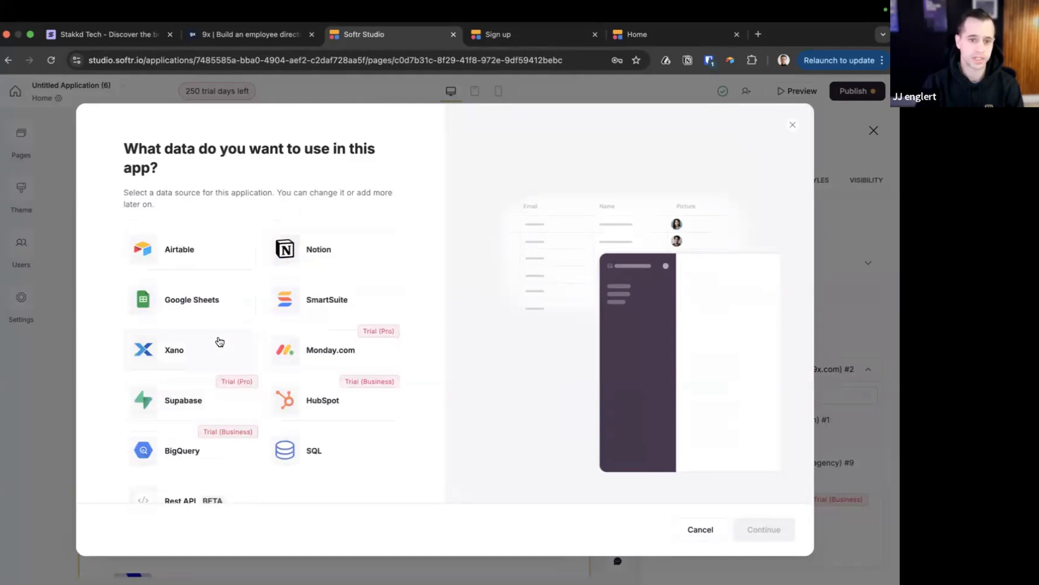
click(791, 126)
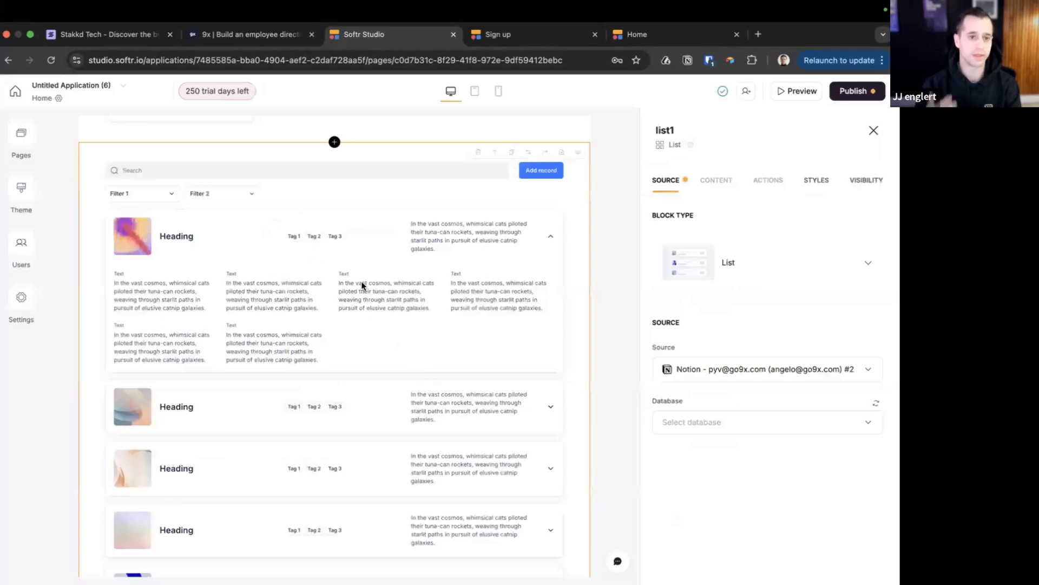
click(480, 153)
click(555, 360)
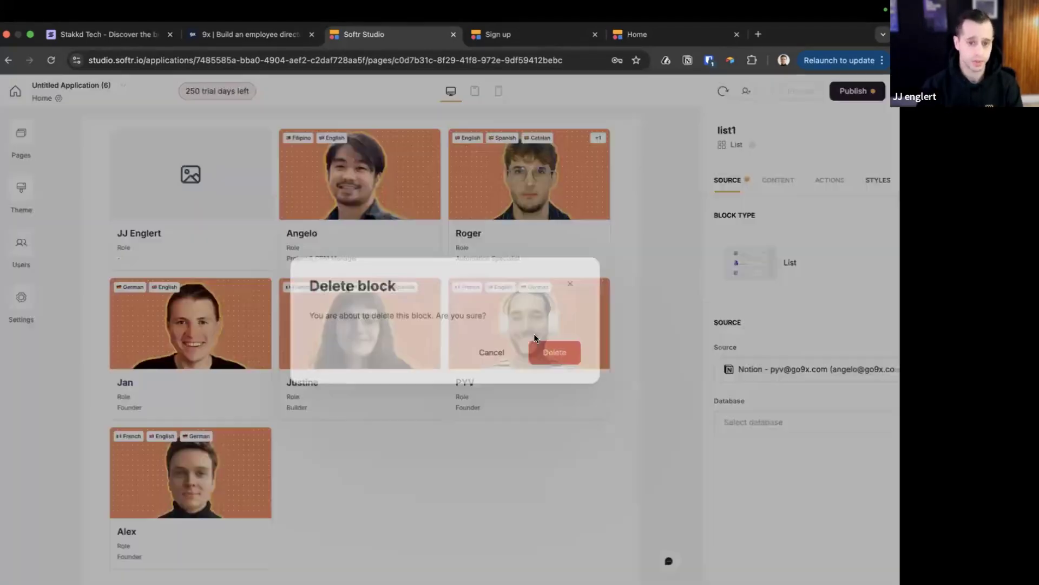
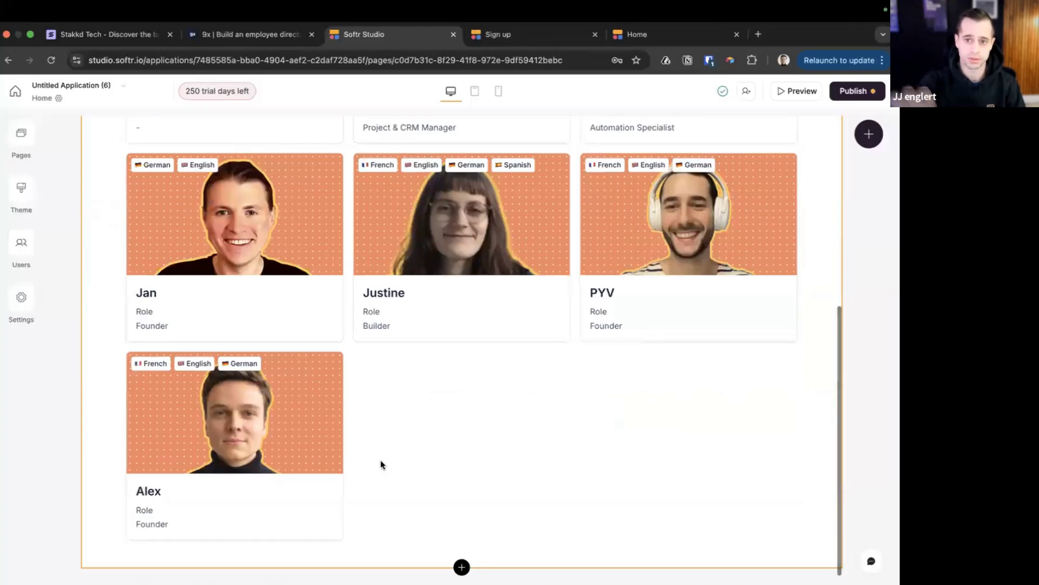
Open the block library from the + button under the employee directory grid
click(461, 566)
Add a suggested Table block below the people directory
scroll(704, 240, up, 5)
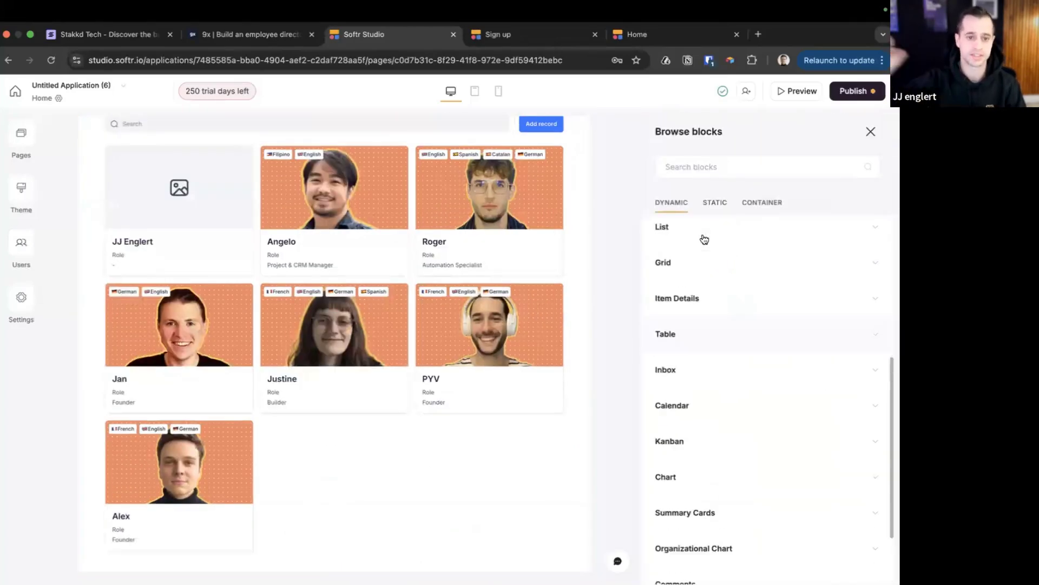
mouse_move(704, 276)
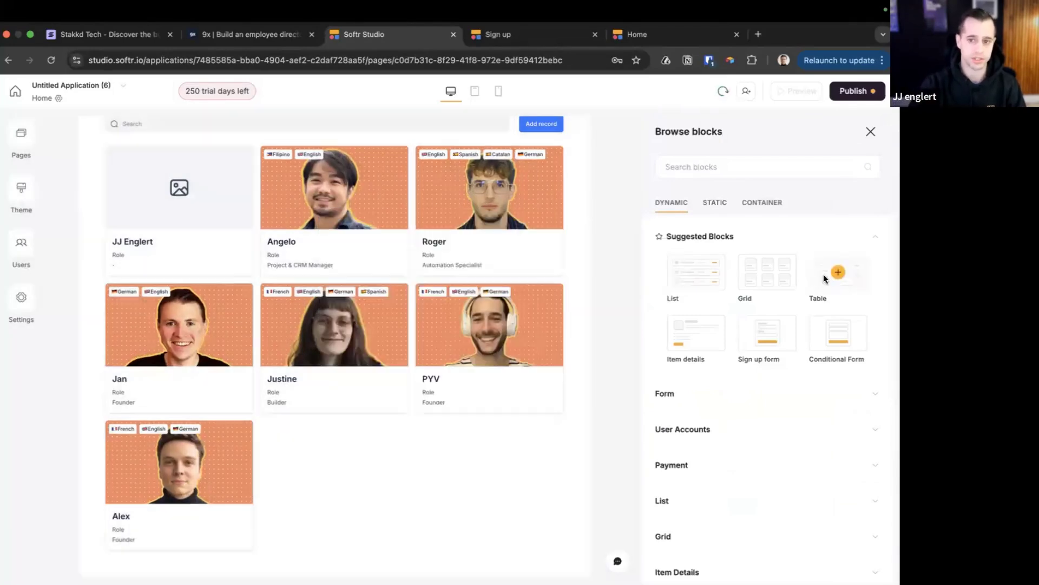
click(823, 274)
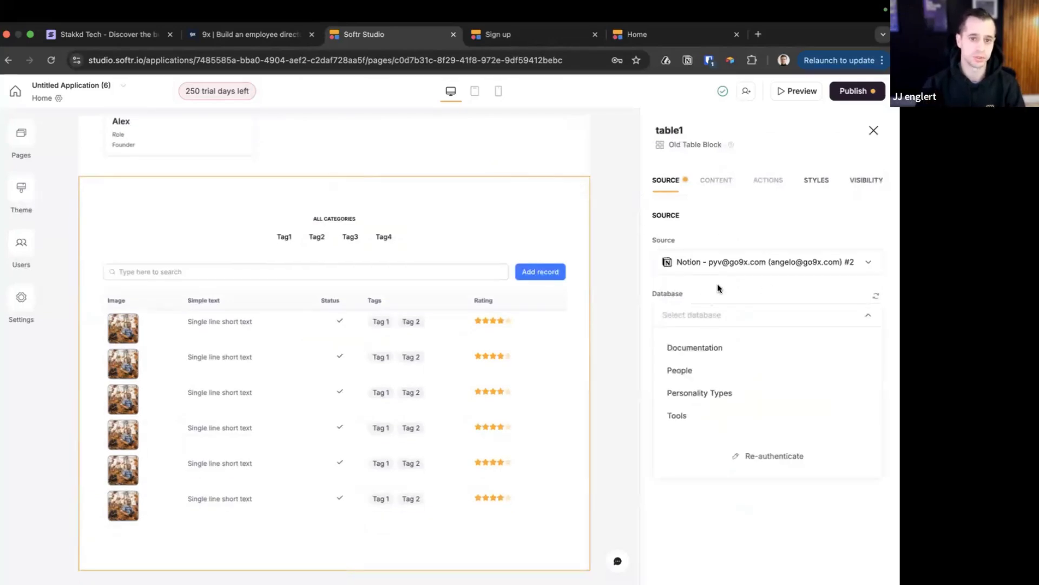
Start a manual REST API source for the table, add and remove a header, then abandon it
click(738, 261)
click(758, 437)
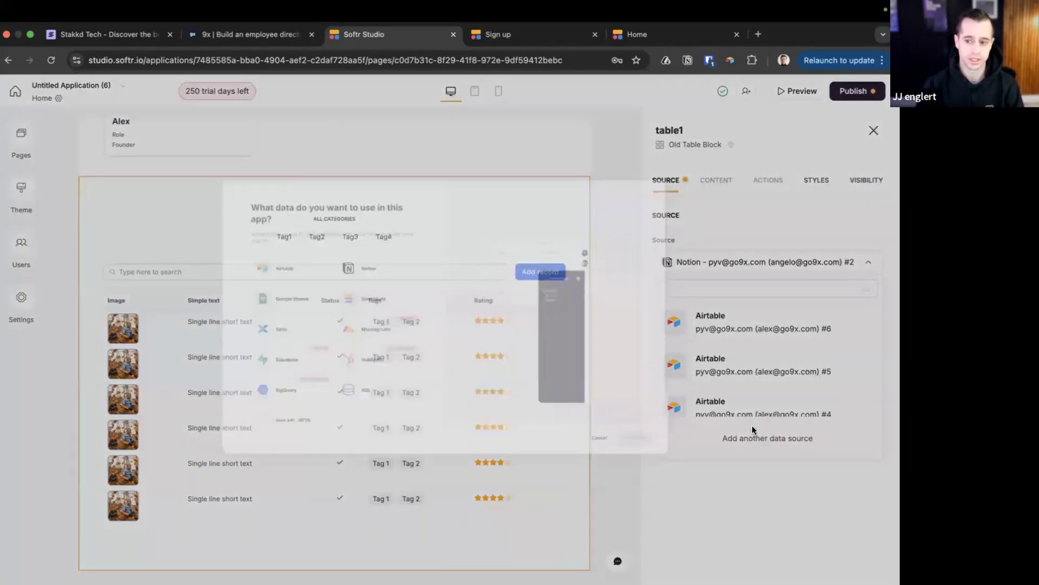
scroll(178, 433, down, 2)
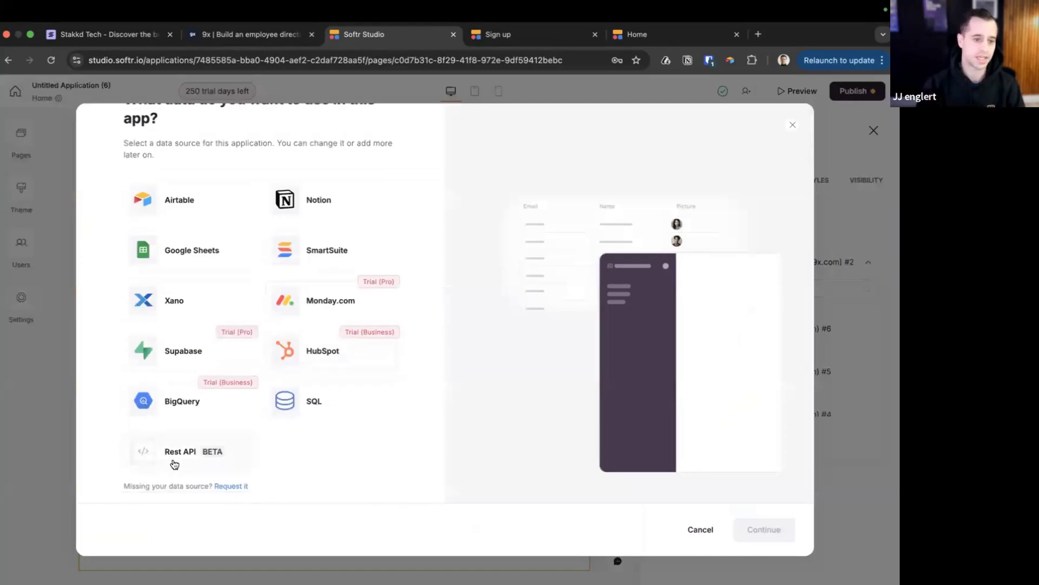
click(174, 464)
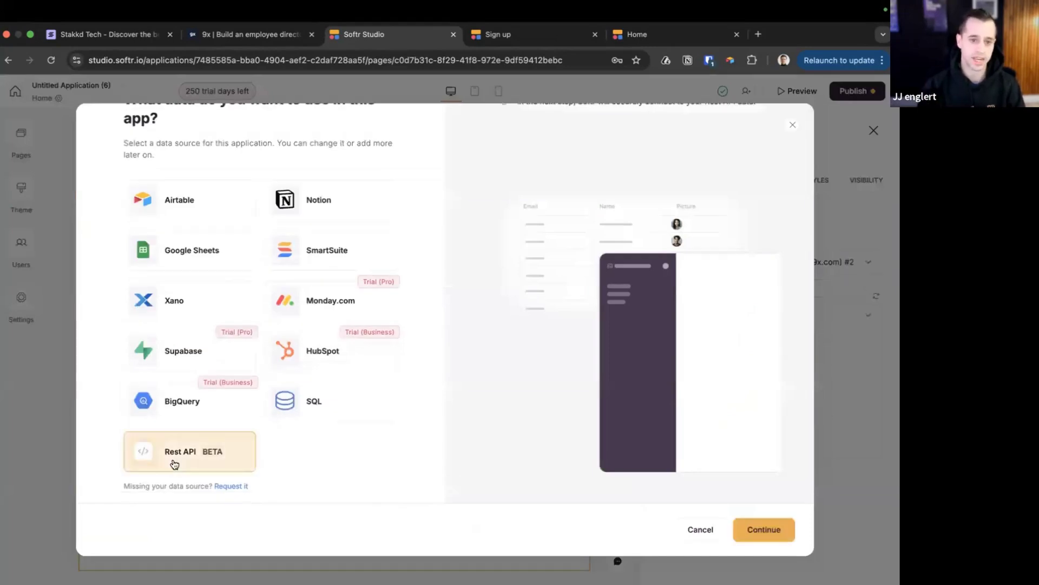
click(765, 528)
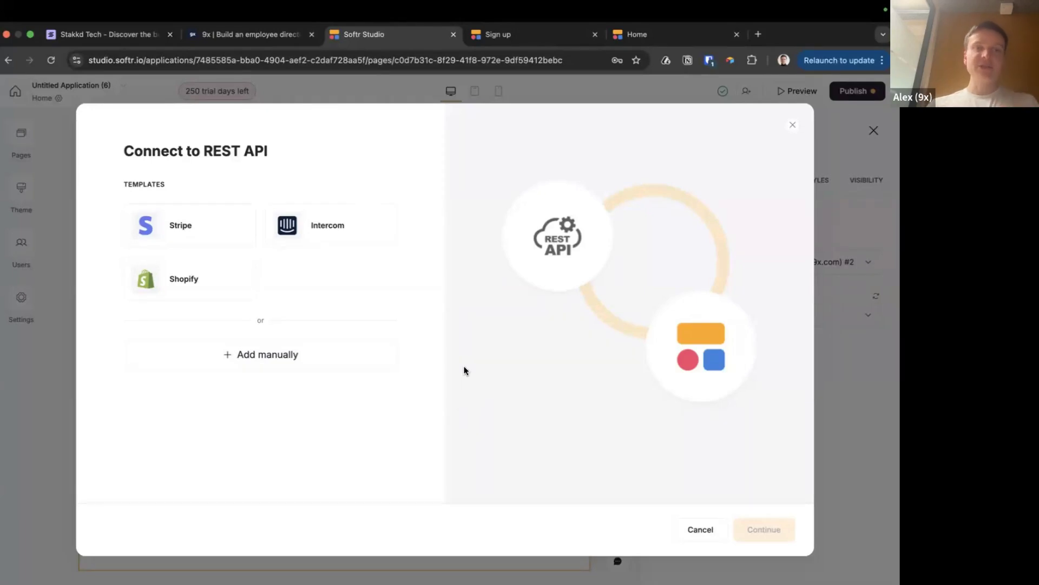
click(266, 362)
click(759, 534)
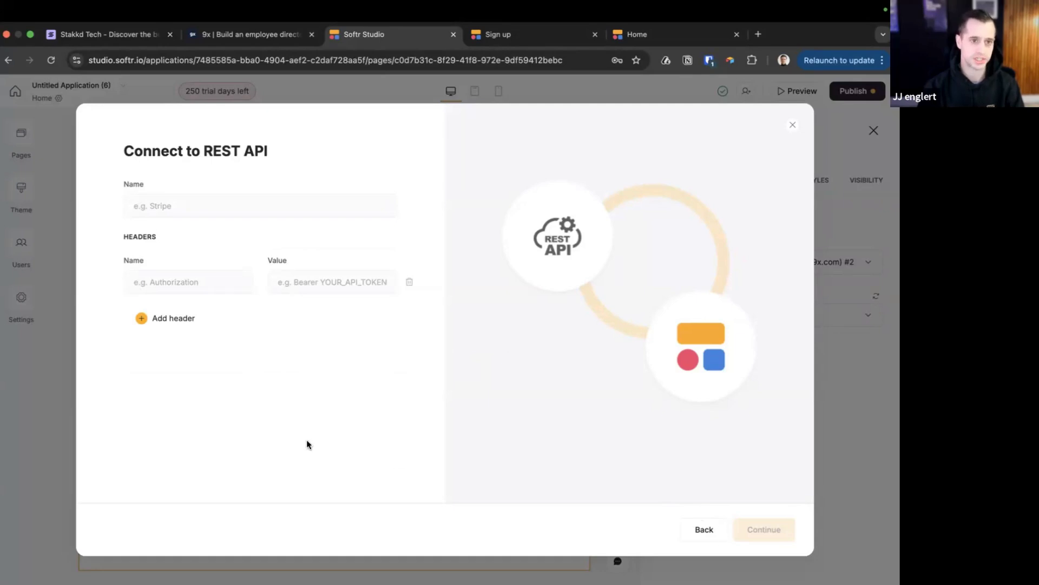
click(149, 318)
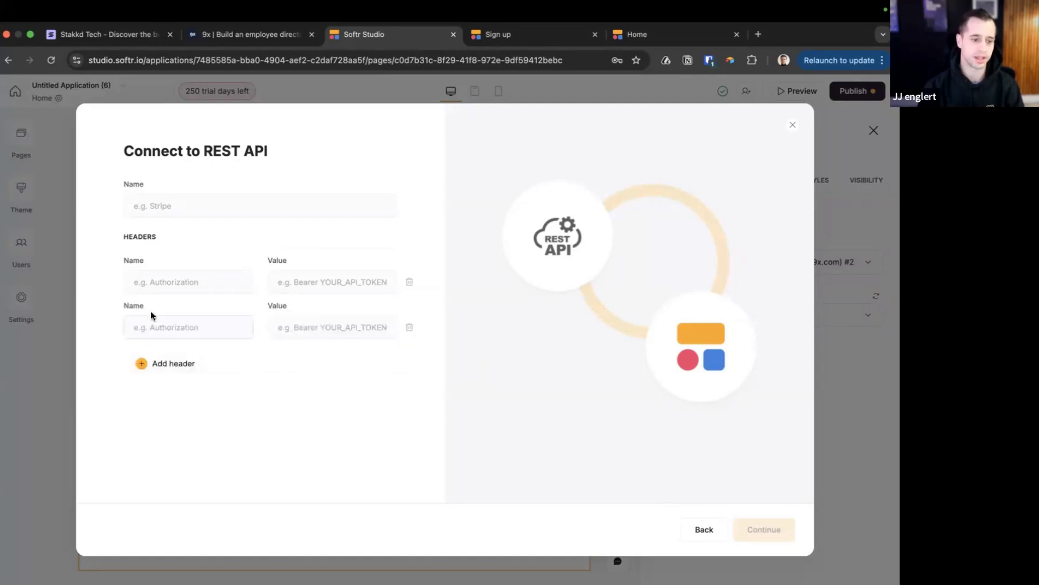
click(410, 327)
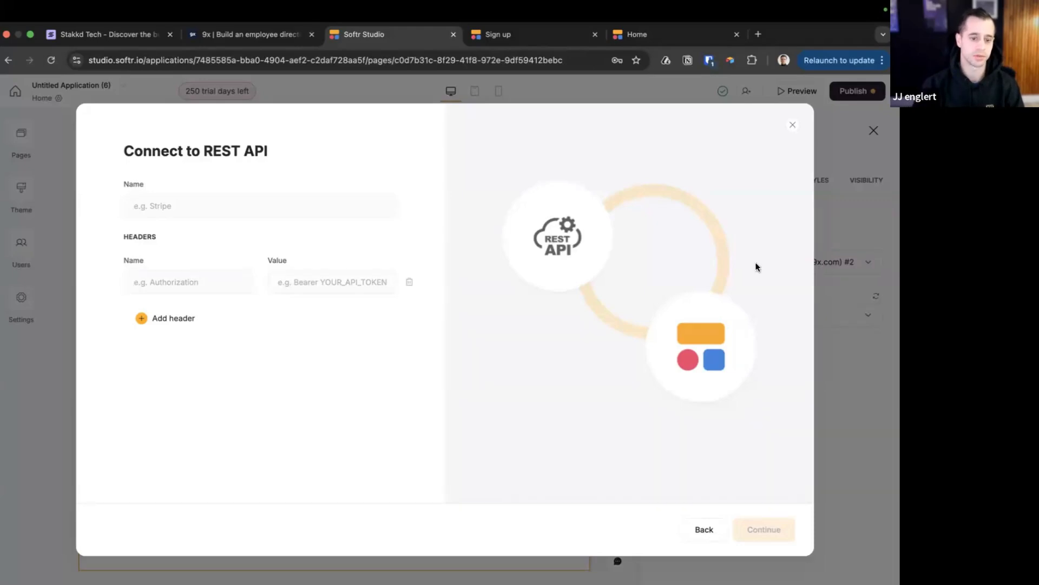
click(793, 126)
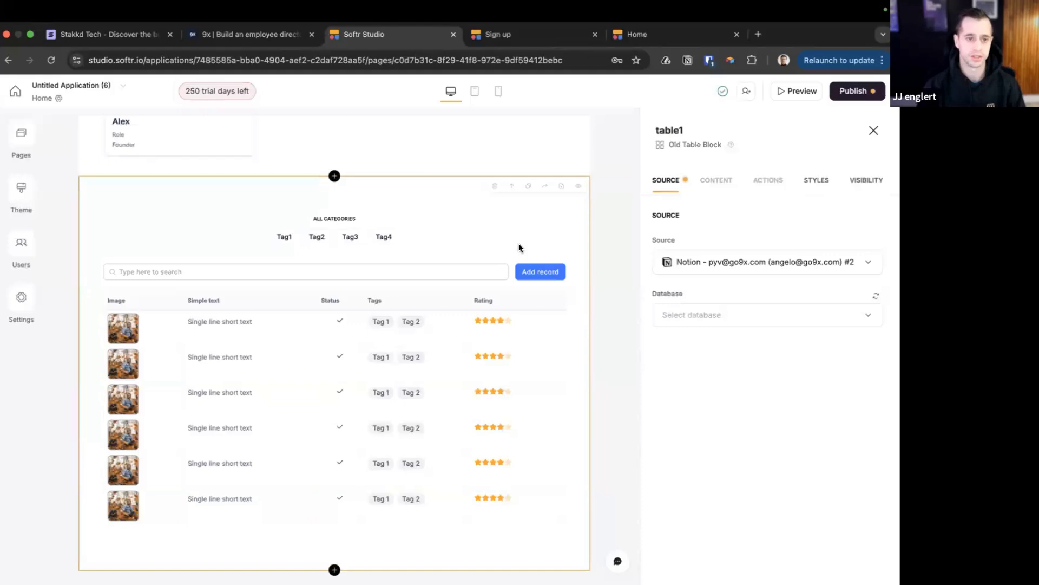
Delete the sample table block and confirm in the Delete block dialog
click(491, 186)
click(552, 360)
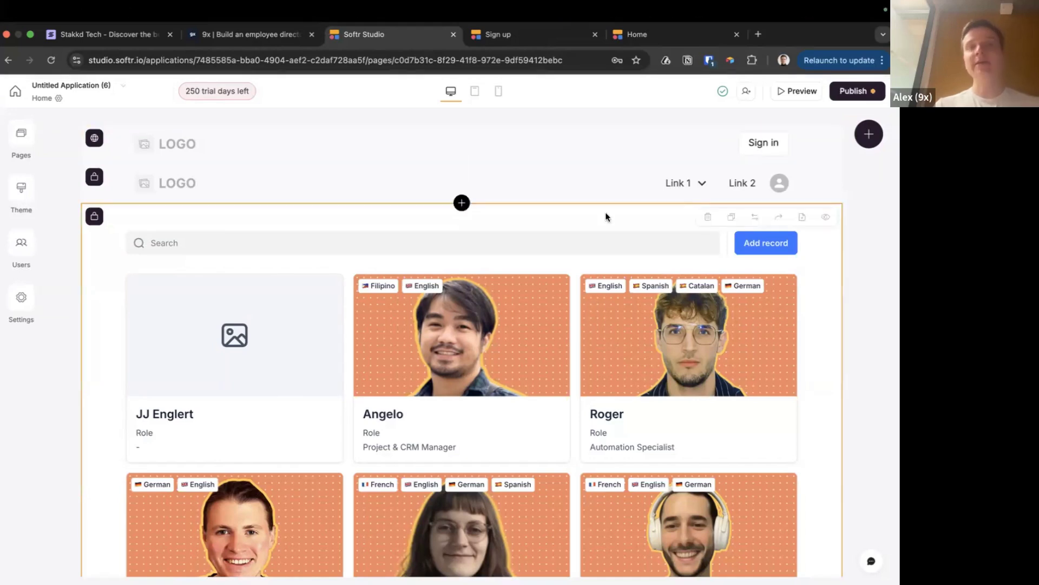
key(super+Tab)
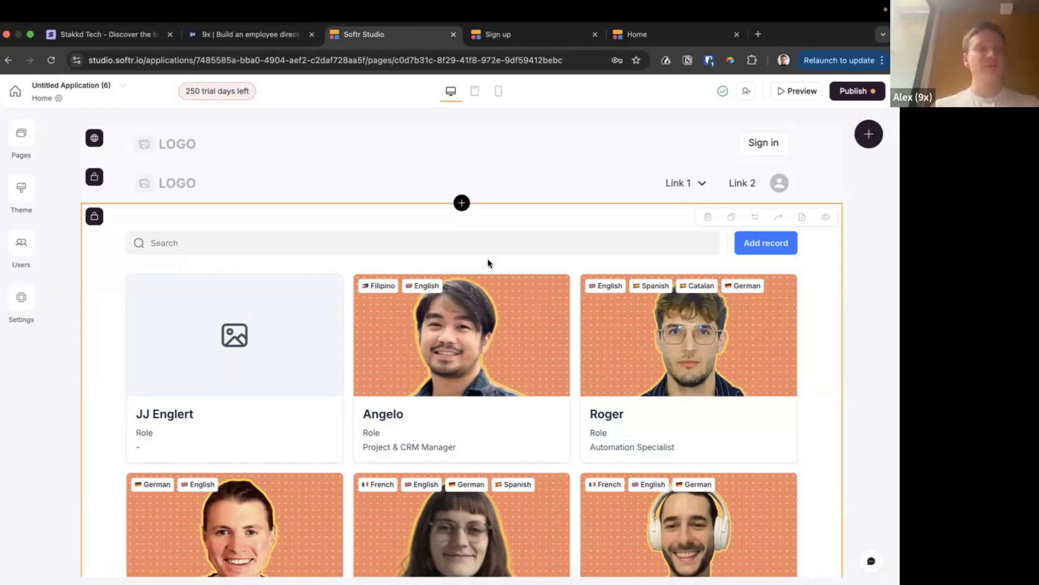
Open the Airtable Org chart People table in a new tab by searching 'org chart'
click(758, 33)
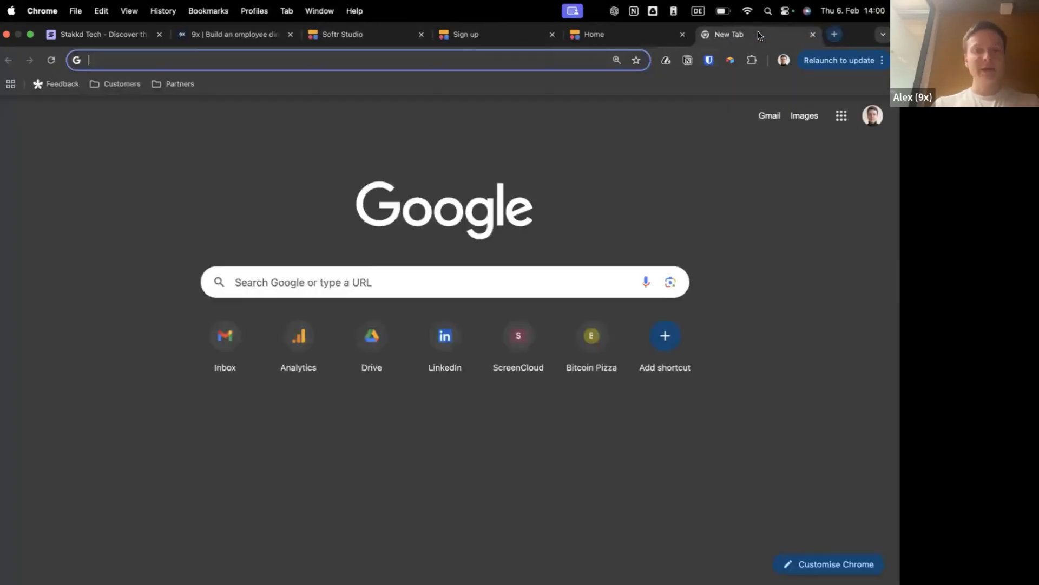
text(org)
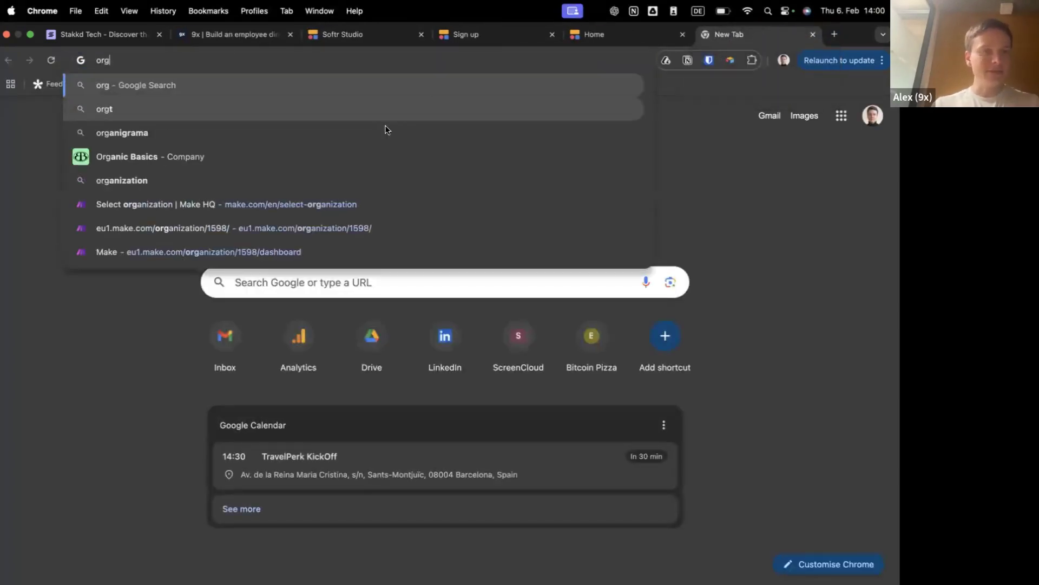
text( chart)
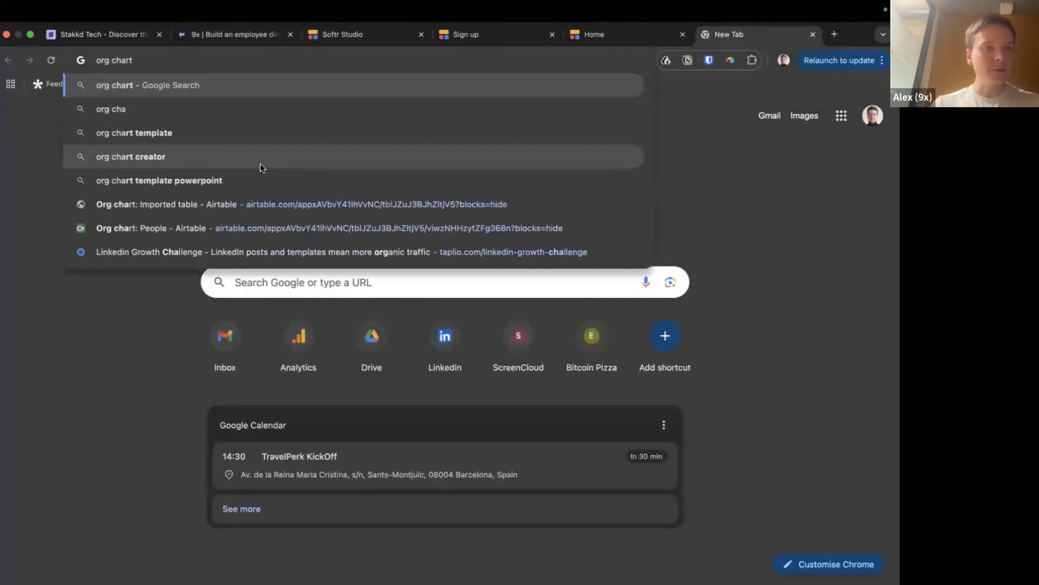
click(145, 234)
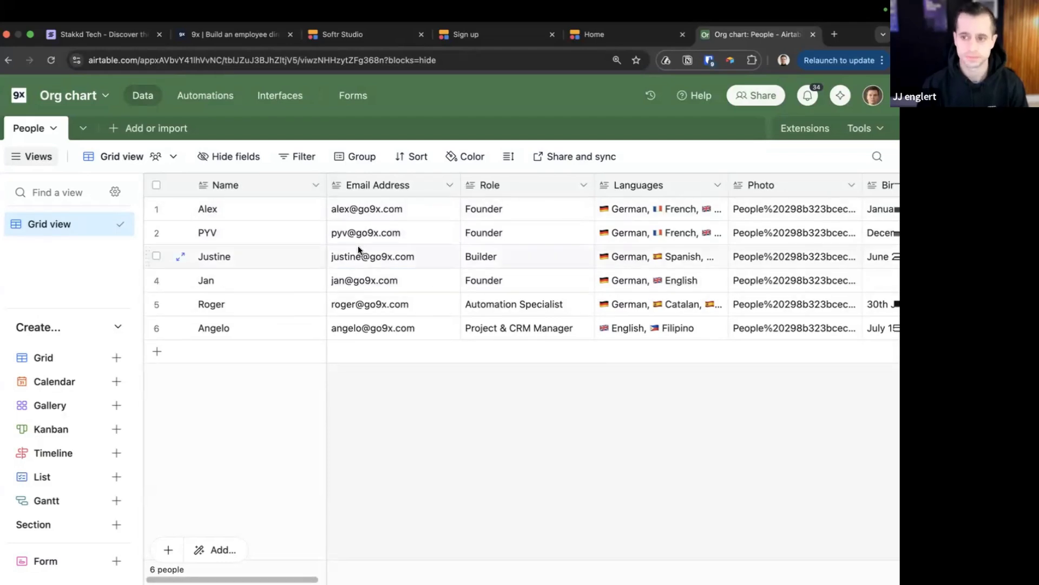
Inspect the Direct reports and Founder role cells, then return to the live directory app
click(358, 247)
key(super+Right)
scroll(331, 242, left, 5)
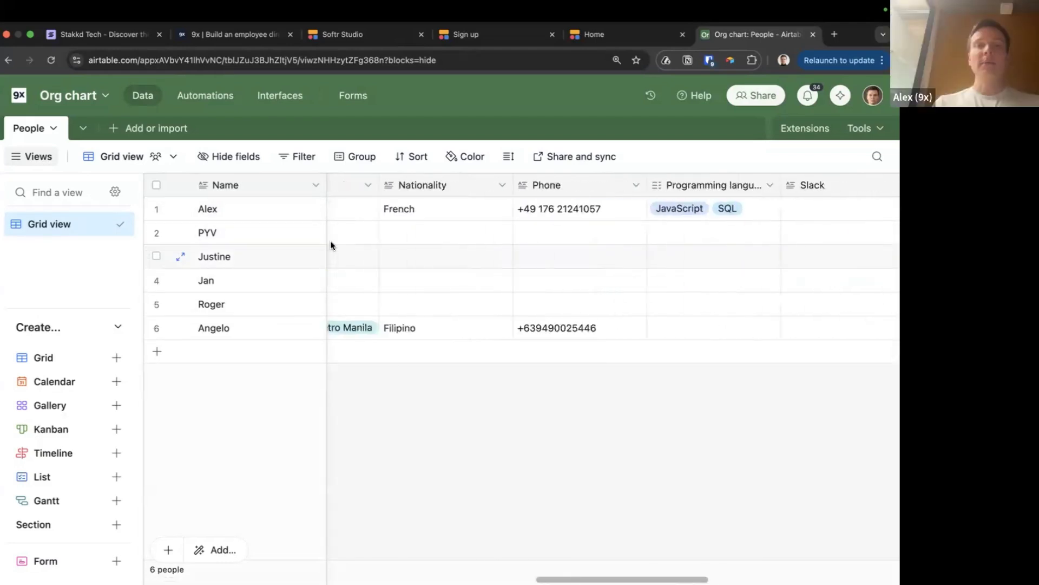
scroll(330, 240, left, 10)
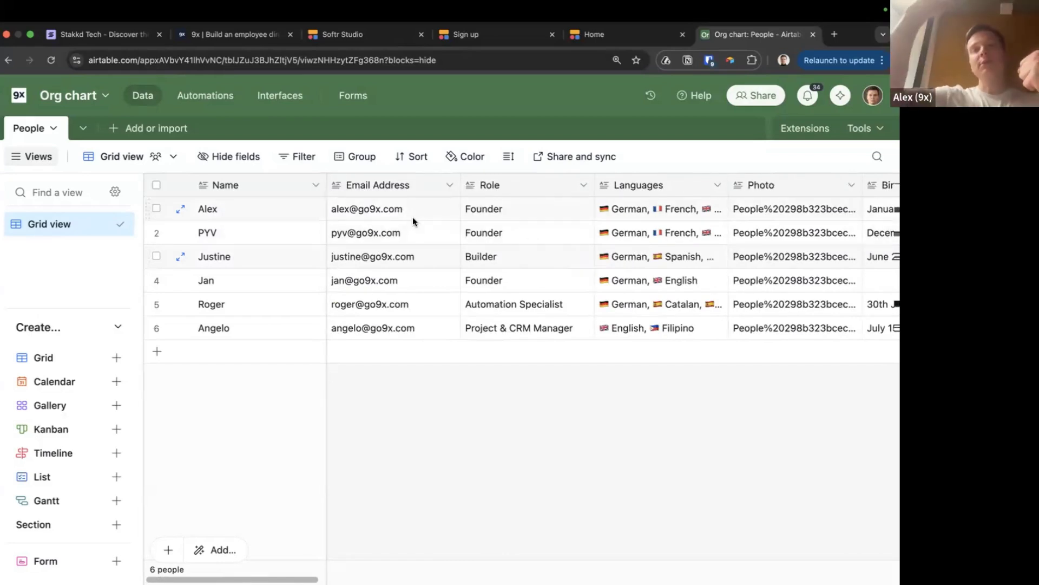
click(470, 221)
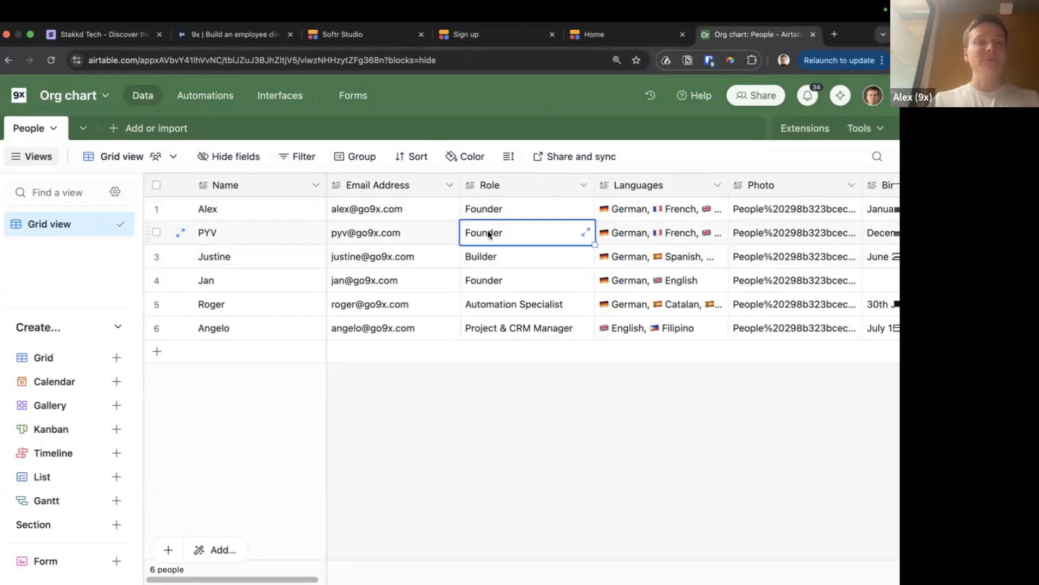
click(601, 34)
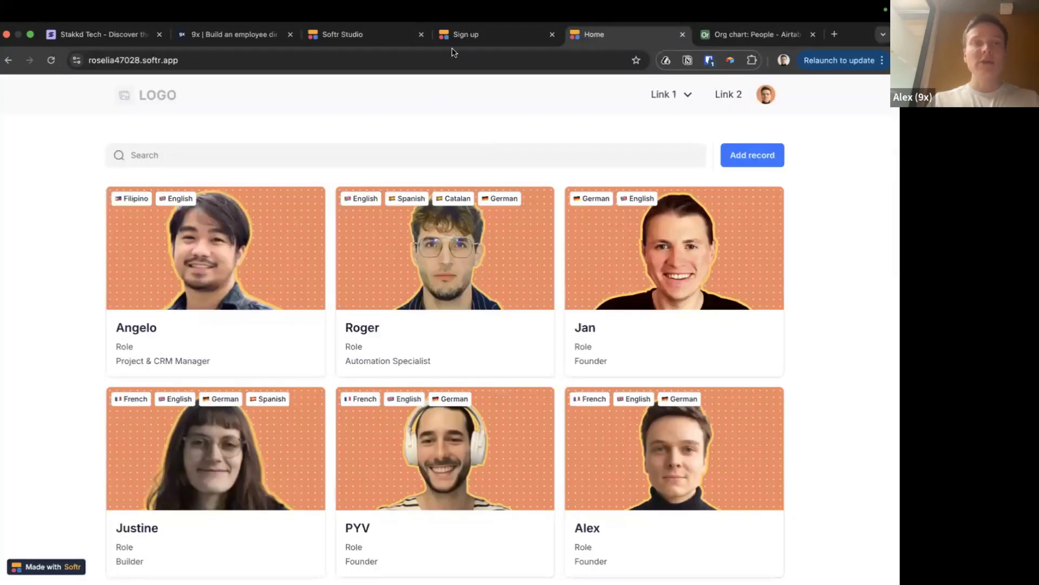
Back in Softr Studio, add and save a new page named 'Org chart'
click(494, 41)
click(366, 37)
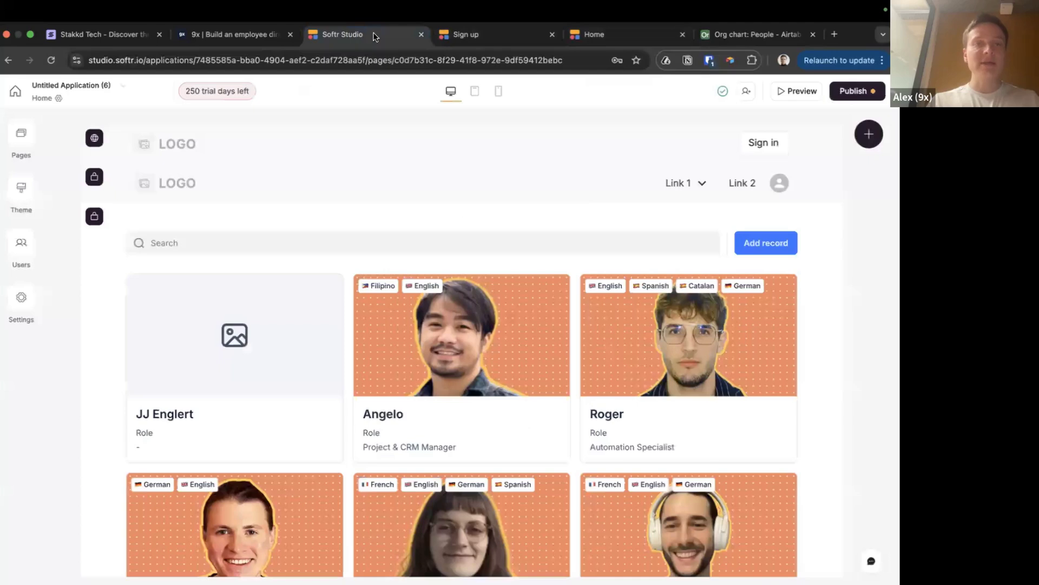
click(21, 133)
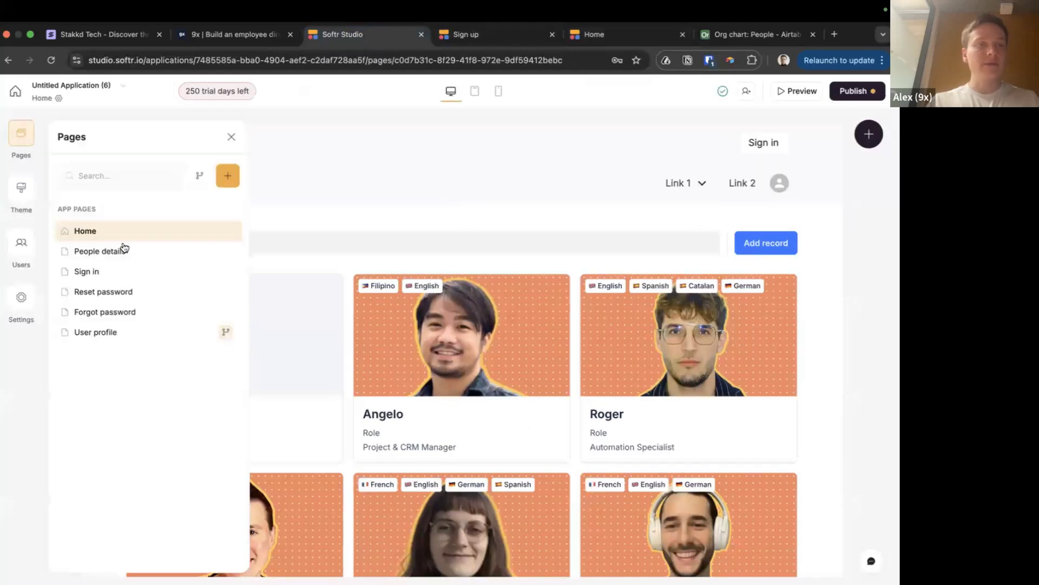
click(228, 175)
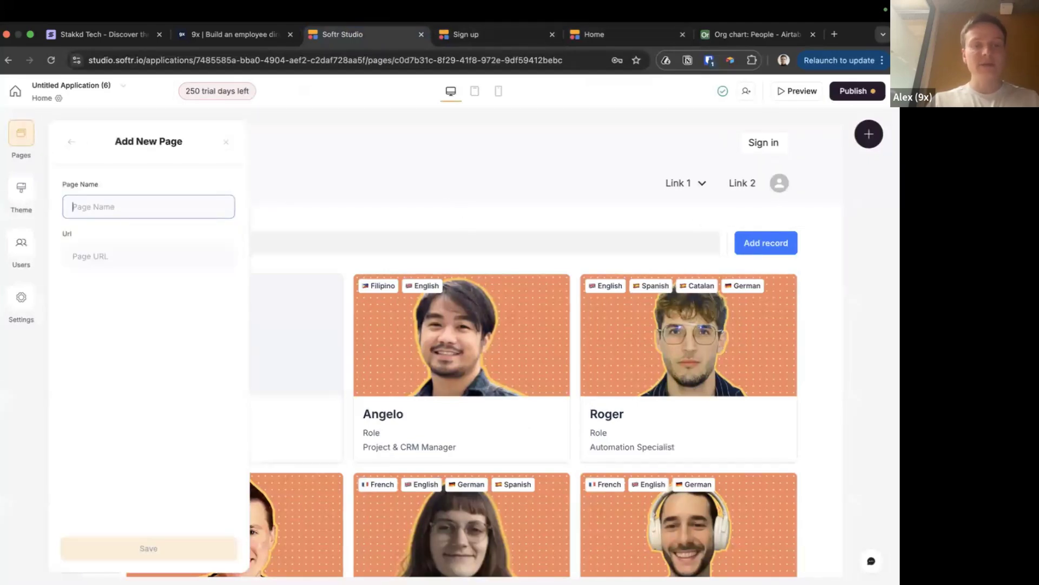
text(org)
key(BackSpace)
key(BackSpace)
key(BackSpace)
text(Org)
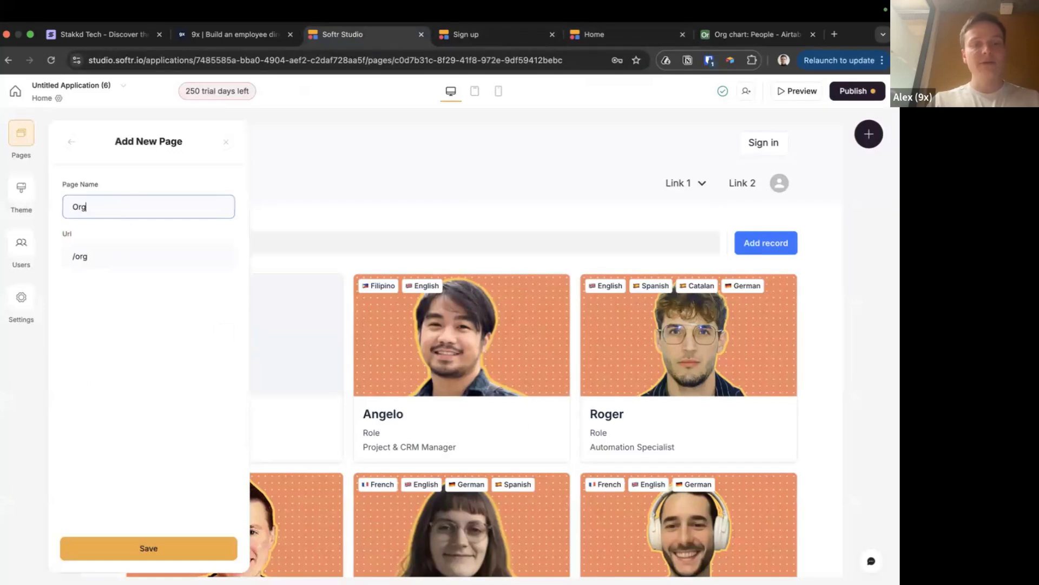
text( chart)
click(151, 559)
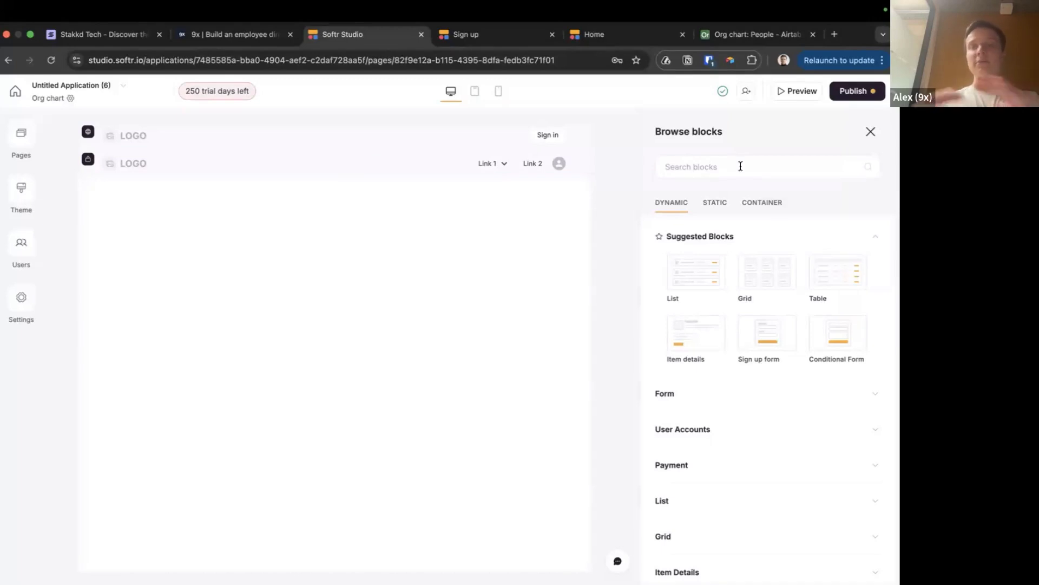
Add the Organizational Chart block found by searching 'org' and open its data source choices
text(org)
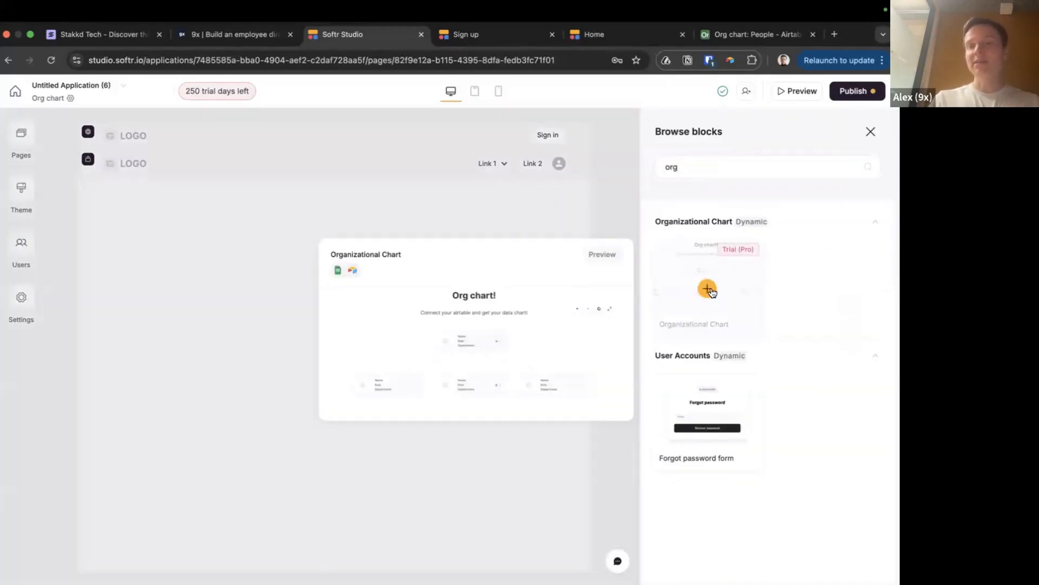
click(709, 287)
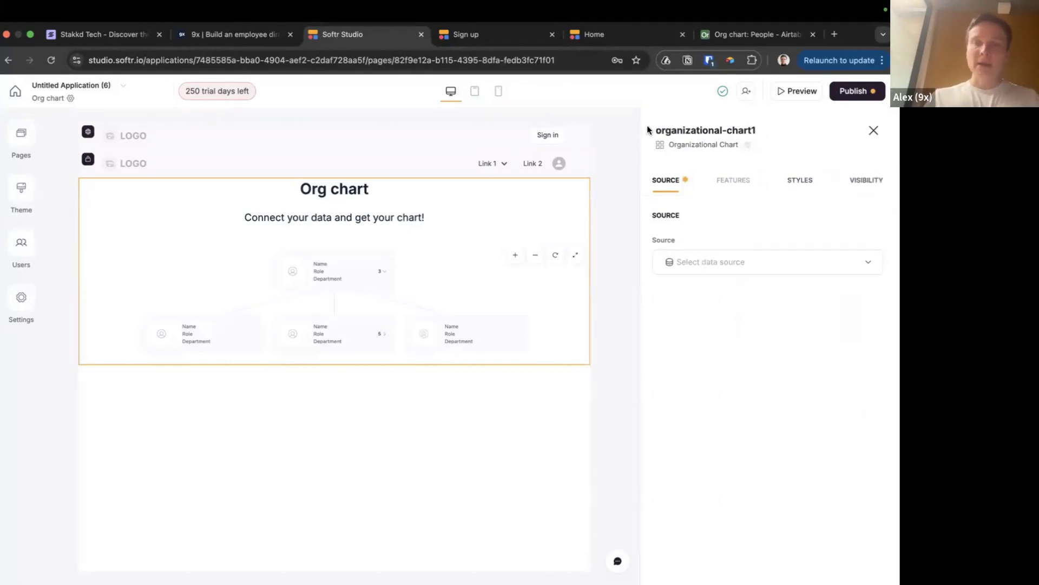
click(750, 269)
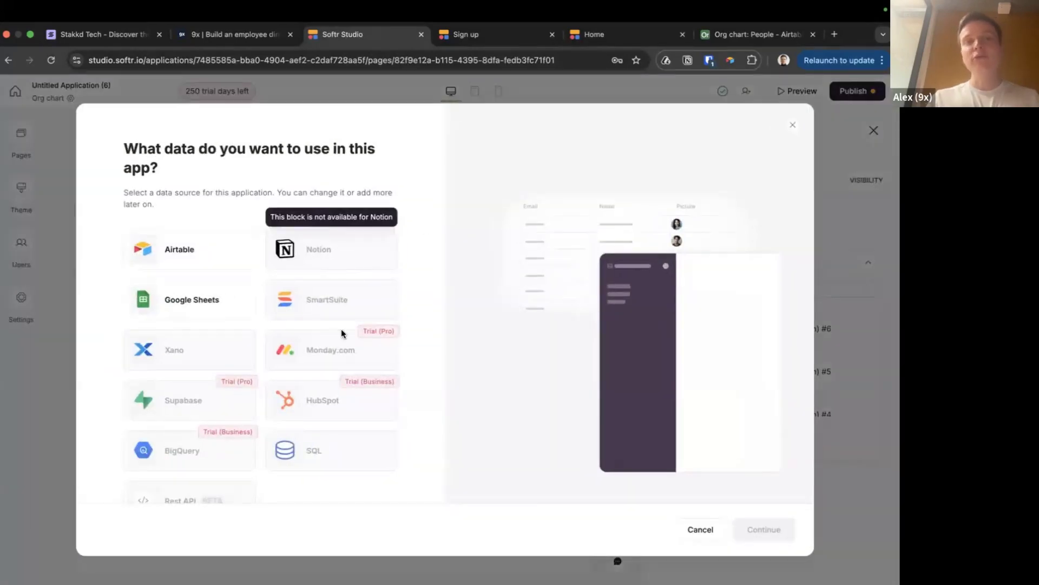
Connect Airtable as the data source, granting Softr access to the Org chart base
click(200, 261)
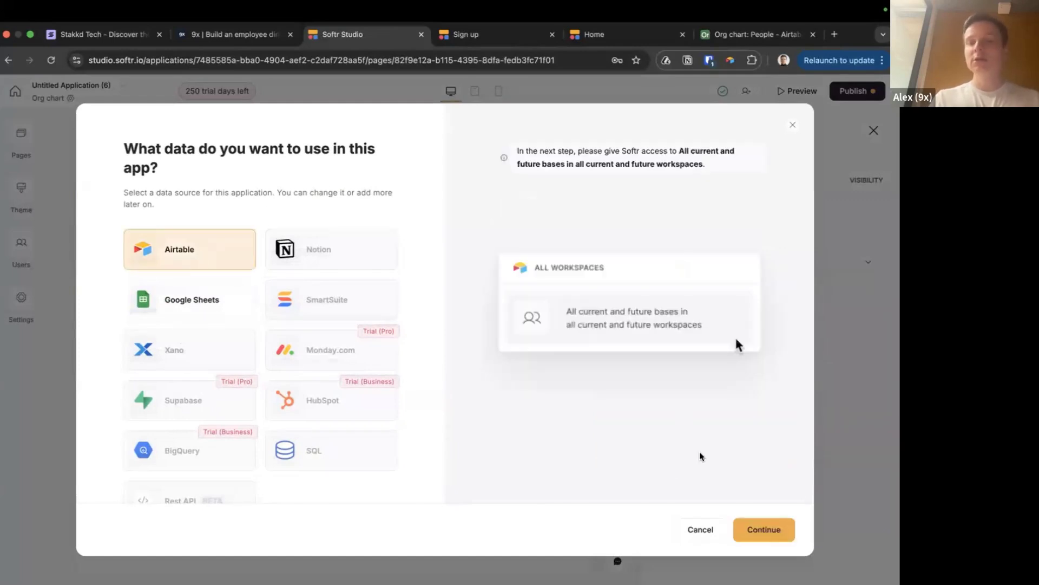
click(776, 531)
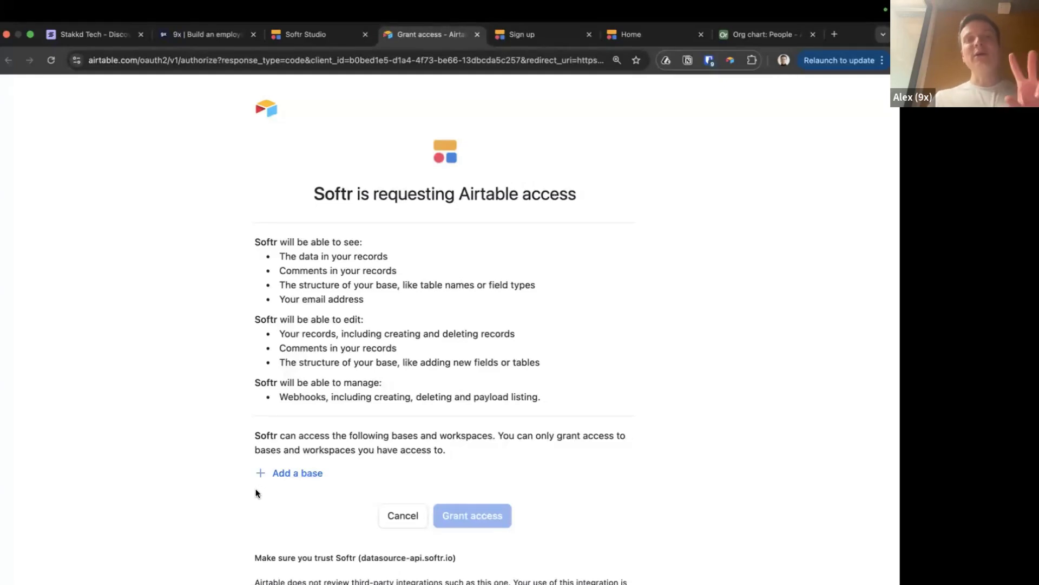
scroll(258, 449, down, 2)
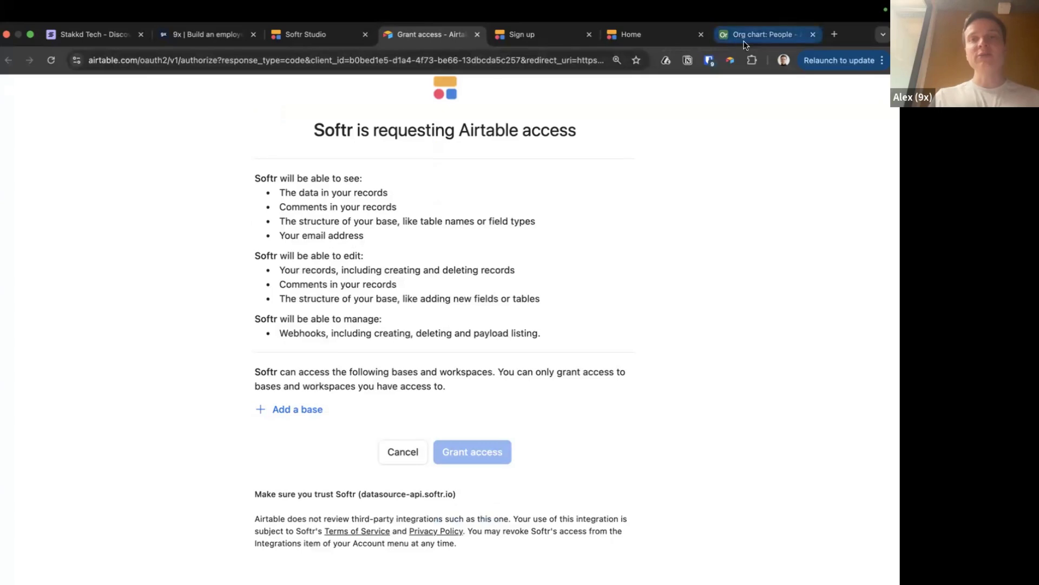
click(290, 409)
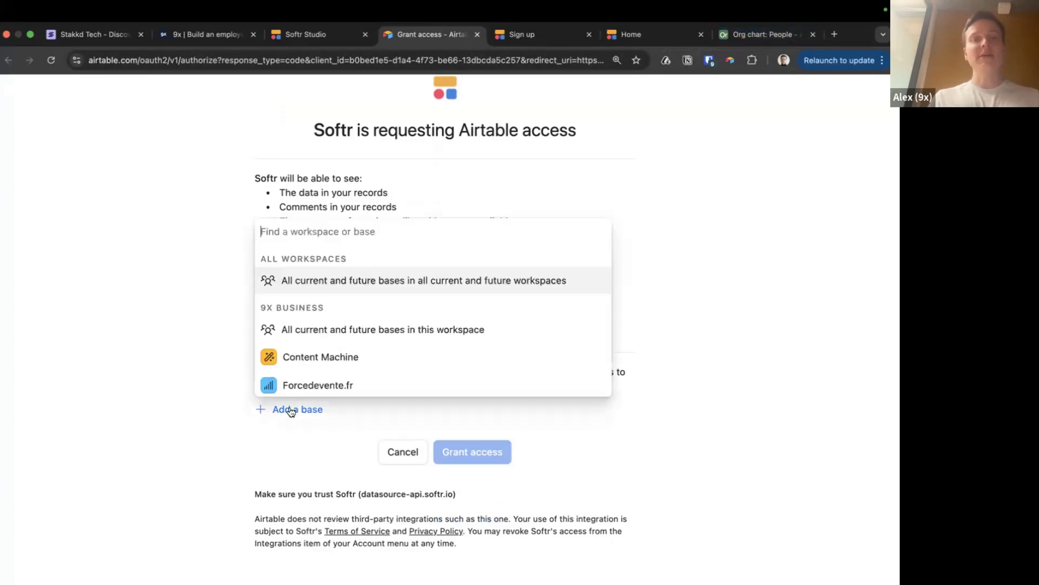
text(org)
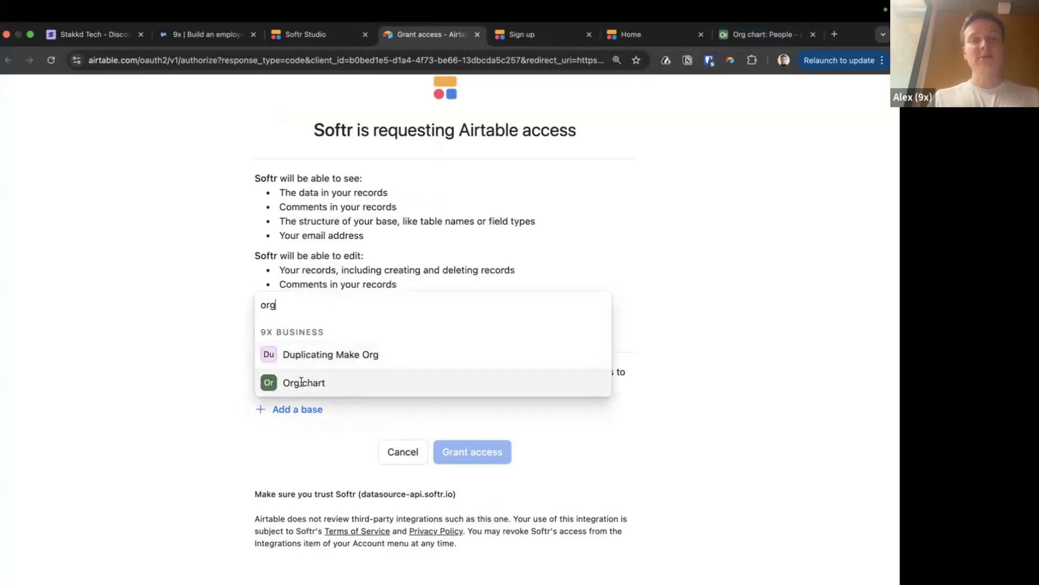
click(300, 382)
click(494, 503)
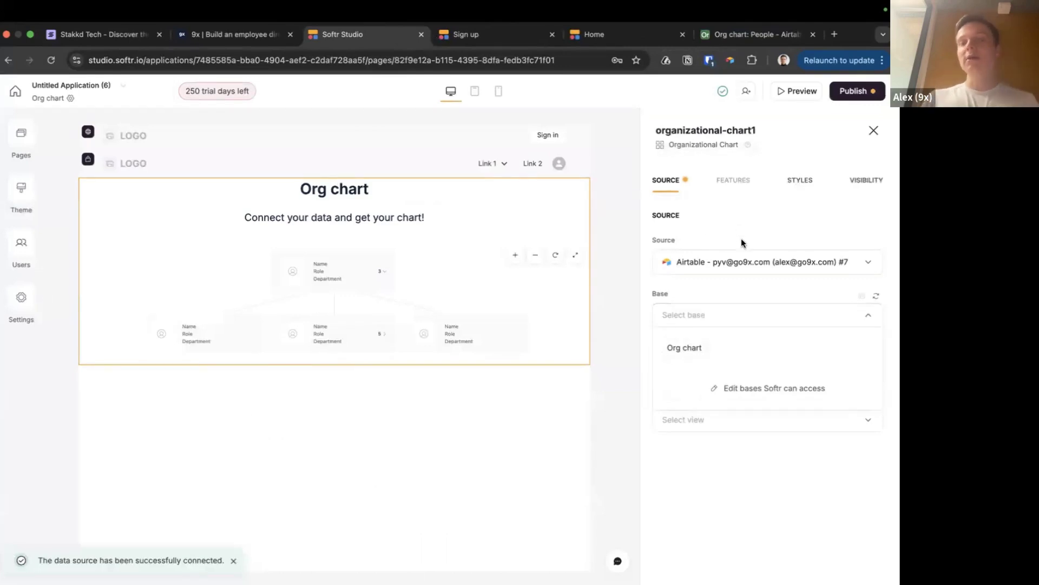
Set the chart's source to the Org chart base, People table and Grid view
click(729, 37)
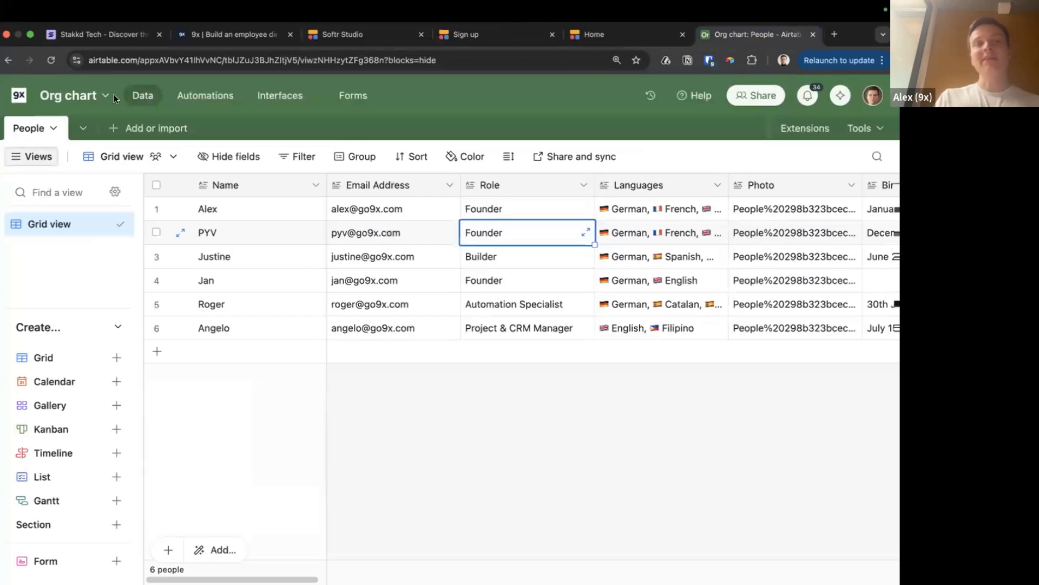
click(591, 36)
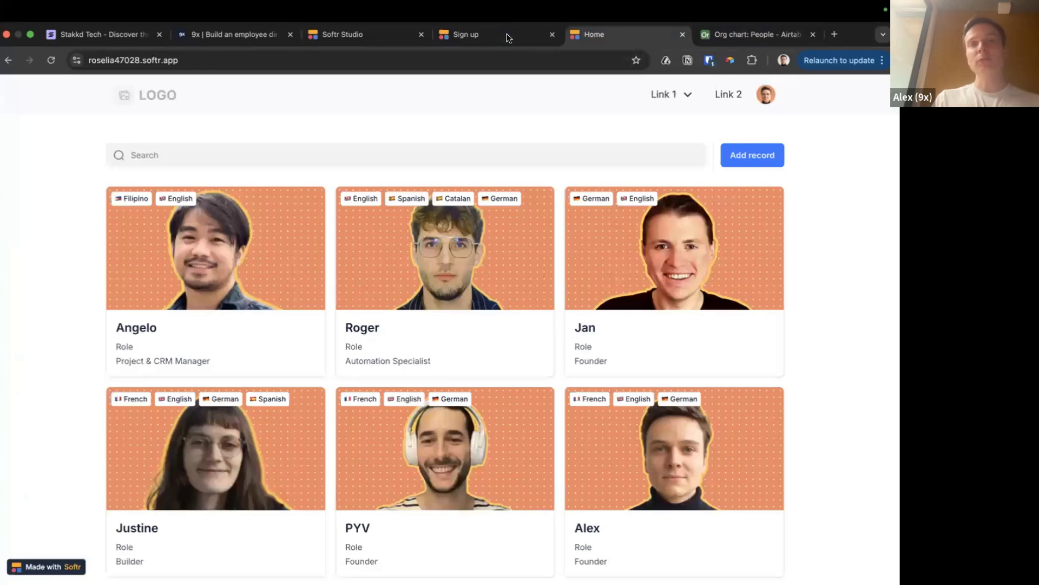
click(464, 35)
click(357, 34)
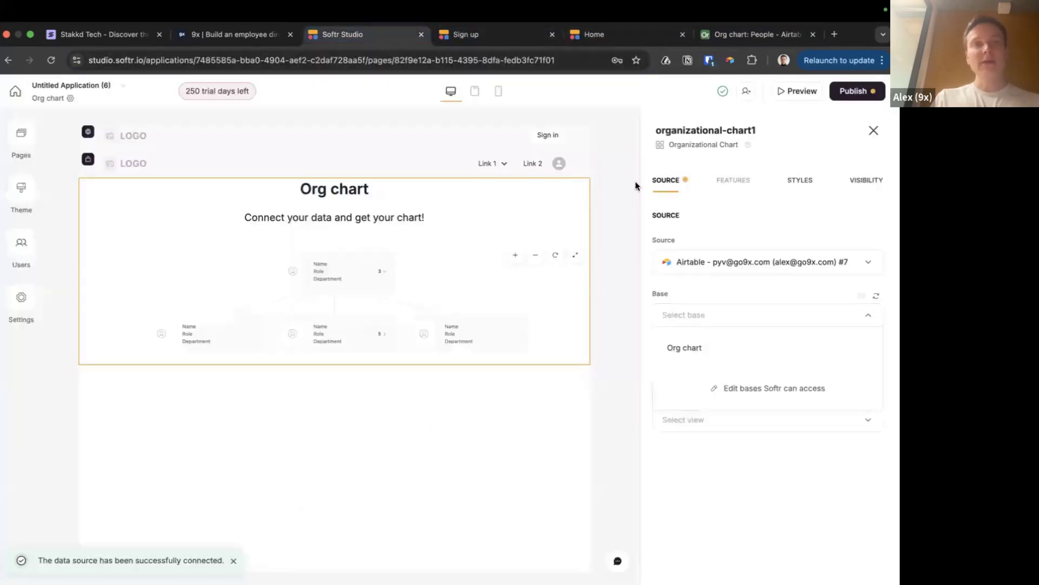
click(697, 353)
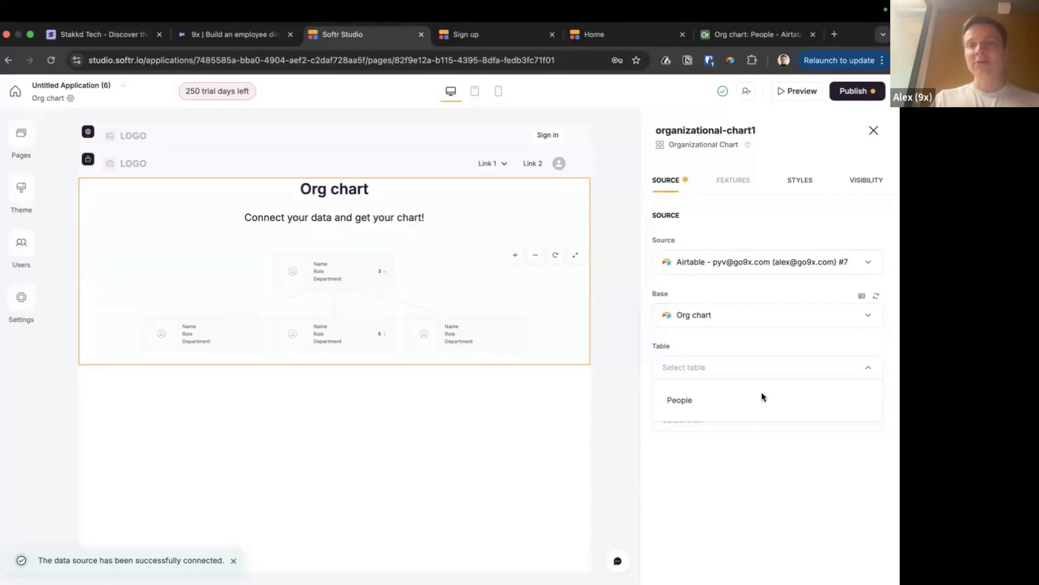
click(689, 399)
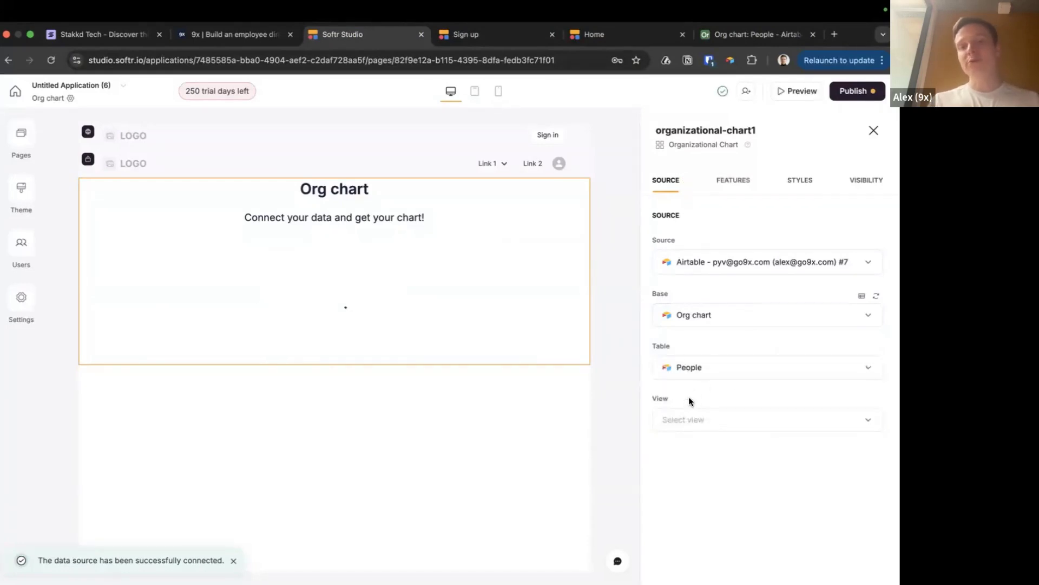
click(718, 421)
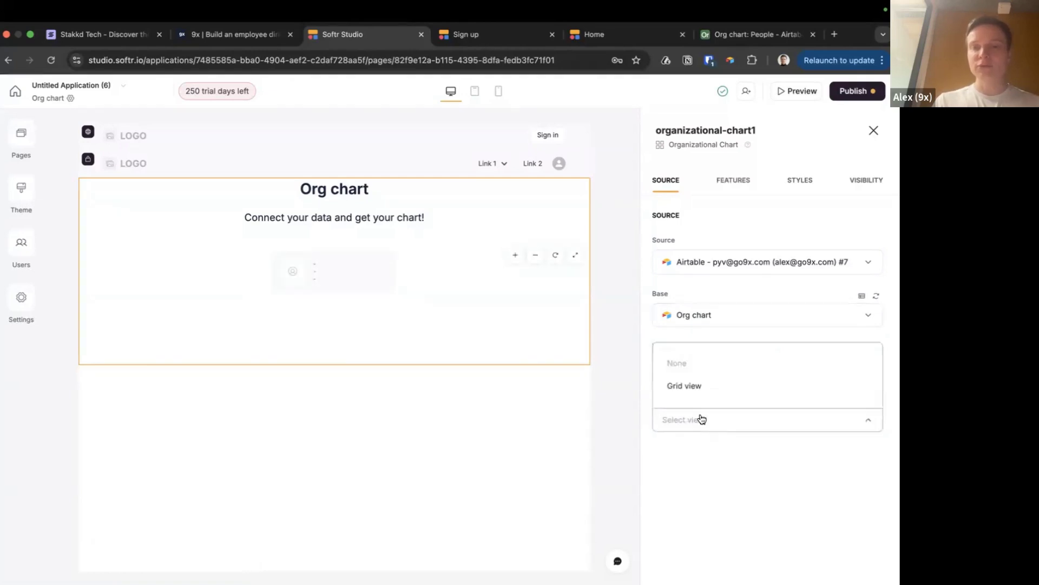
click(685, 385)
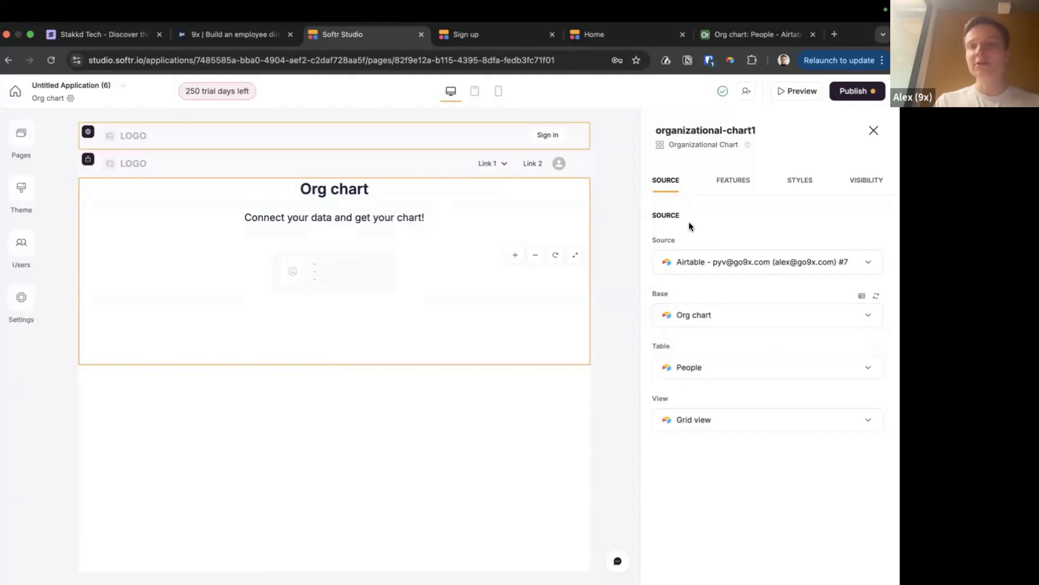
Open the block's FEATURES tab and scroll to the ORG CHART-SETTINGS mappings
click(732, 181)
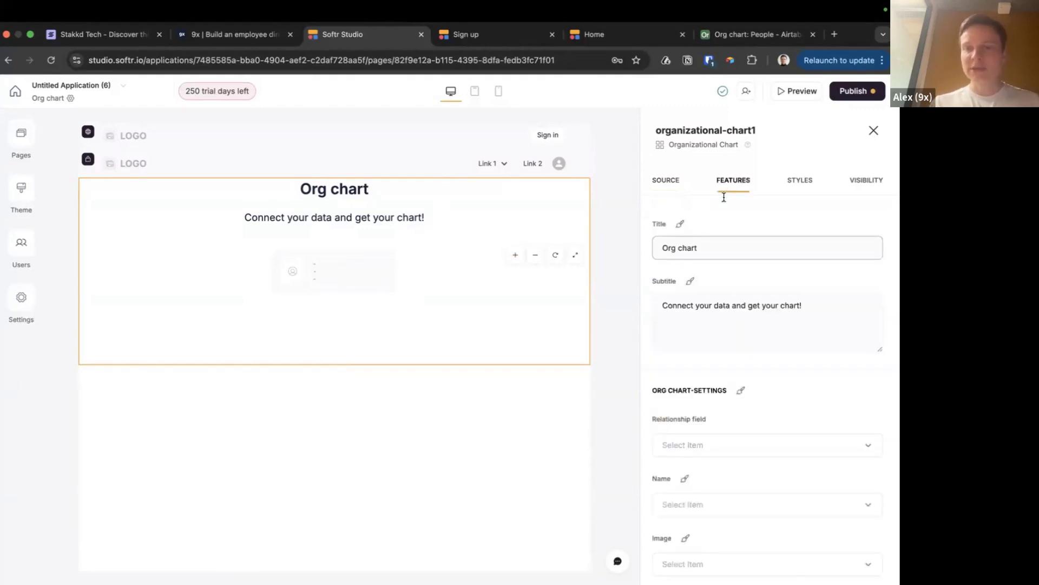
scroll(724, 197, down, 2)
scroll(712, 242, down, 3)
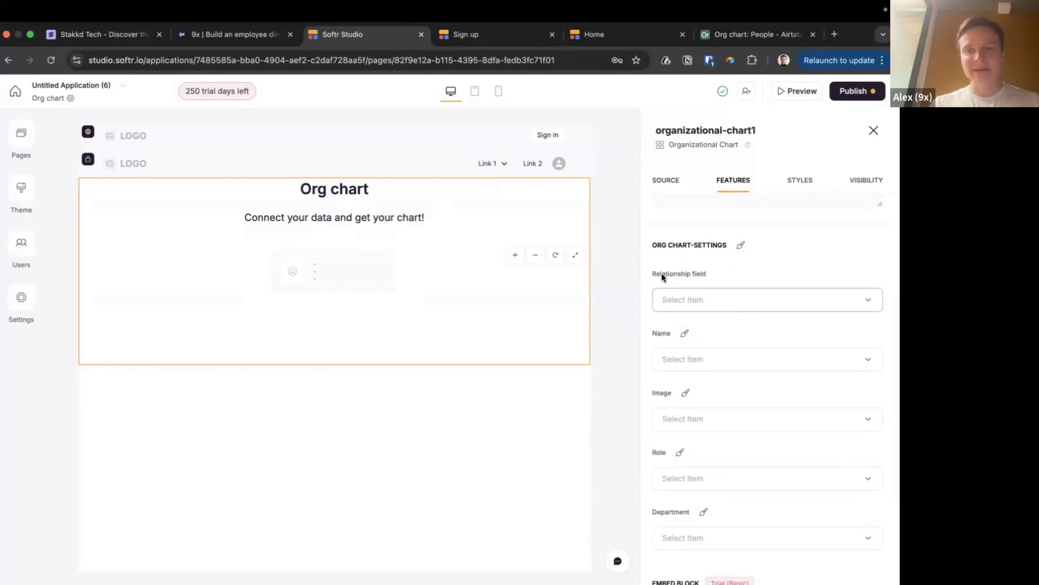
scroll(689, 307, down, 1)
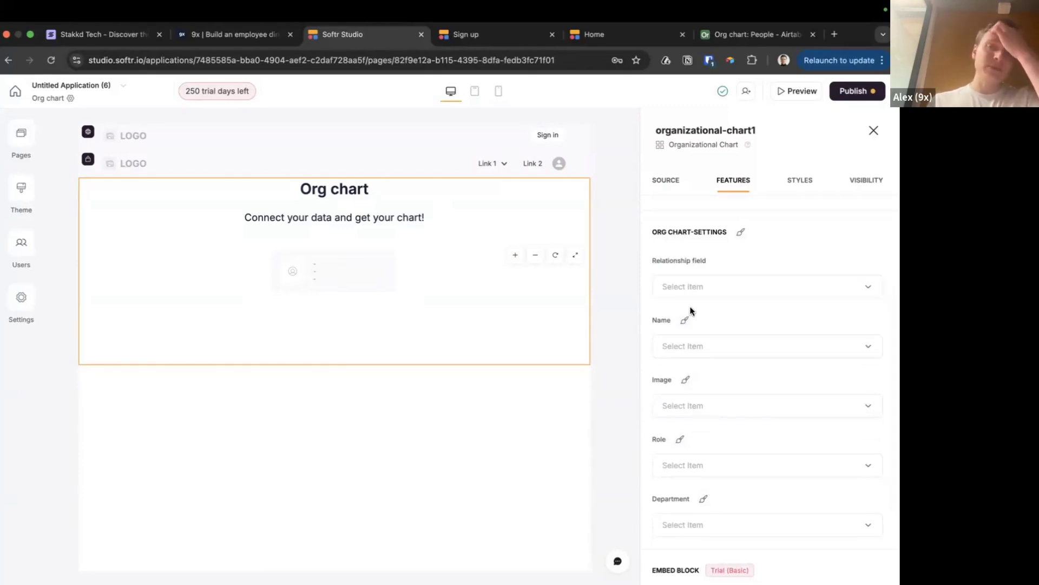
Check the Direct reports column in Airtable, then view the live directory app
click(747, 34)
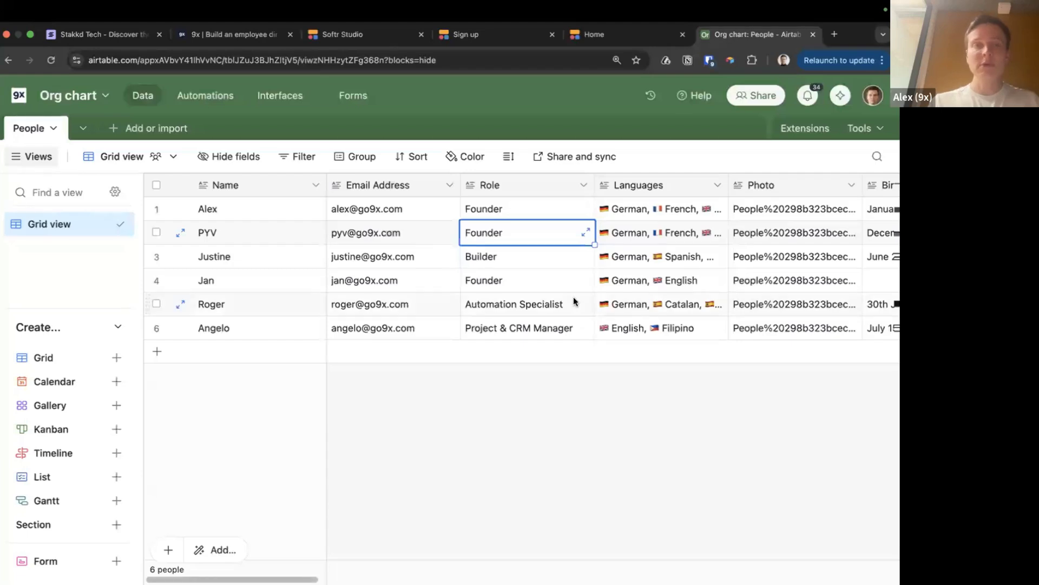
scroll(573, 296, right, 15)
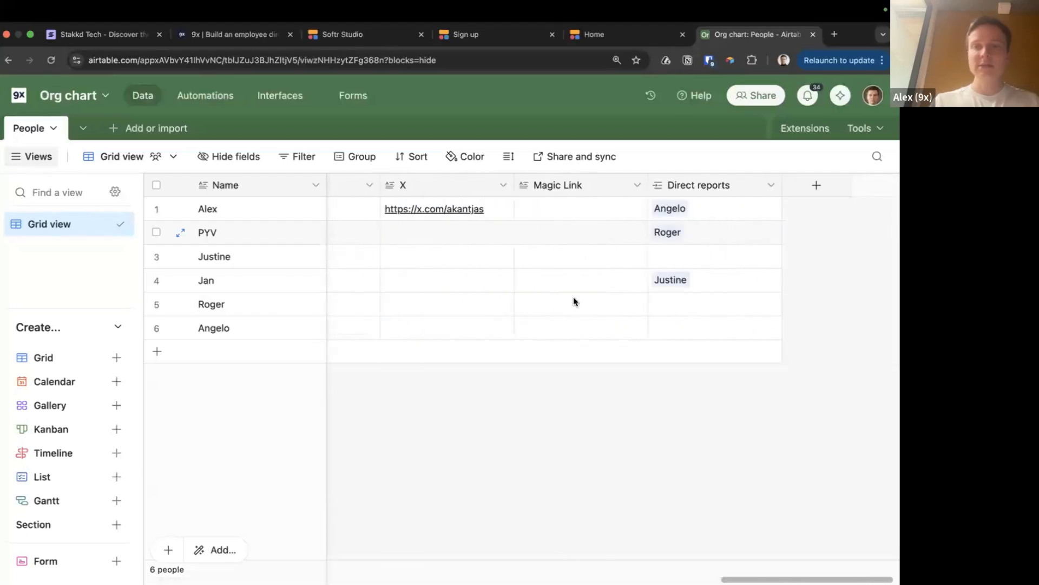
scroll(573, 297, left, 3)
click(596, 41)
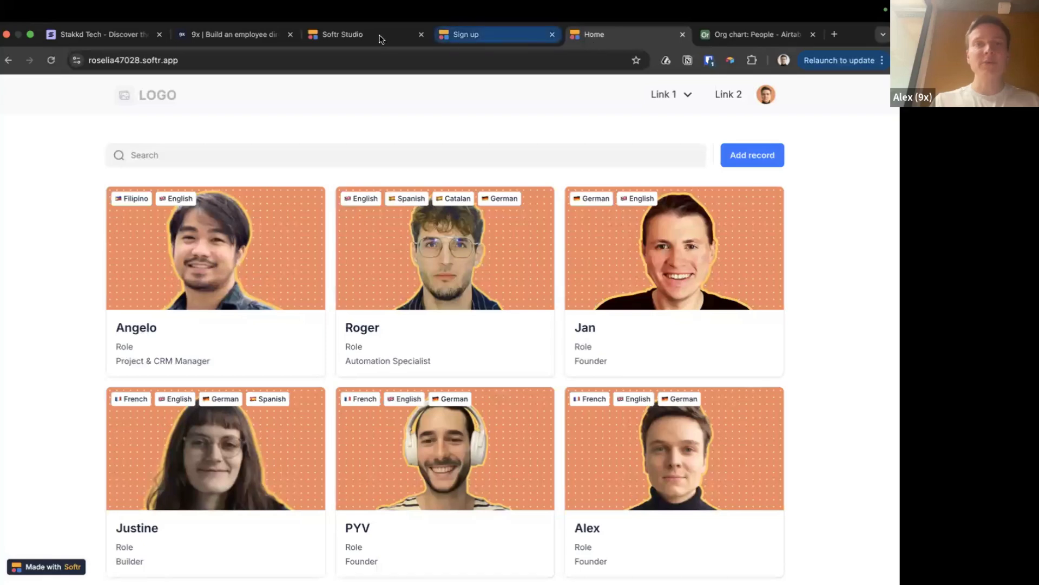
click(476, 35)
Set the chart's Relationship field to Direct reports
click(343, 35)
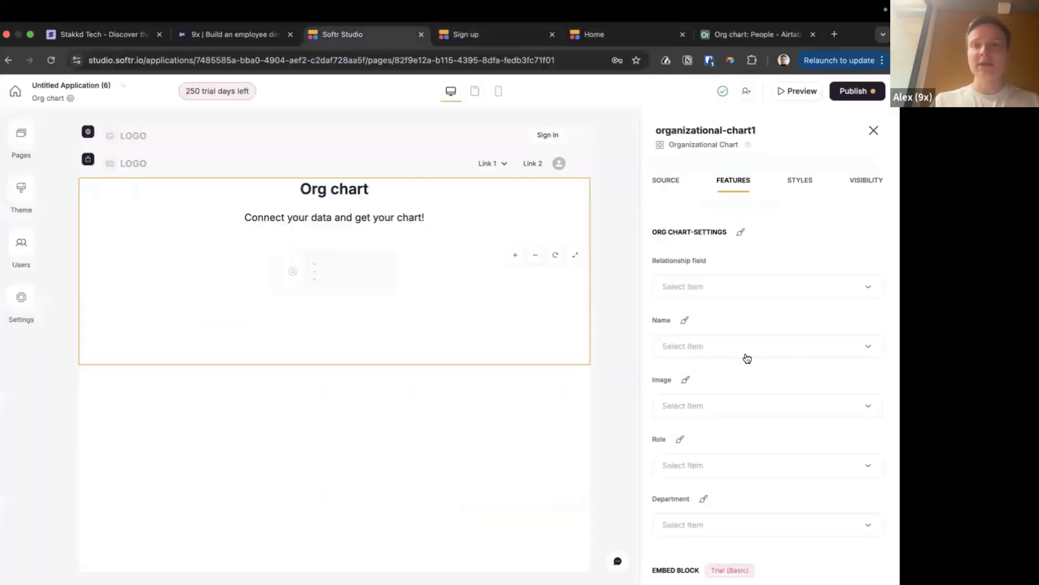
click(745, 288)
click(687, 344)
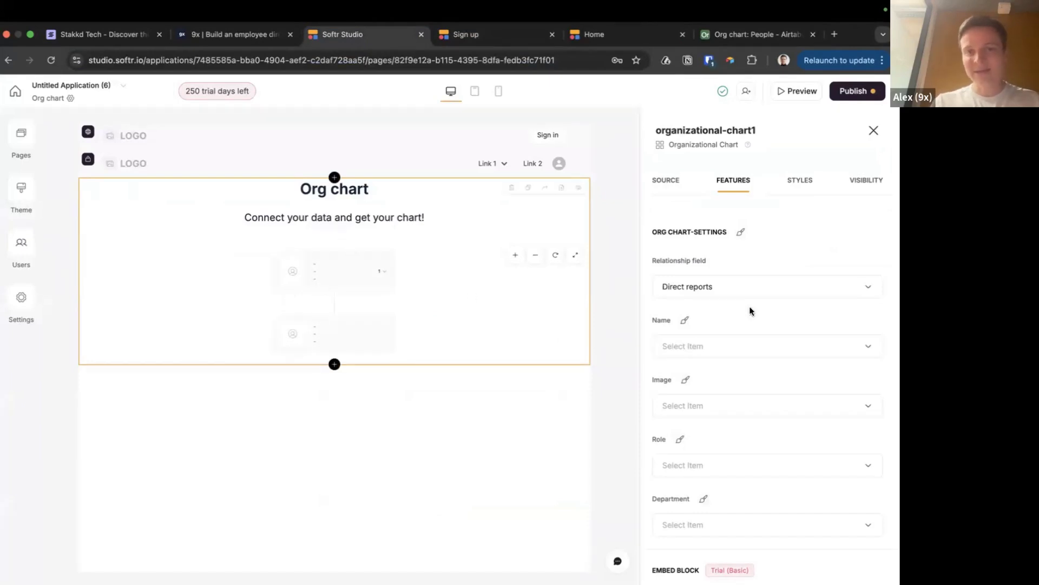
Map the chart's Name field to Name and its Role field to Role
scroll(750, 307, down, 1)
click(698, 291)
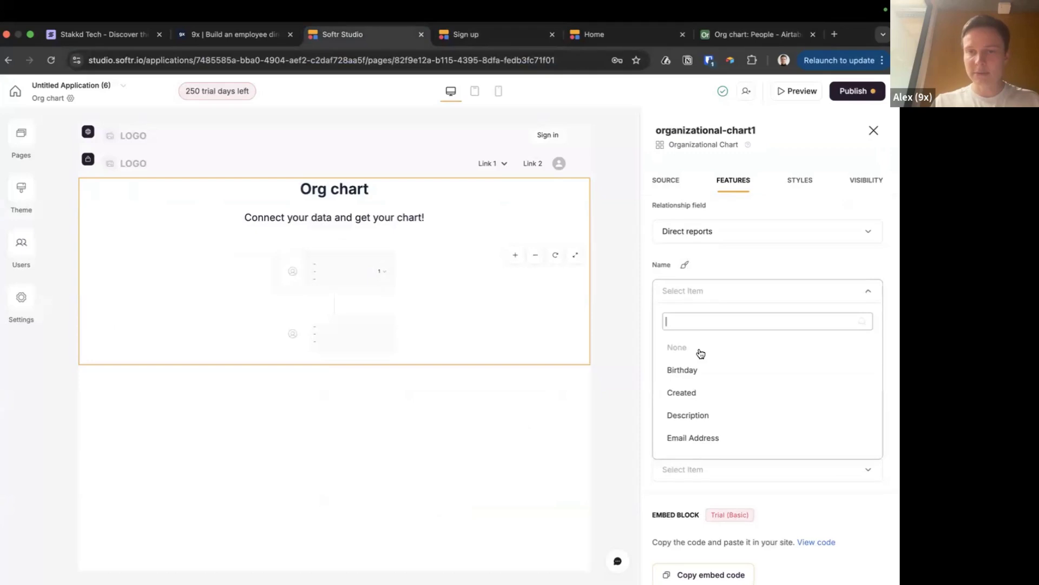
click(735, 263)
scroll(717, 245, down, 1)
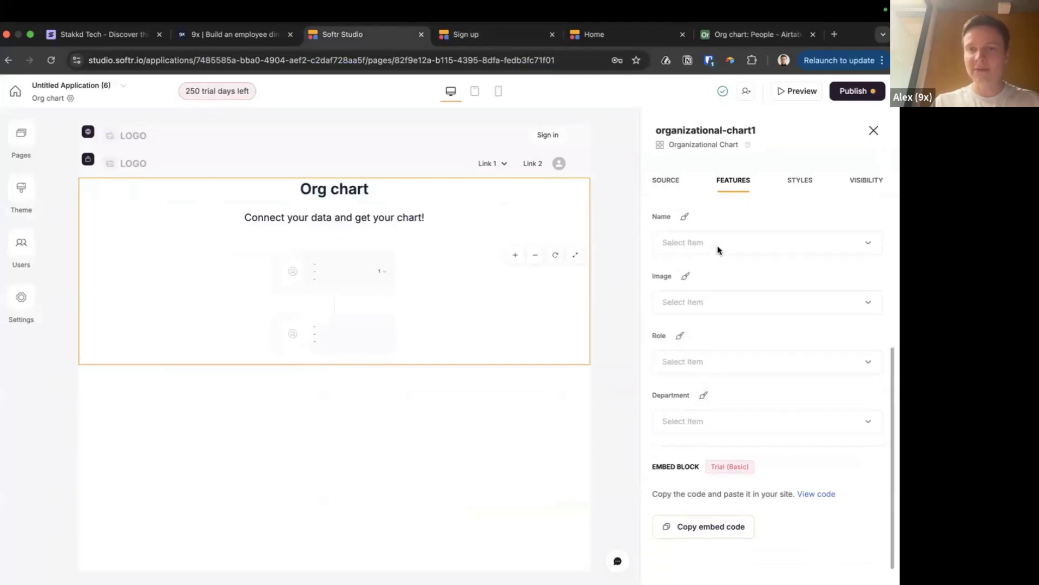
click(709, 234)
scroll(697, 359, down, 5)
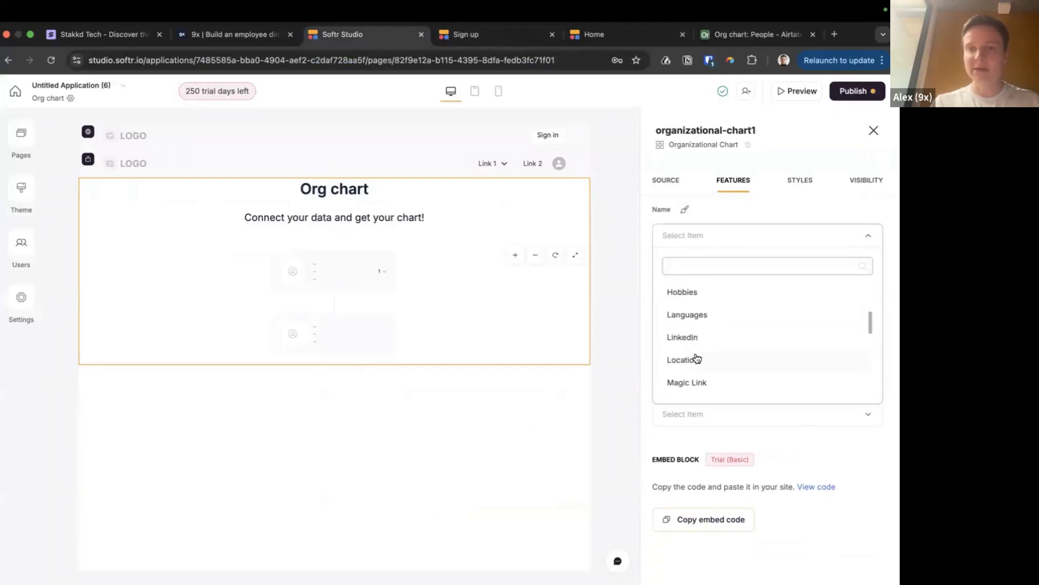
text(name)
click(683, 291)
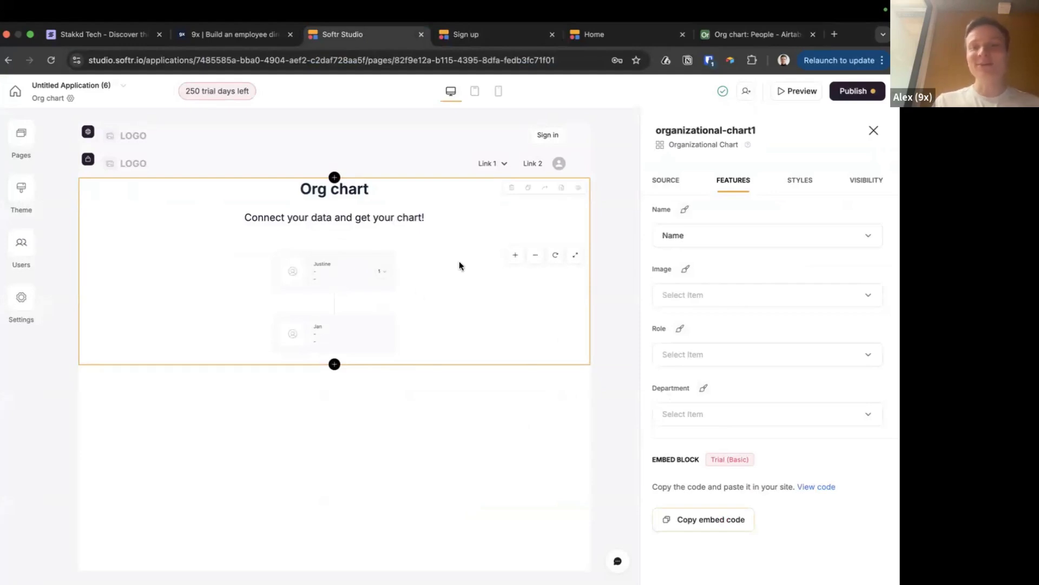
click(747, 354)
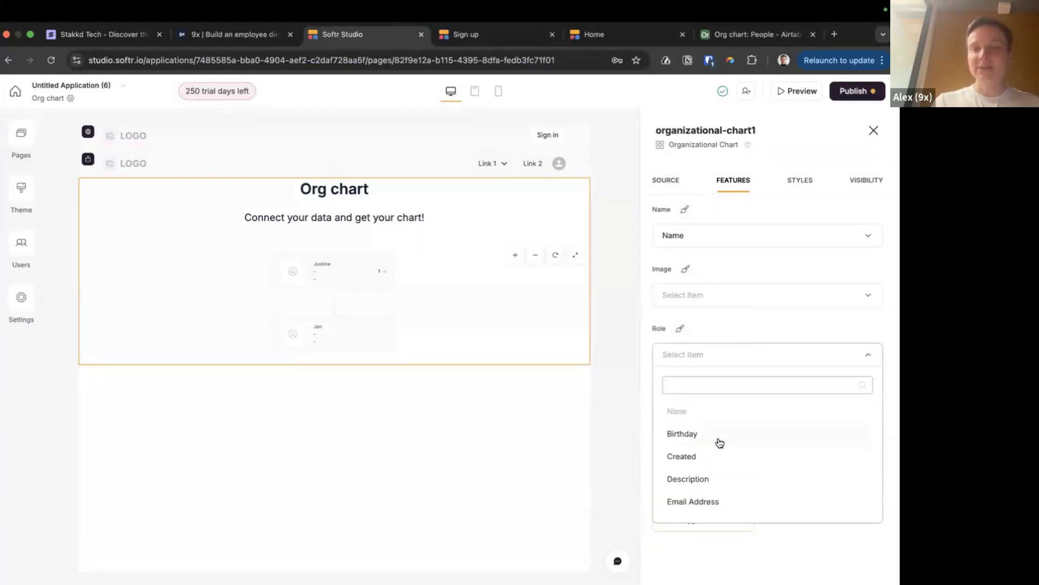
text(role)
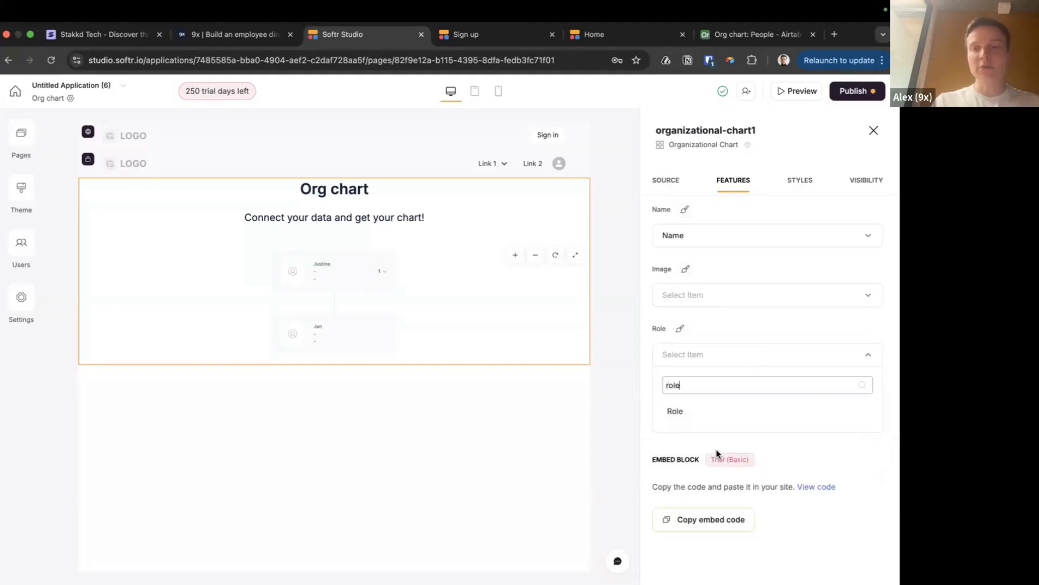
click(686, 412)
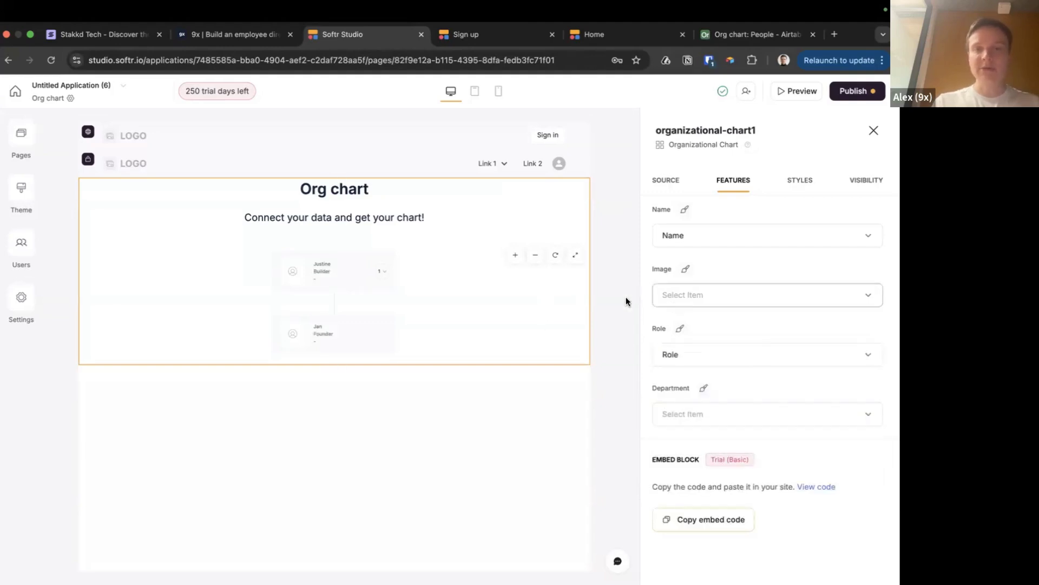
Leave Department unmapped after finding no matching field, then publish the app
scroll(712, 307, down, 1)
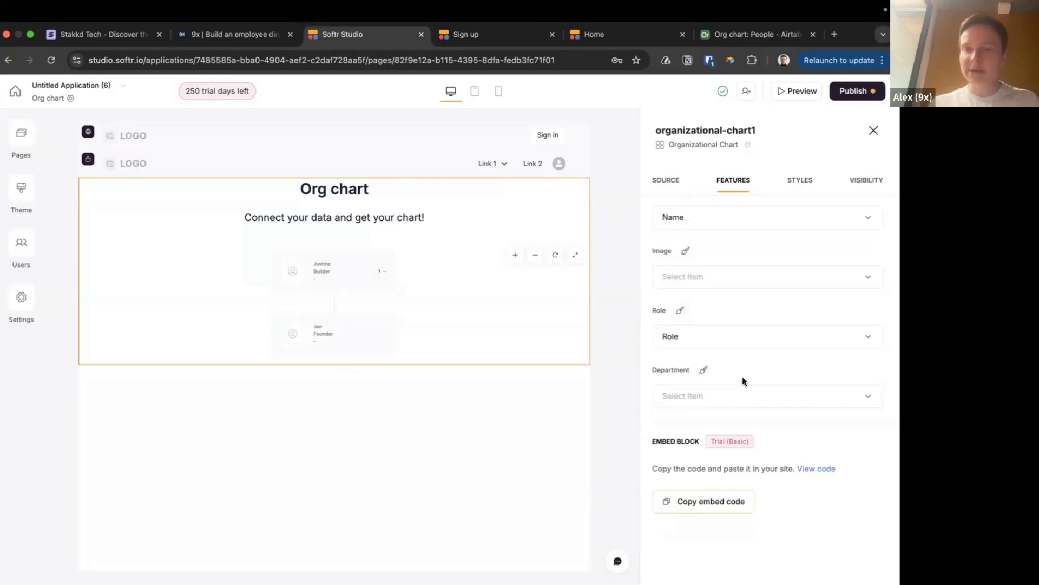
click(740, 398)
text(dep)
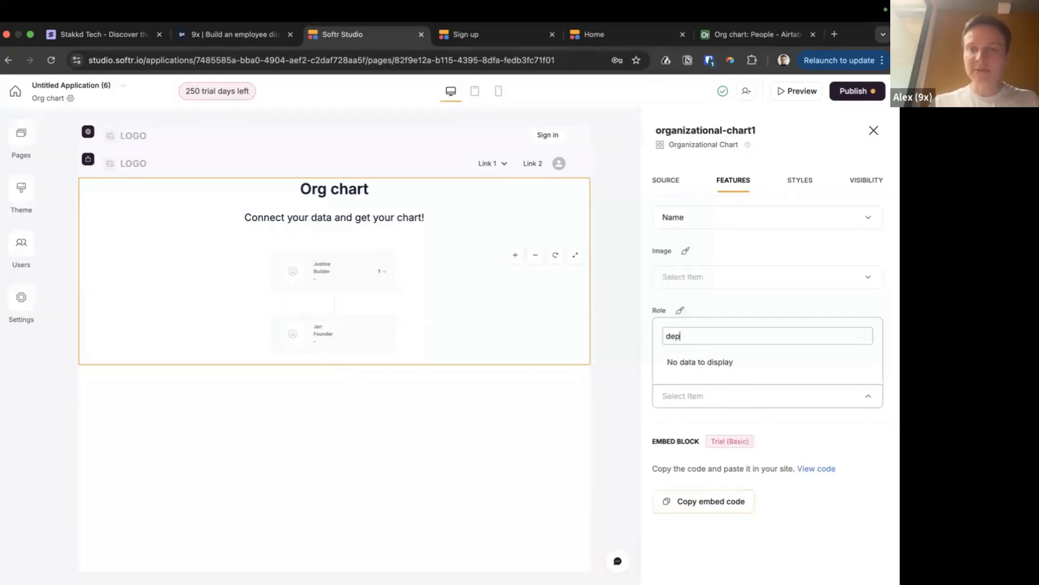
key(BackSpace)
key(BackSpace)
key(BackSpace)
click(603, 330)
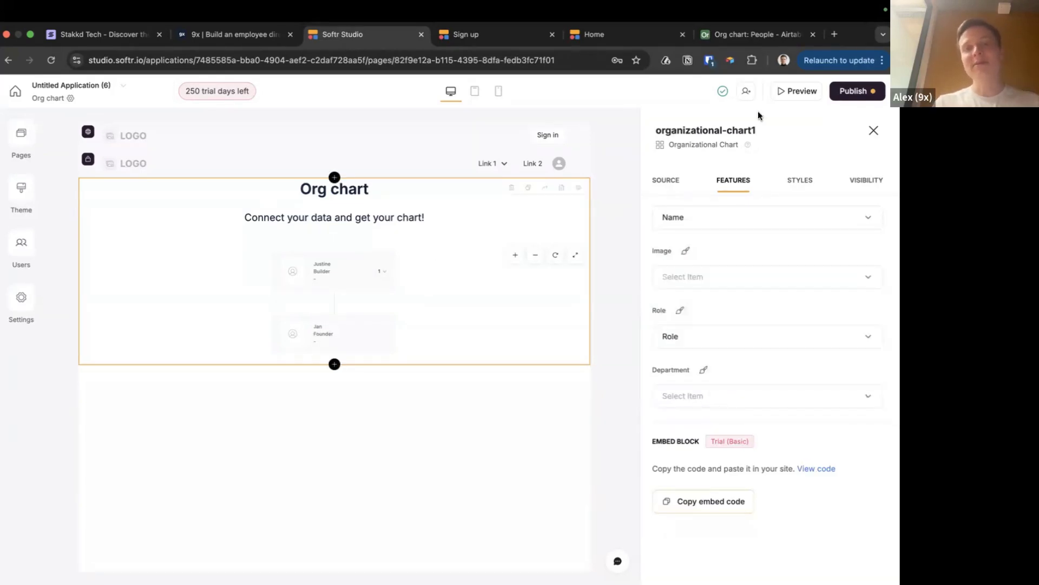
click(857, 91)
click(782, 264)
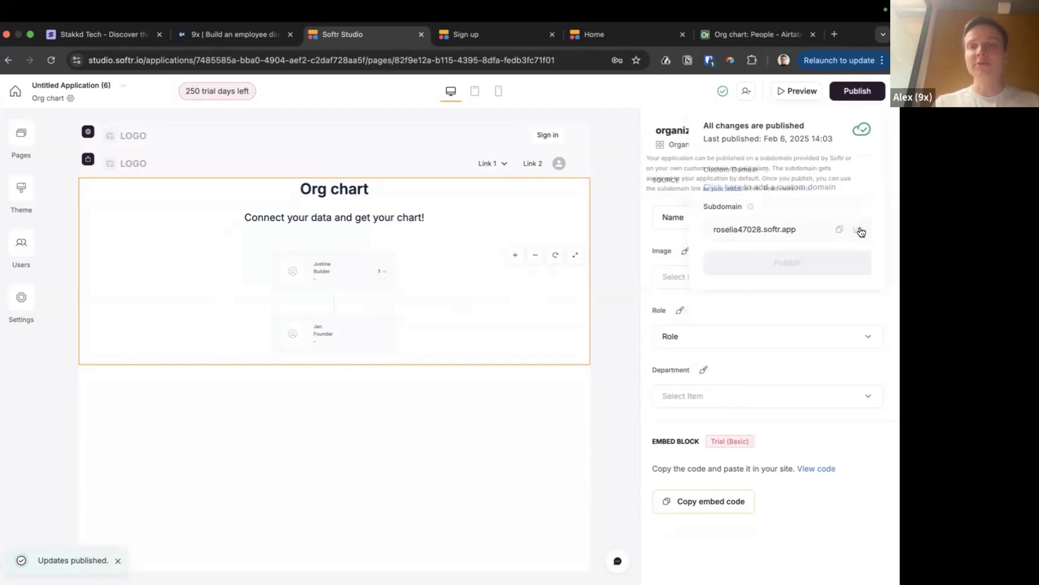
click(737, 36)
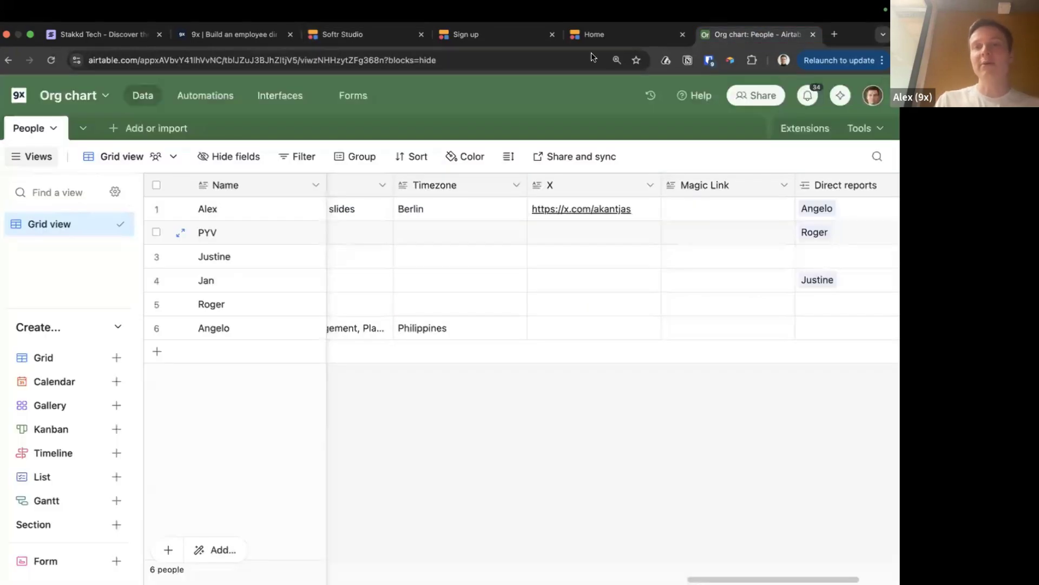
scroll(587, 271, right, 3)
scroll(587, 272, left, 9)
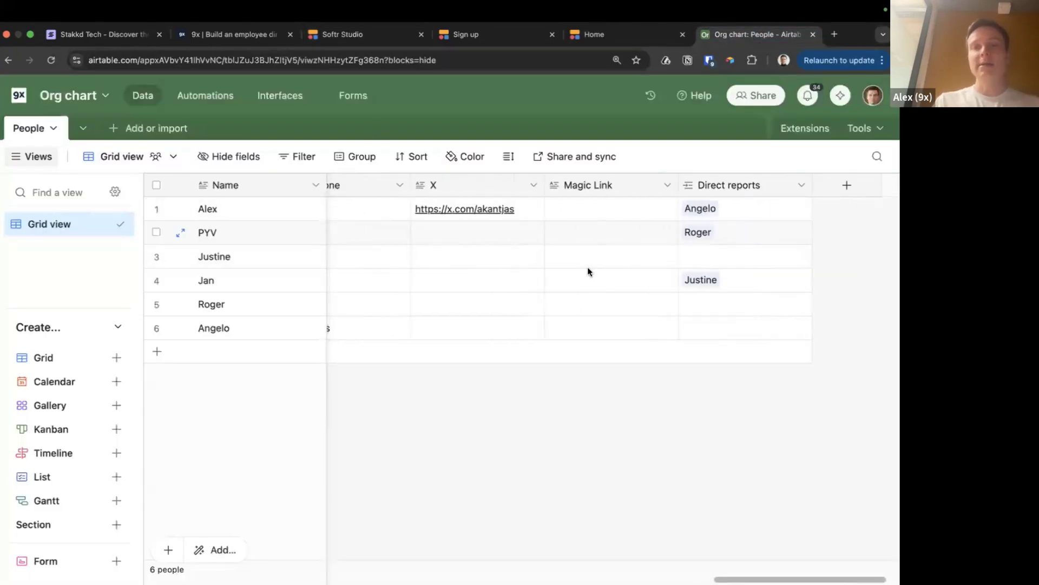
scroll(589, 271, right, 10)
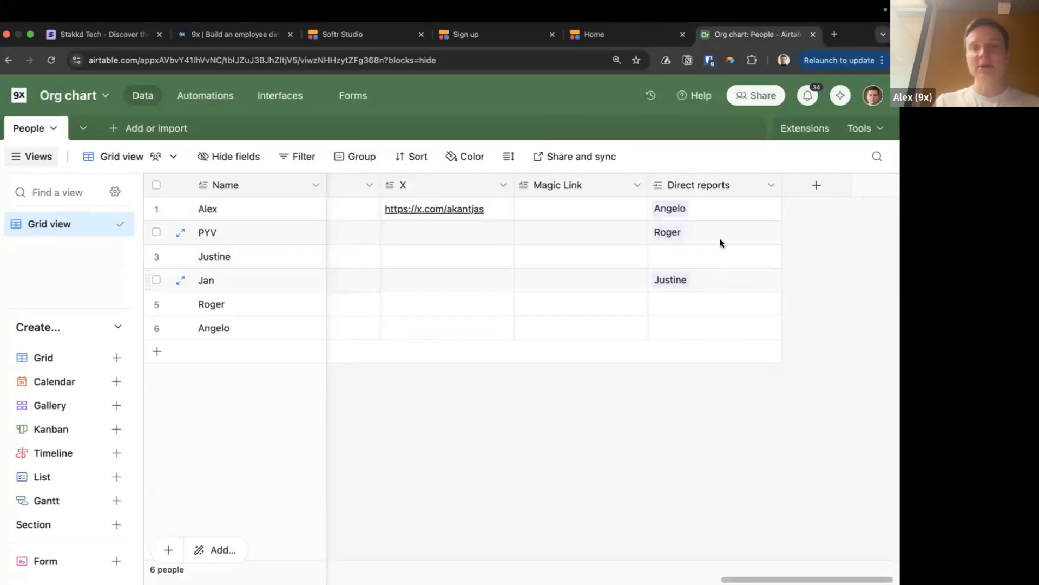
scroll(475, 295, left, 15)
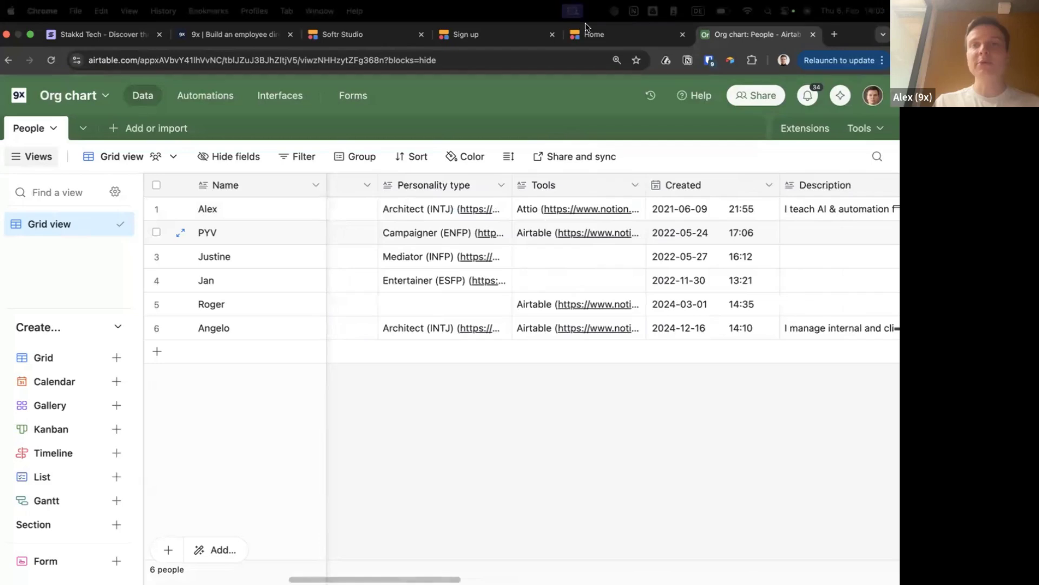
click(593, 34)
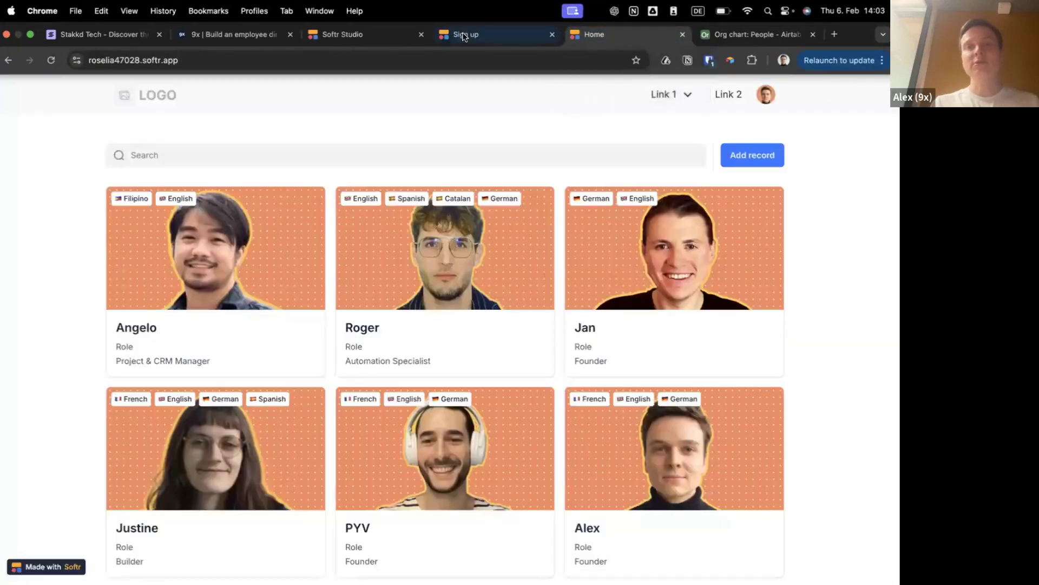
click(464, 35)
click(382, 35)
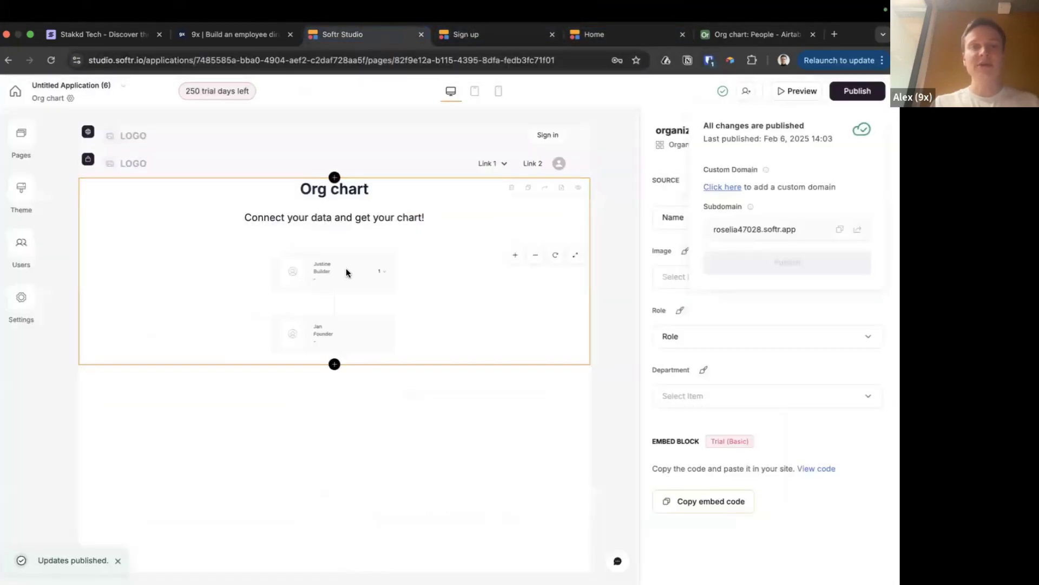
Try a different top padding in the chart block's styles, then revert it and close the panel
click(810, 183)
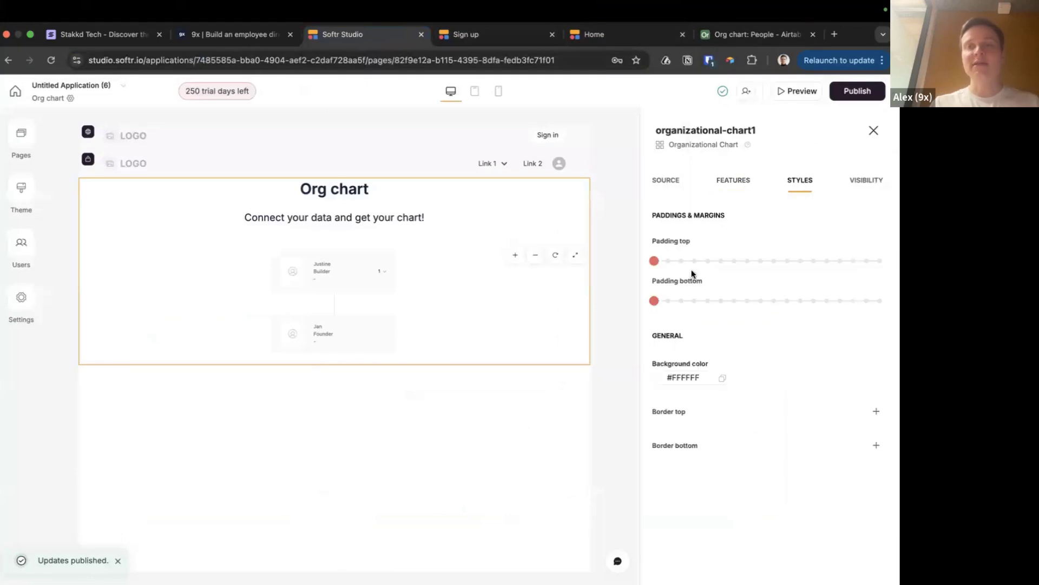
mouse_move(656, 265)
mouse_down()
mouse_move(689, 262)
mouse_move(637, 260)
mouse_up()
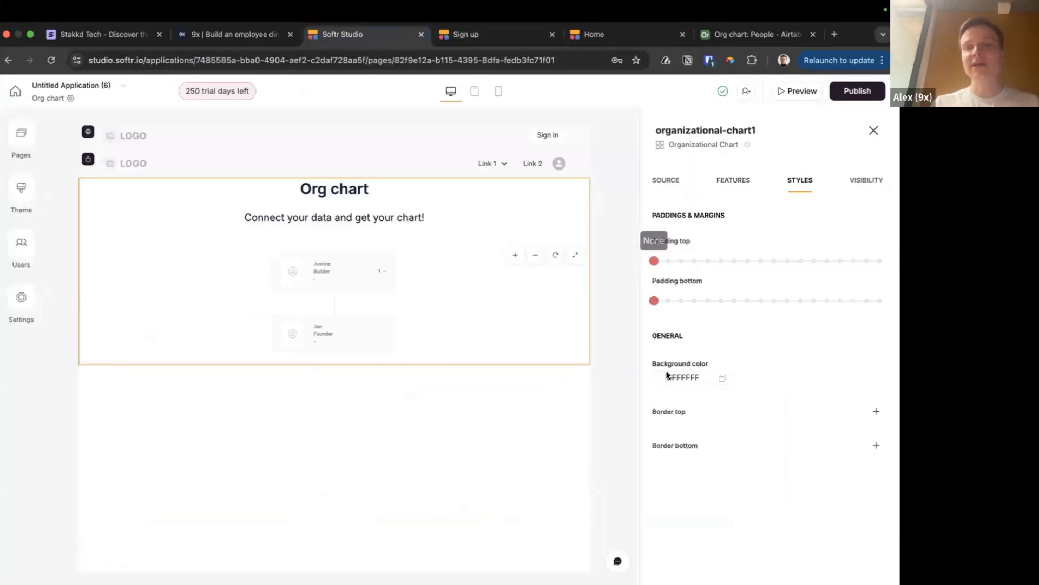
click(873, 131)
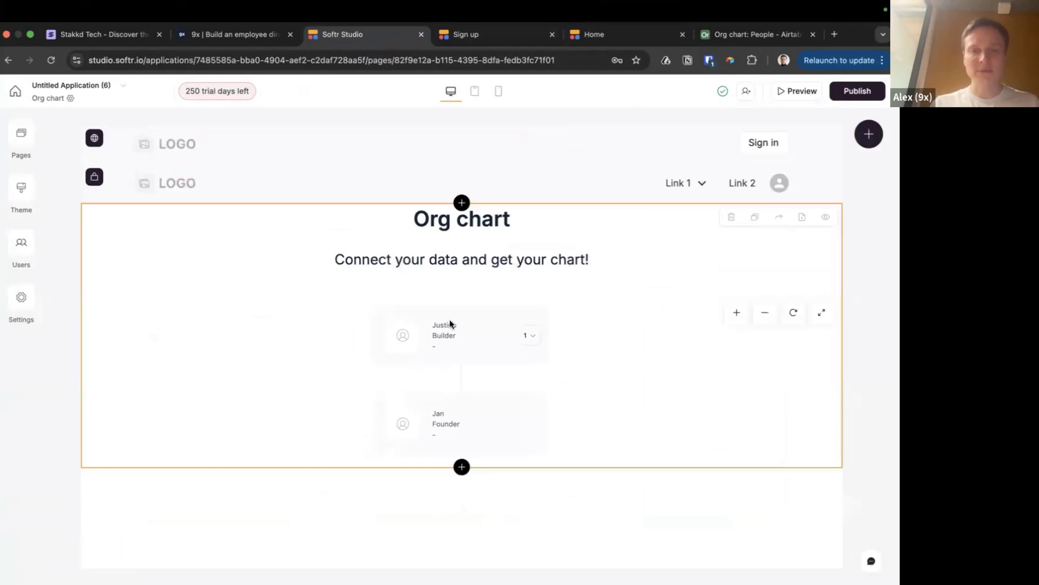
Refresh the org chart's Airtable Base connection and review its Direct reports, Name and Role mappings
click(407, 317)
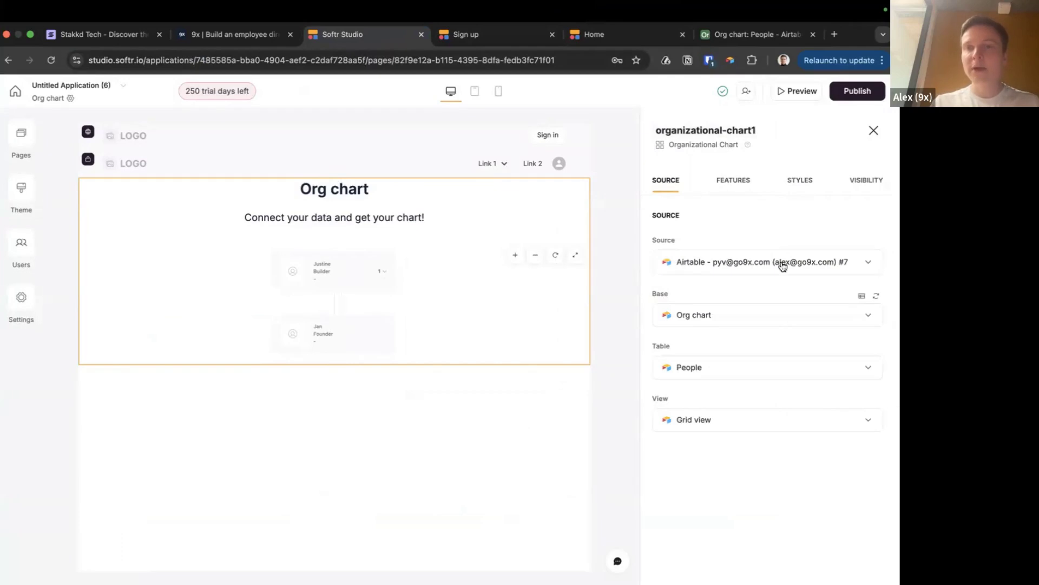
click(877, 298)
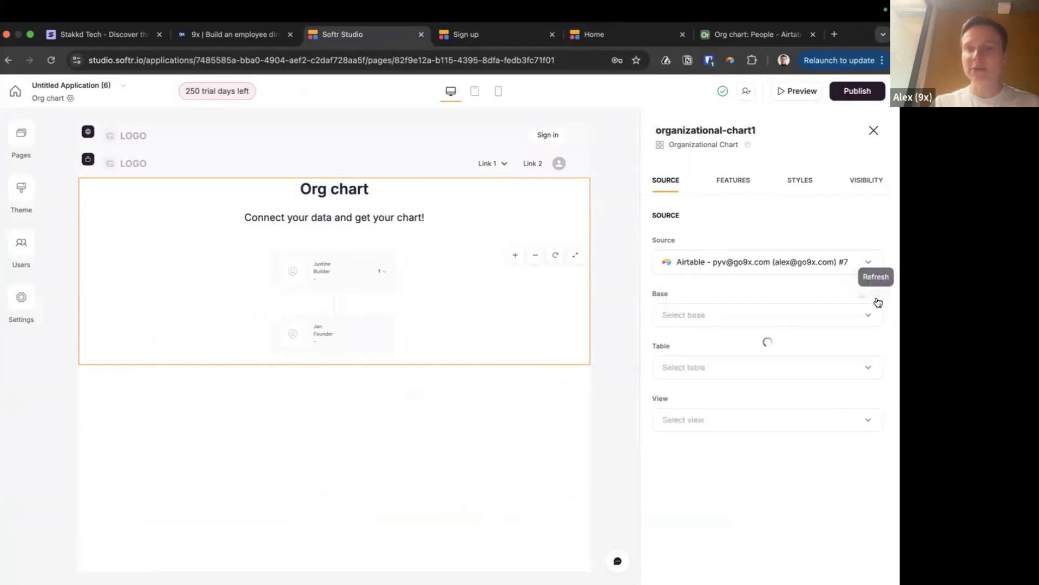
click(725, 183)
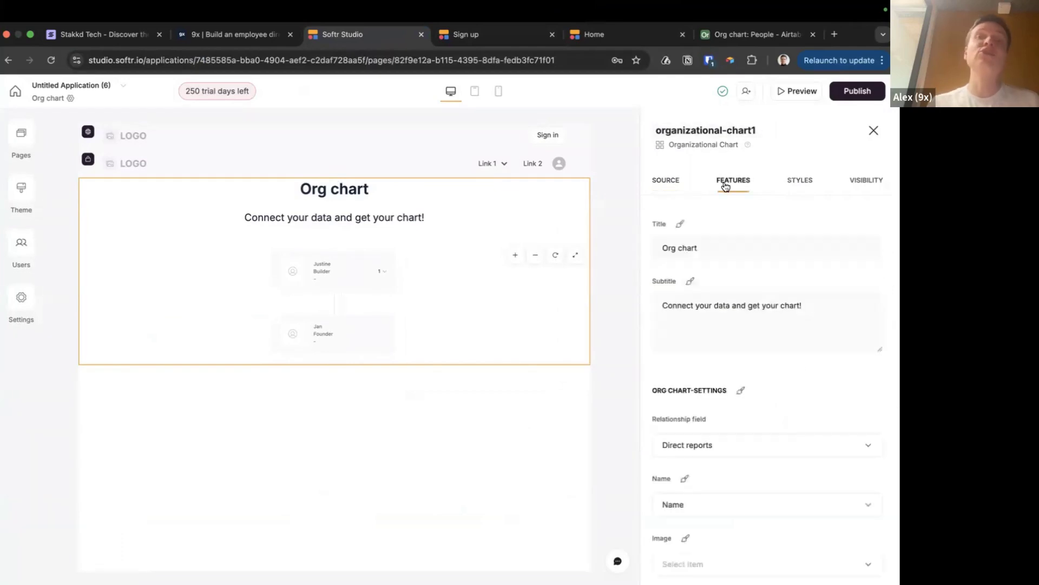
scroll(725, 236, down, 5)
scroll(724, 237, up, 3)
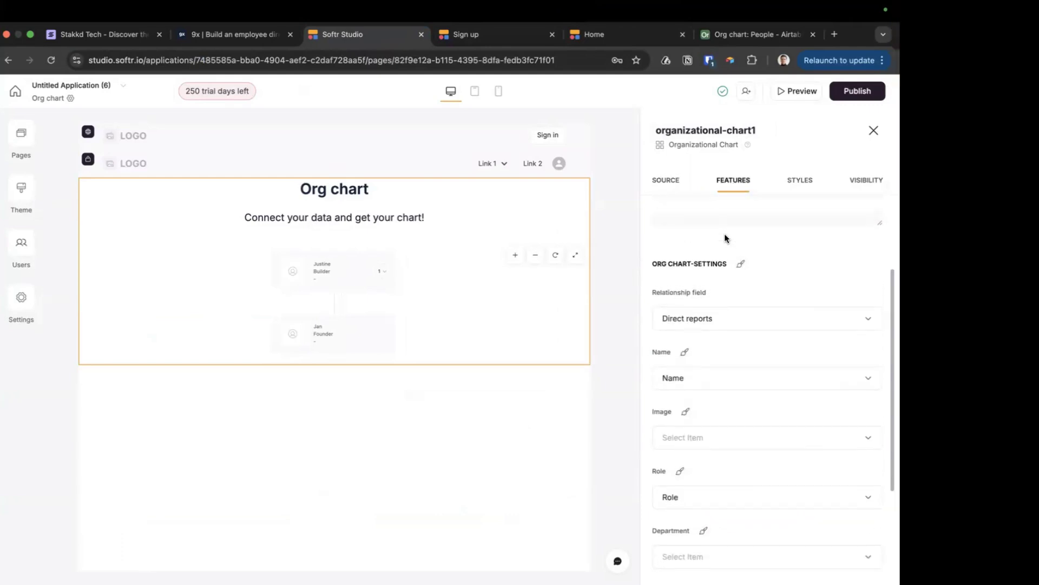
scroll(725, 239, down, 2)
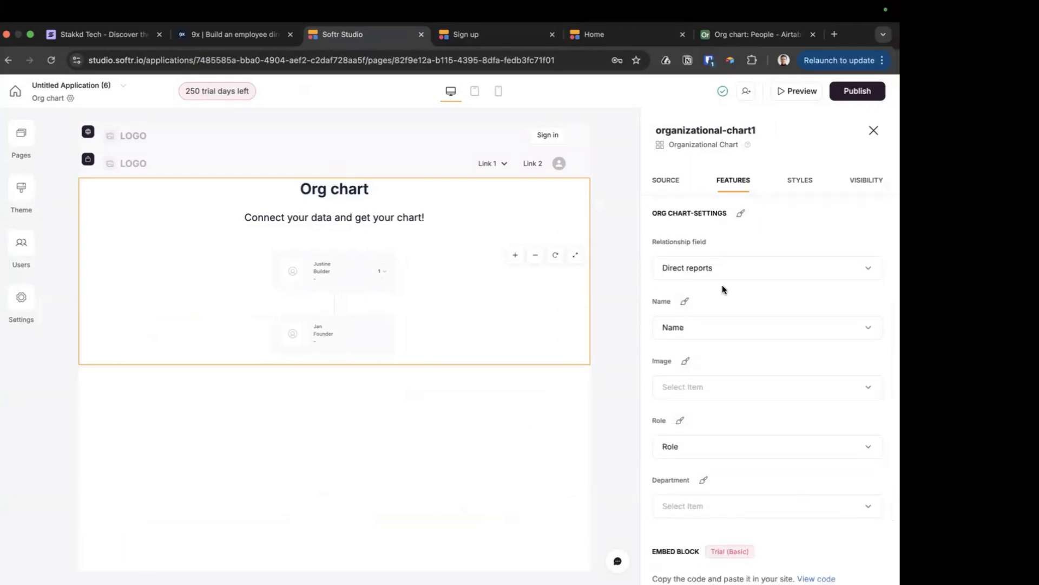
Preview the Org chart page and collapse the reports under the top Builder card
click(788, 92)
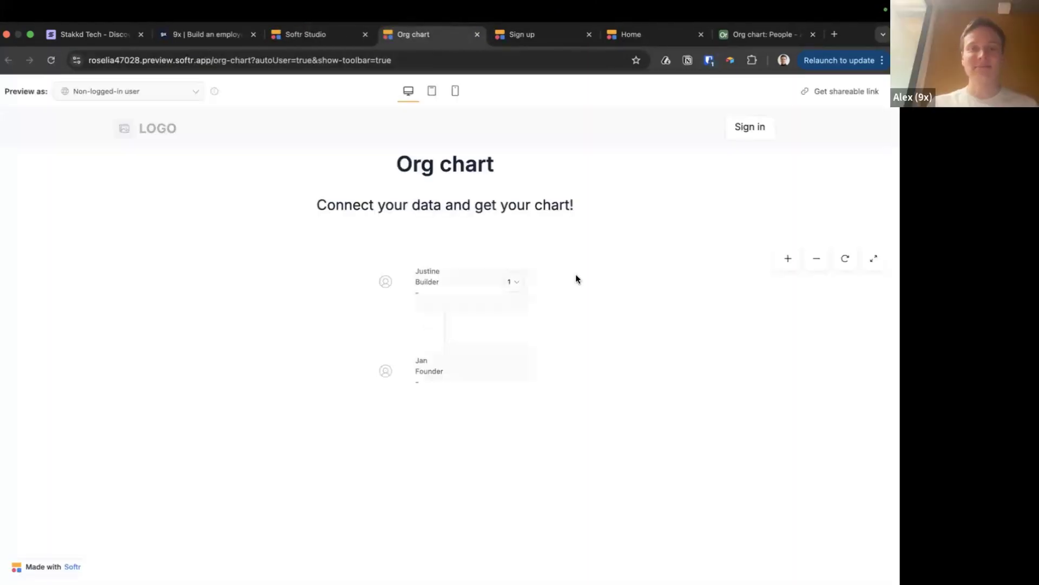
click(515, 283)
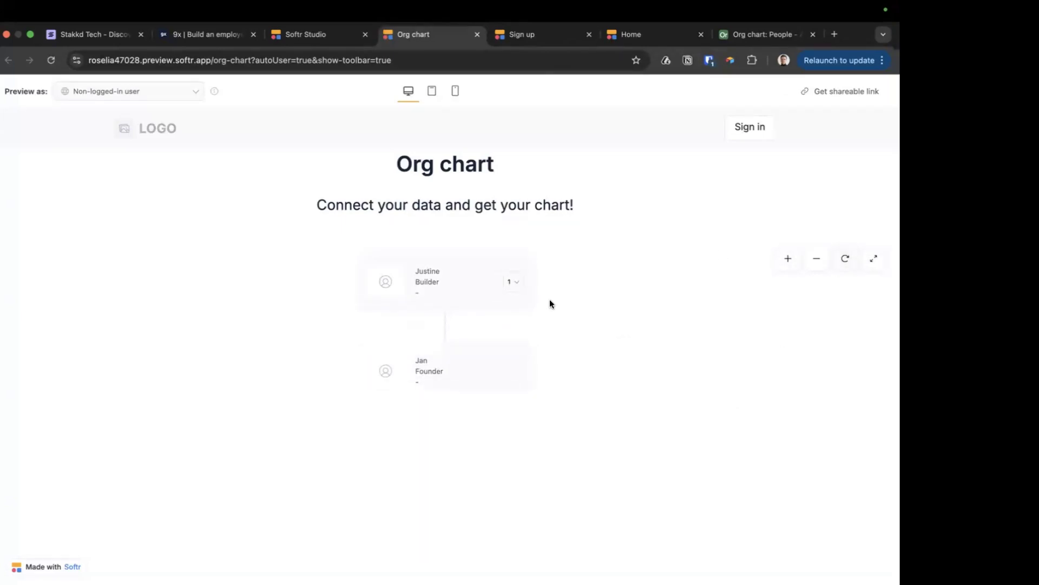
Copy row 4's Direct reports link and paste it into the other rows' Direct reports cells
click(747, 34)
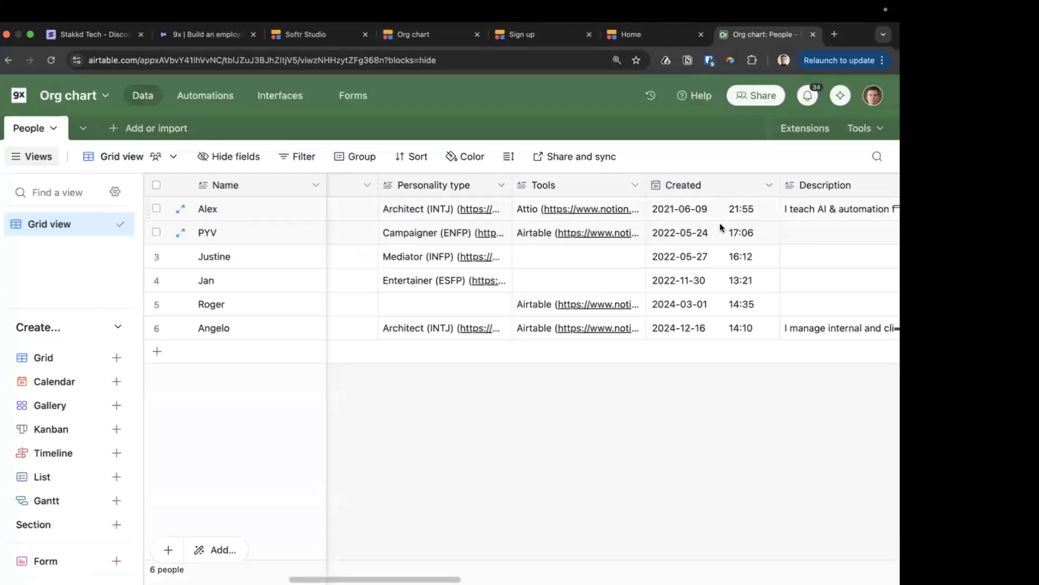
scroll(719, 222, right, 10)
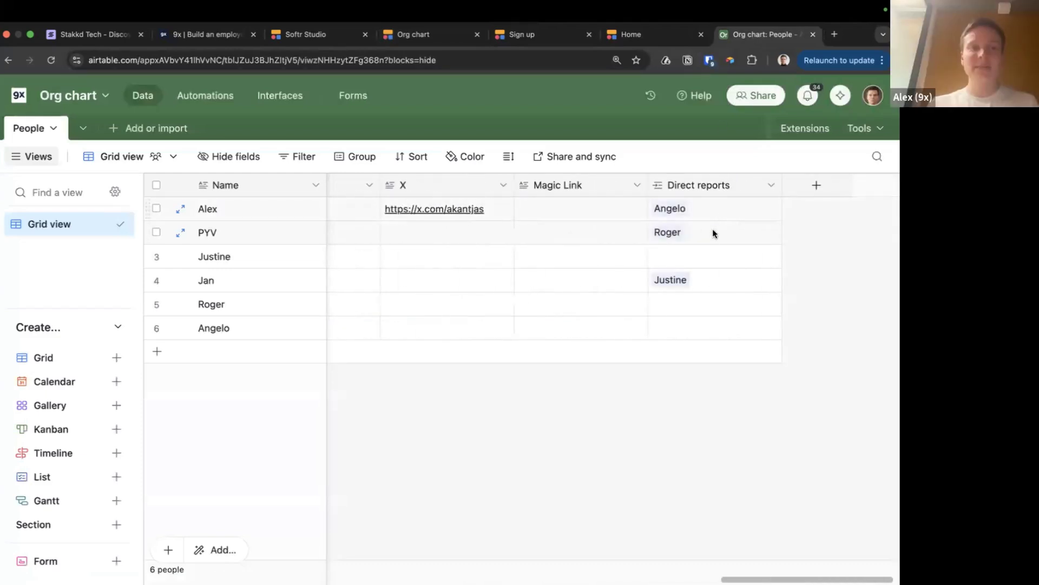
click(711, 285)
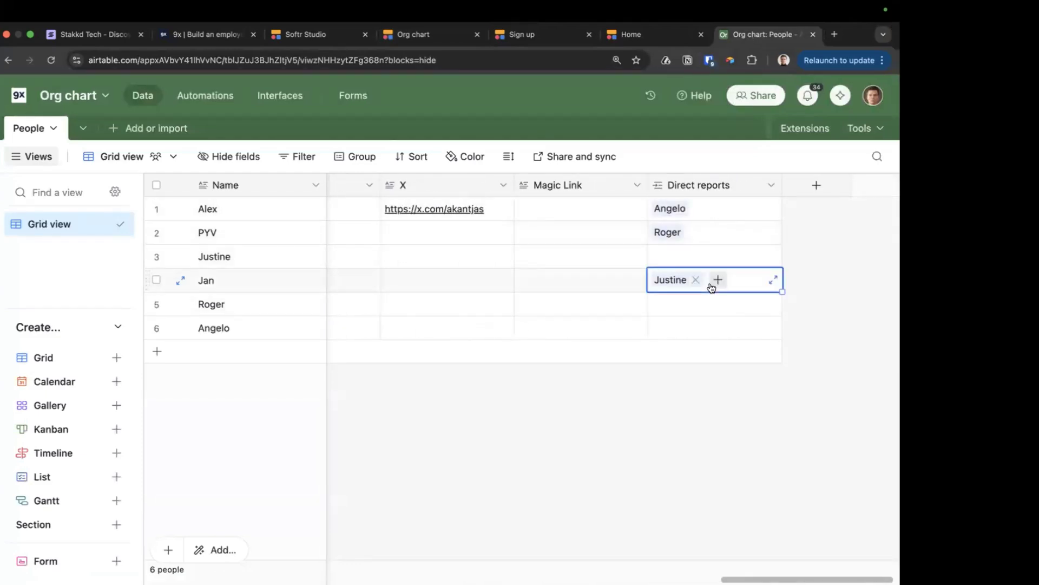
key(ctrl+c)
key(Up)
key(Up)
key(Down)
key(Down)
key(Down)
key(ctrl+v)
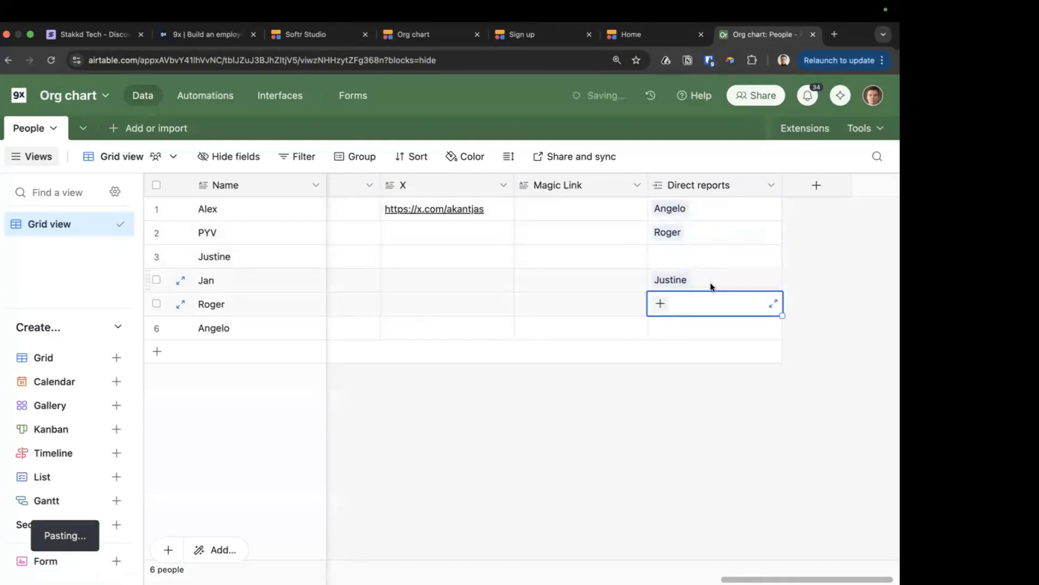
key(Down)
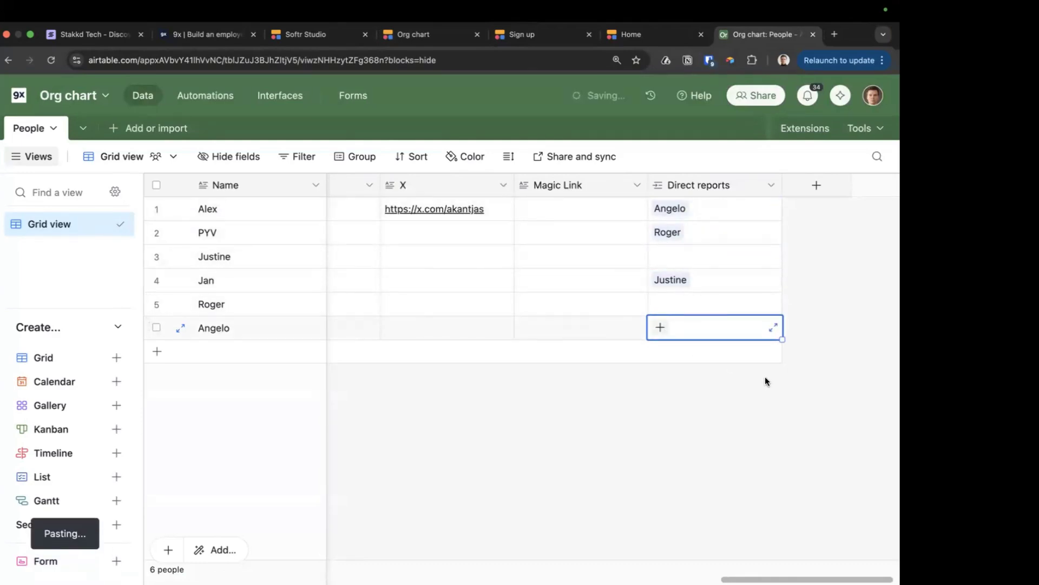
click(647, 36)
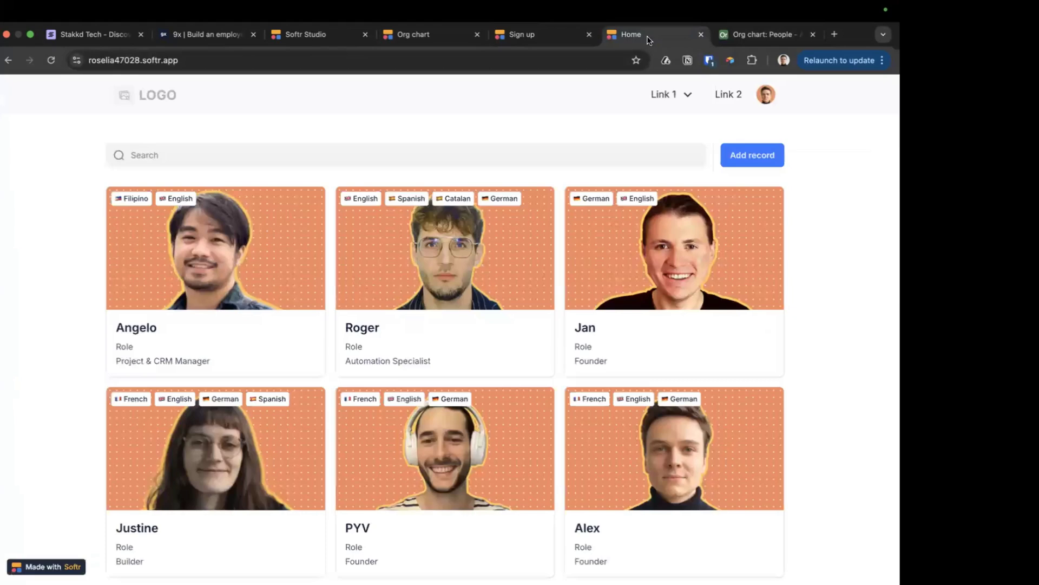
Reload the Org chart preview and zoom out to see one Builder above five reports
click(528, 36)
click(416, 35)
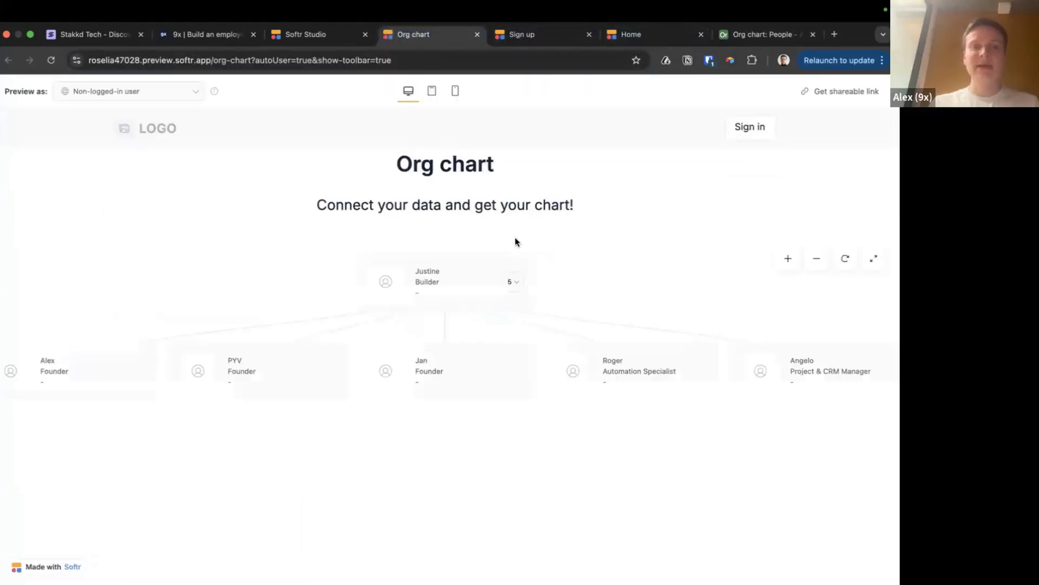
scroll(517, 262, down, 3)
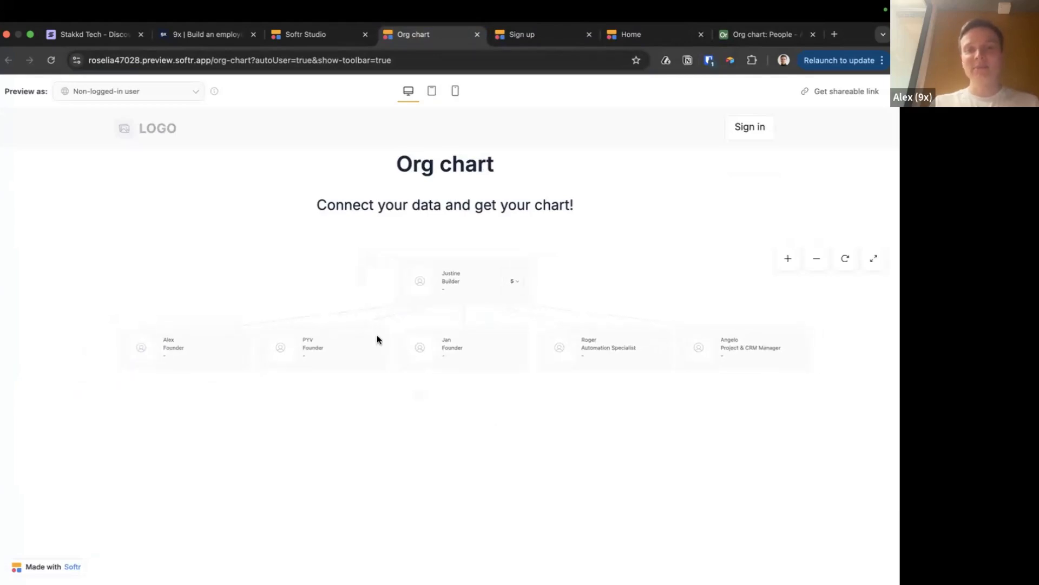